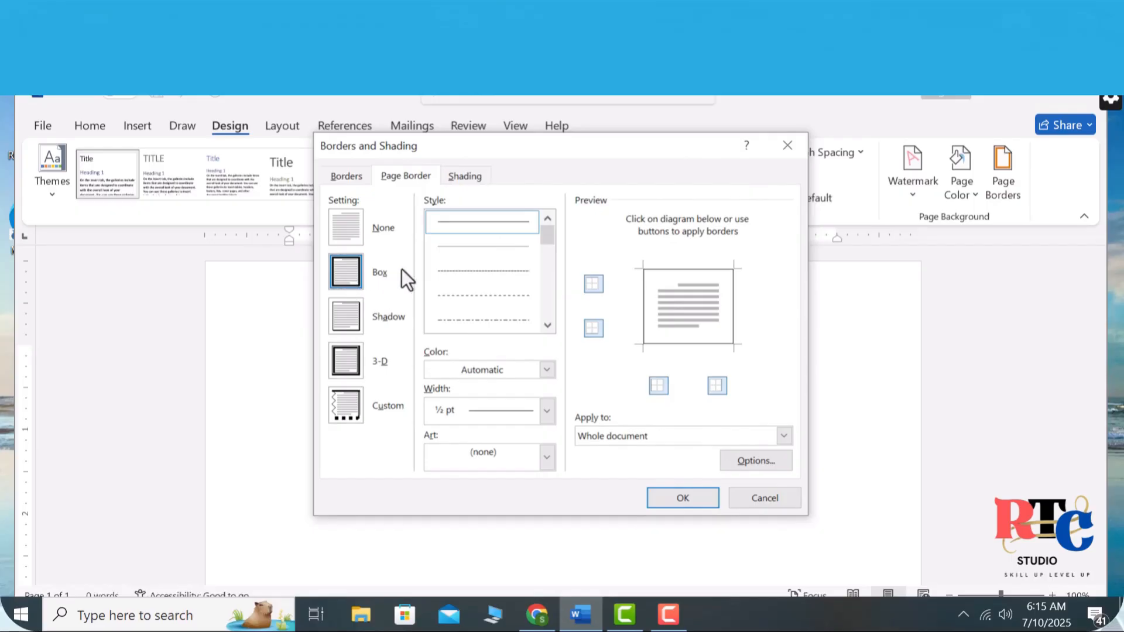
Apply a ½ pt solid box page border to the whole document.
click(683, 498)
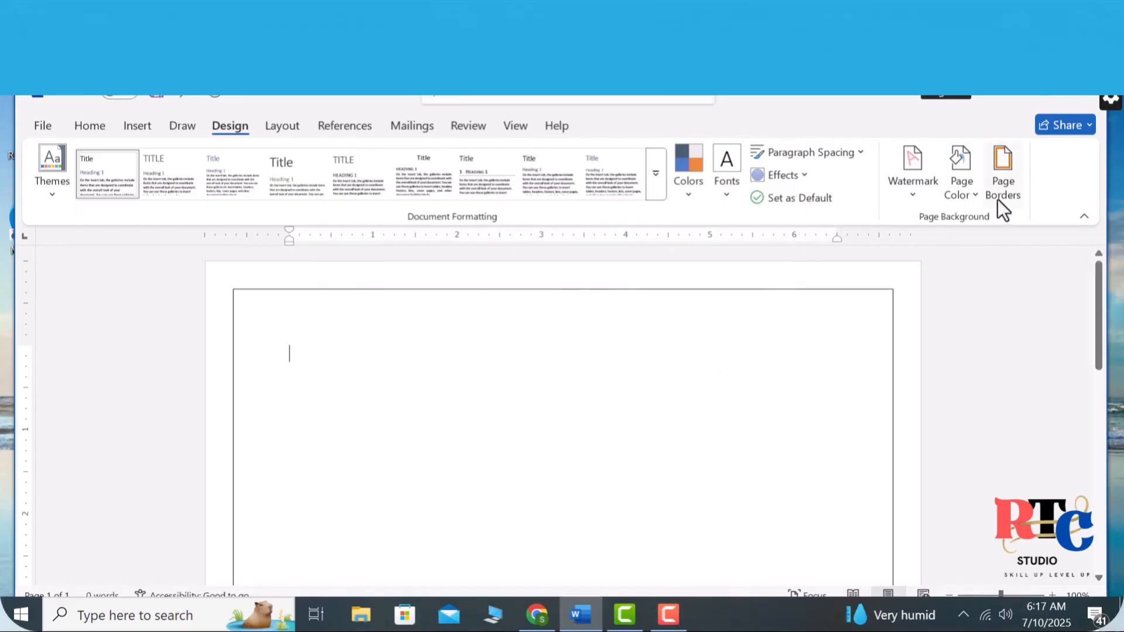
Browse the art designs available for the page border.
click(997, 199)
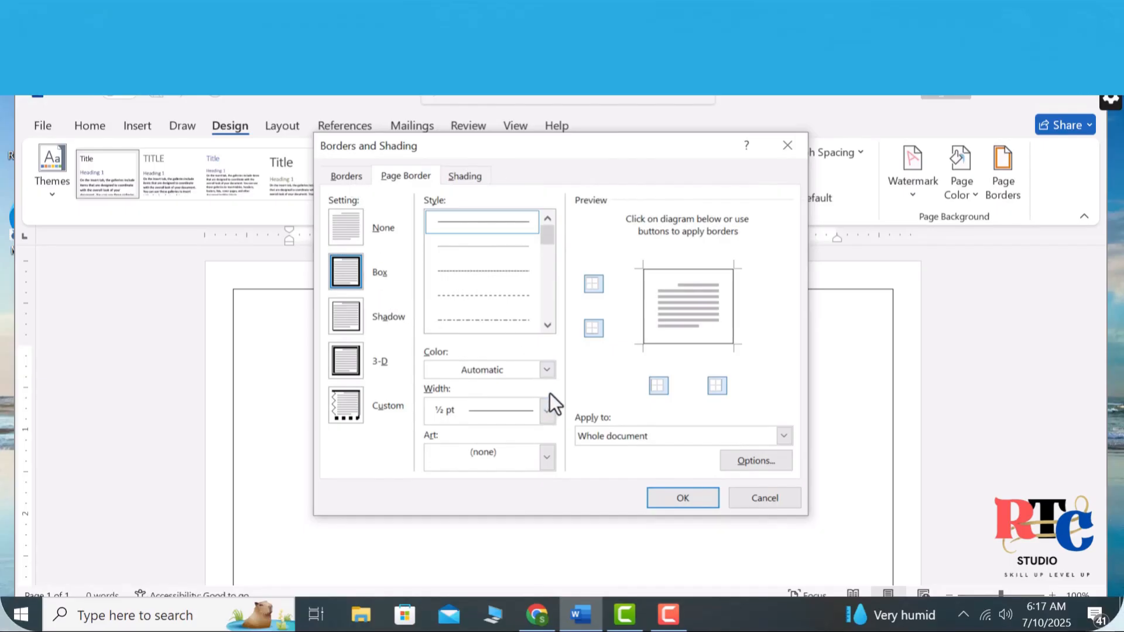
click(551, 462)
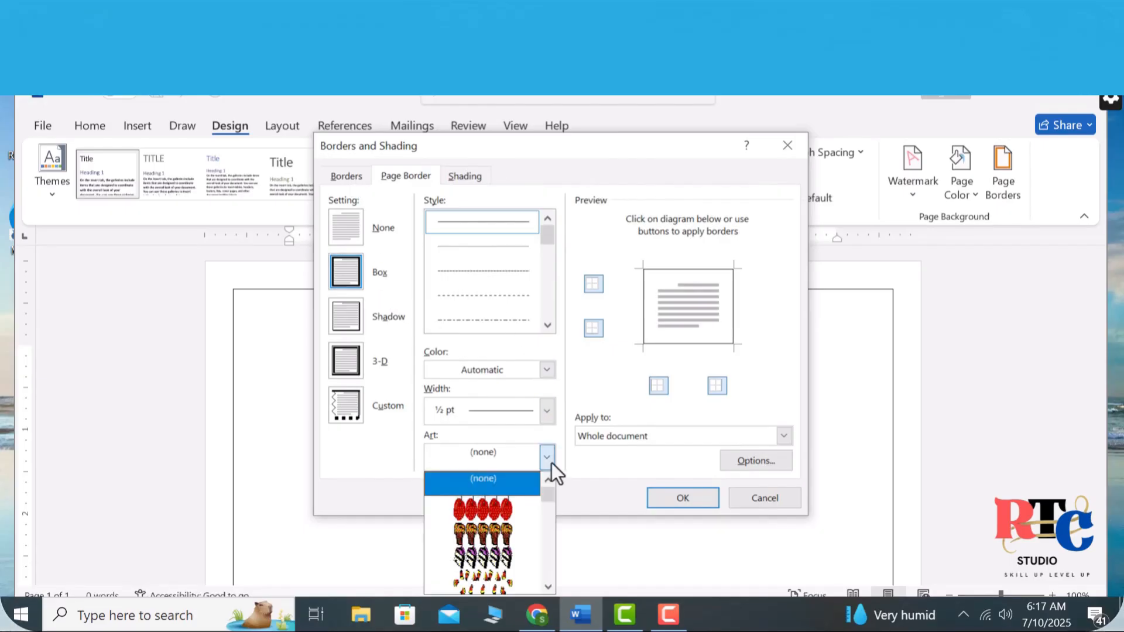
mouse_move(547, 491)
mouse_down()
mouse_move(546, 574)
mouse_move(536, 496)
mouse_up()
click(595, 549)
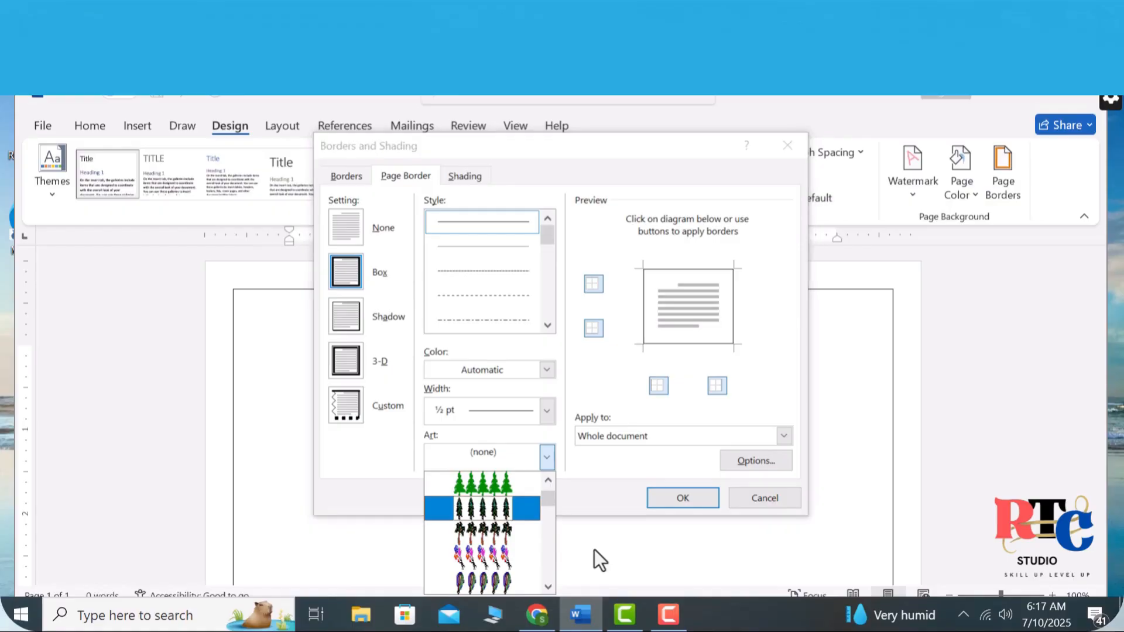
click(515, 459)
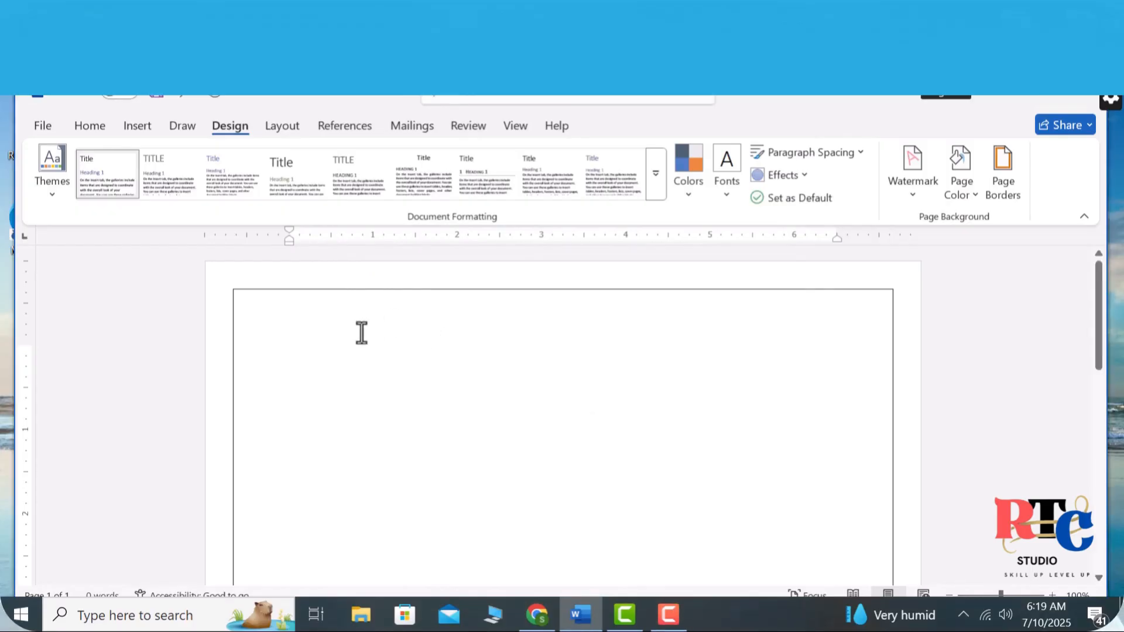
Enter the title "English Class Test" on the first line of the page.
text(Eng)
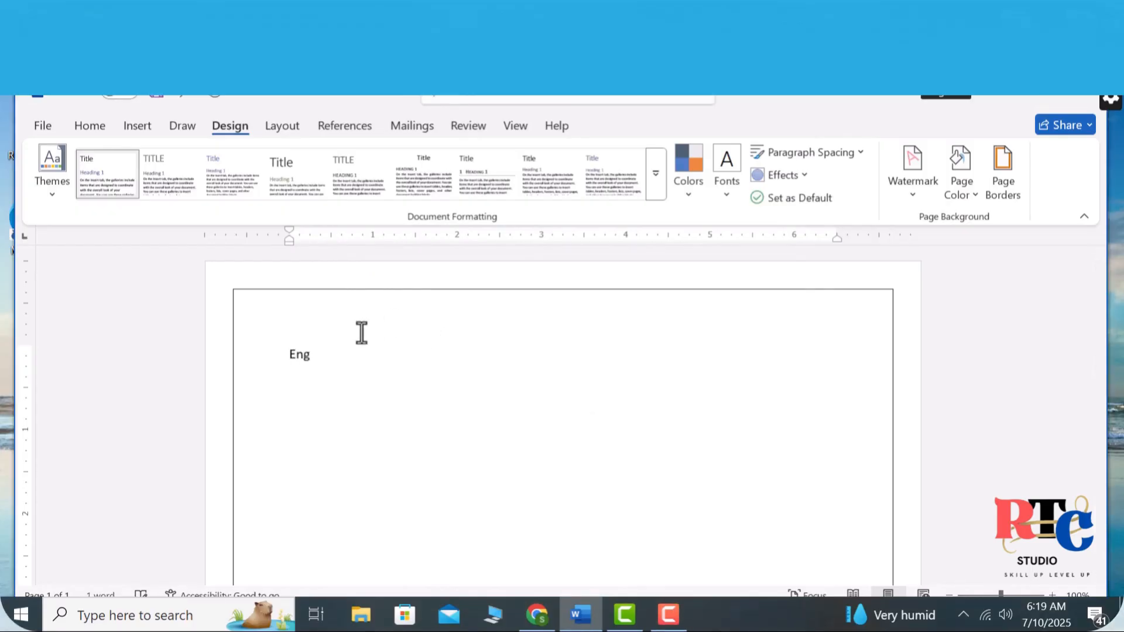
text(lish Class)
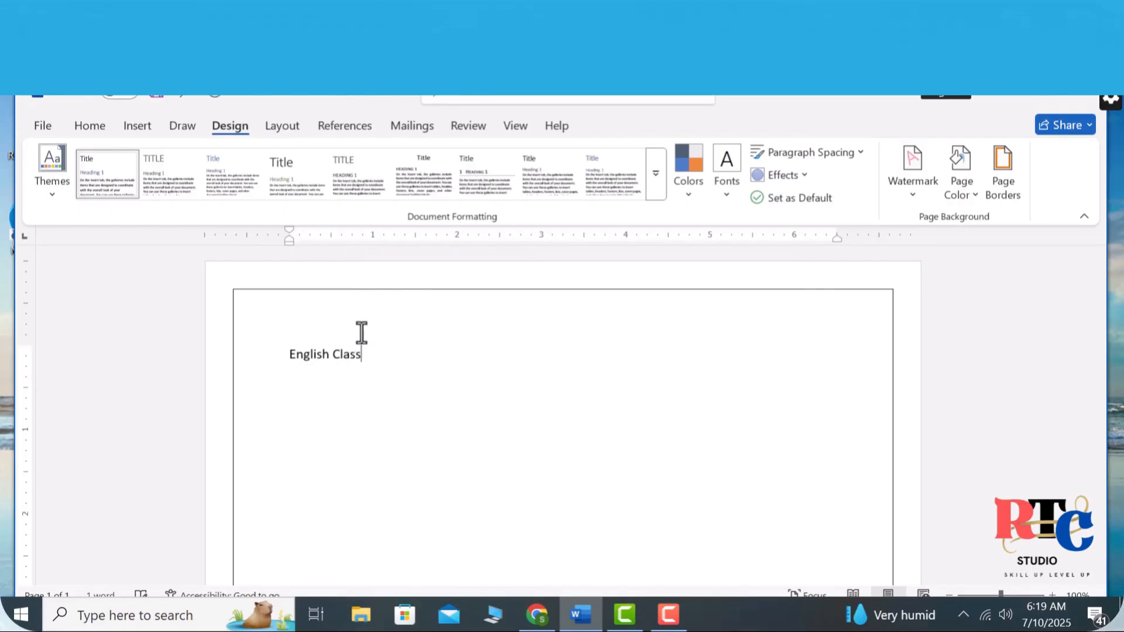
text( Test)
Make the title "English Class Test" bold and set its font size to 20.
drag(455, 354, 273, 369)
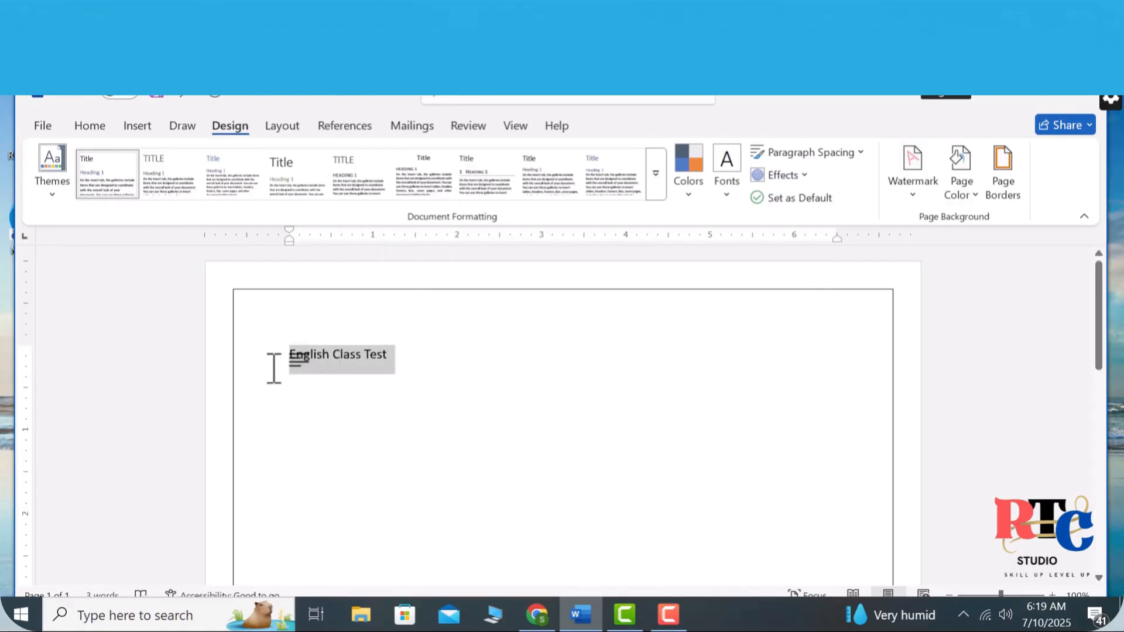
key(ctrl+b)
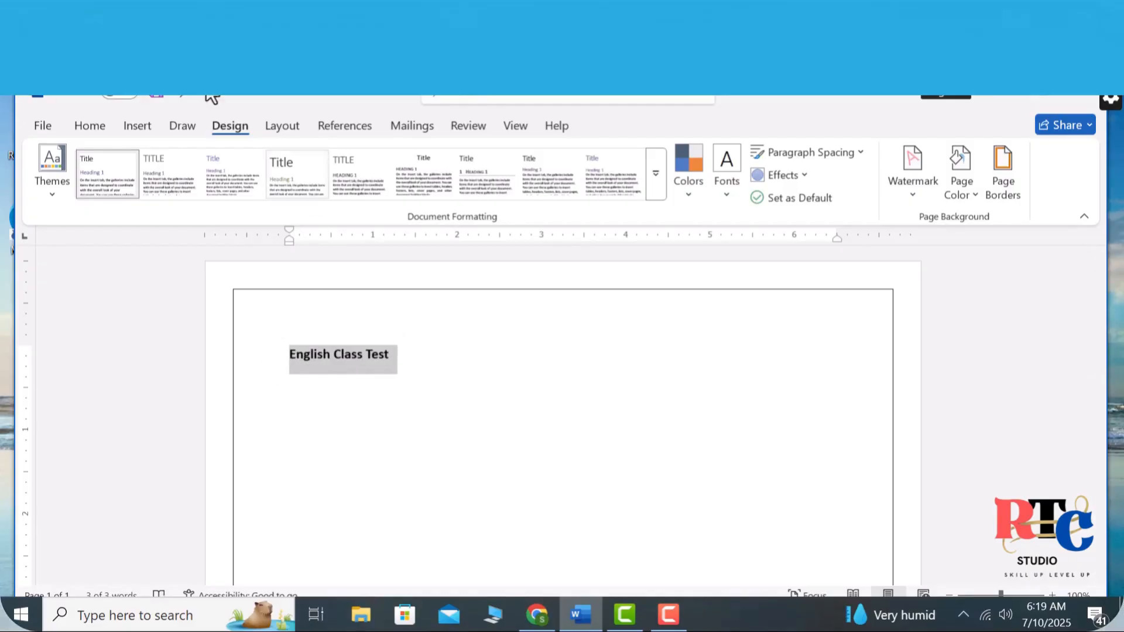
click(97, 131)
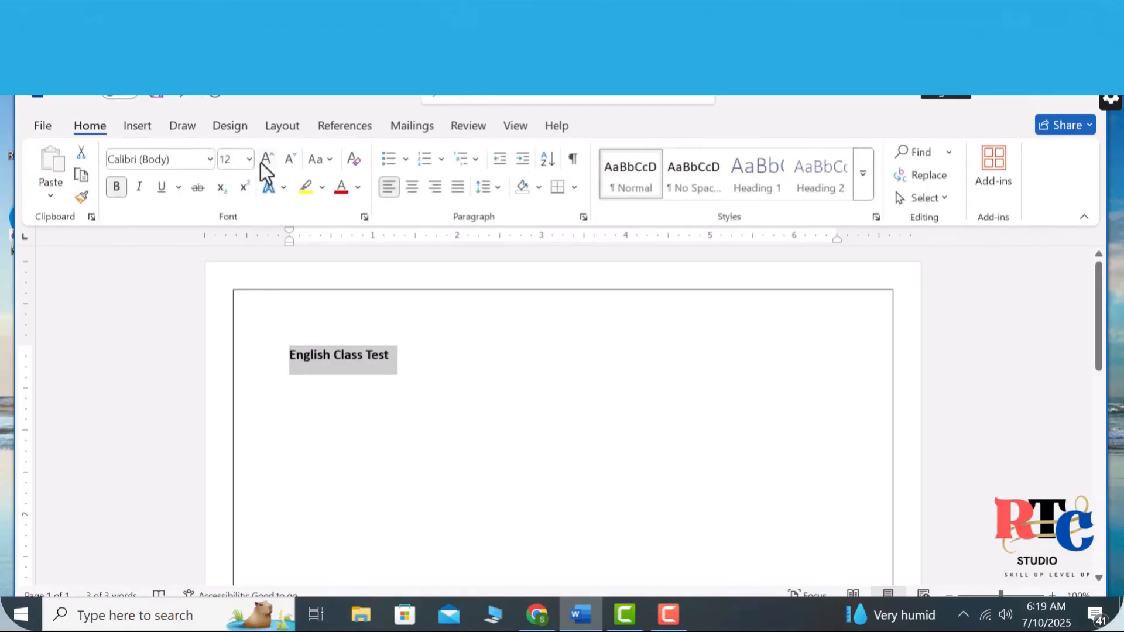
click(249, 159)
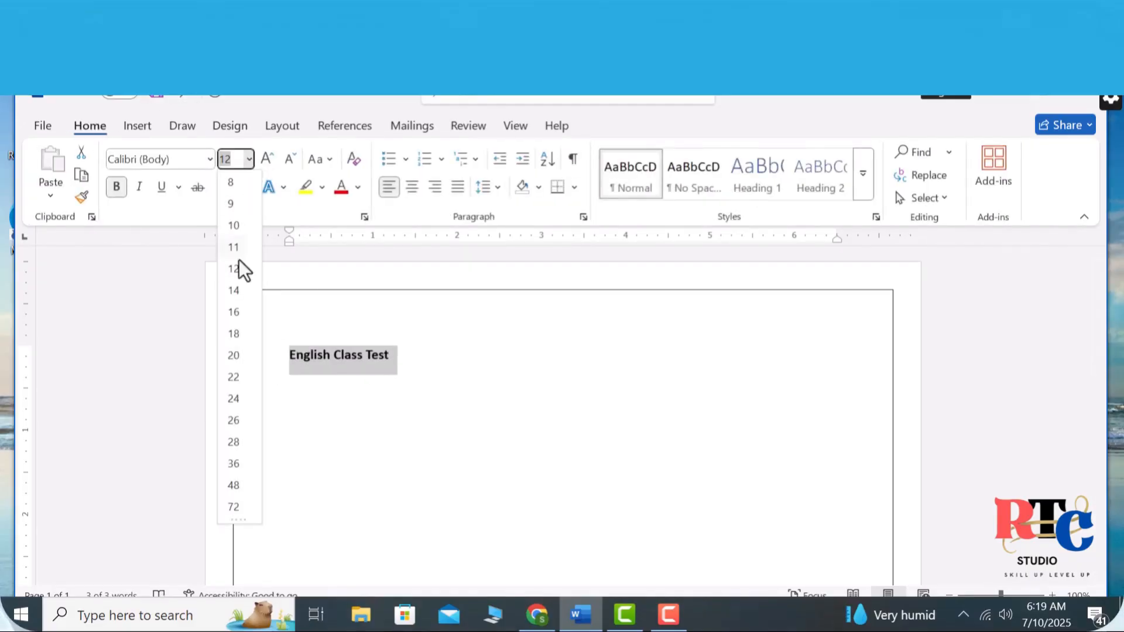
click(222, 359)
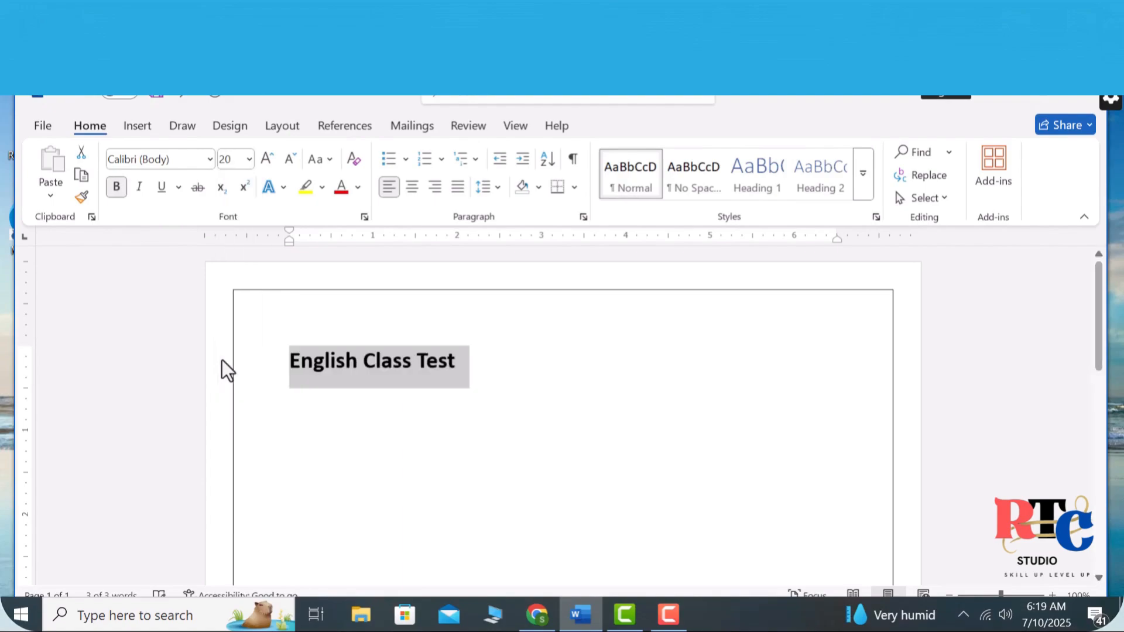
Center the title on the page.
click(410, 192)
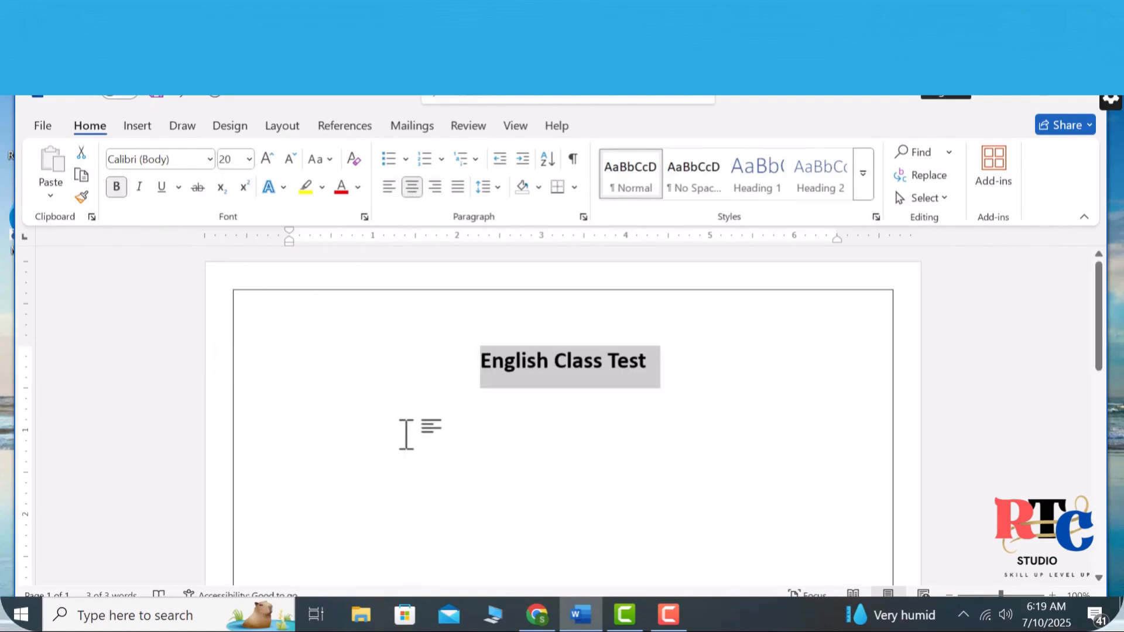
click(457, 386)
key(ctrl+l)
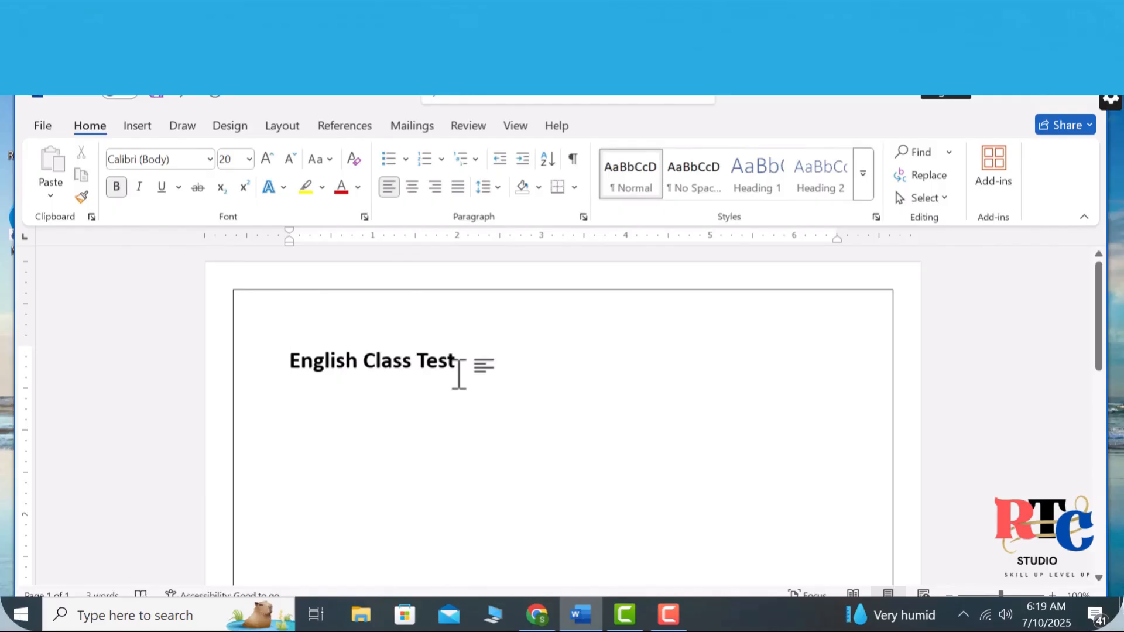
key(ctrl+e)
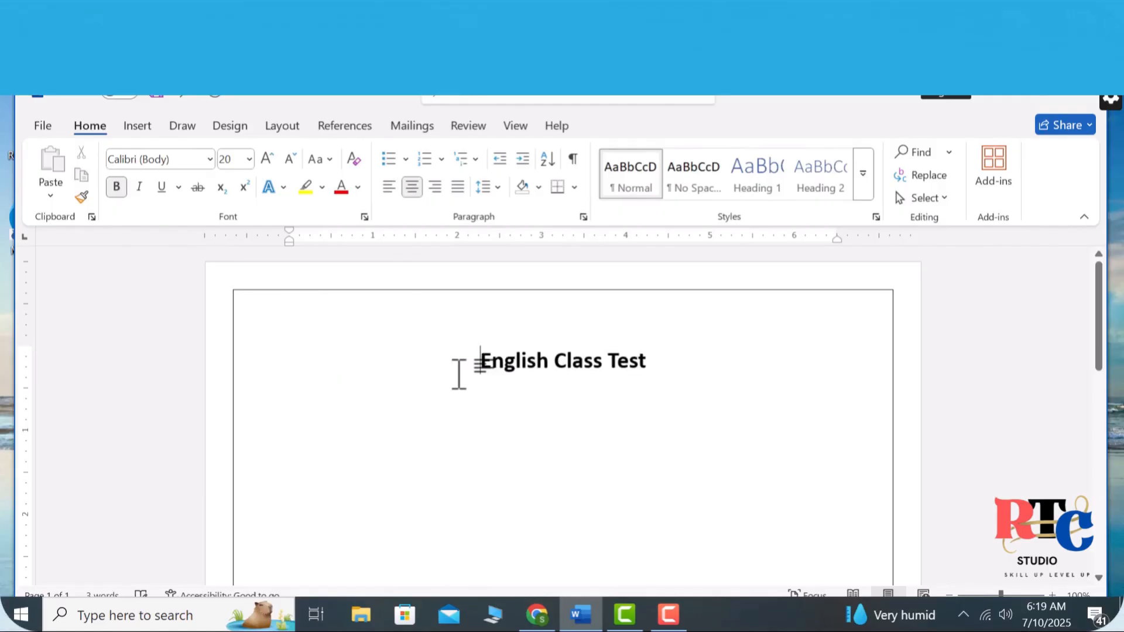
Insert a table with 3 columns and 1 row on a new line below the title.
click(737, 360)
key(Return)
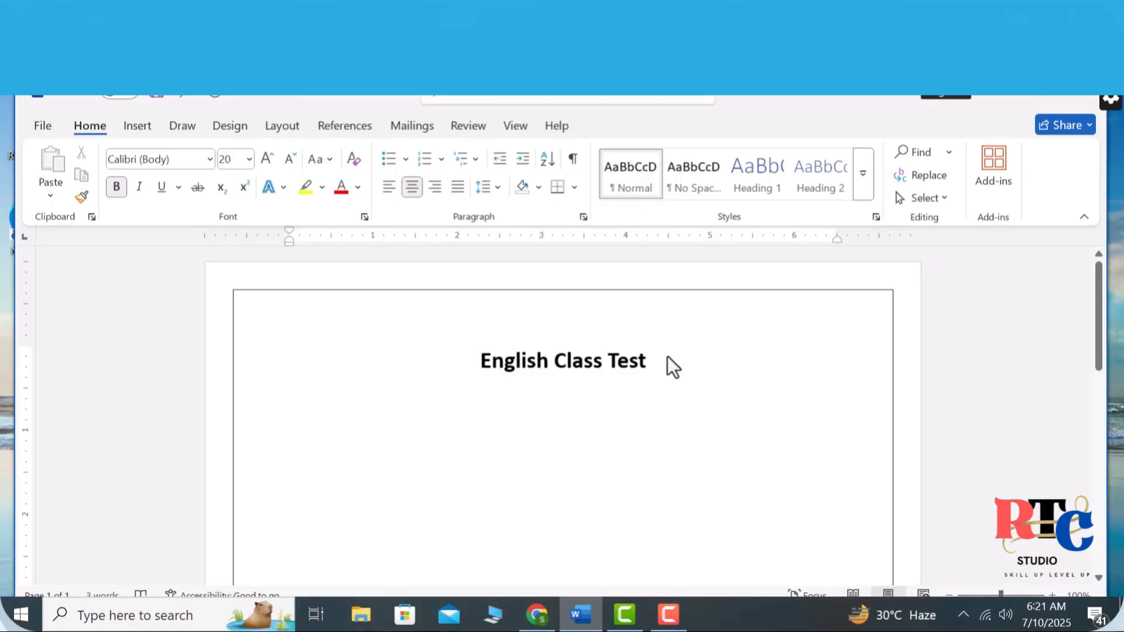
click(142, 131)
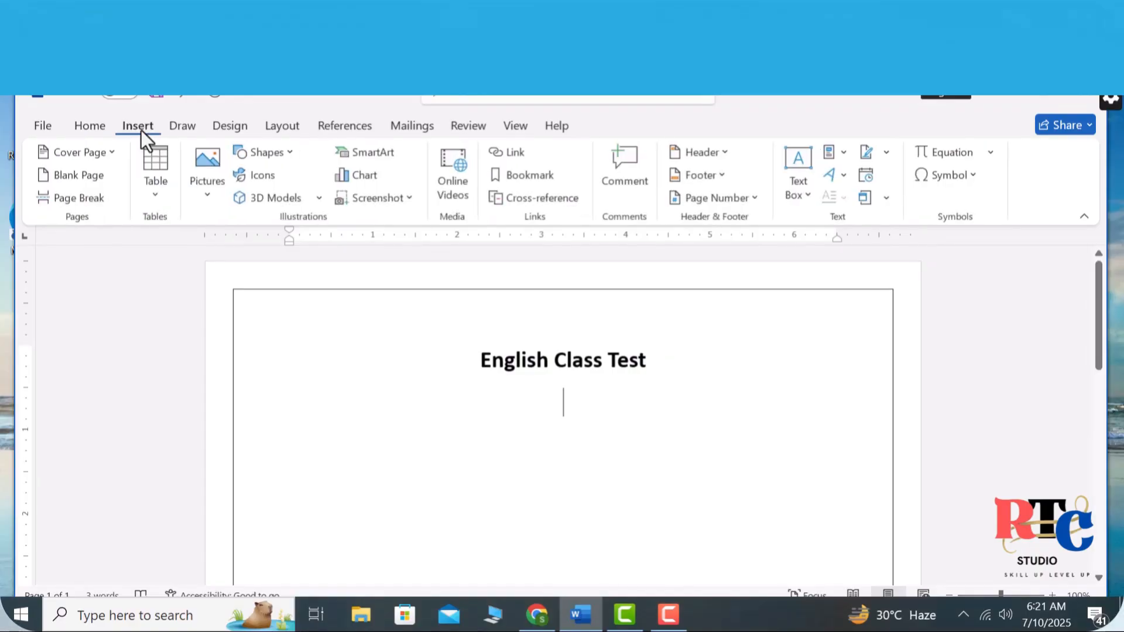
click(150, 200)
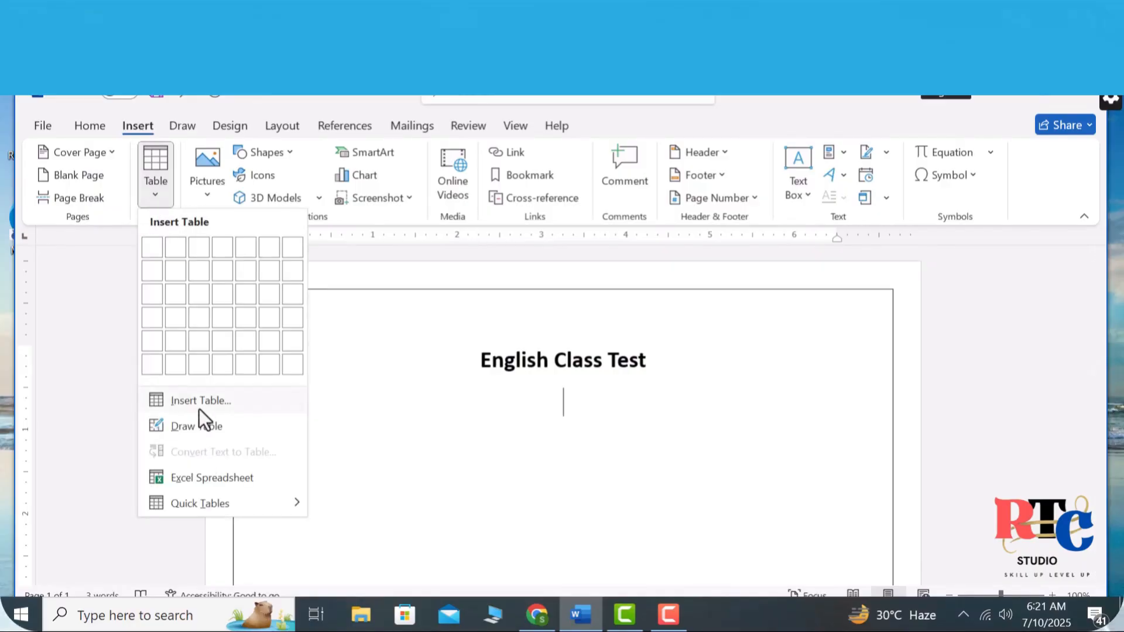
click(199, 409)
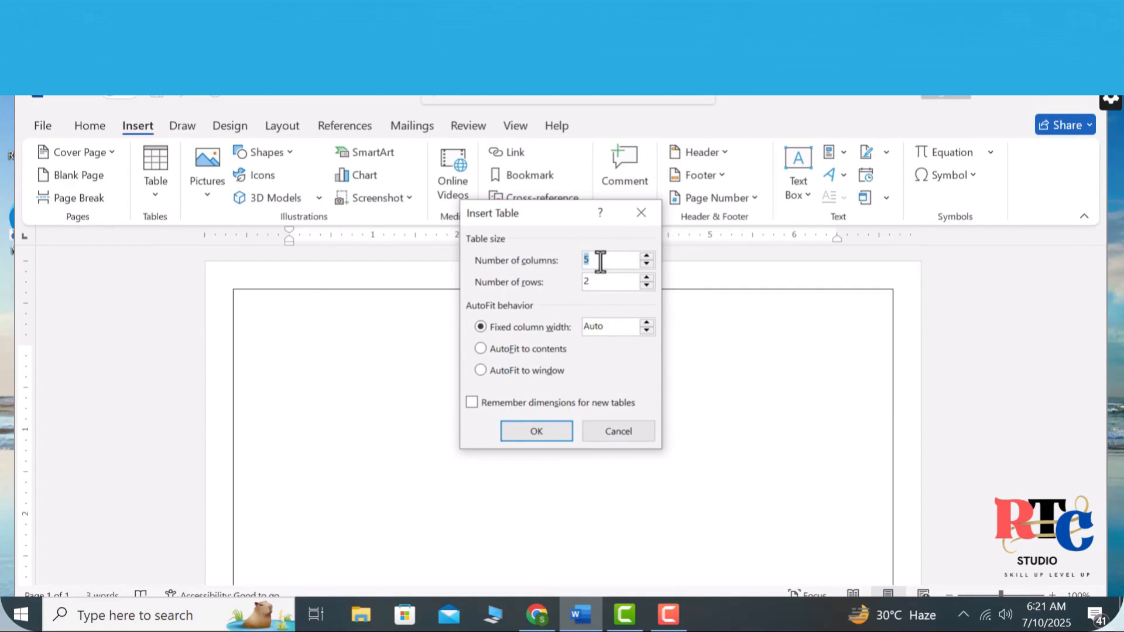
double_click(592, 283)
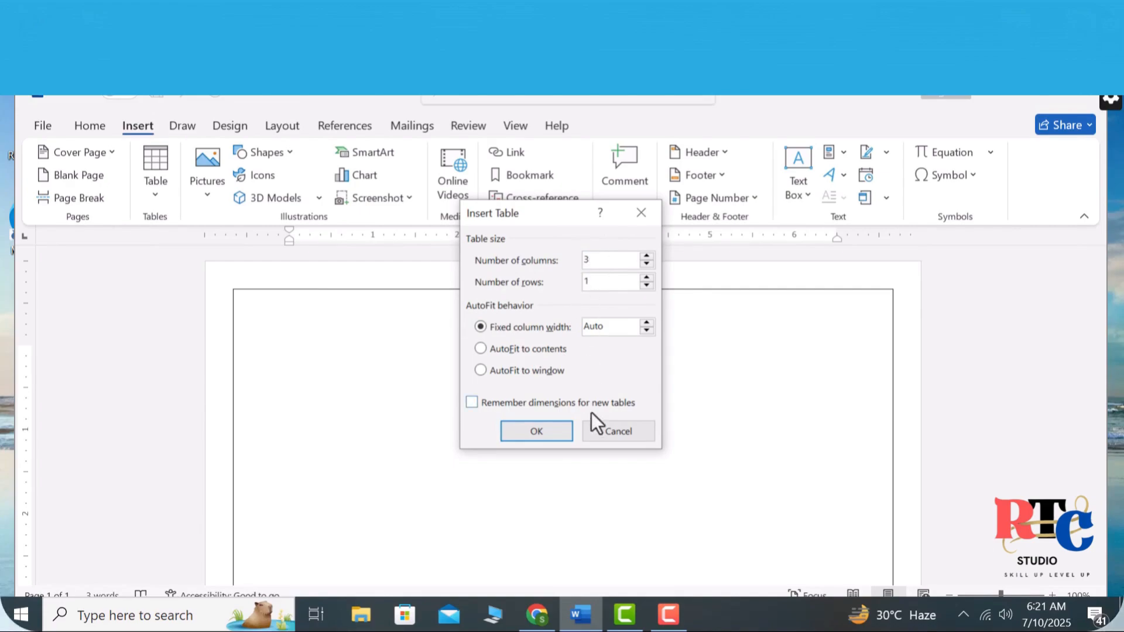
click(550, 437)
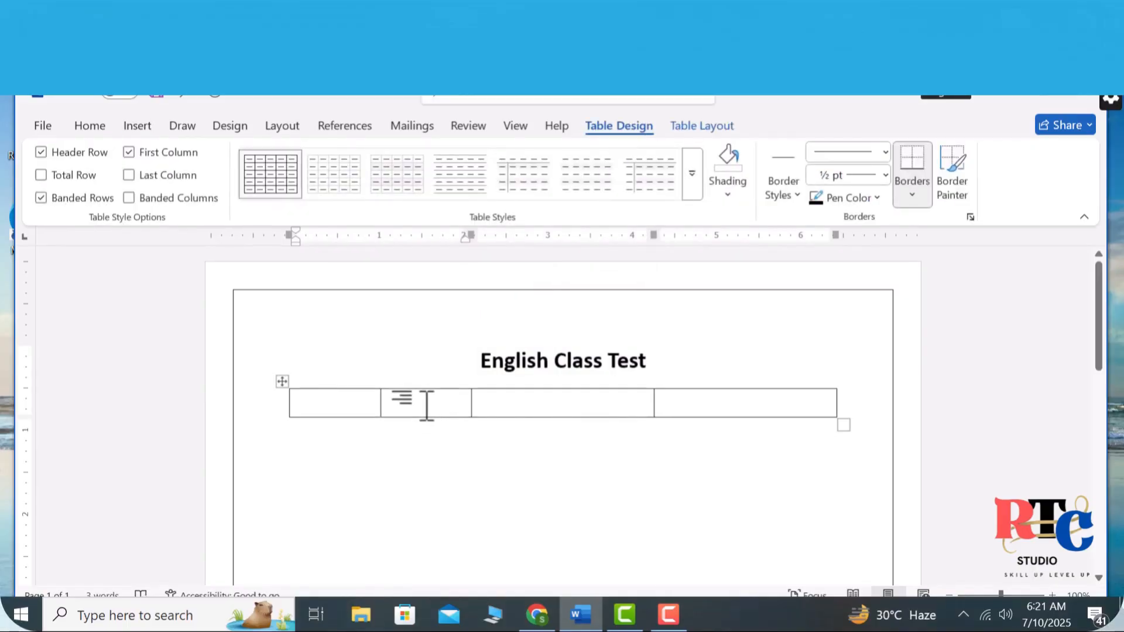
Enter the heading "Name" in the first cell of the table.
text(NAME)
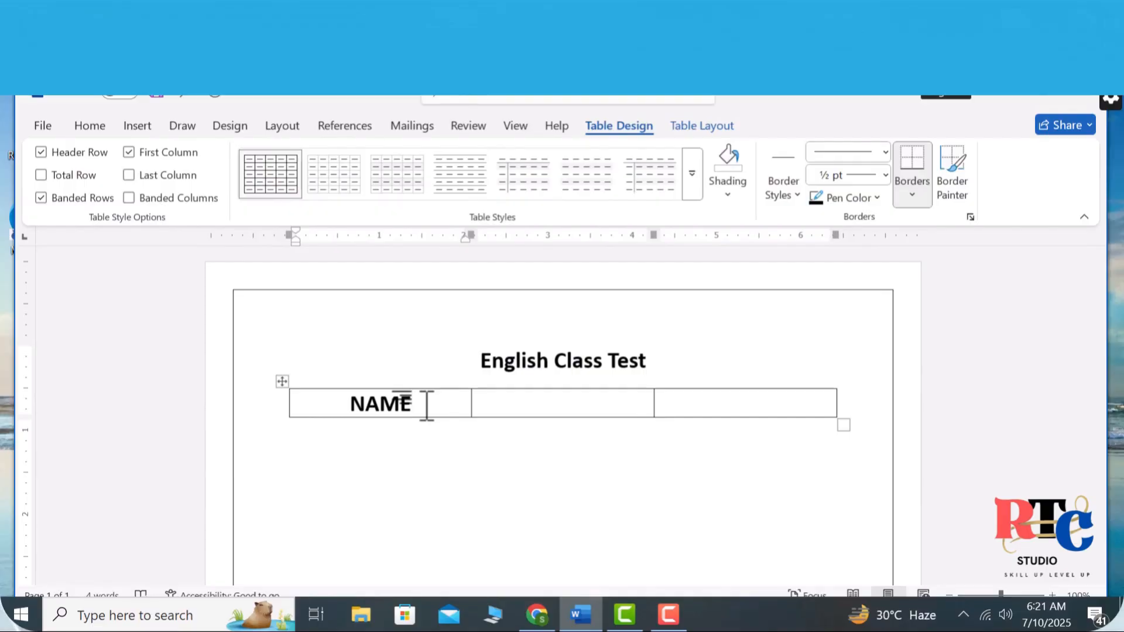
key(BackSpace)
key(BackSpace)
key(BackSpace)
key(BackSpace)
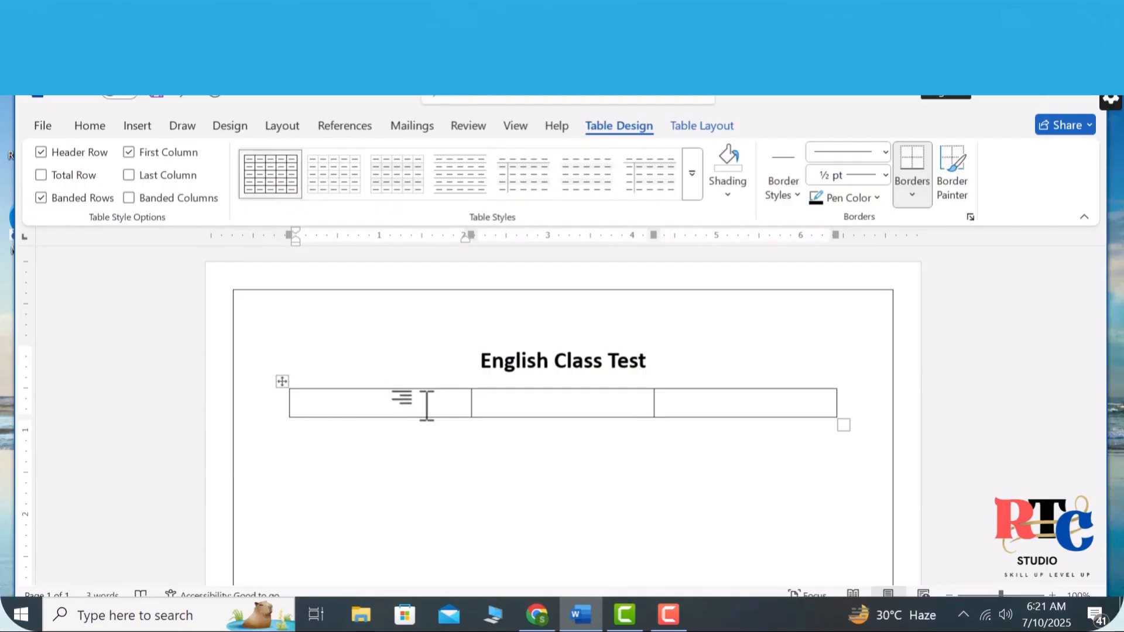
text(NAme)
key(BackSpace)
key(BackSpace)
key(BackSpace)
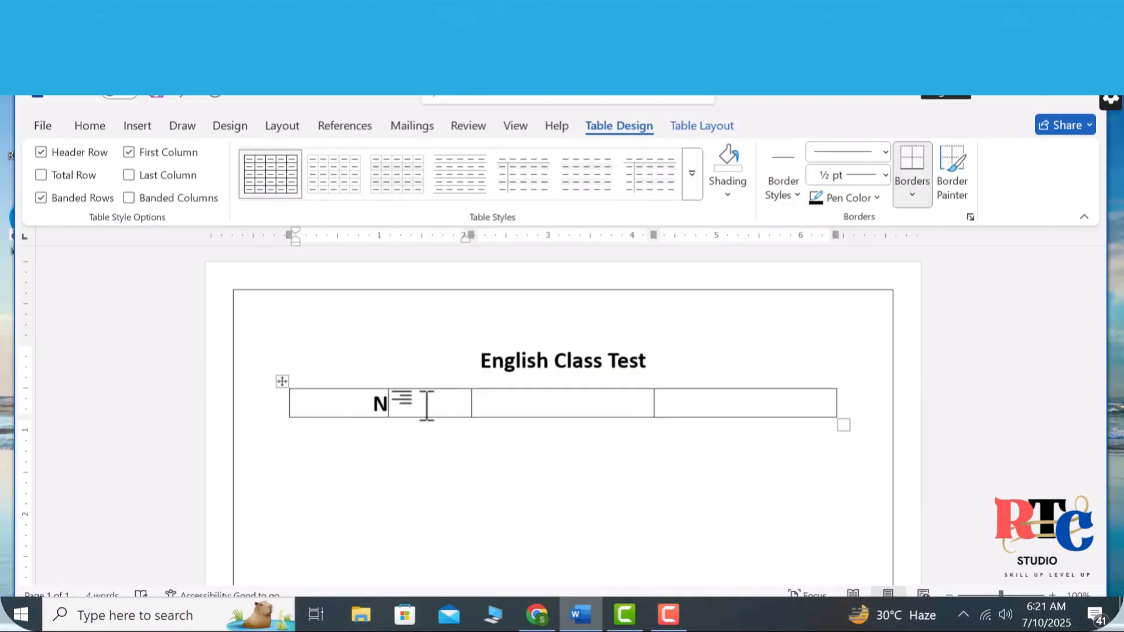
text(ame)
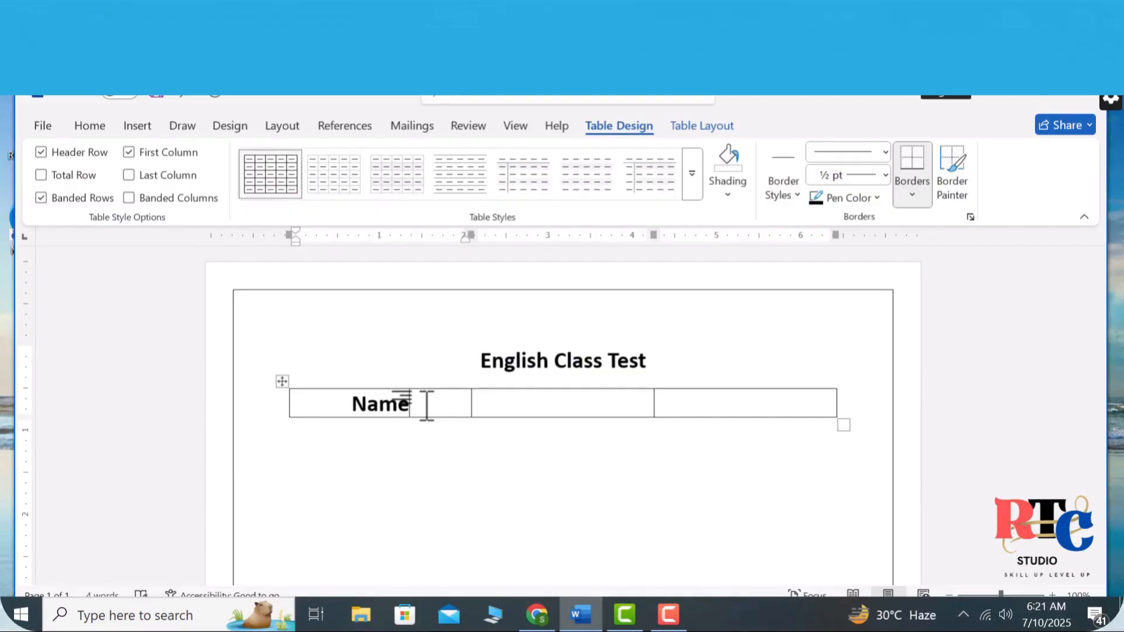
Enter the headings "Date" in the second table cell and "Time" in the third.
click(554, 408)
text(Date)
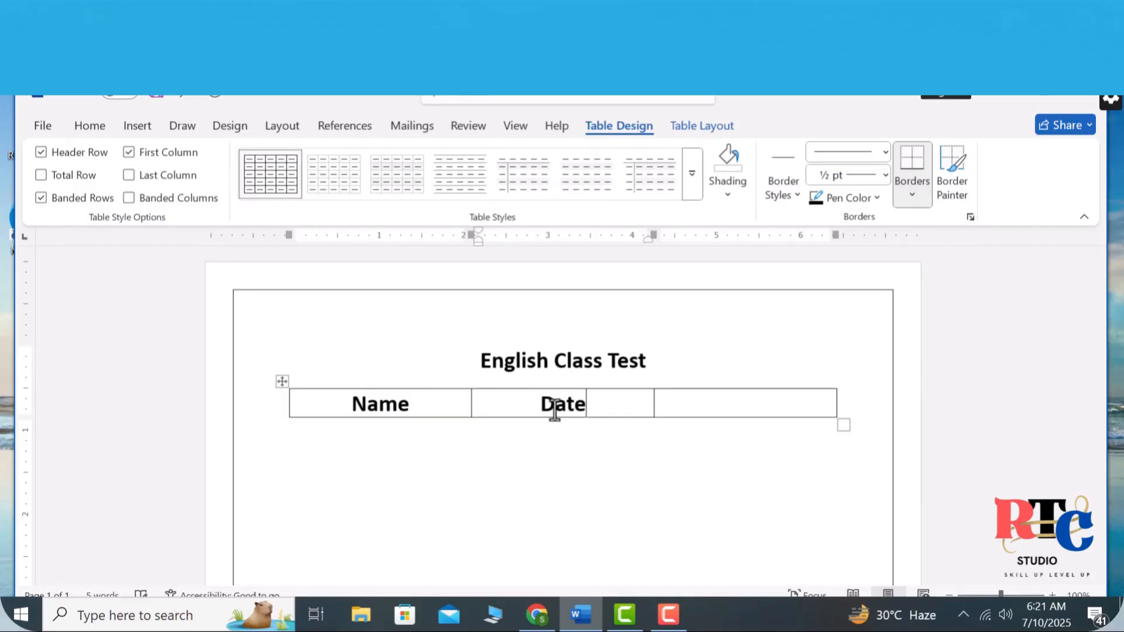
click(691, 407)
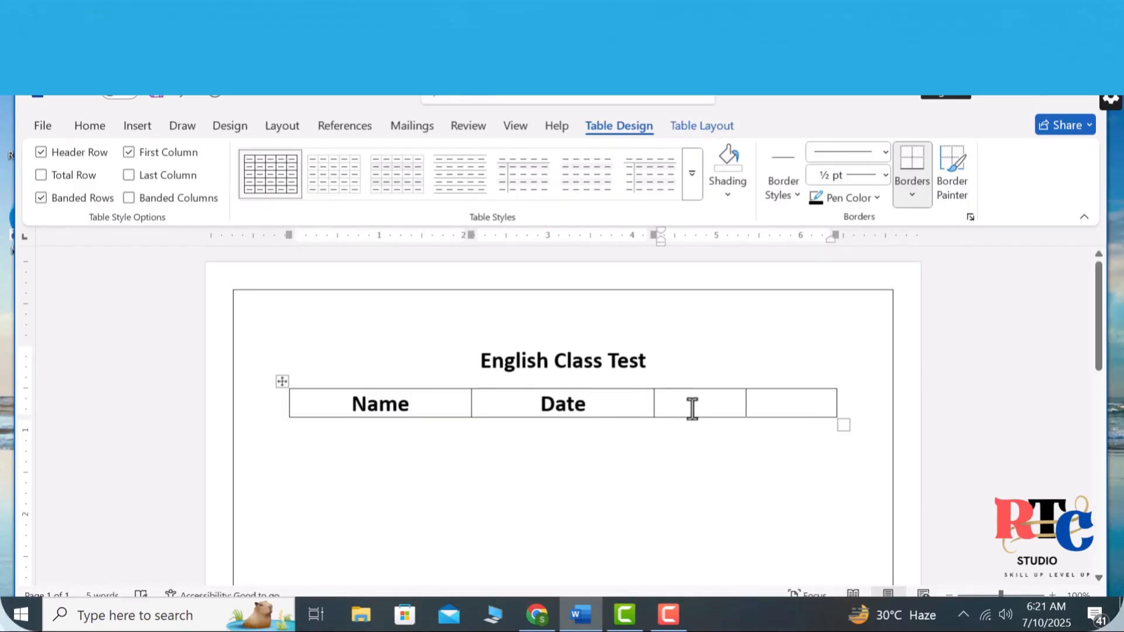
text(Time)
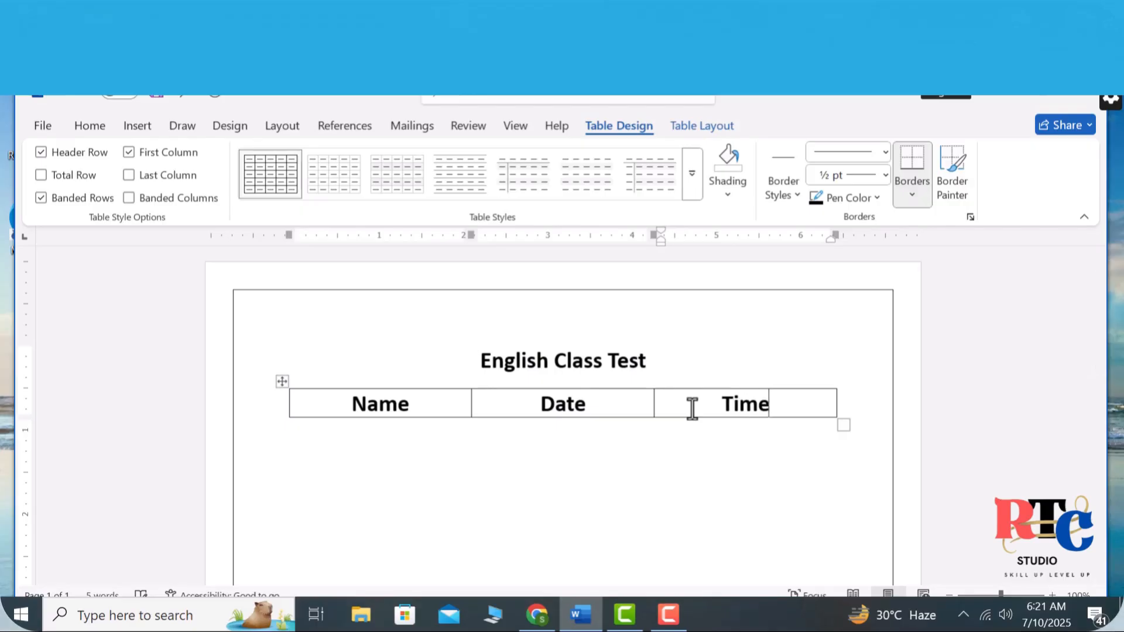
click(700, 450)
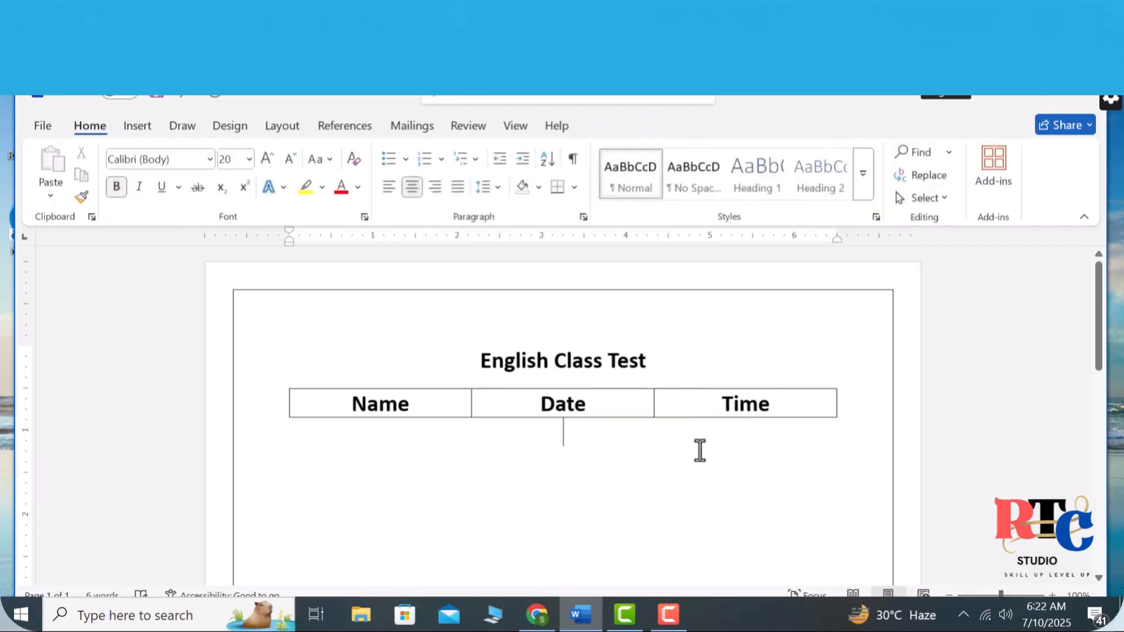
Remove the bold formatting from the three table headings and reduce their font size to 16.
drag(776, 407, 369, 419)
key(ctrl+b)
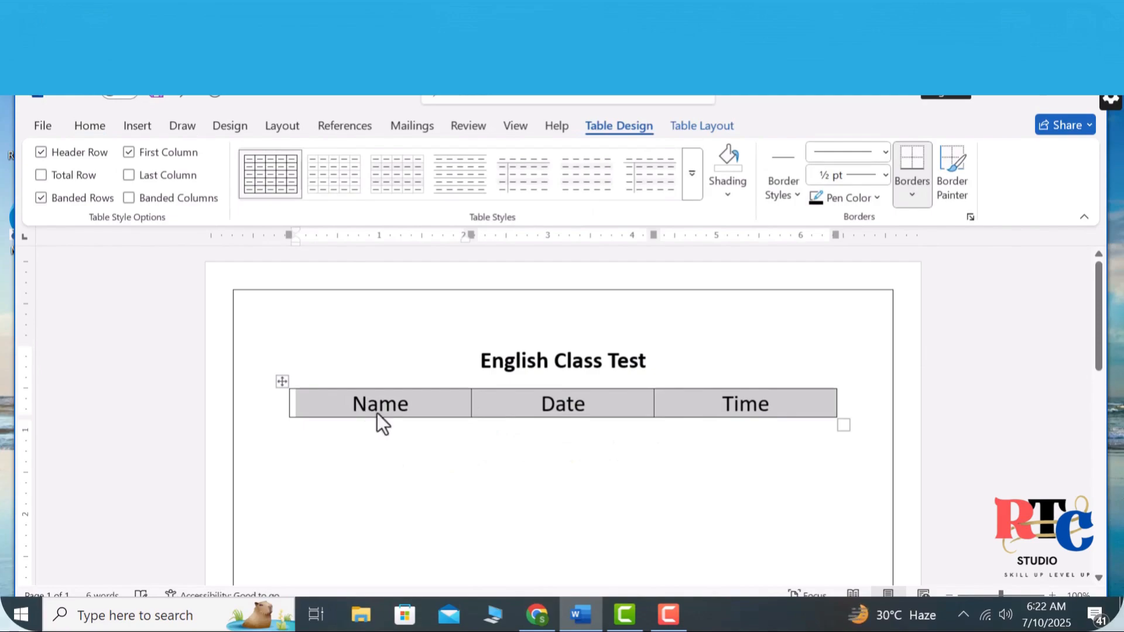
click(90, 125)
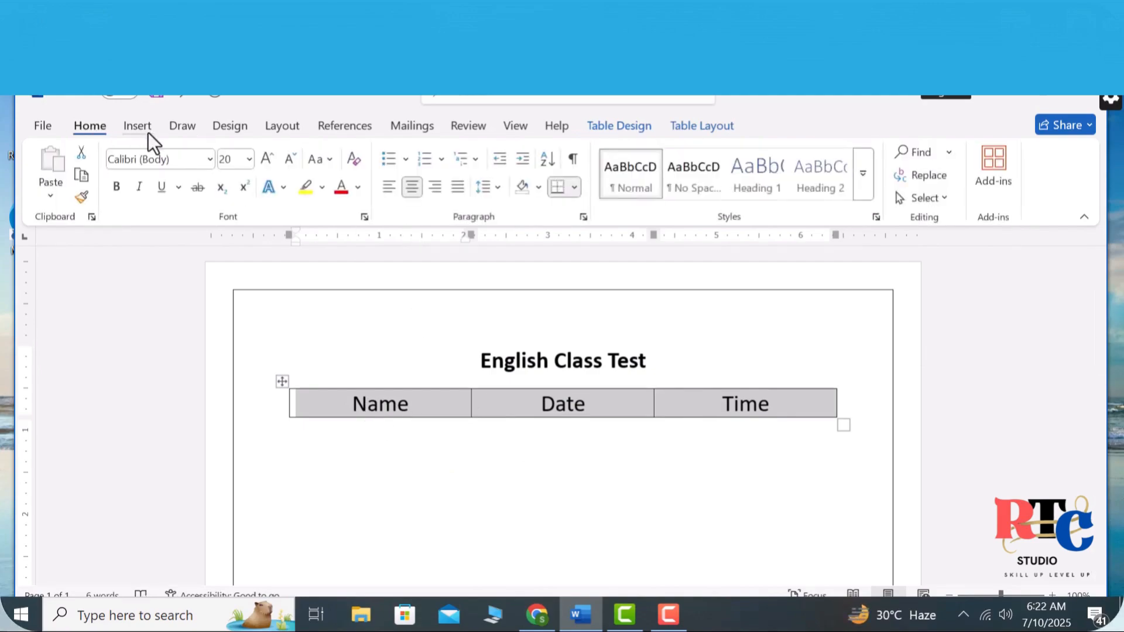
click(288, 163)
click(287, 164)
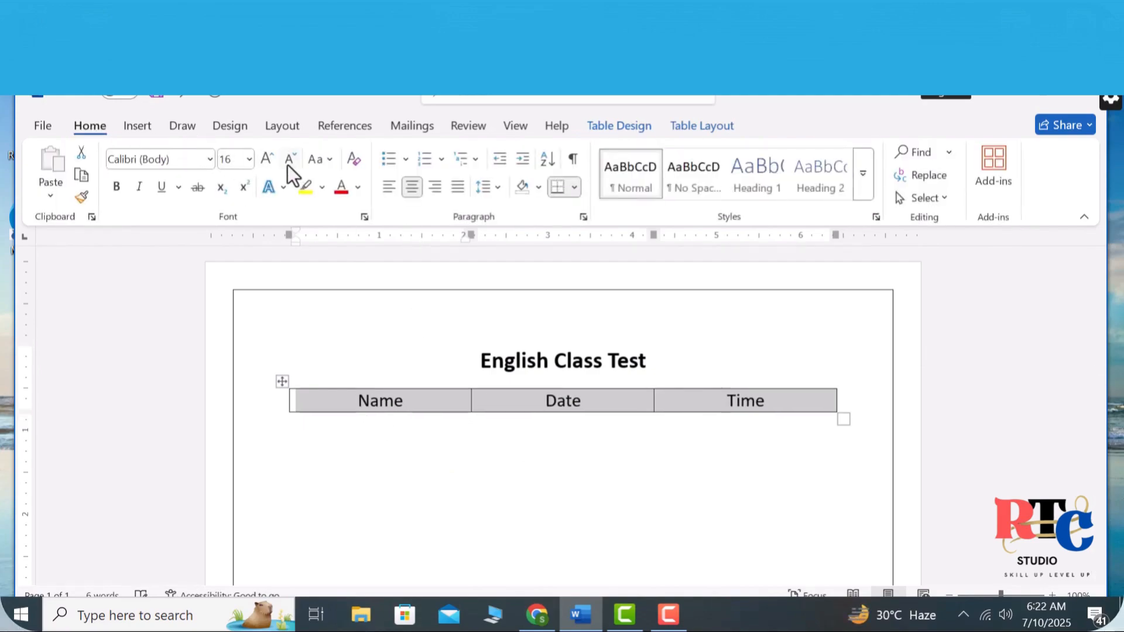
click(374, 467)
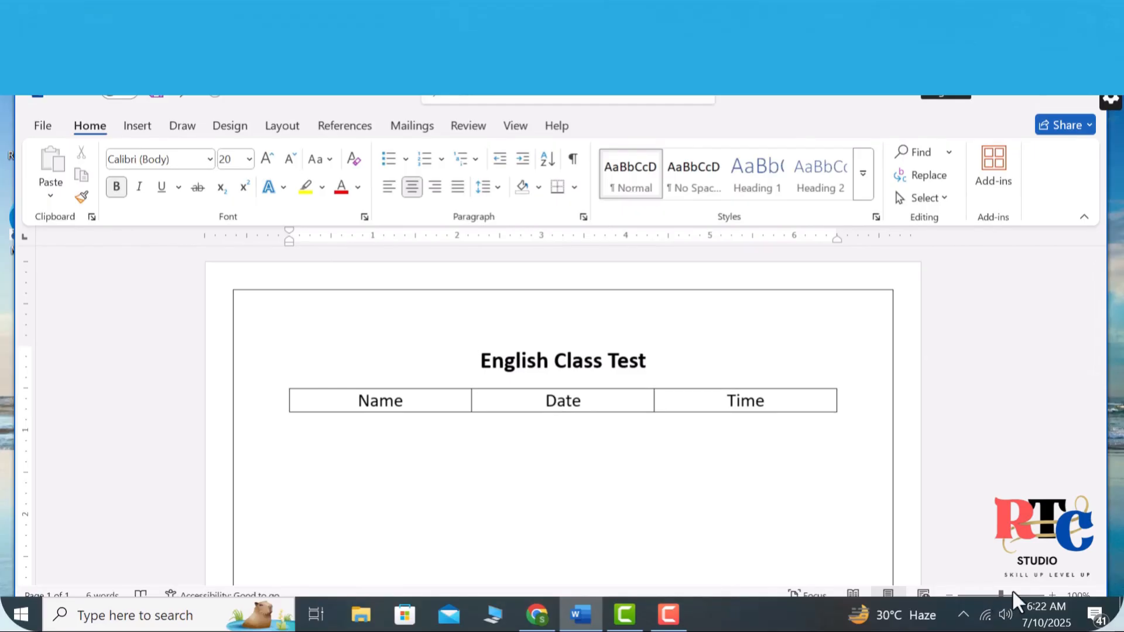
Remove all borders from the Name, Date and Time table and apply only a bottom border.
key(F9)
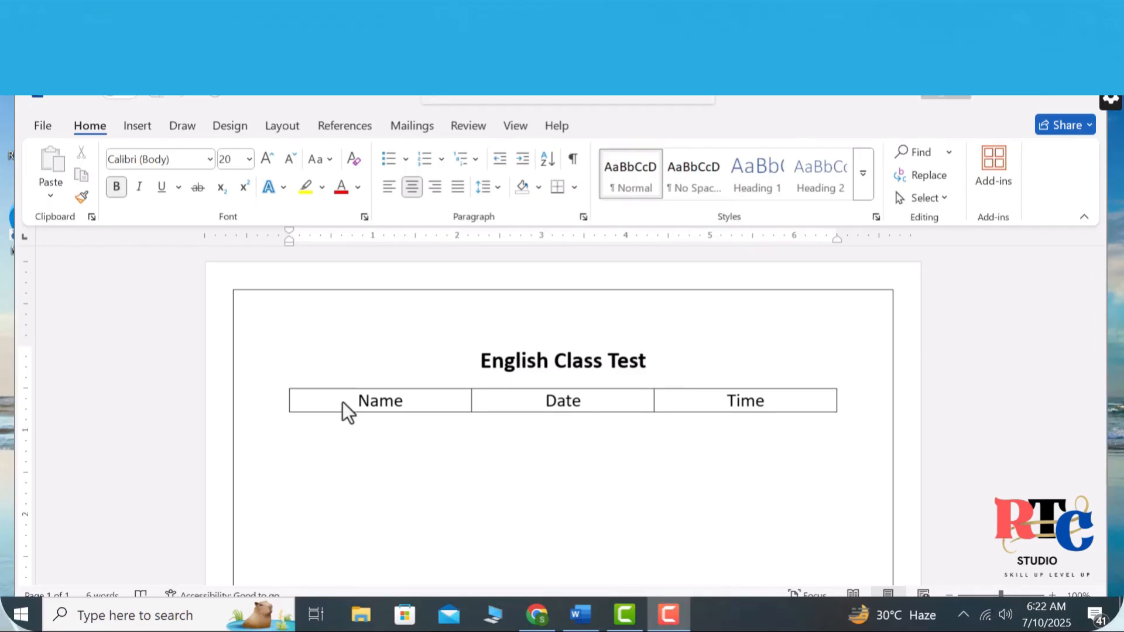
click(278, 380)
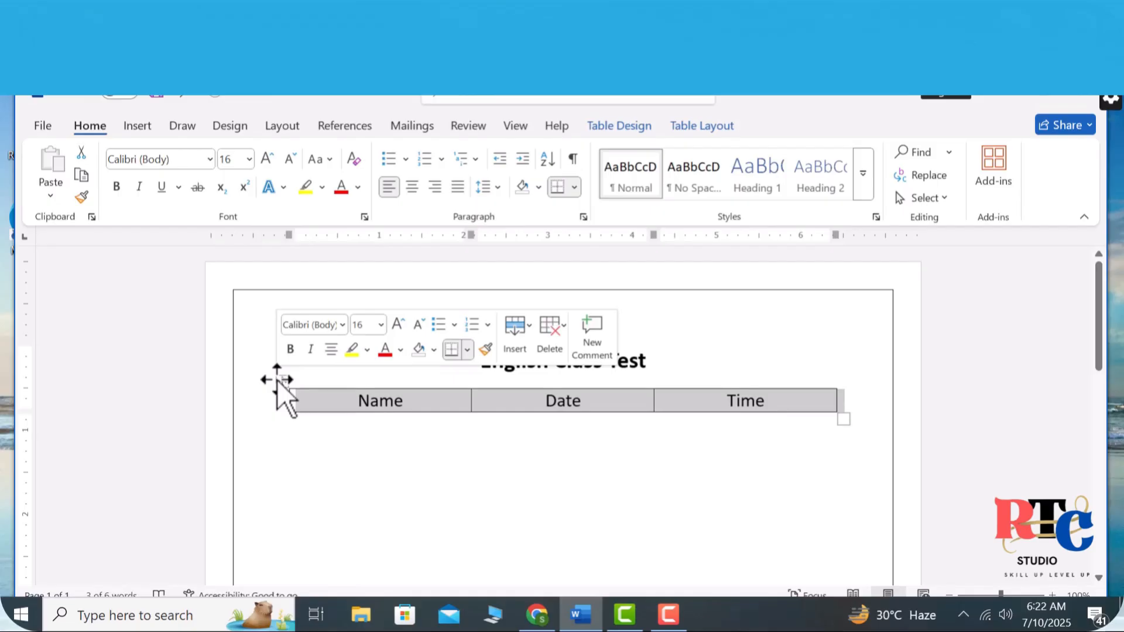
click(579, 186)
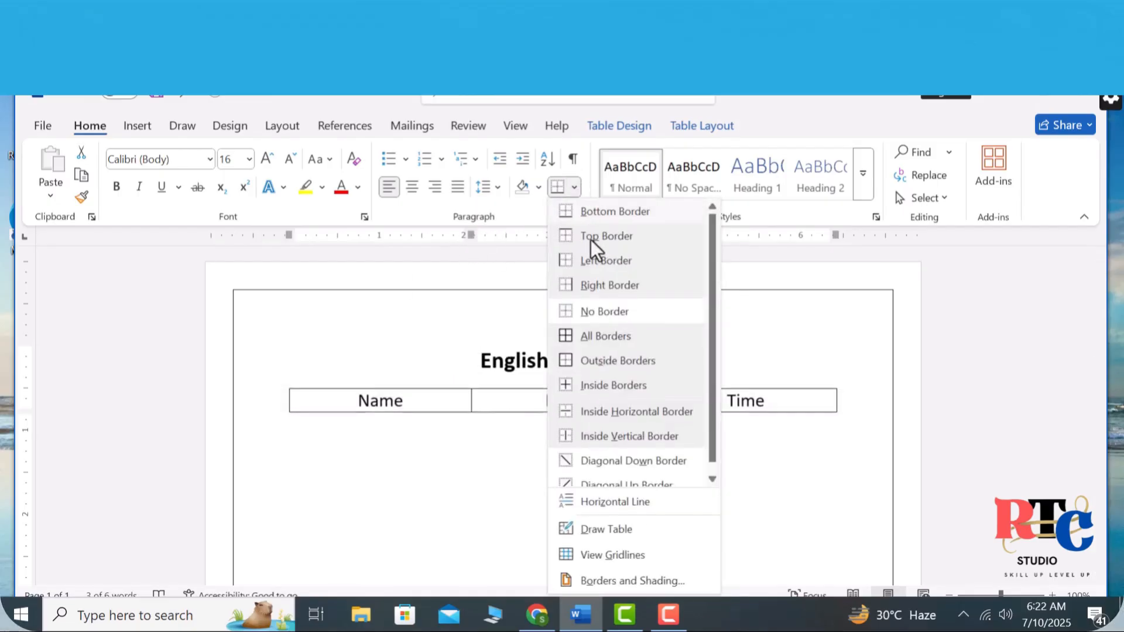
click(596, 318)
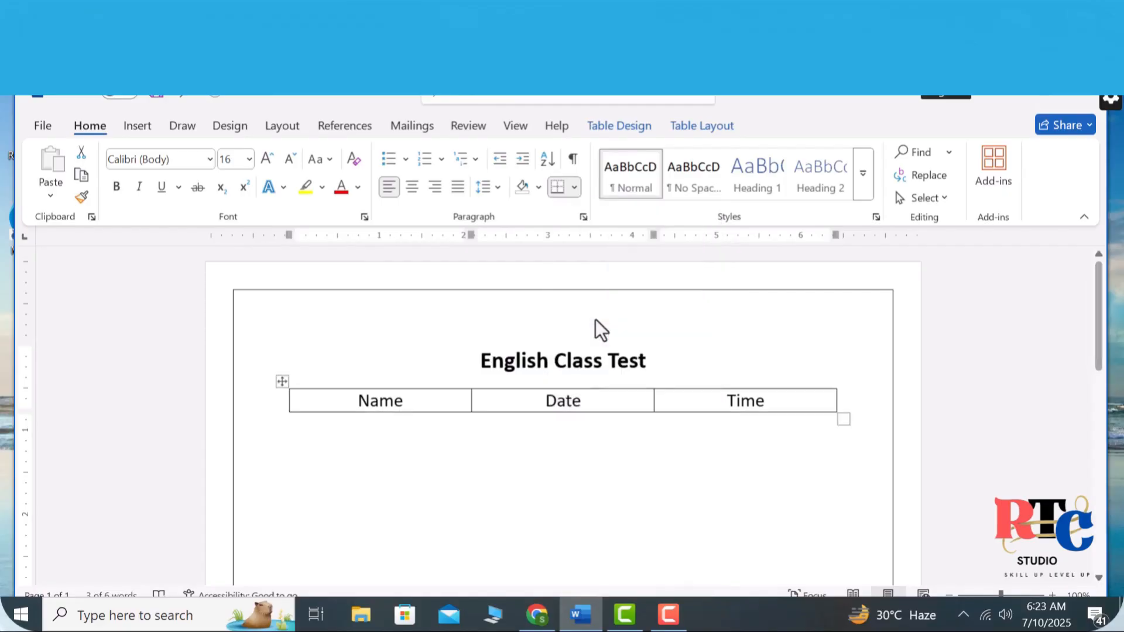
click(576, 187)
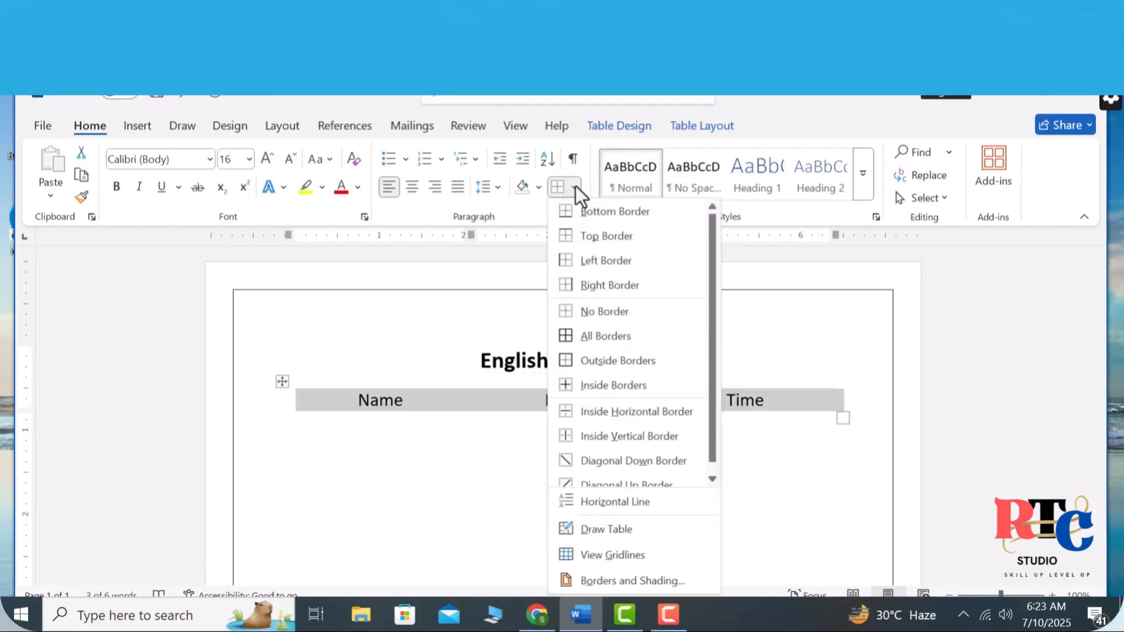
click(592, 212)
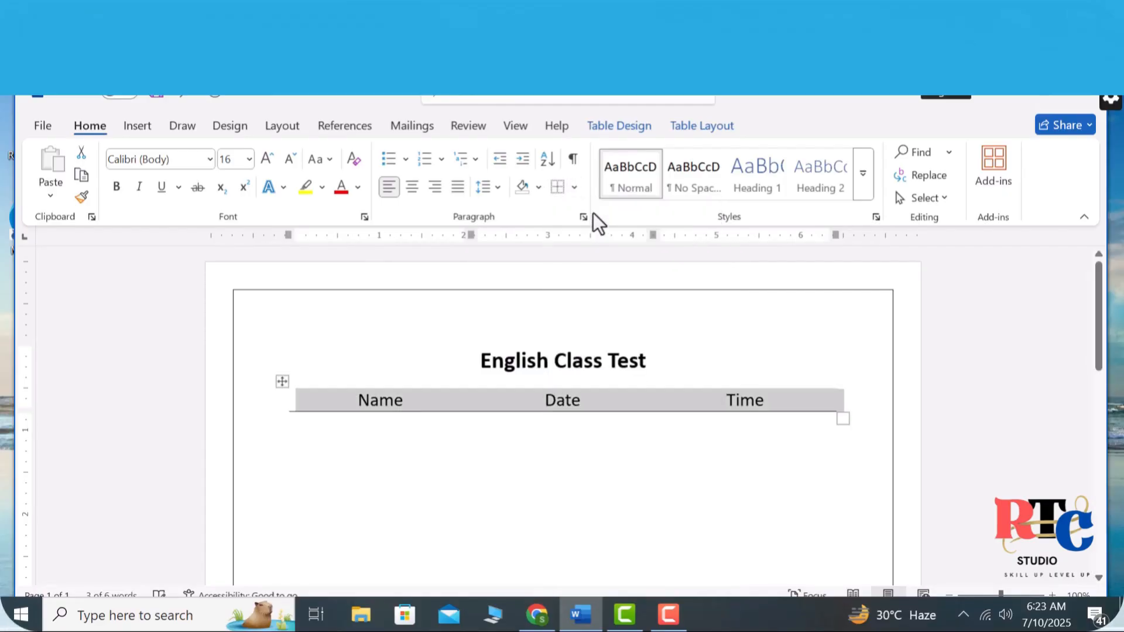
click(503, 479)
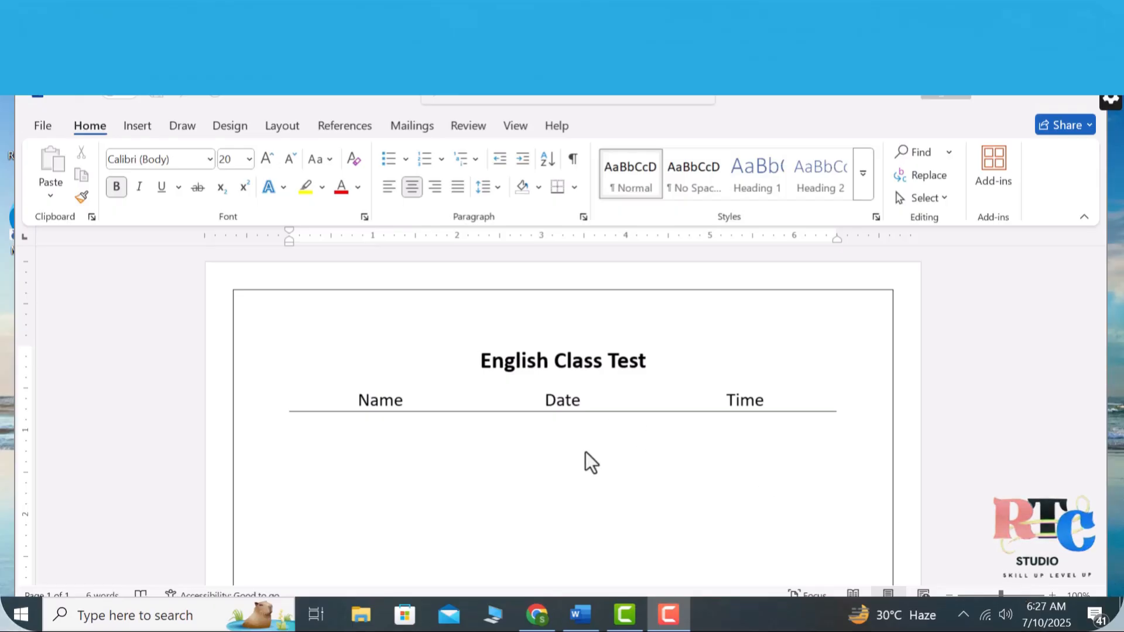
Add the left-aligned question "Q.1 What is the Plural of cat?" below the header table.
click(592, 455)
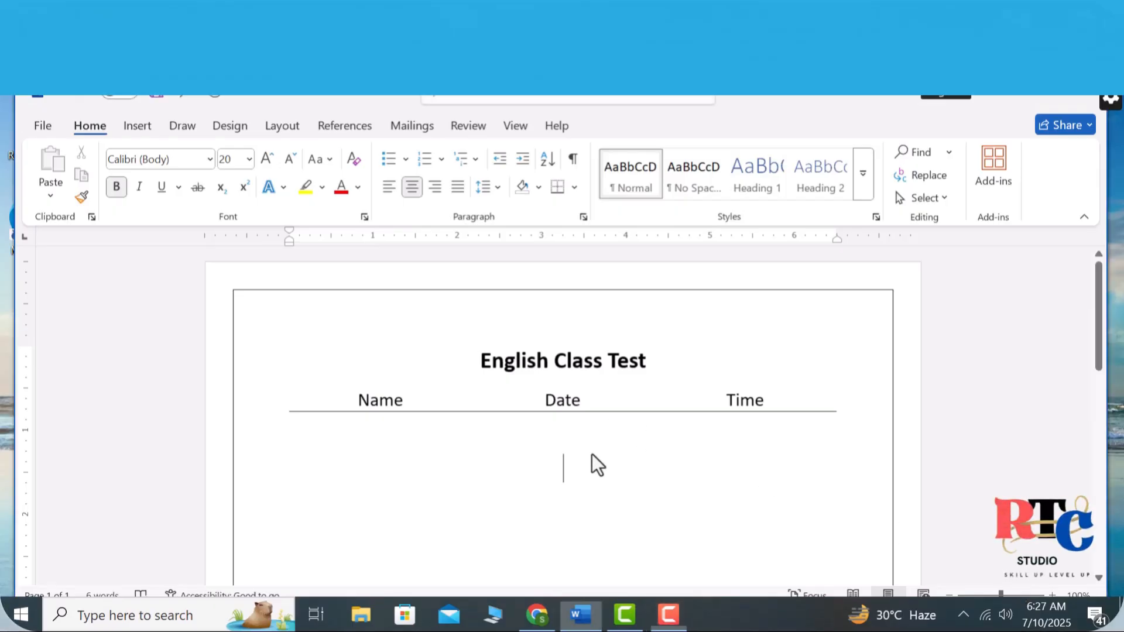
click(386, 188)
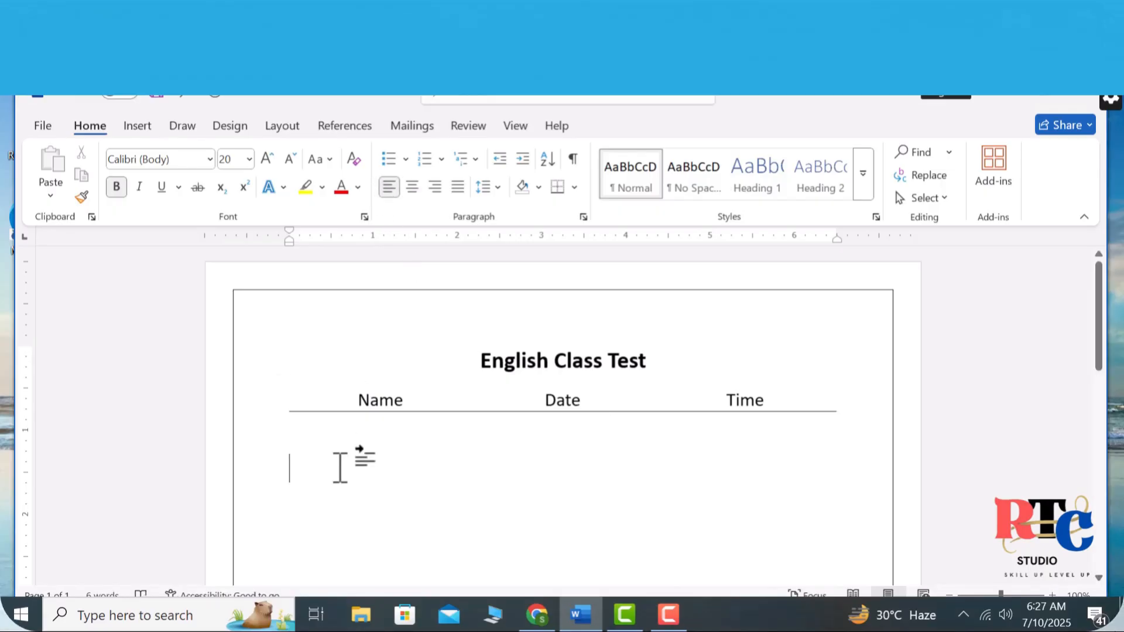
text(Q.1)
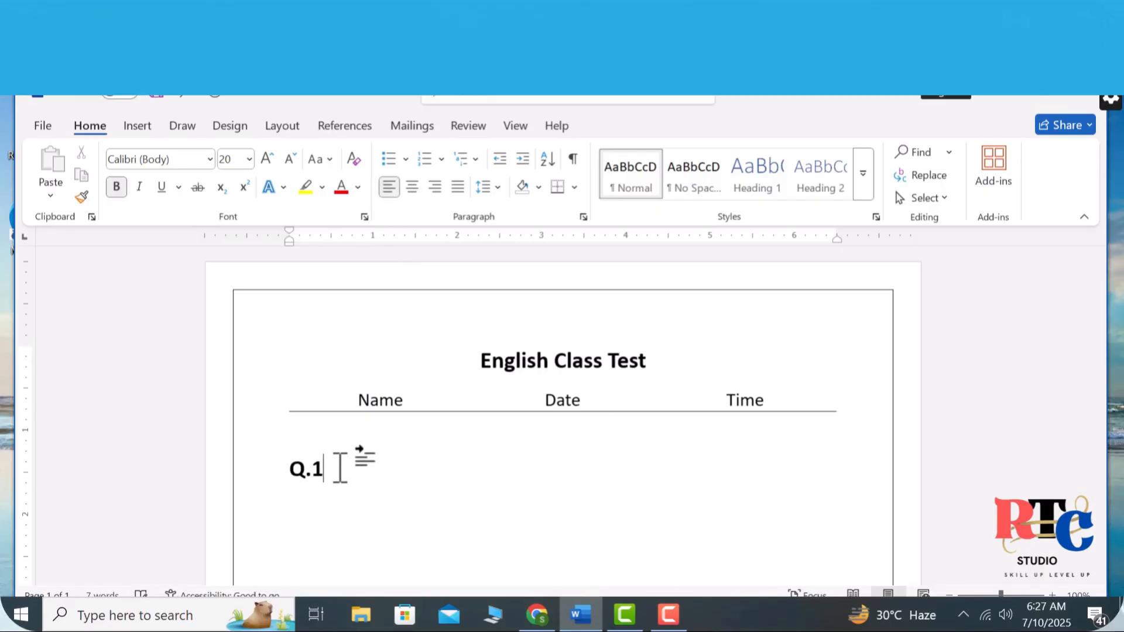
text( What is)
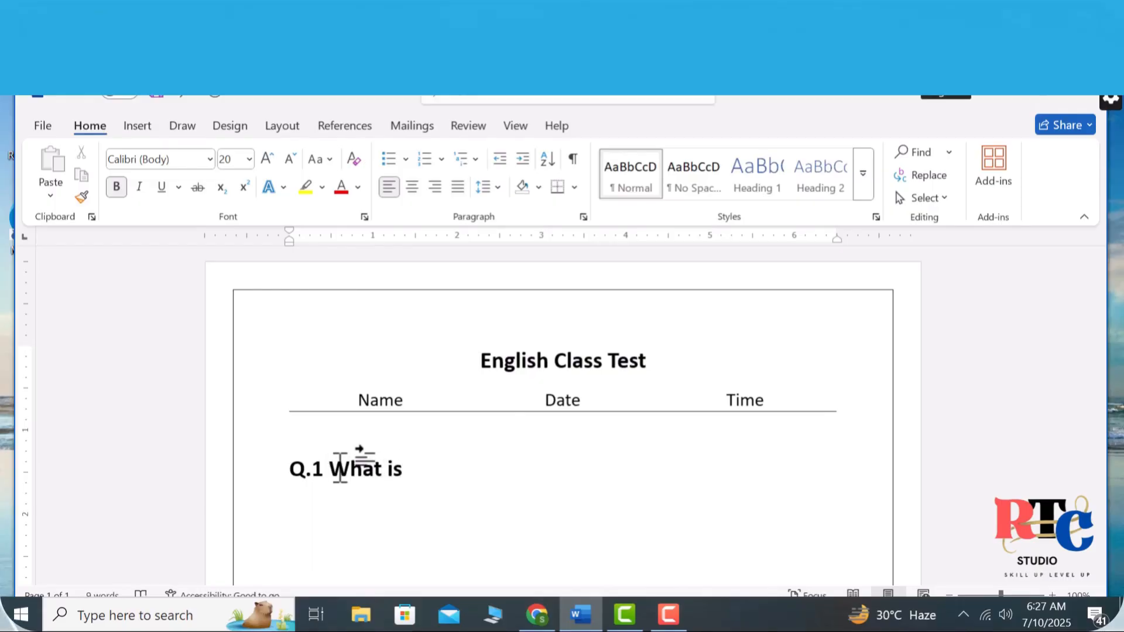
text( the P)
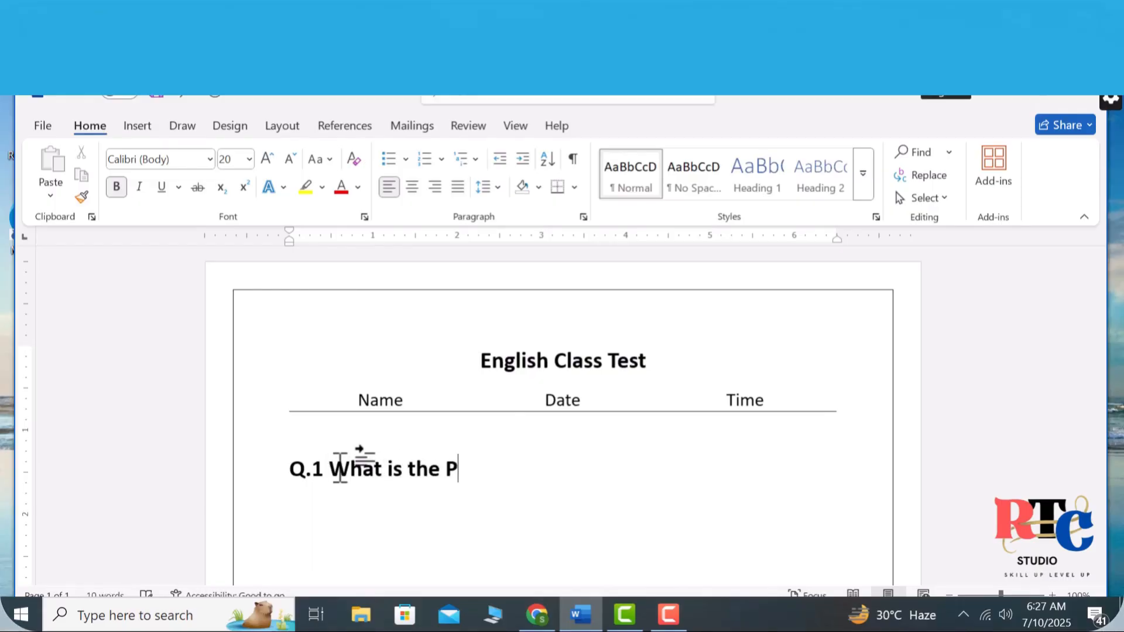
text(lural of)
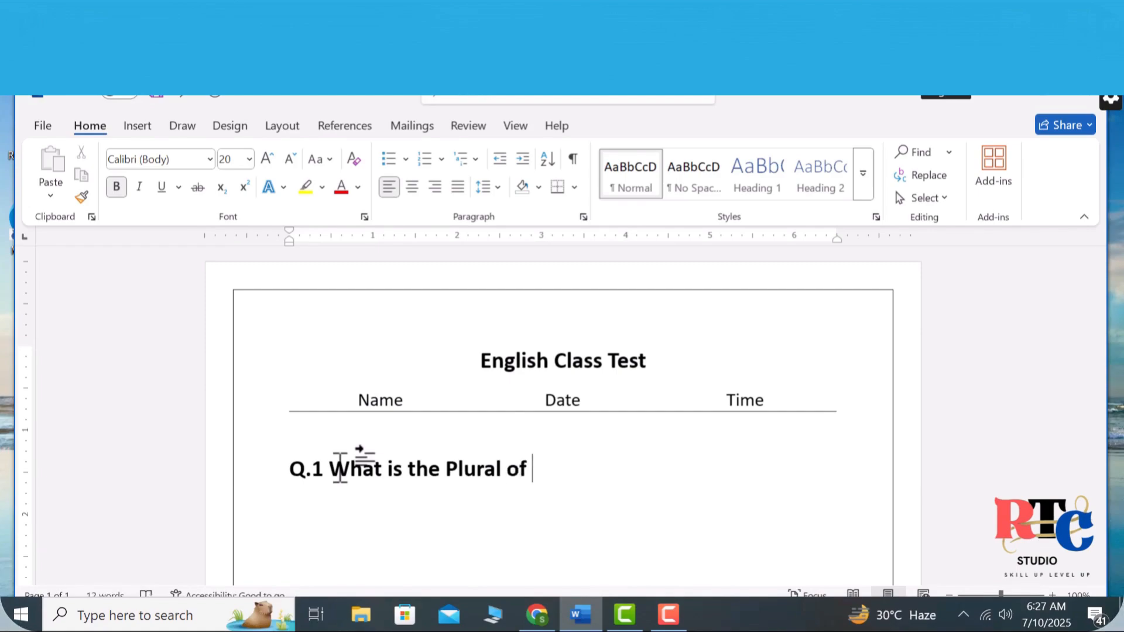
text( cats)
key(BackSpace)
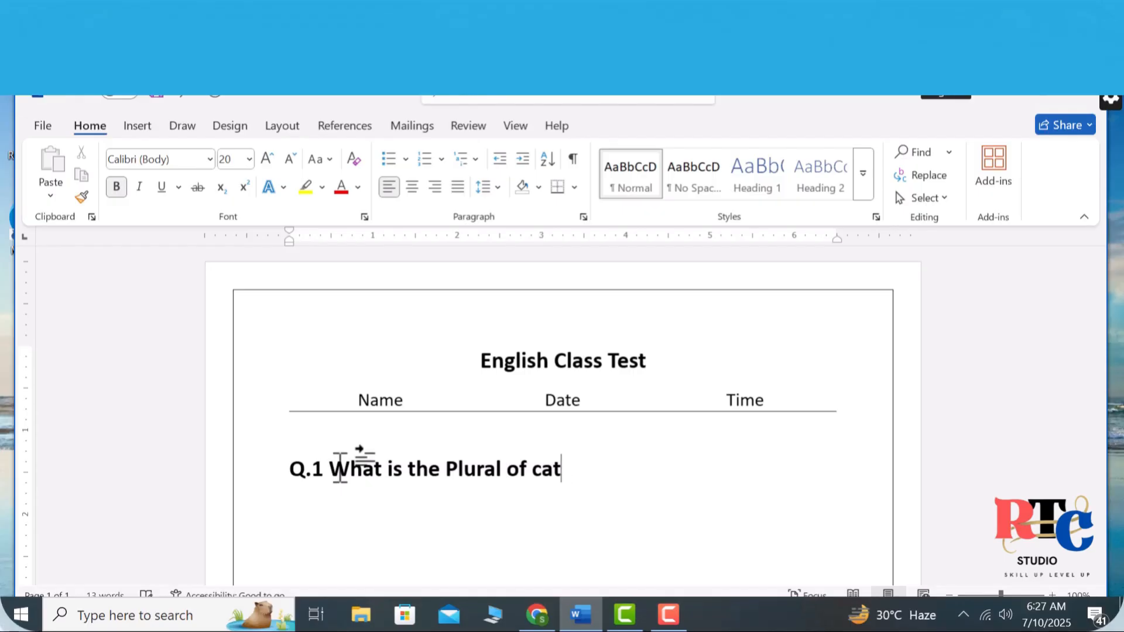
text(?)
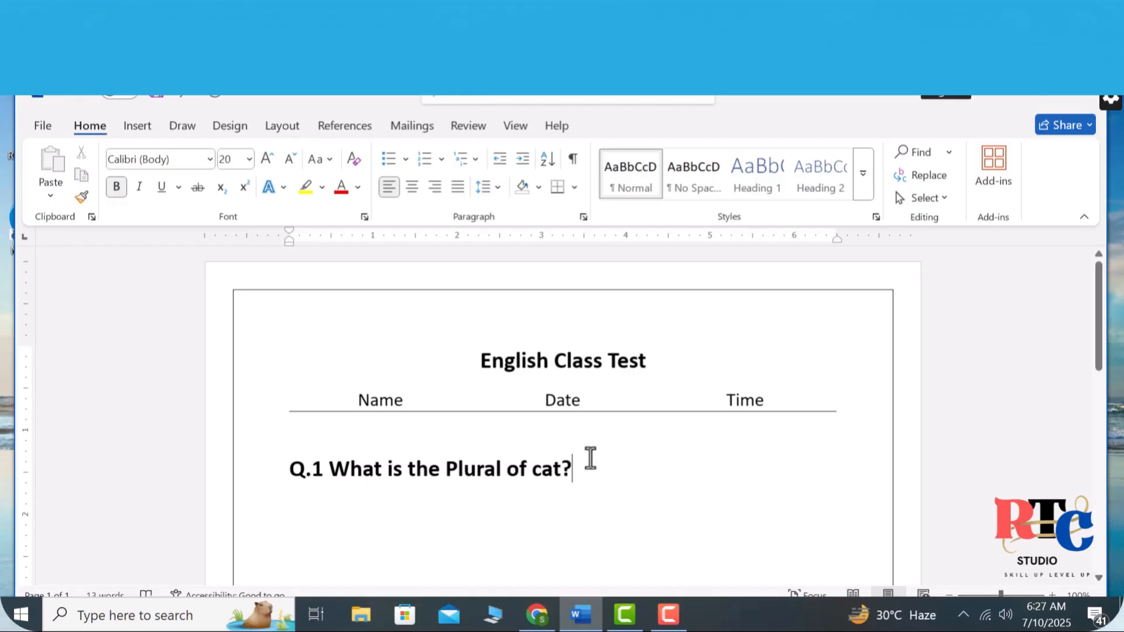
Reduce the font size of the Q.1 question line to 14.
drag(589, 459, 291, 454)
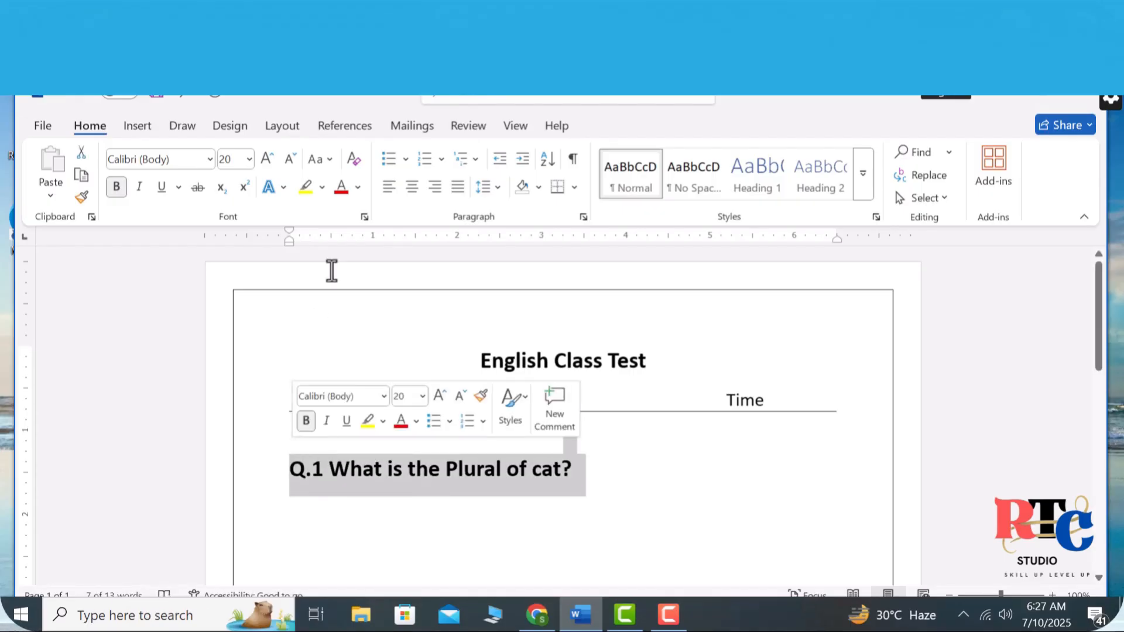
click(290, 164)
click(291, 163)
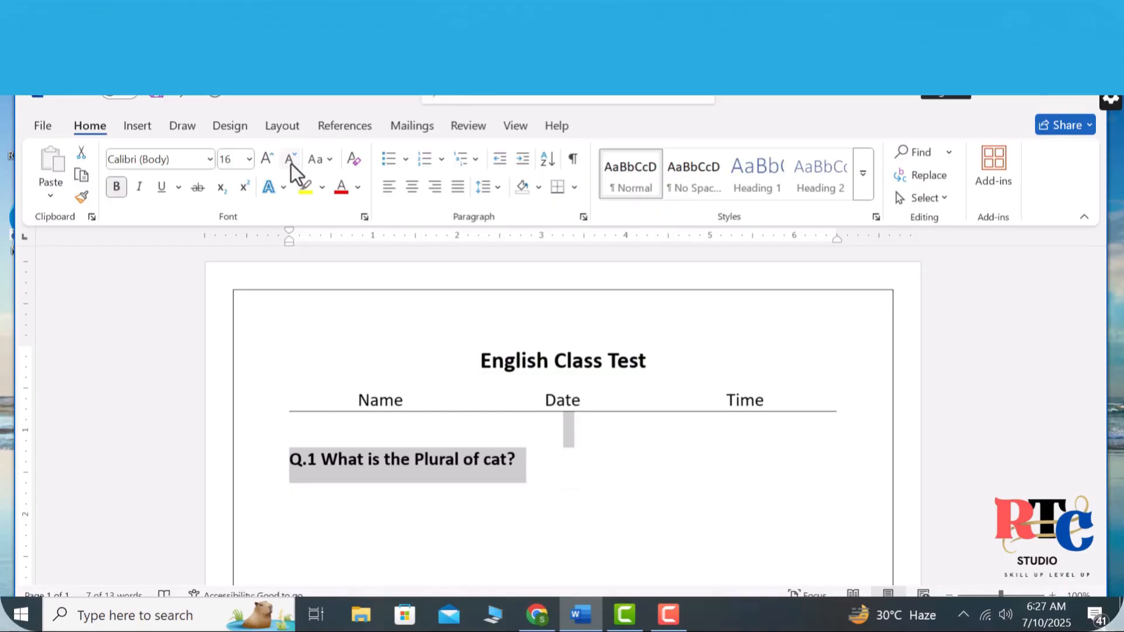
click(291, 163)
click(505, 462)
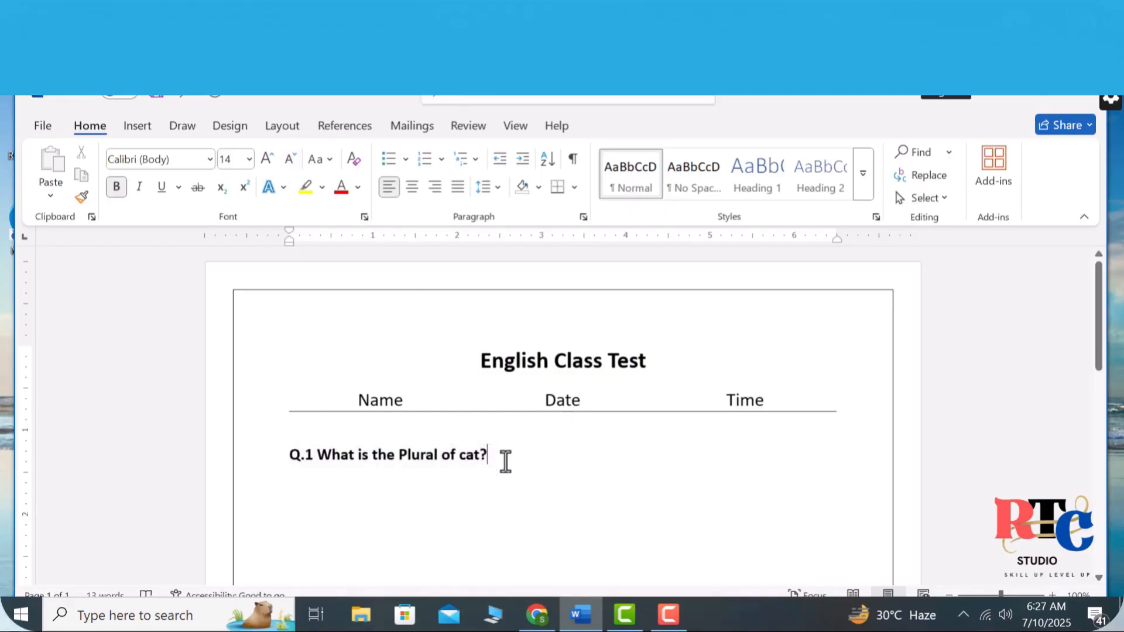
Add the answer options "A. Cats" and "B. Cat’s" on separate lines below the question.
key(Return)
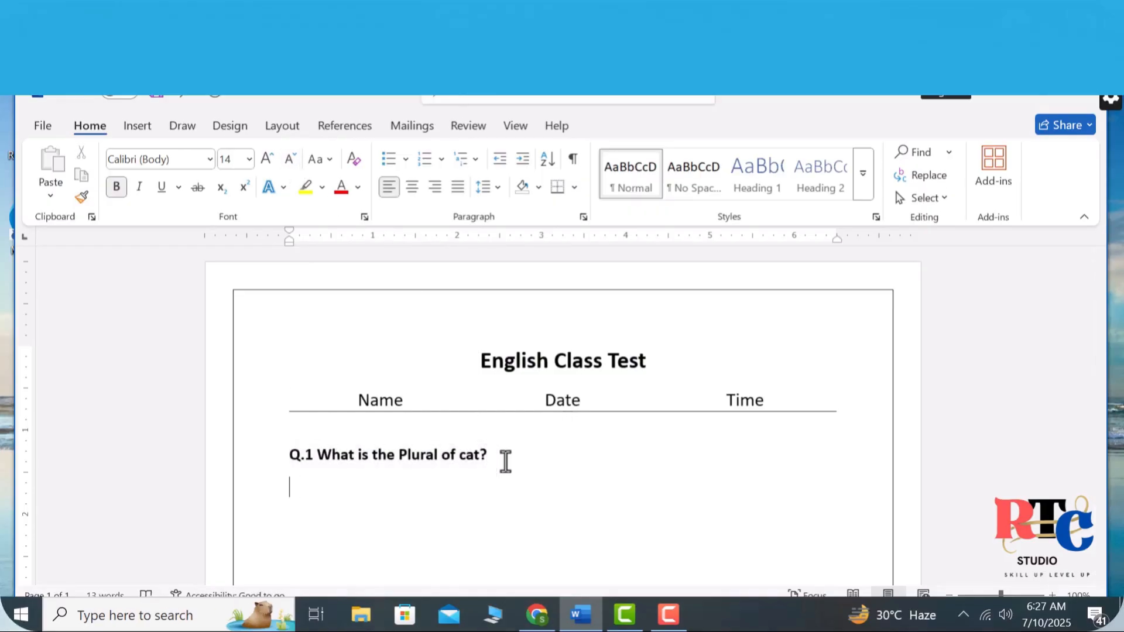
text(A. Cats)
key(Return)
text(B)
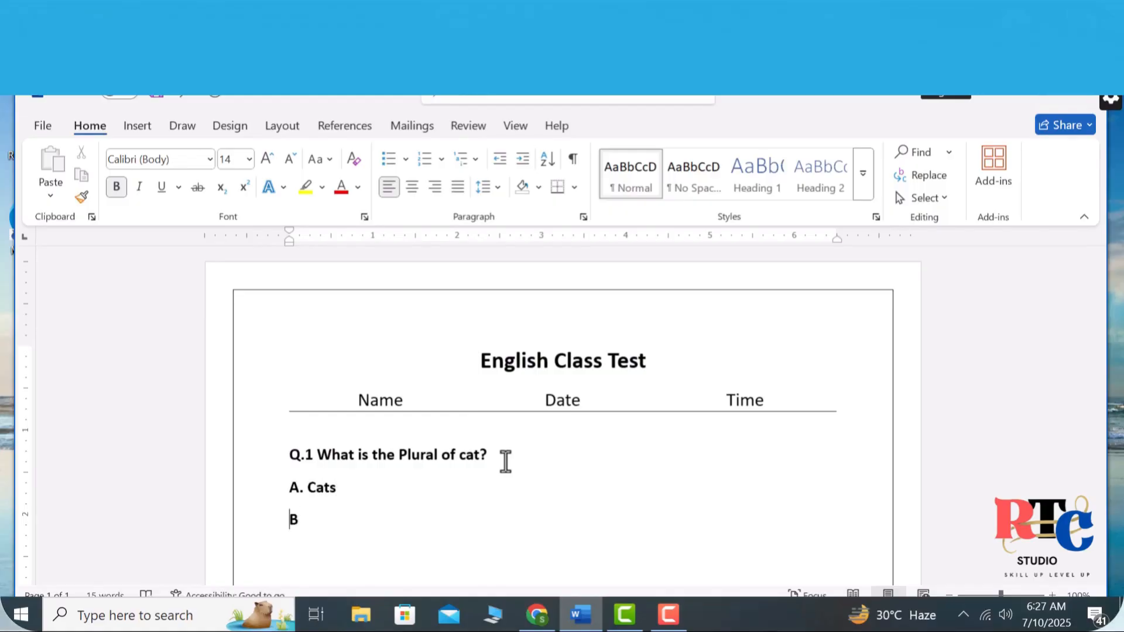
text(.)
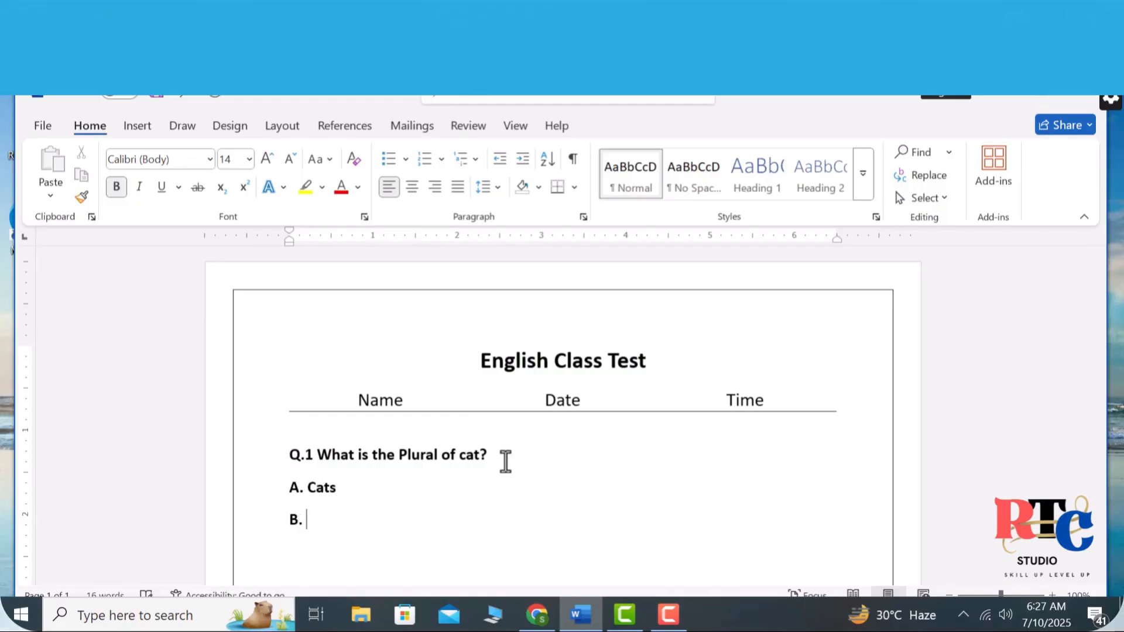
text( Cats)
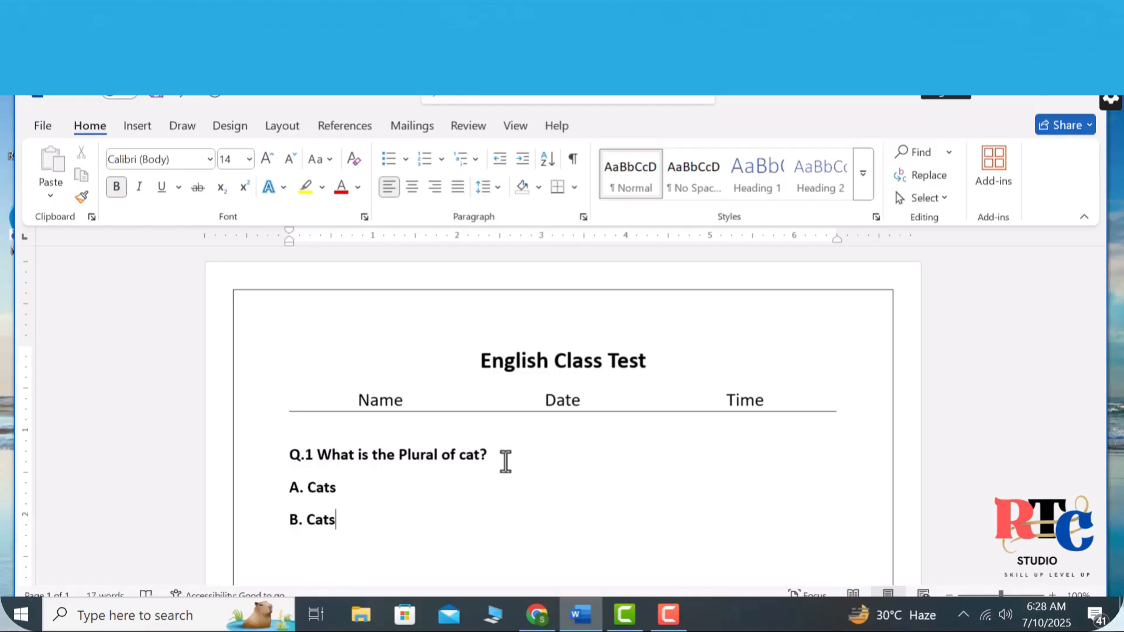
key(BackSpace)
text("s)
key(BackSpace)
key(BackSpace)
text('s)
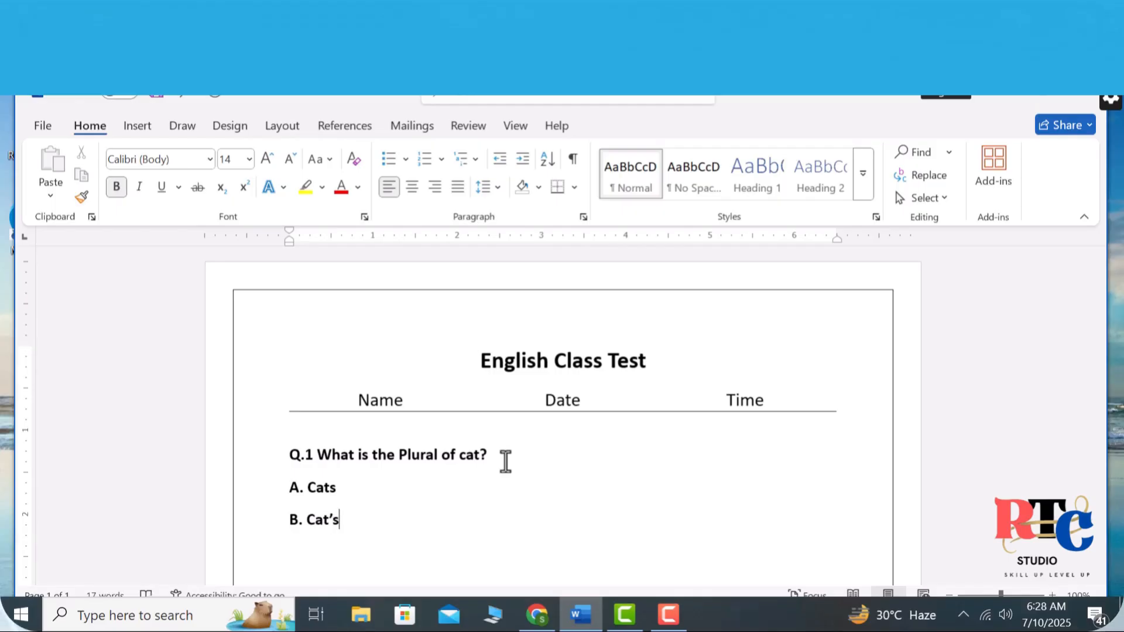
Add the answer options "C. Catties" and "D. Cates" on separate lines, with a space after each option letter's period.
key(Return)
text(C.Catties)
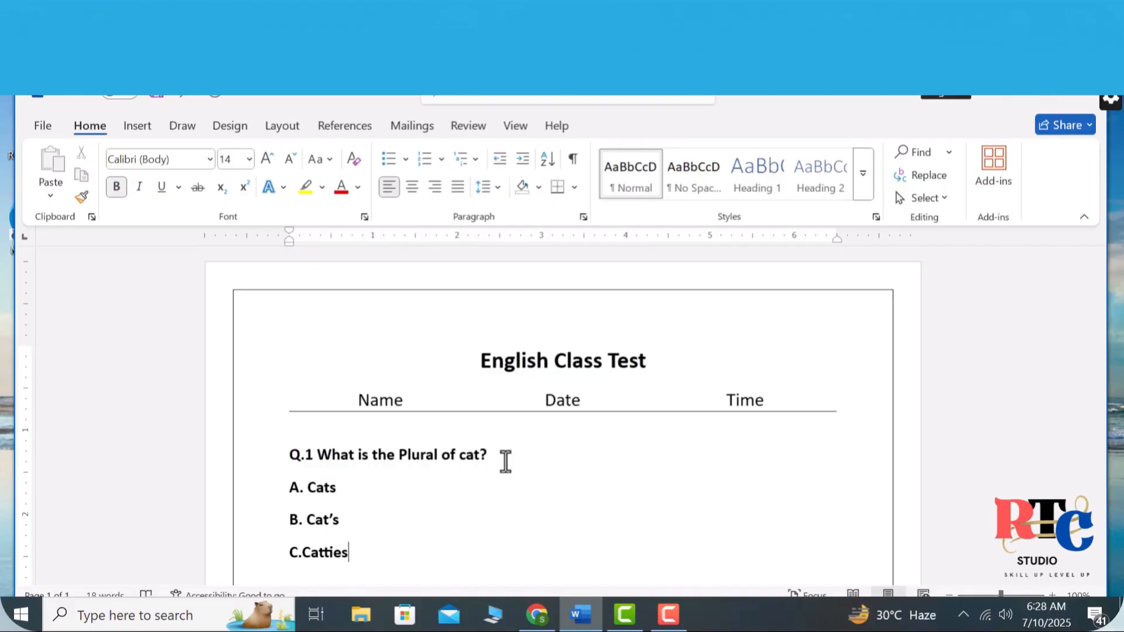
key(Return)
text(D. Cates)
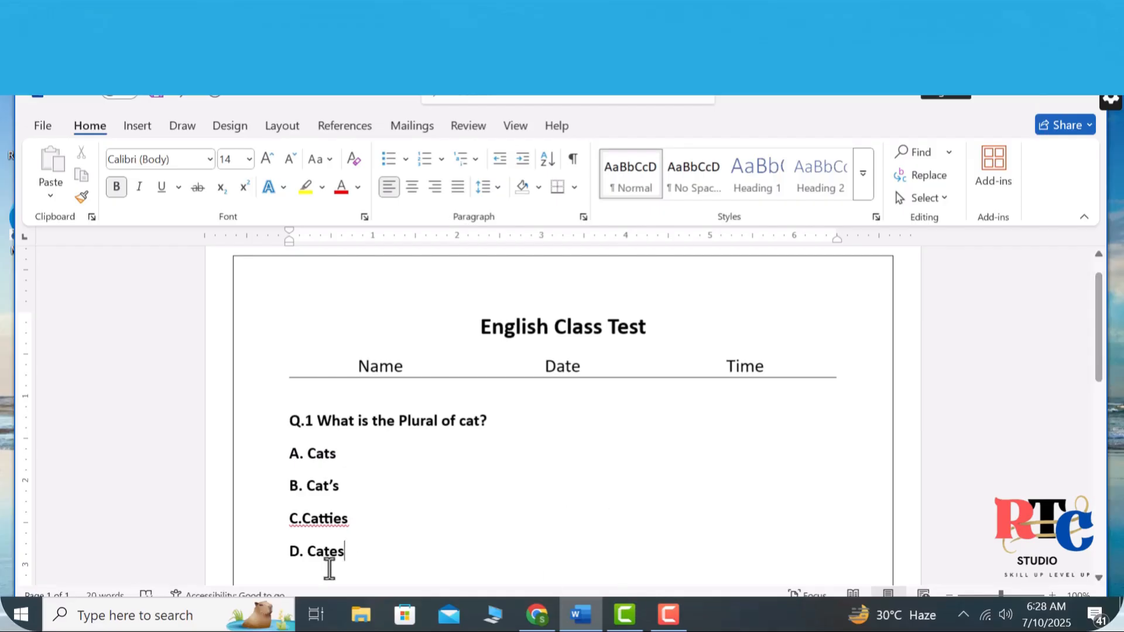
click(302, 520)
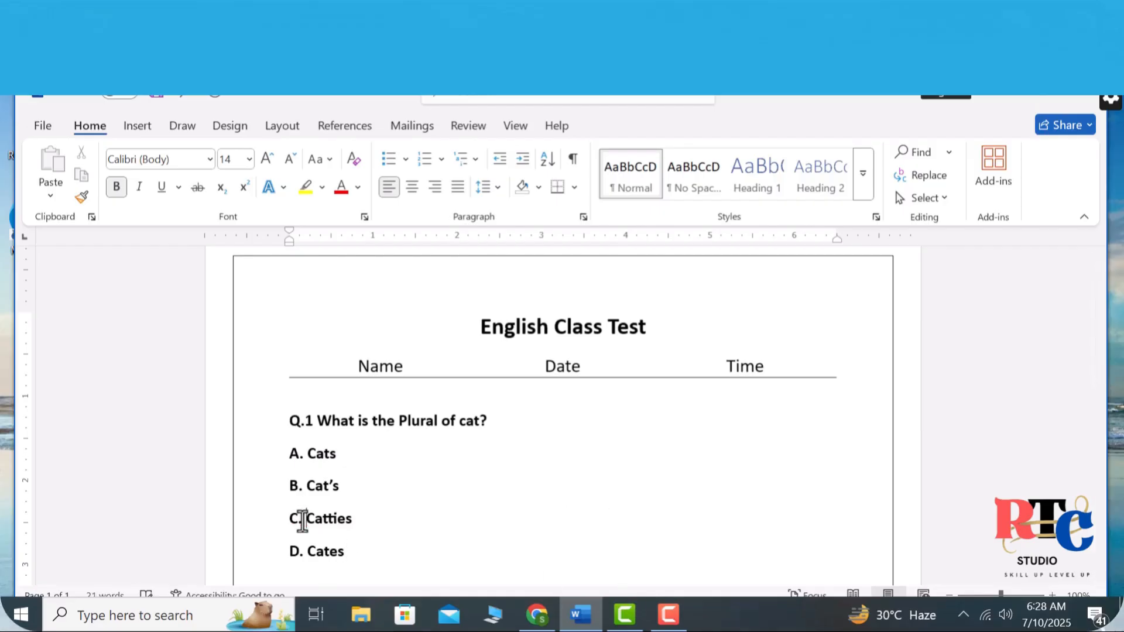
click(416, 519)
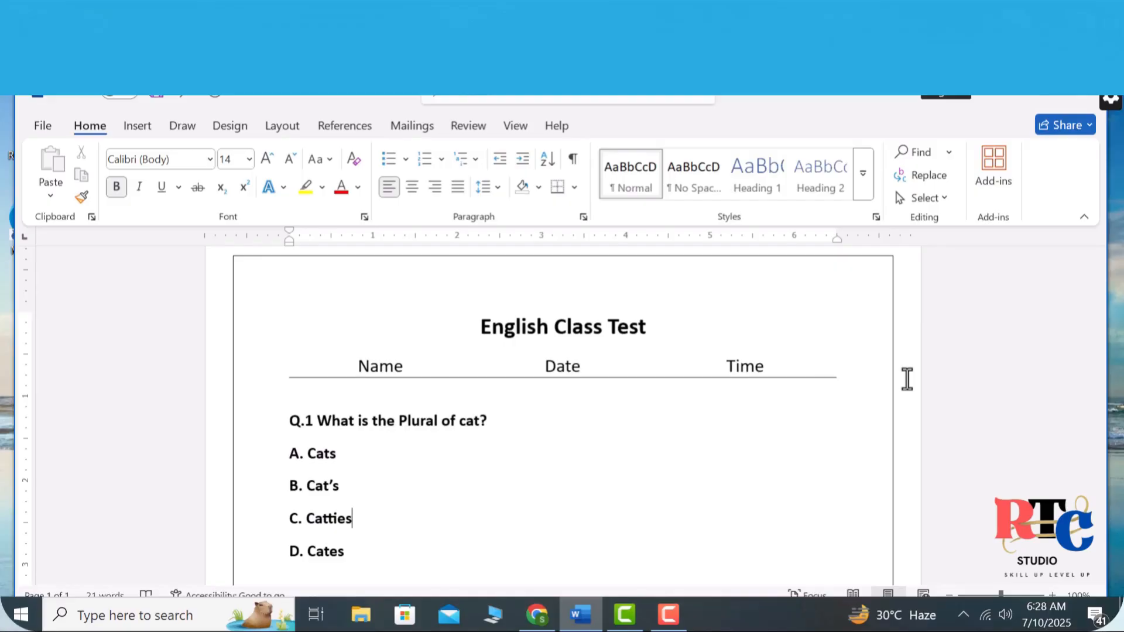
drag(382, 550, 284, 463)
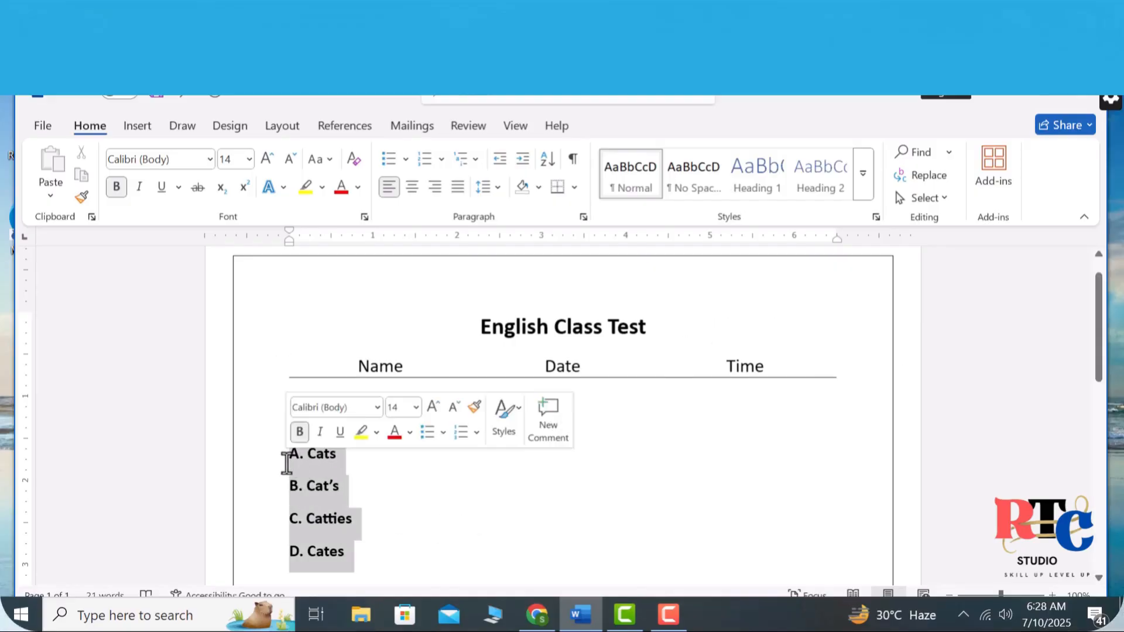
click(322, 188)
click(357, 189)
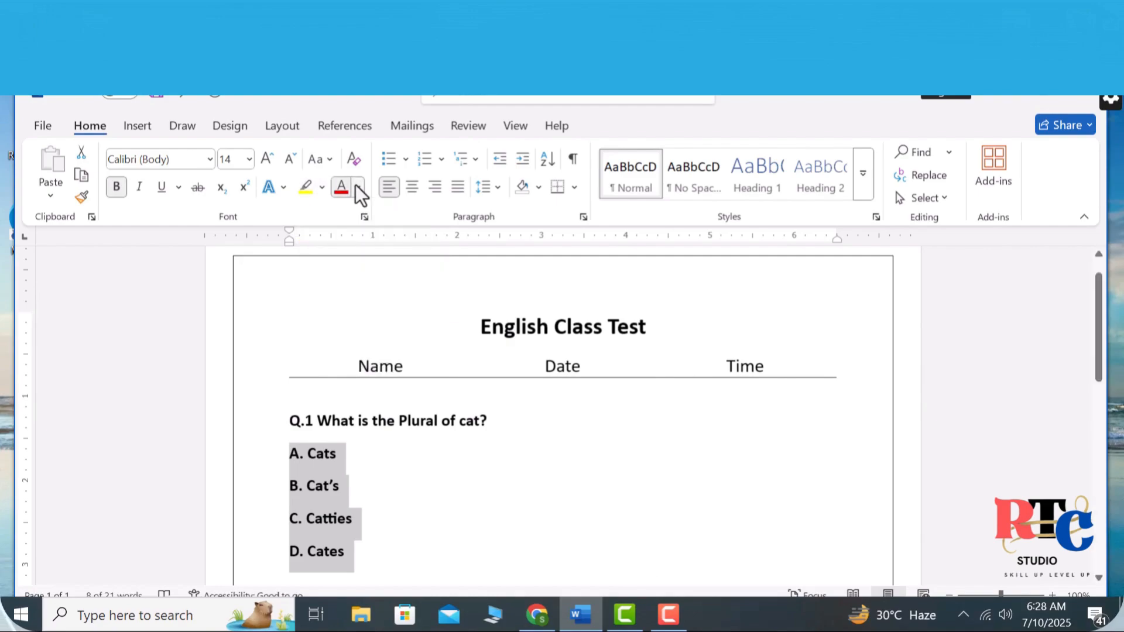
click(358, 189)
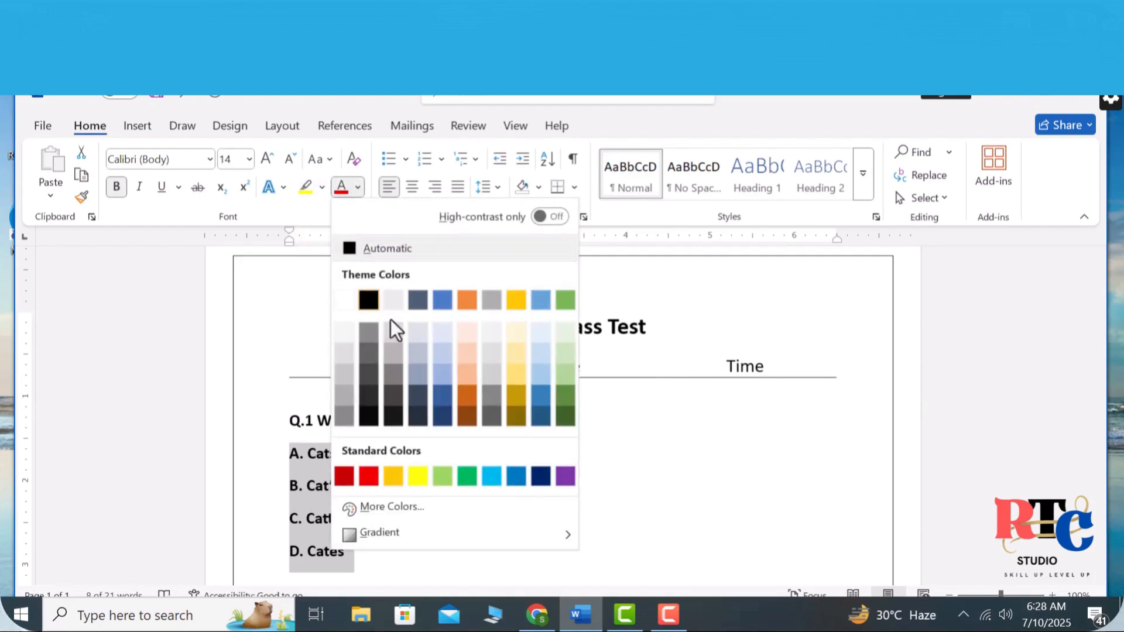
click(271, 378)
click(492, 527)
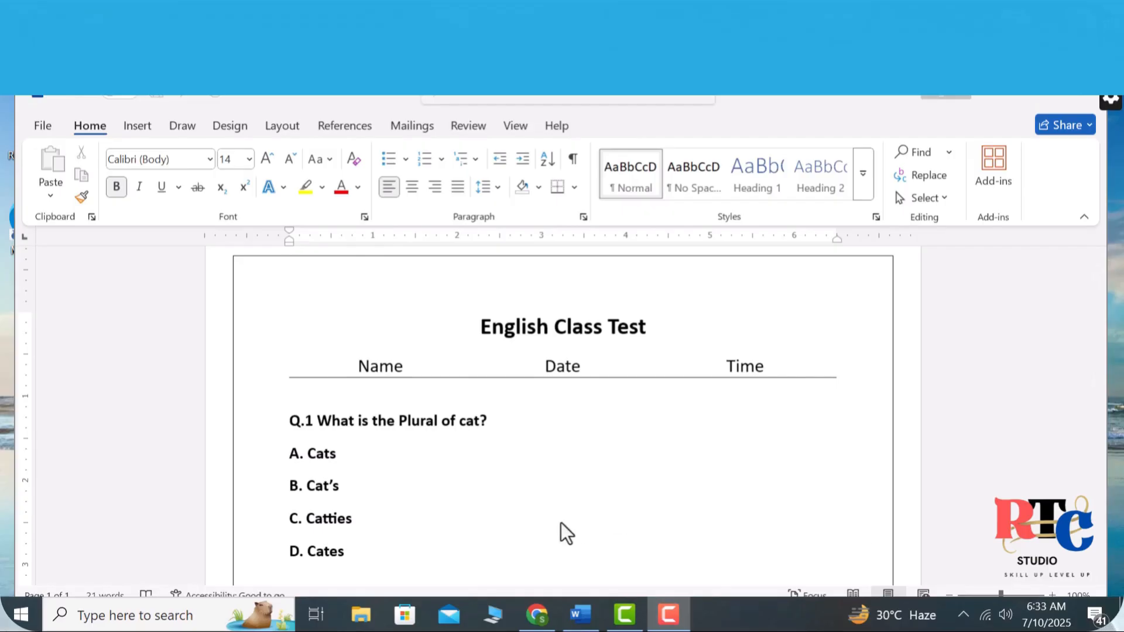
Draw a small circle with the Oval shape beside answer option A.
click(405, 454)
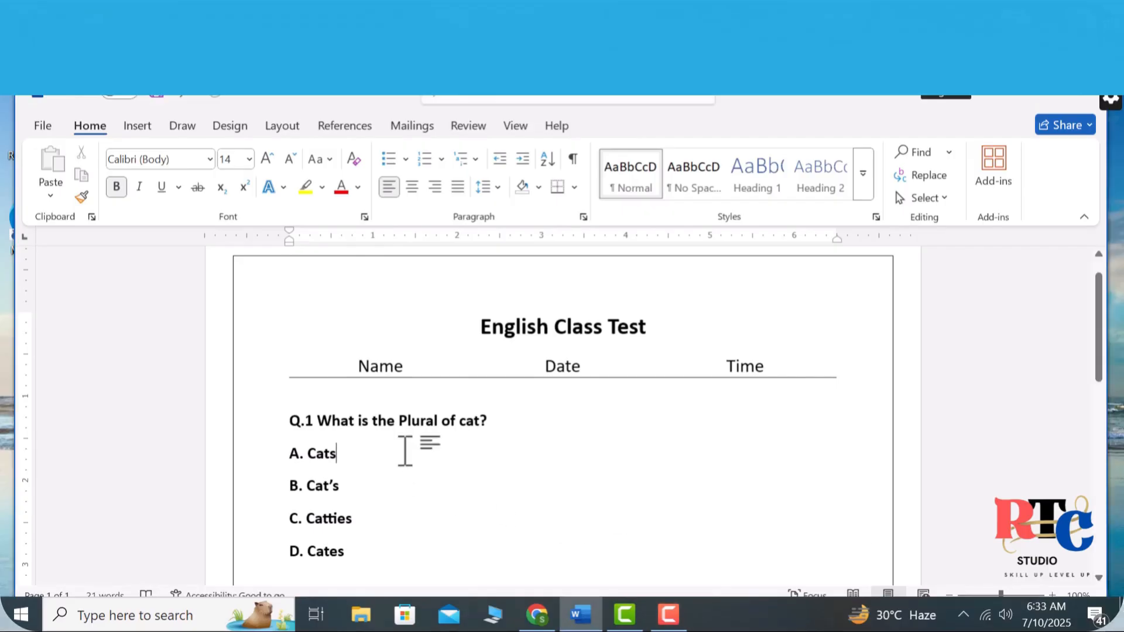
click(137, 124)
click(261, 152)
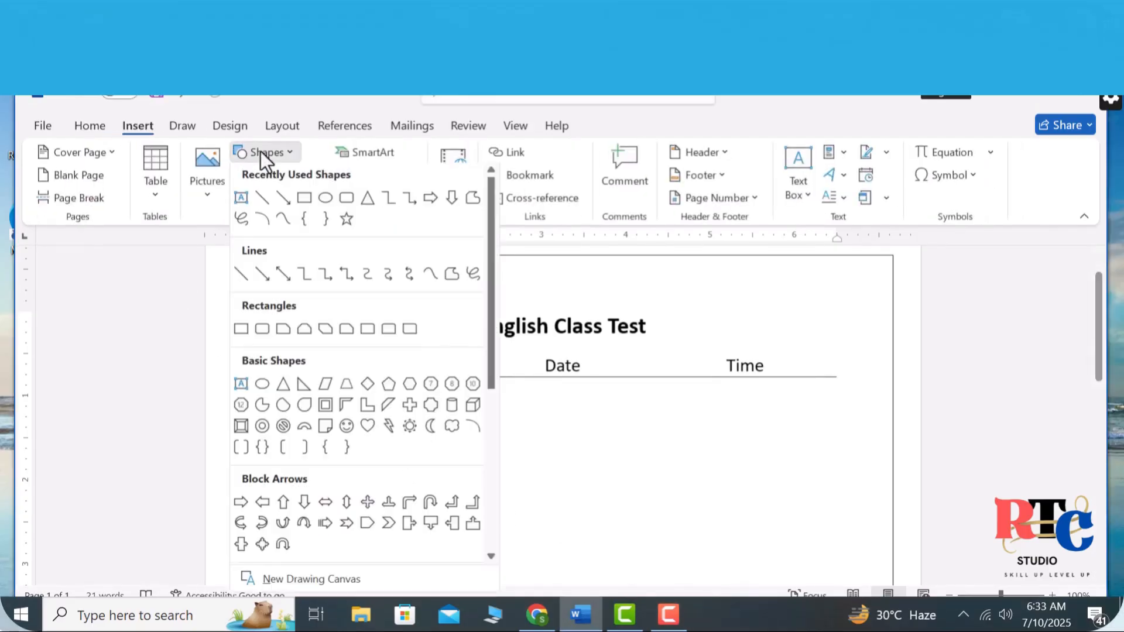
click(326, 198)
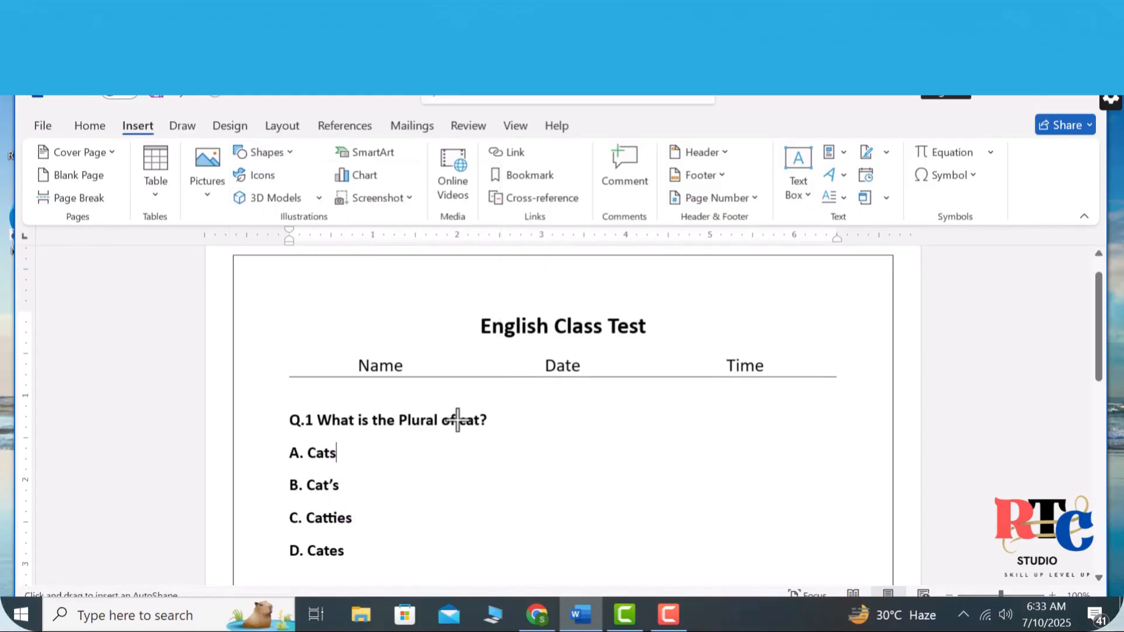
drag(407, 451, 422, 467)
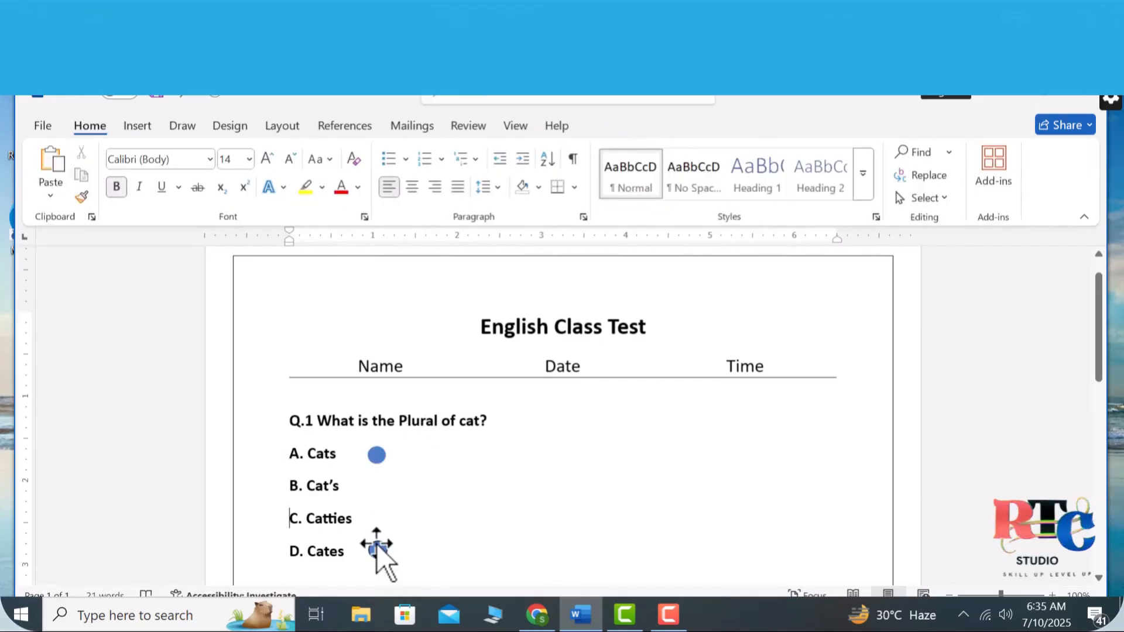
Delete the circle beside option D and place a copy of option A's circle beside option B.
click(377, 547)
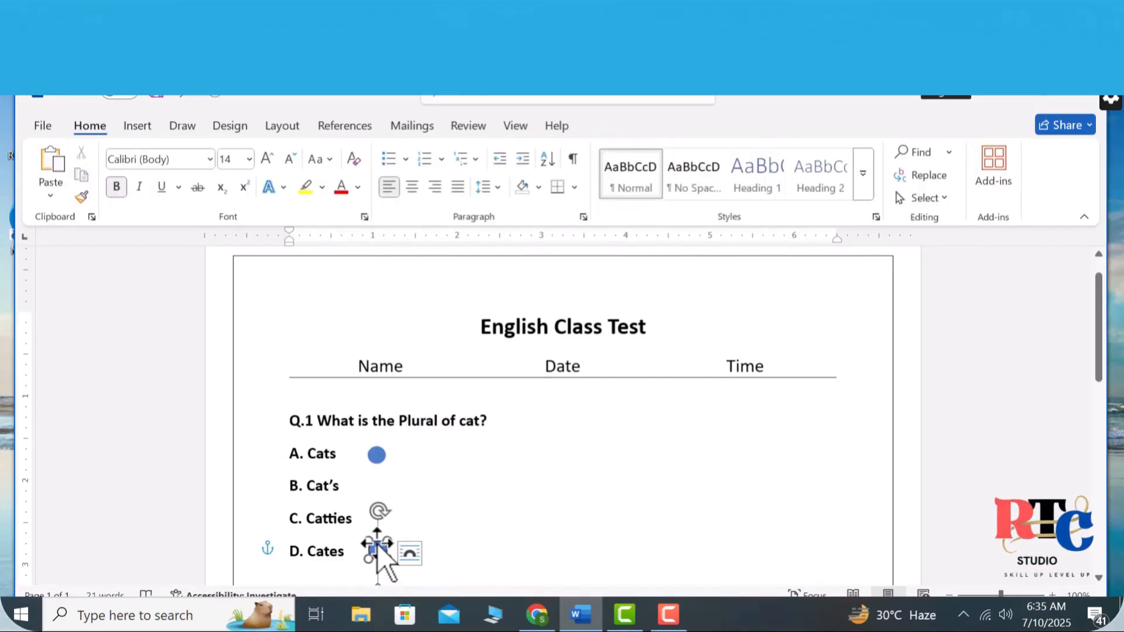
key(Delete)
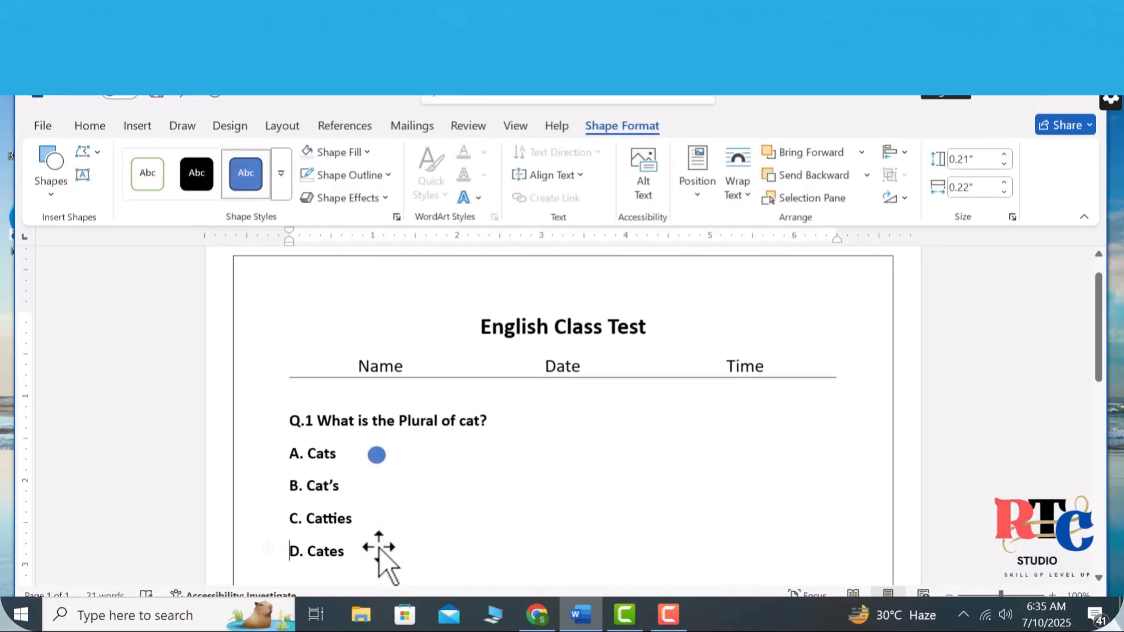
click(380, 453)
key(ctrl+c)
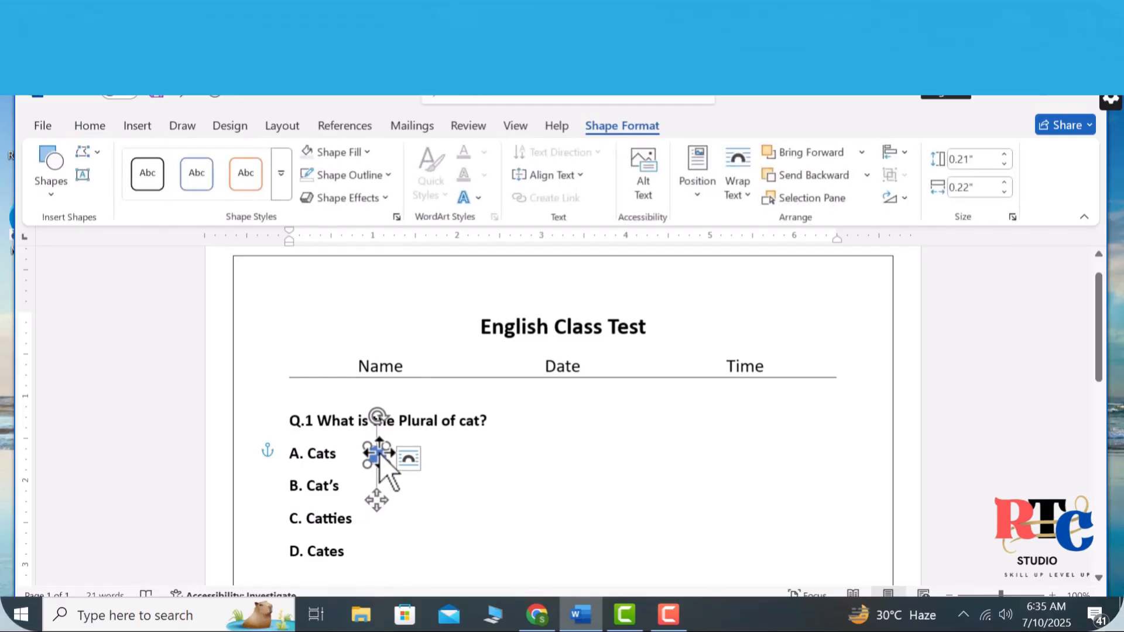
key(ctrl+v)
drag(399, 473, 376, 497)
click(496, 529)
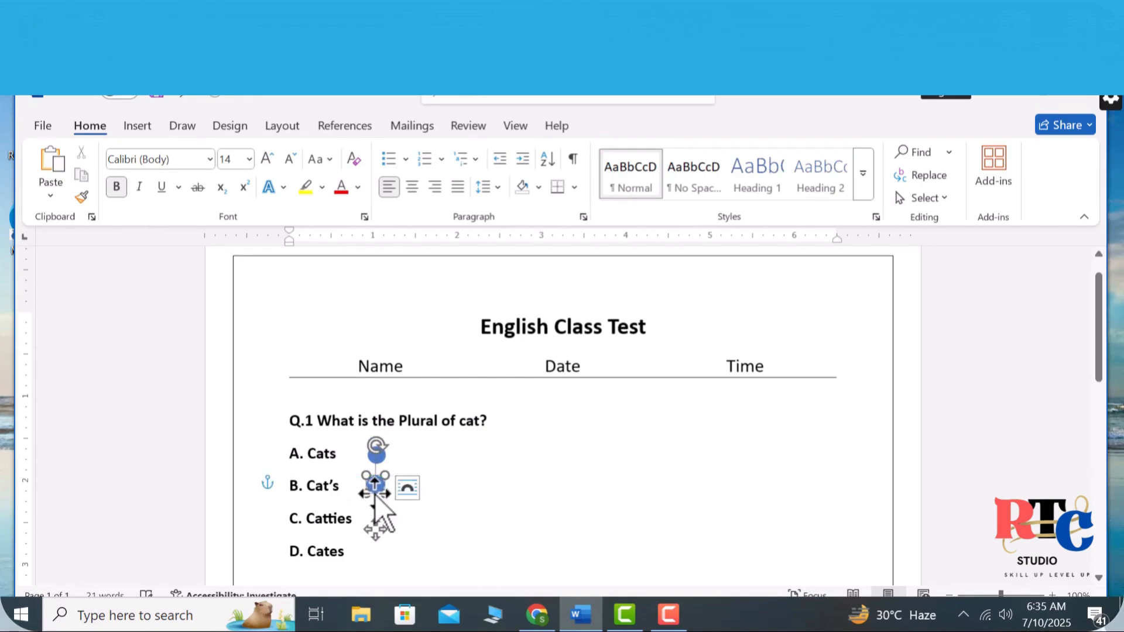
click(512, 535)
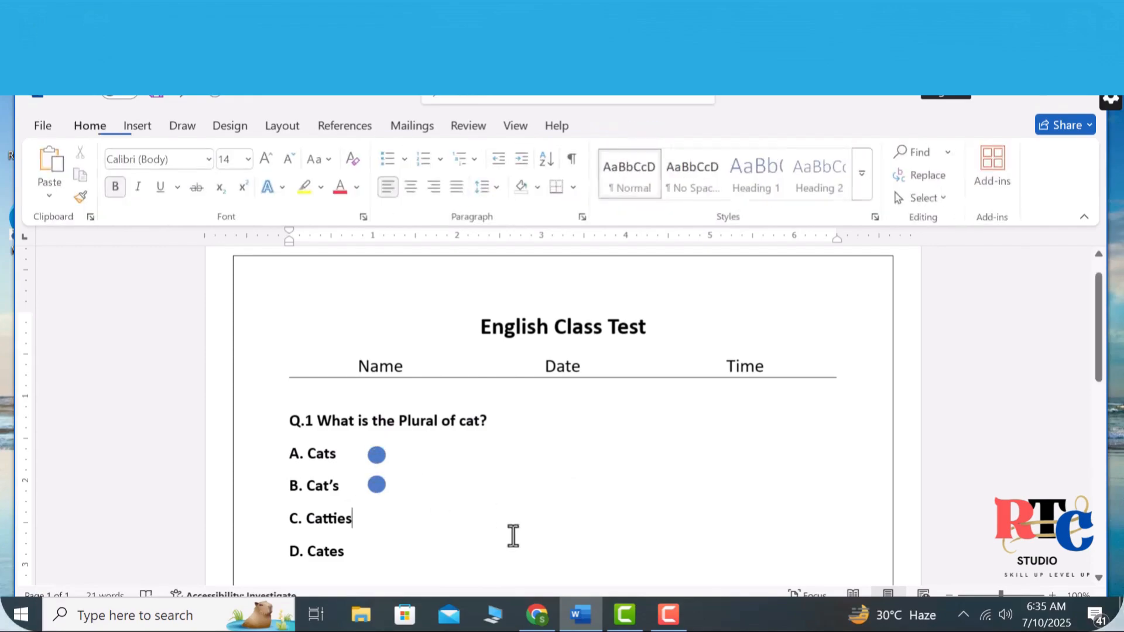
Paste two more copies of the circle and place them beside options C and D, in line with the circles above.
key(ctrl+v)
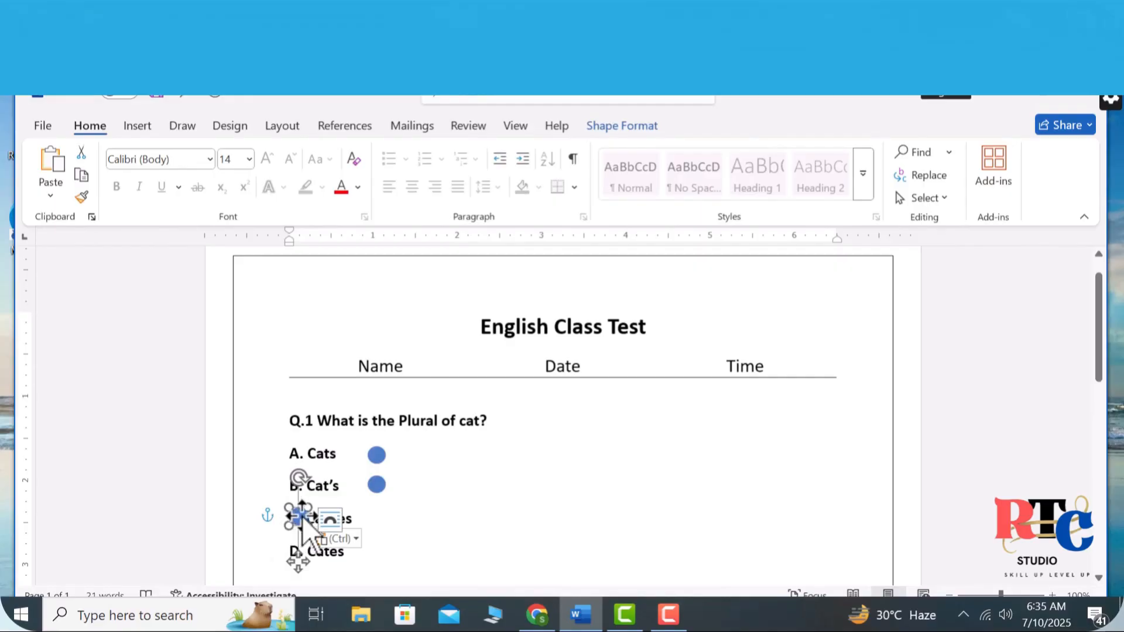
drag(297, 517, 376, 517)
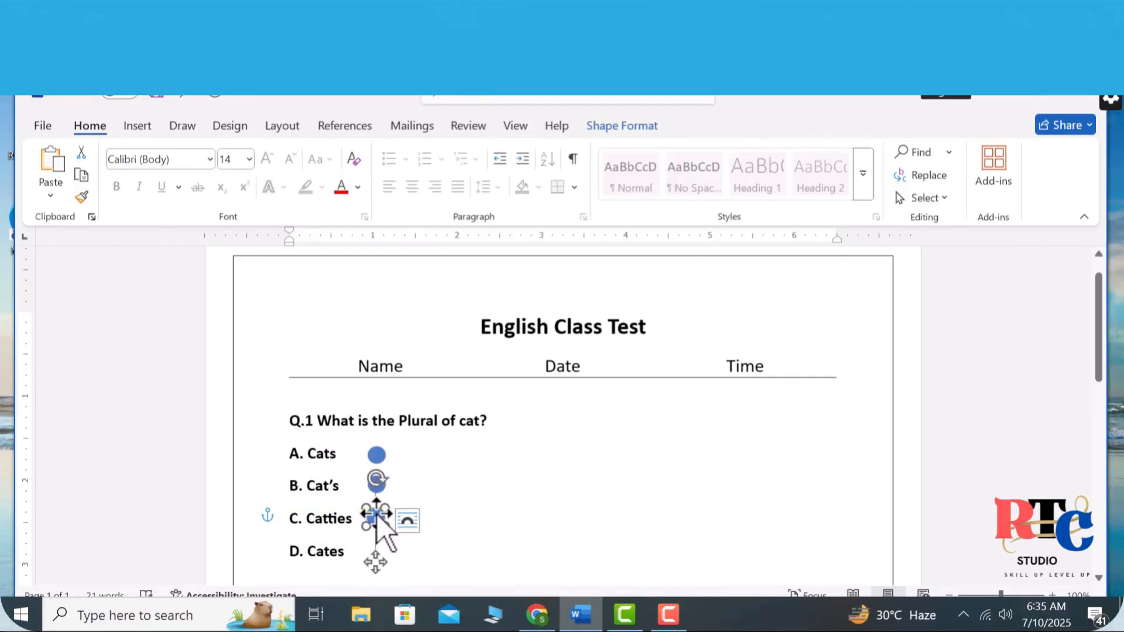
click(502, 548)
key(ctrl+v)
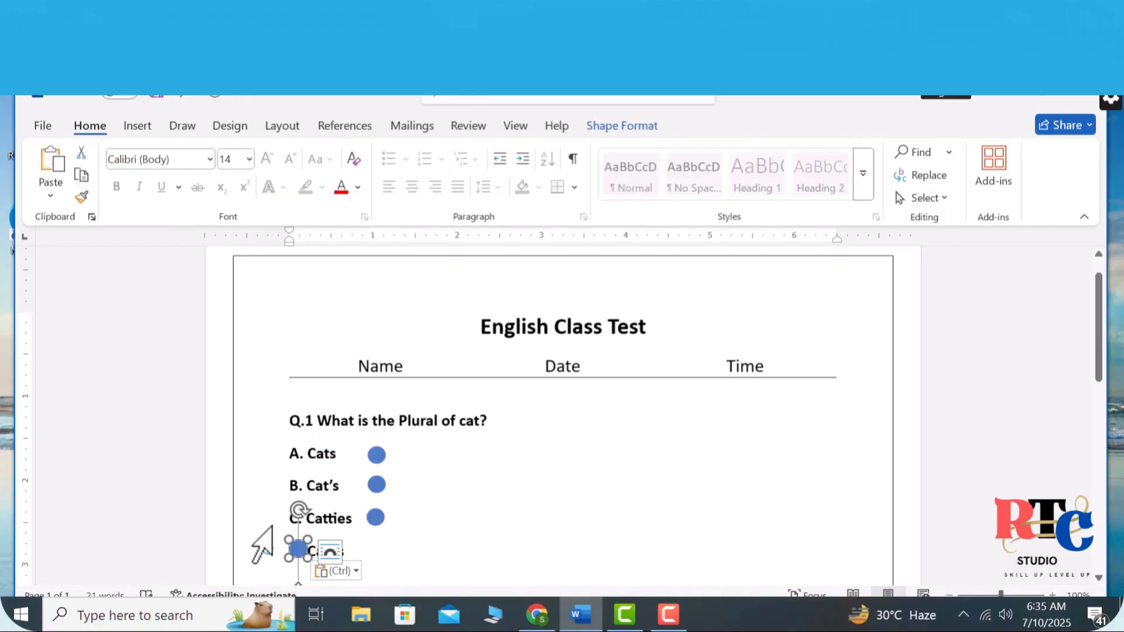
drag(300, 549, 372, 549)
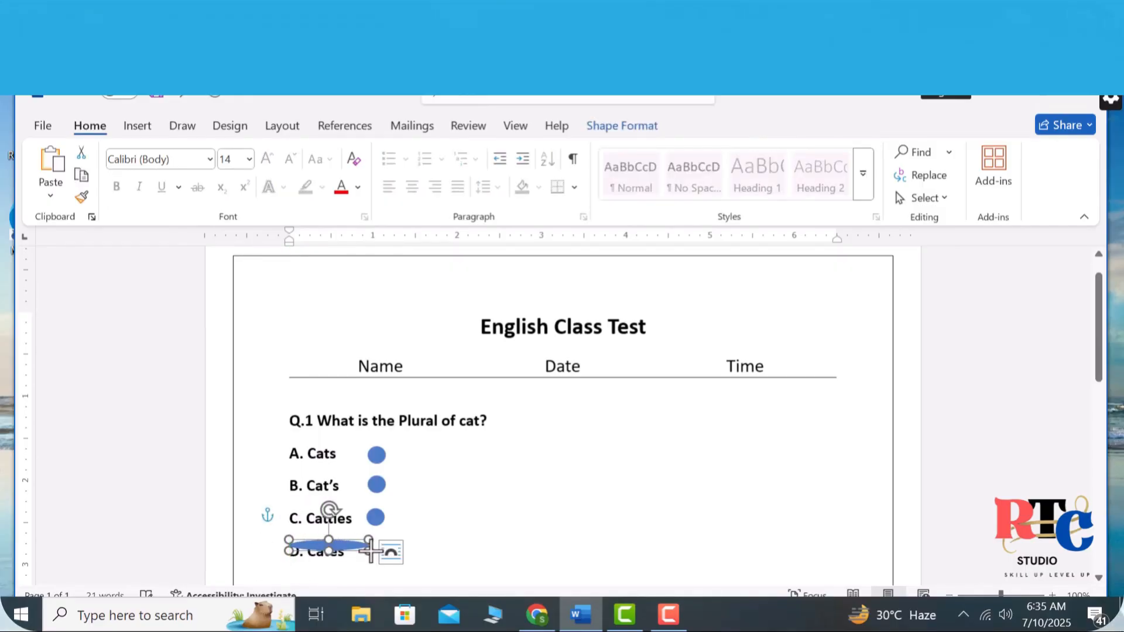
key(ctrl+z)
click(316, 559)
drag(298, 550, 376, 549)
click(544, 478)
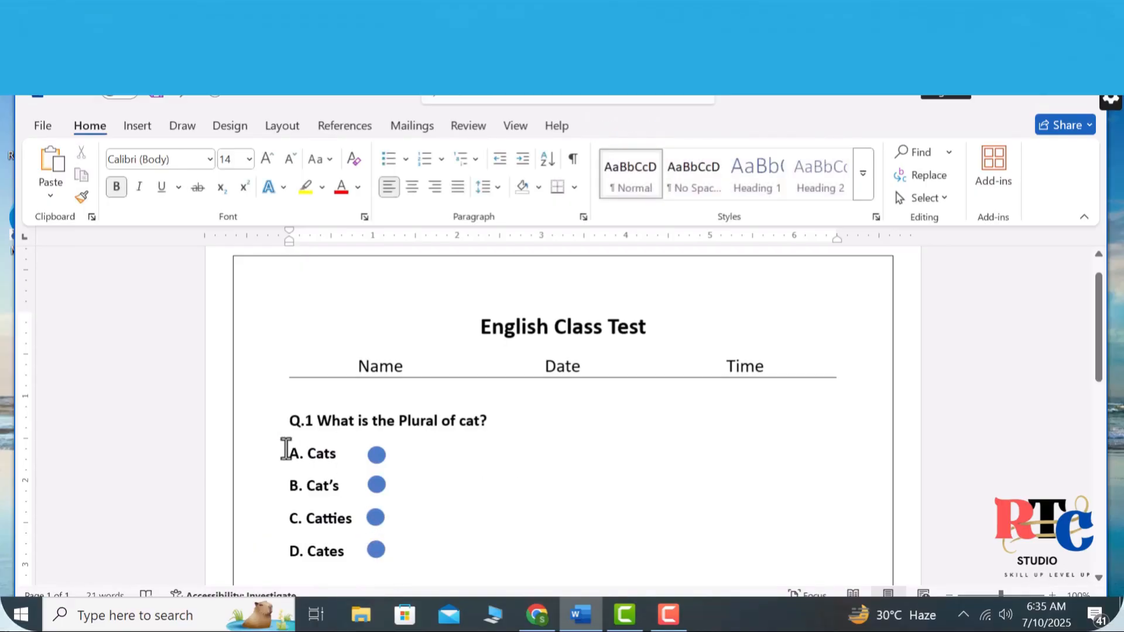
drag(285, 451, 416, 568)
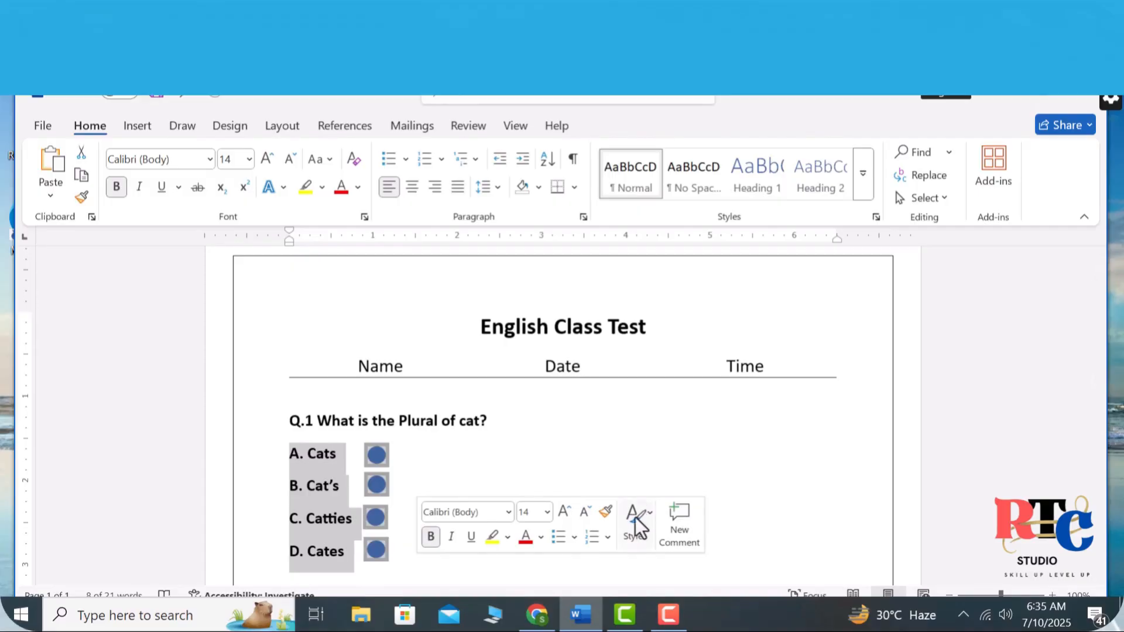
right_click(384, 485)
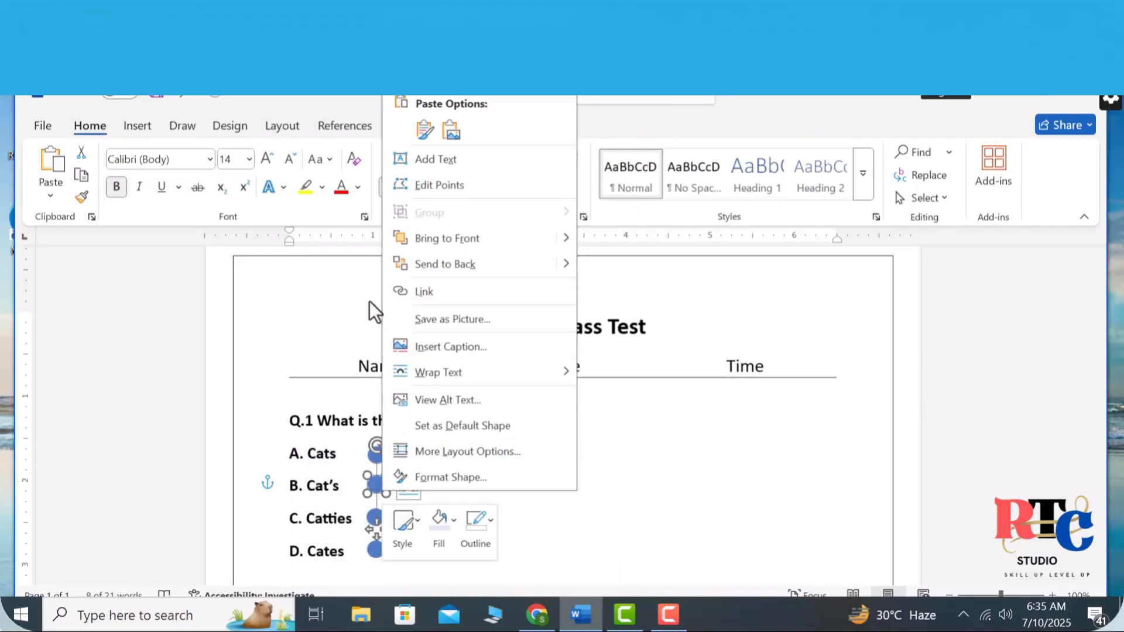
click(270, 429)
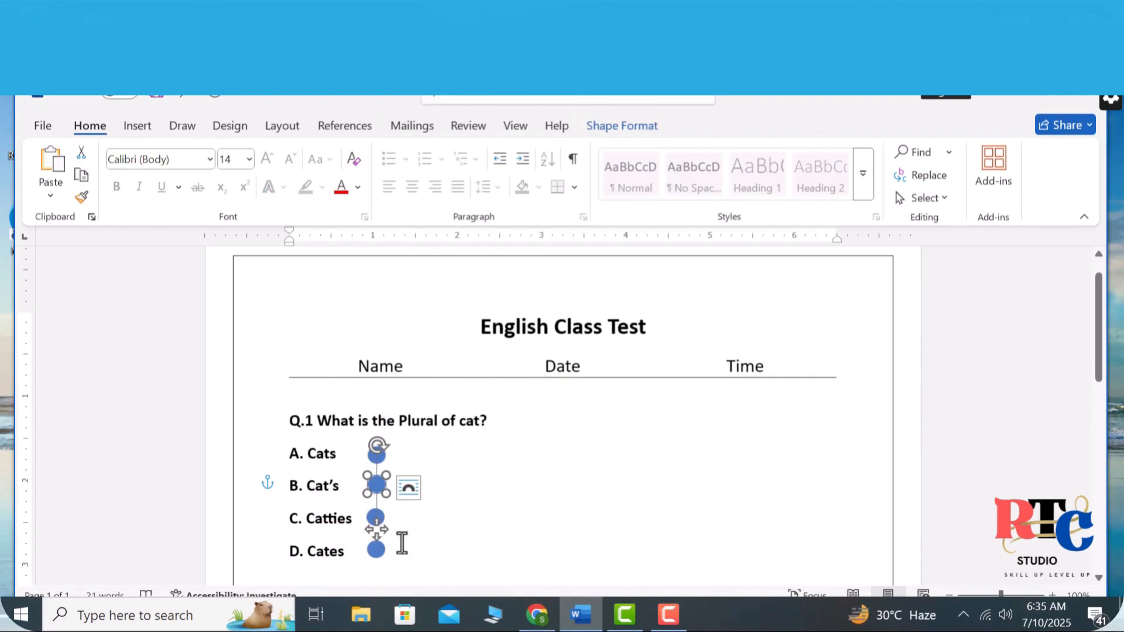
drag(405, 561, 279, 454)
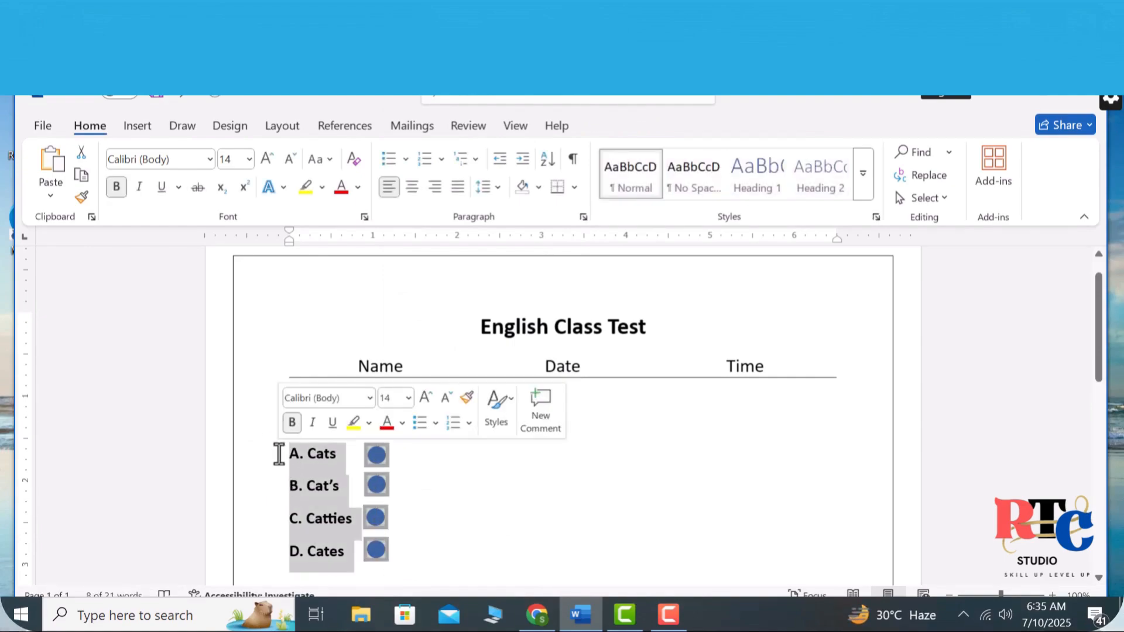
key(ctrl+g)
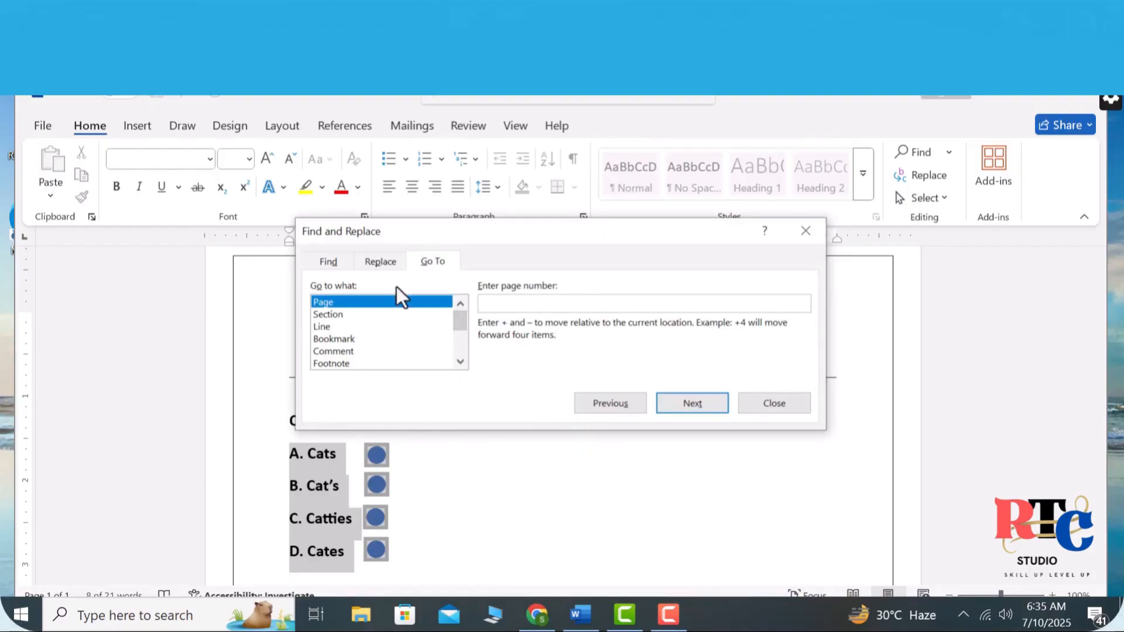
drag(459, 330, 459, 350)
click(484, 456)
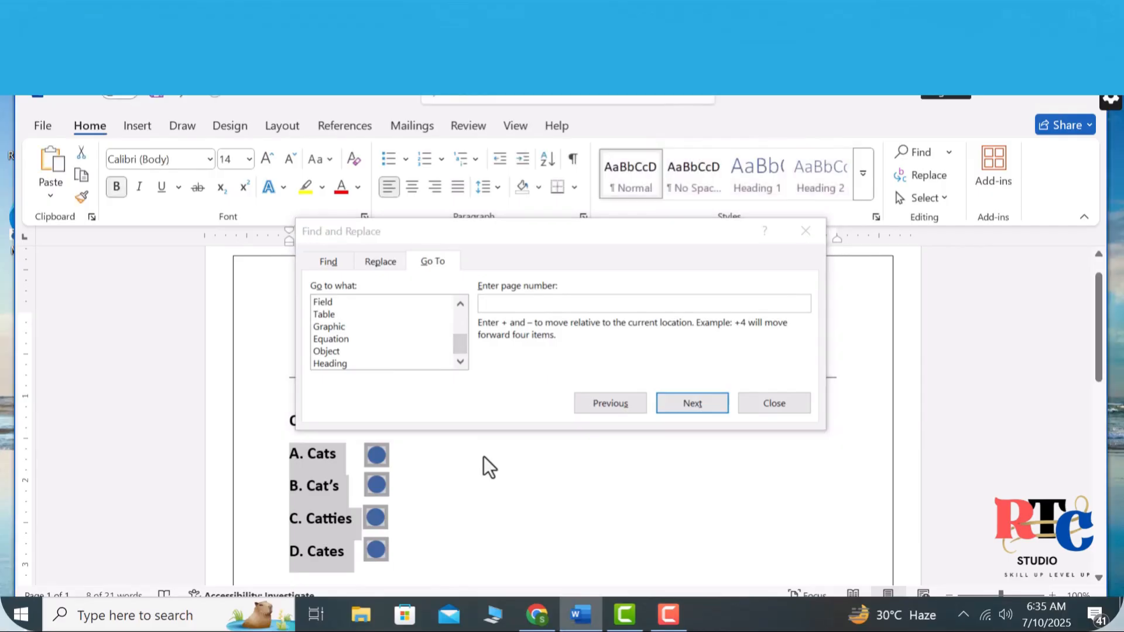
click(776, 412)
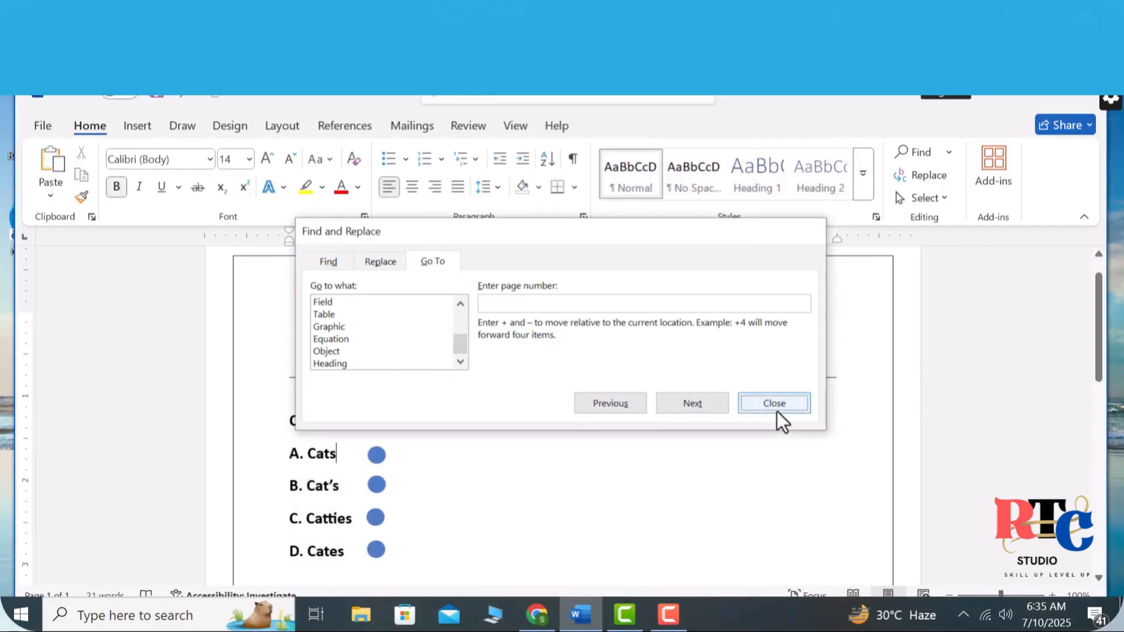
click(777, 411)
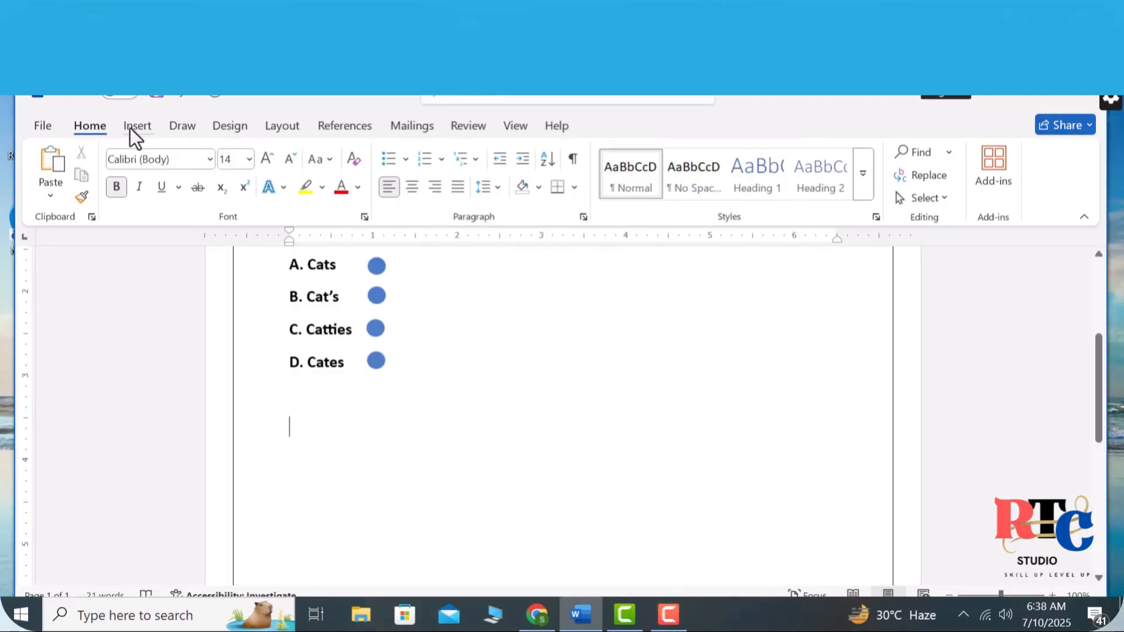
Add the question line "Q.2 Math the Word With their meaning." below option D.
click(132, 135)
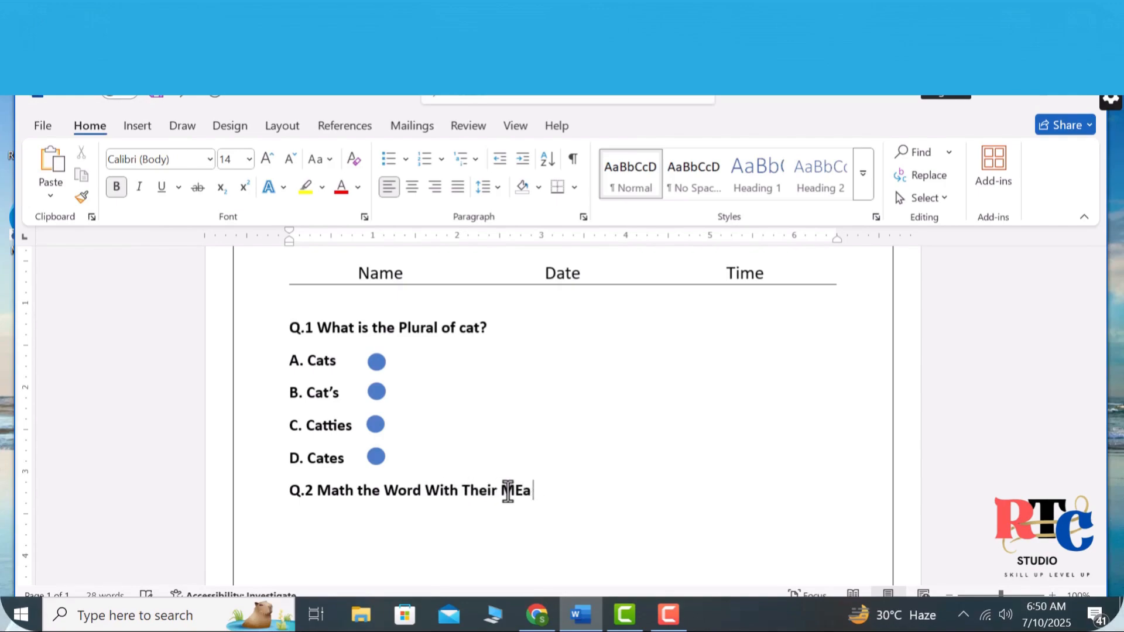
key(BackSpace)
key(BackSpace)
key(BackSpace)
key(BackSpace)
key(BackSpace)
key(BackSpace)
key(BackSpace)
key(BackSpace)
key(BackSpace)
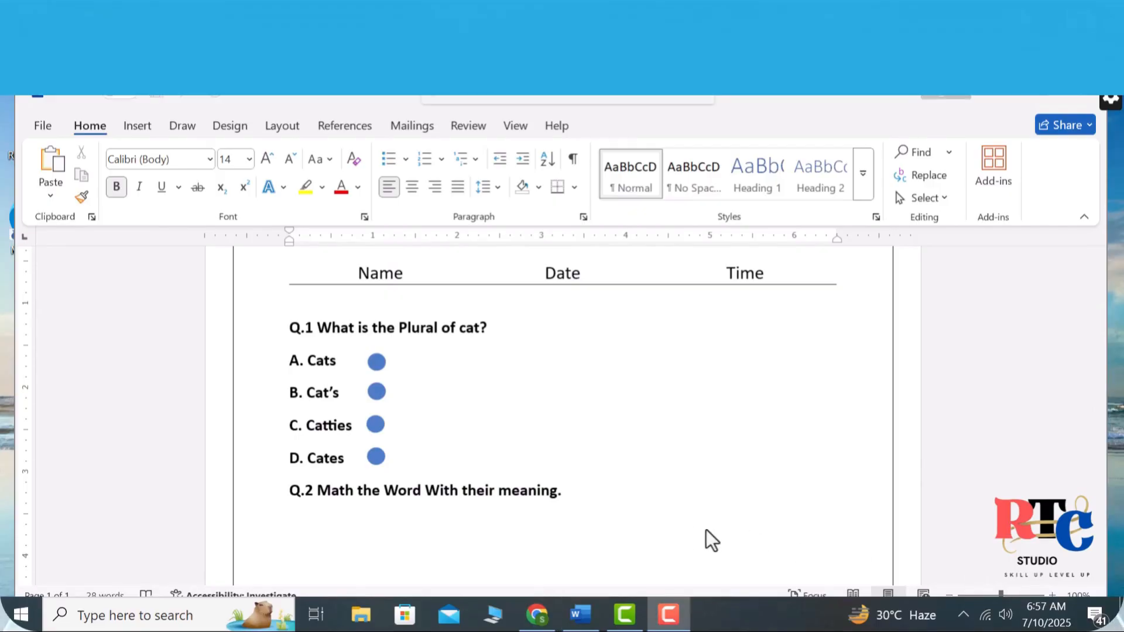
click(573, 489)
key(Return)
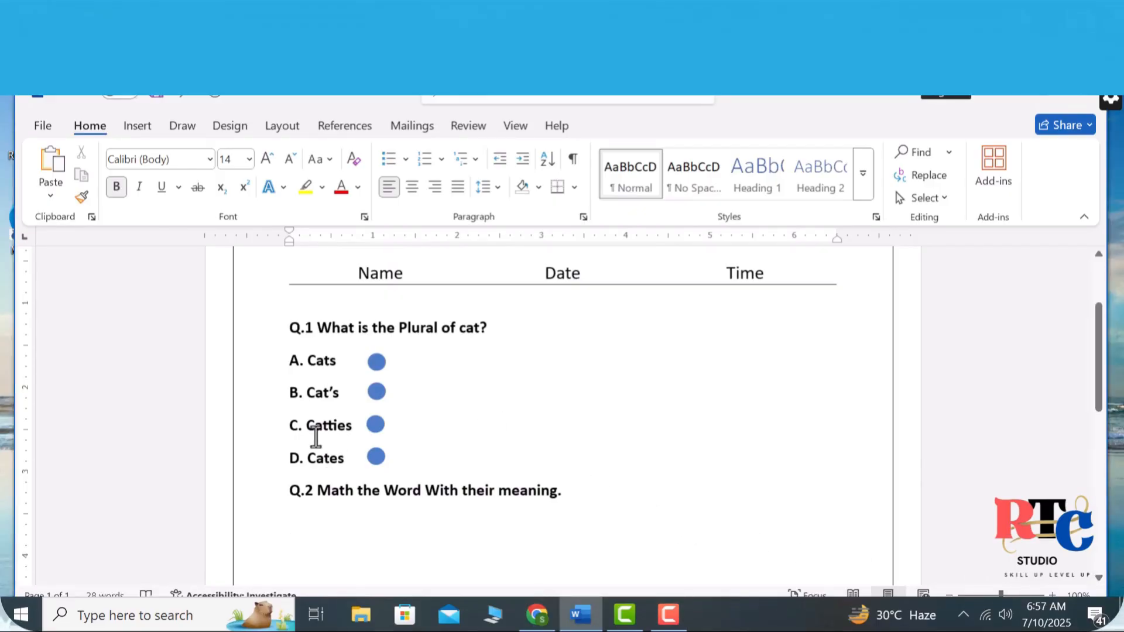
Remove the bold formatting from answer options A to D and start a new line below Q.2.
drag(389, 460, 281, 369)
key(ctrl+b)
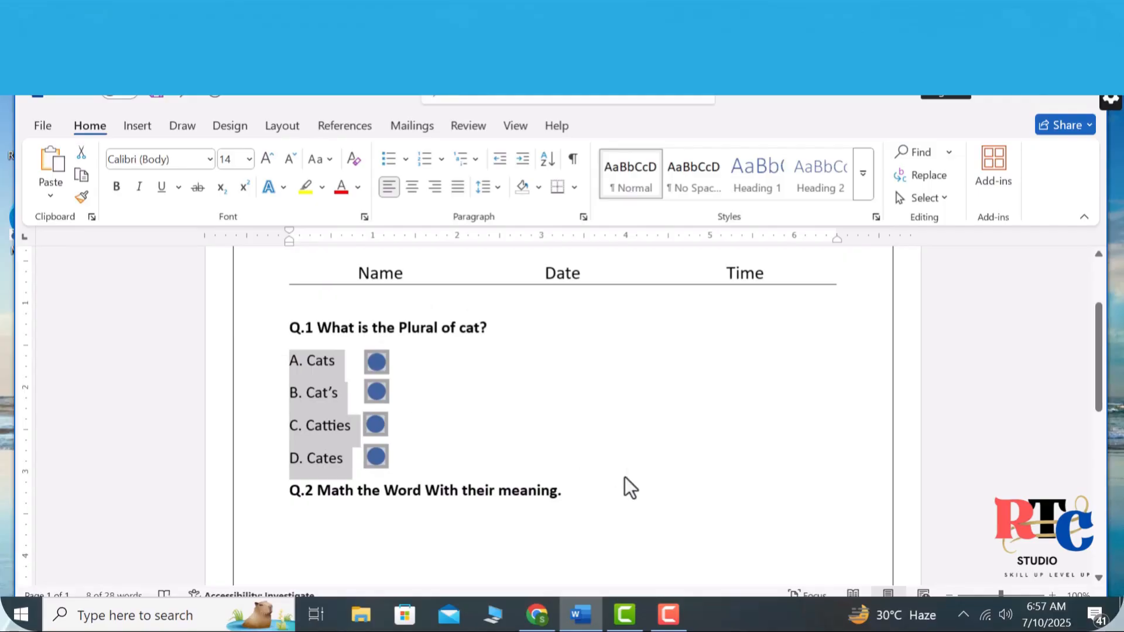
click(628, 486)
key(Return)
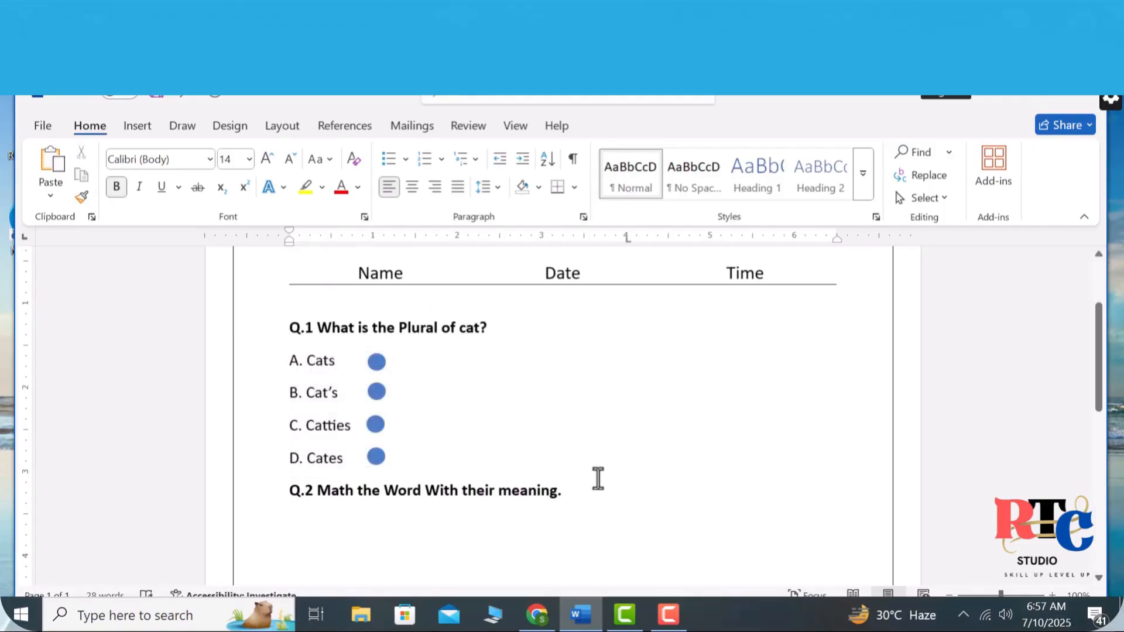
Insert a table with 2 columns and 5 rows below the Q.2 line.
click(139, 125)
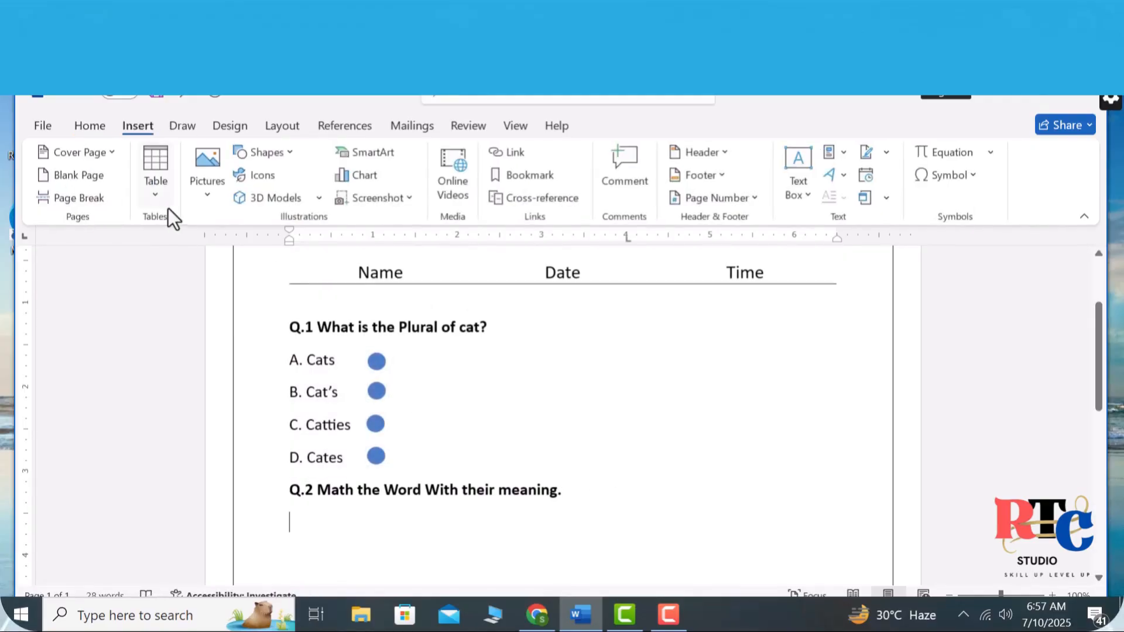
click(159, 192)
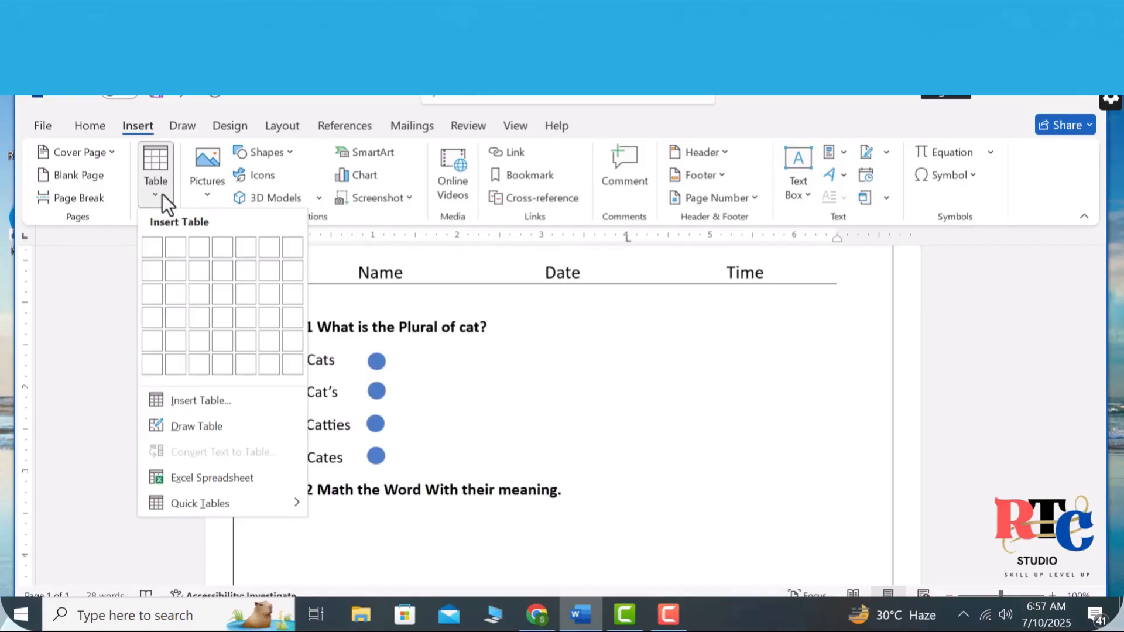
click(189, 404)
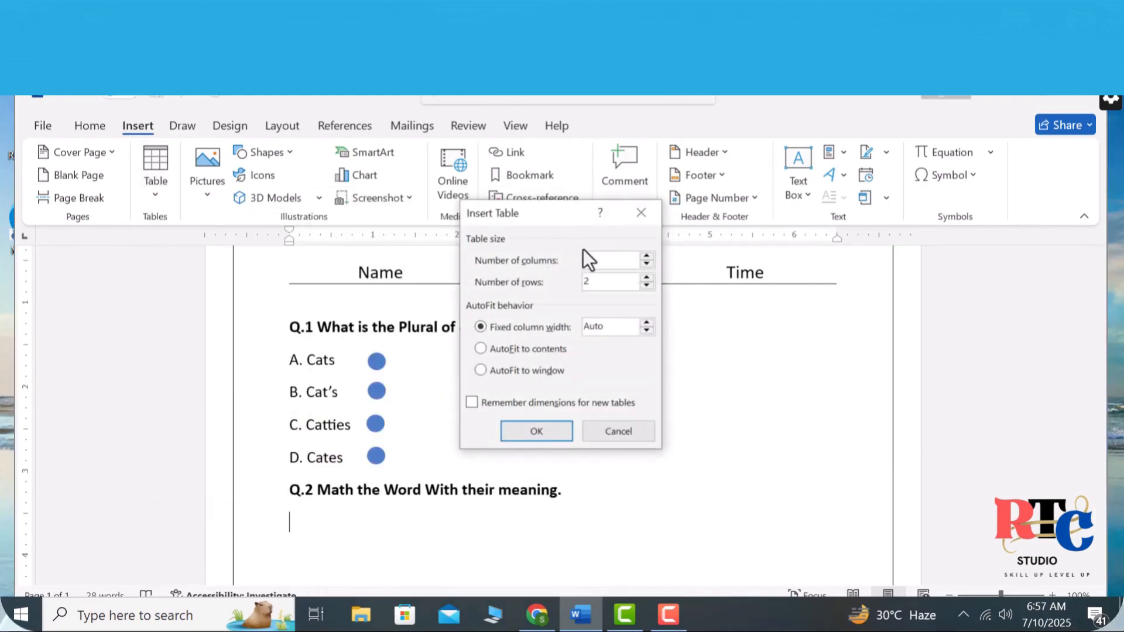
text(4)
key(F10)
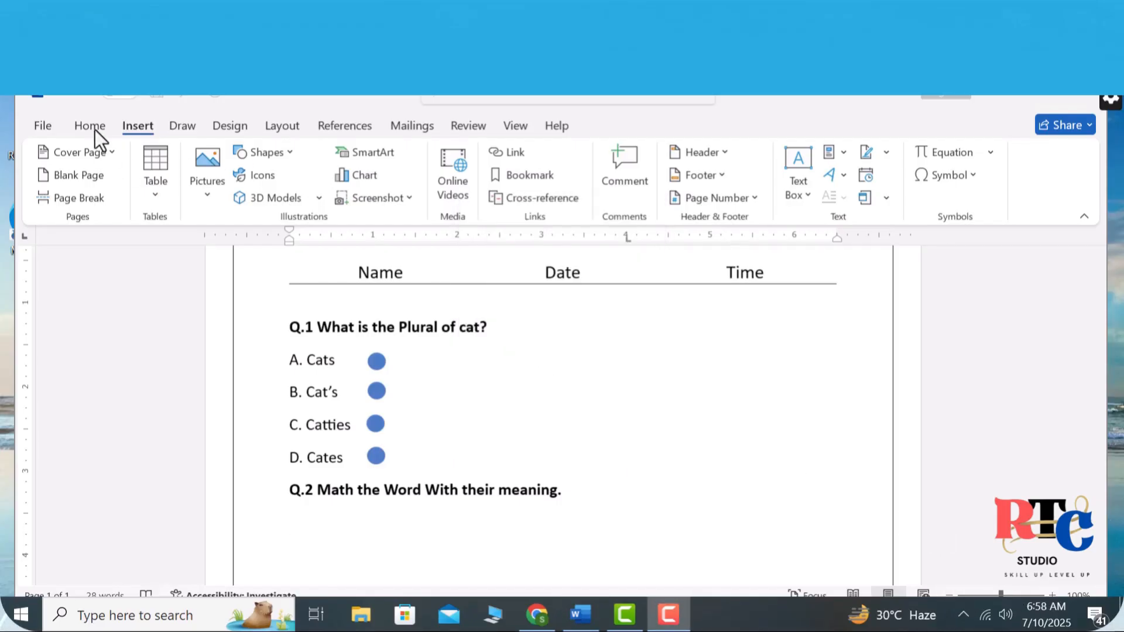
click(153, 191)
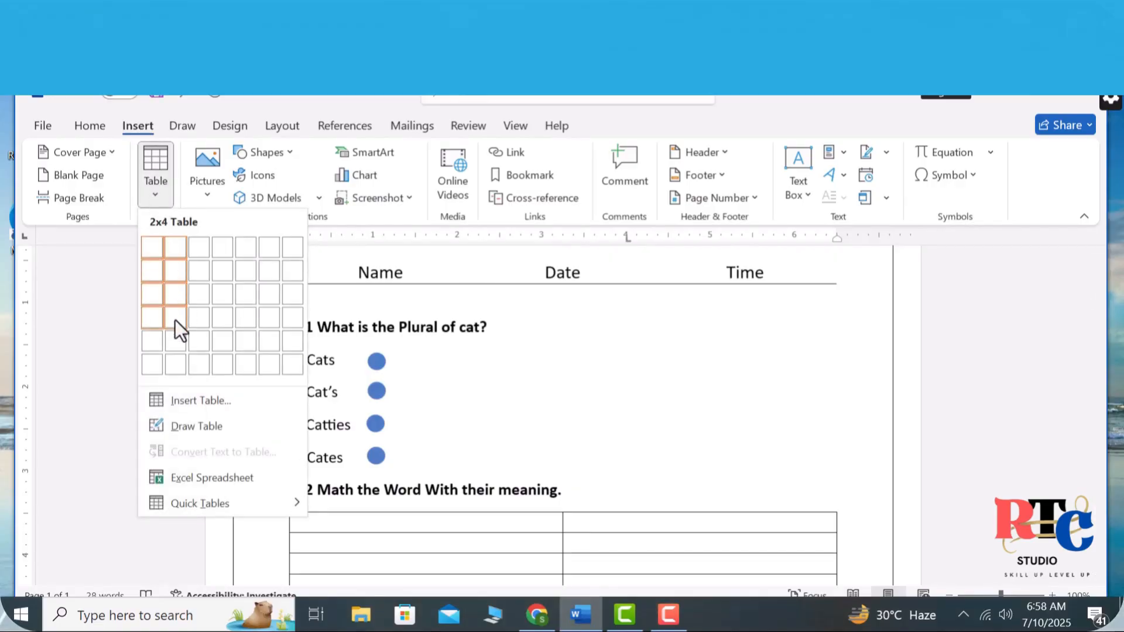
click(176, 342)
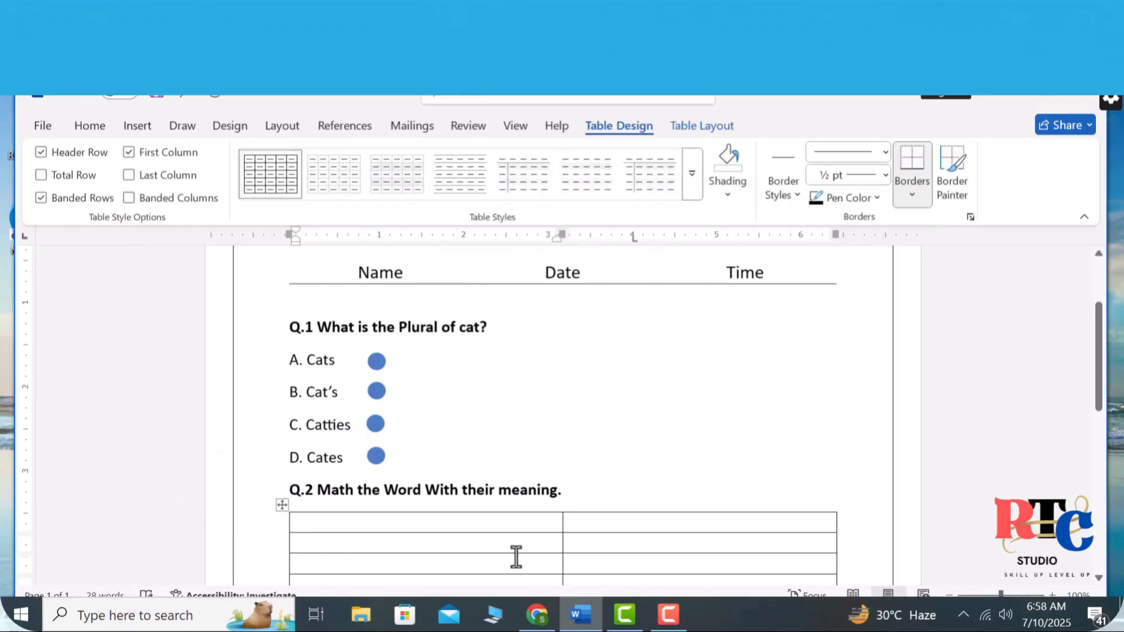
Enter the column headings "Words" and "Meanings" in the first row of the Q.2 table.
drag(1098, 359, 1101, 402)
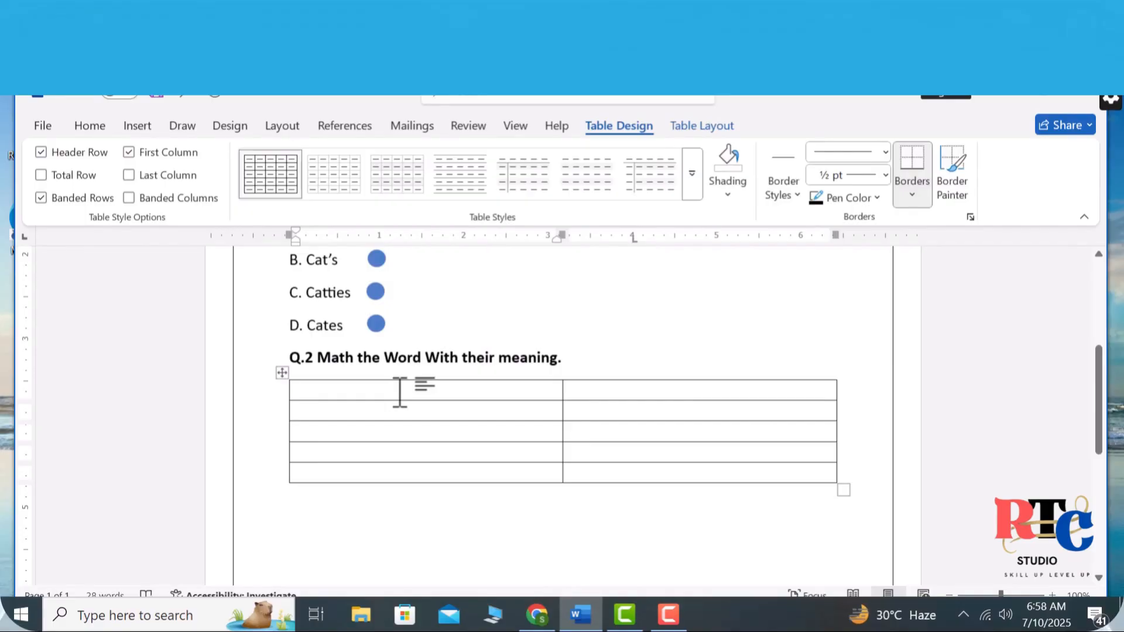
text(ords)
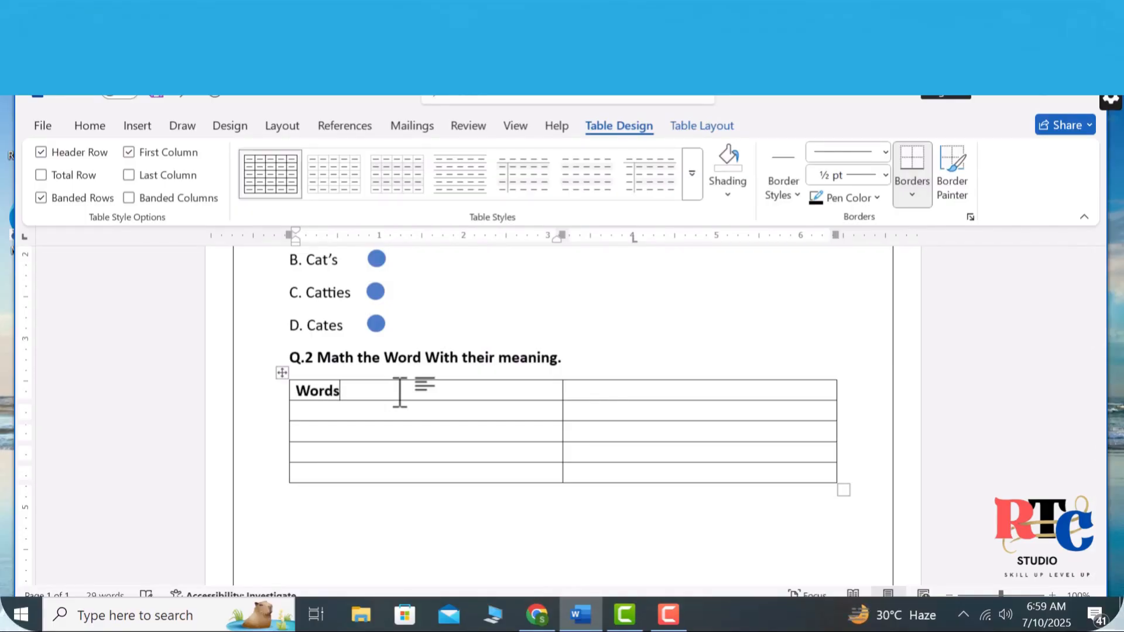
click(575, 389)
text(Me)
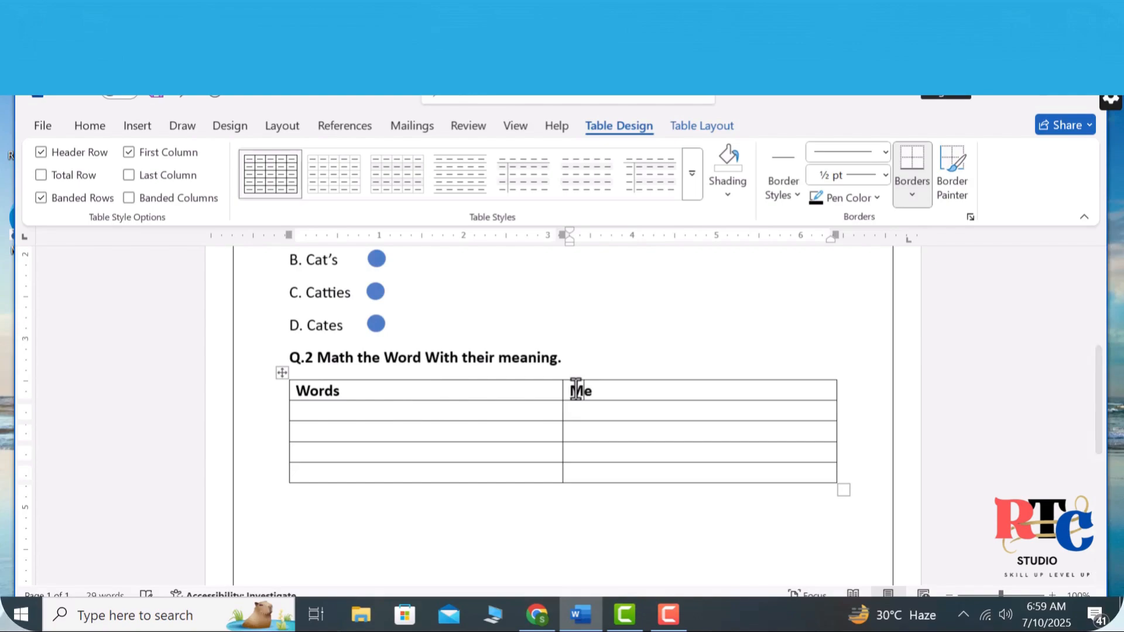
text(anings)
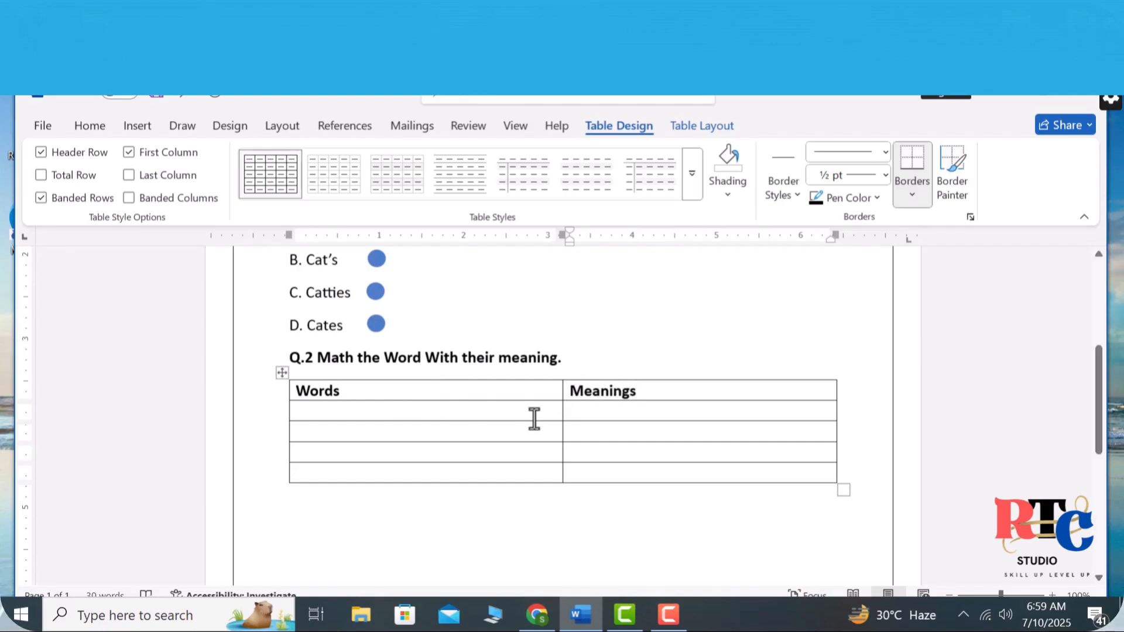
Fill the Words column of the Q.2 table with "Tiny", "Happy", "Angry" and "Fast", one word per row.
click(341, 409)
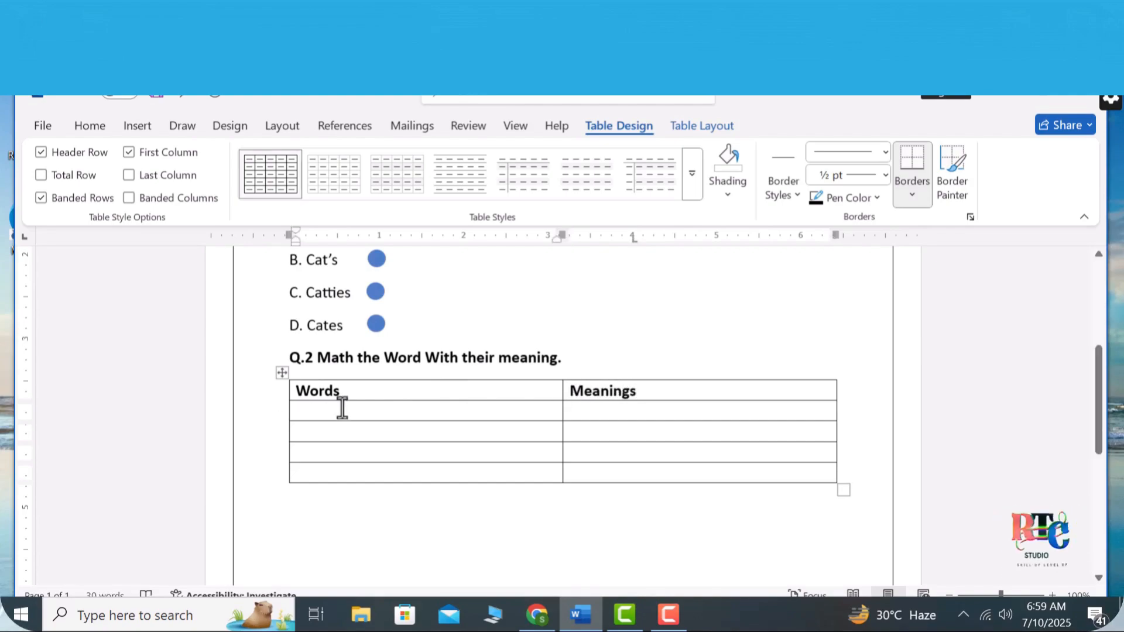
text(tiny)
drag(334, 414, 289, 419)
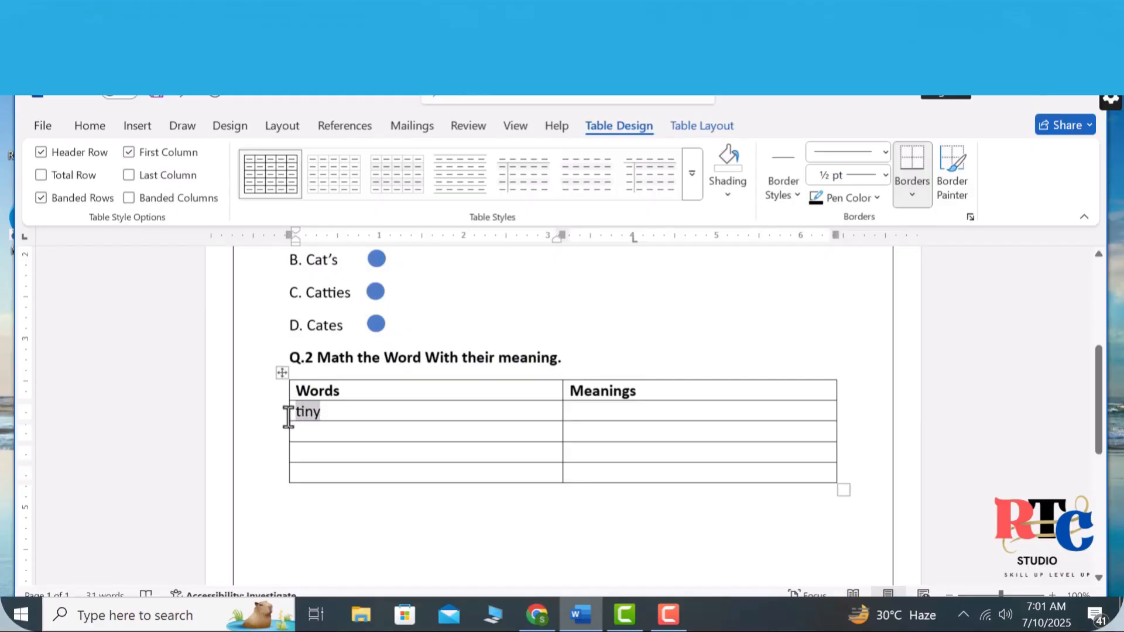
text(Tin)
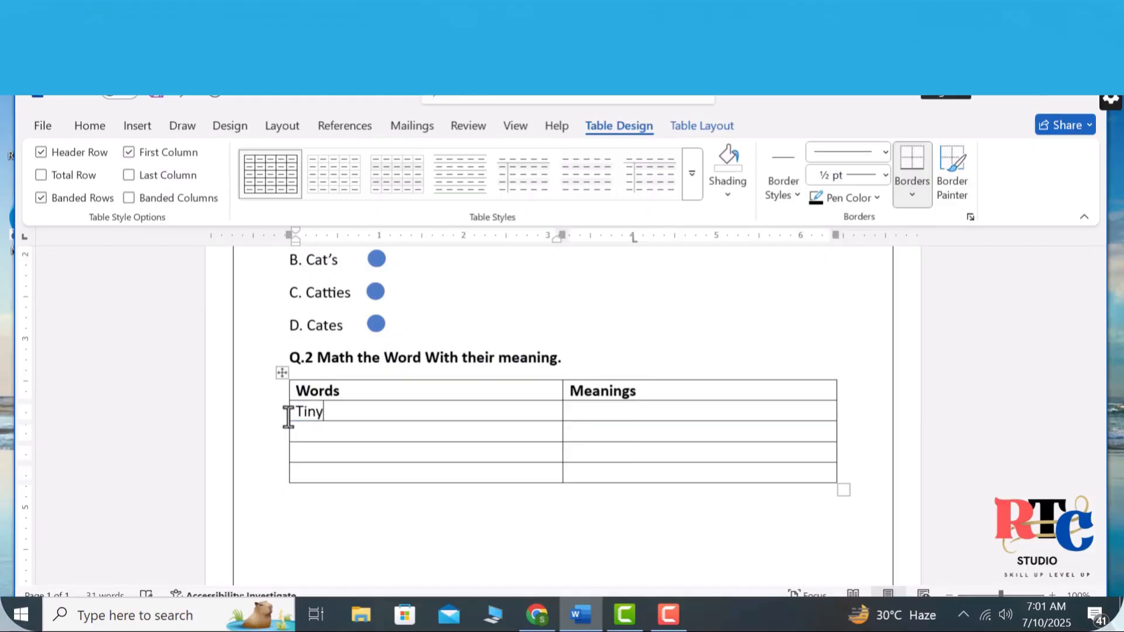
click(308, 437)
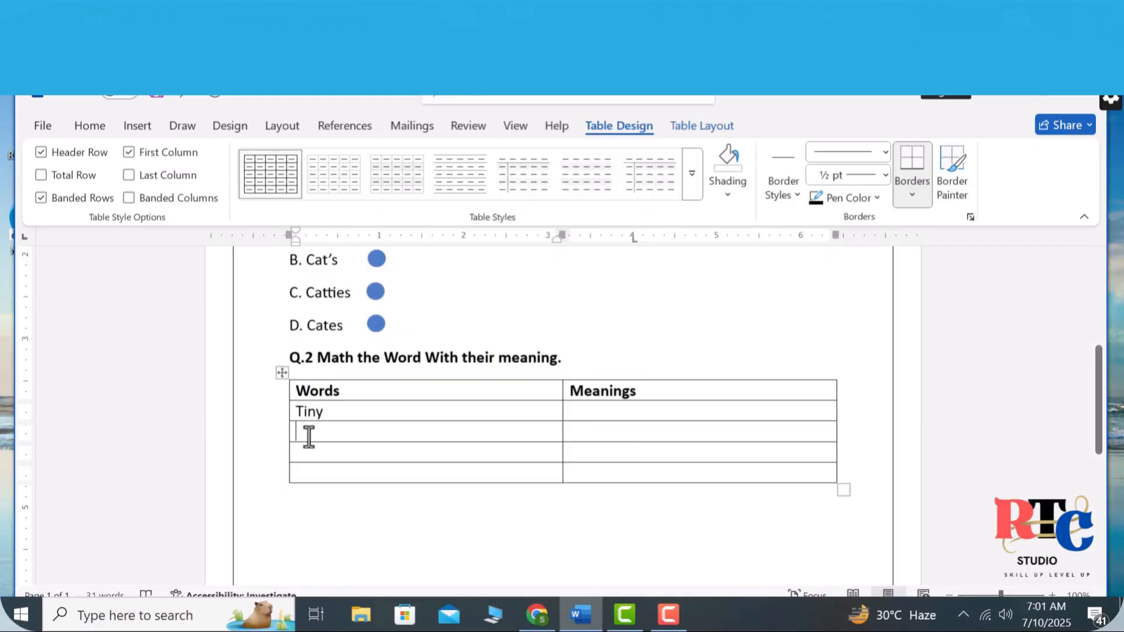
text(Hipp)
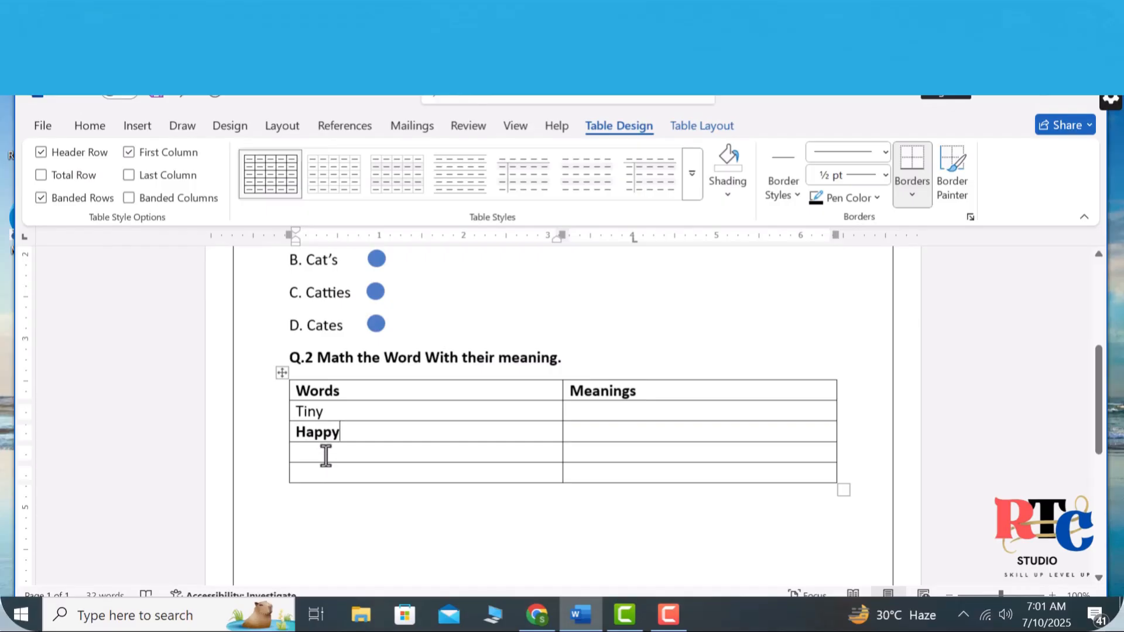
click(325, 454)
text(An)
text(Fast)
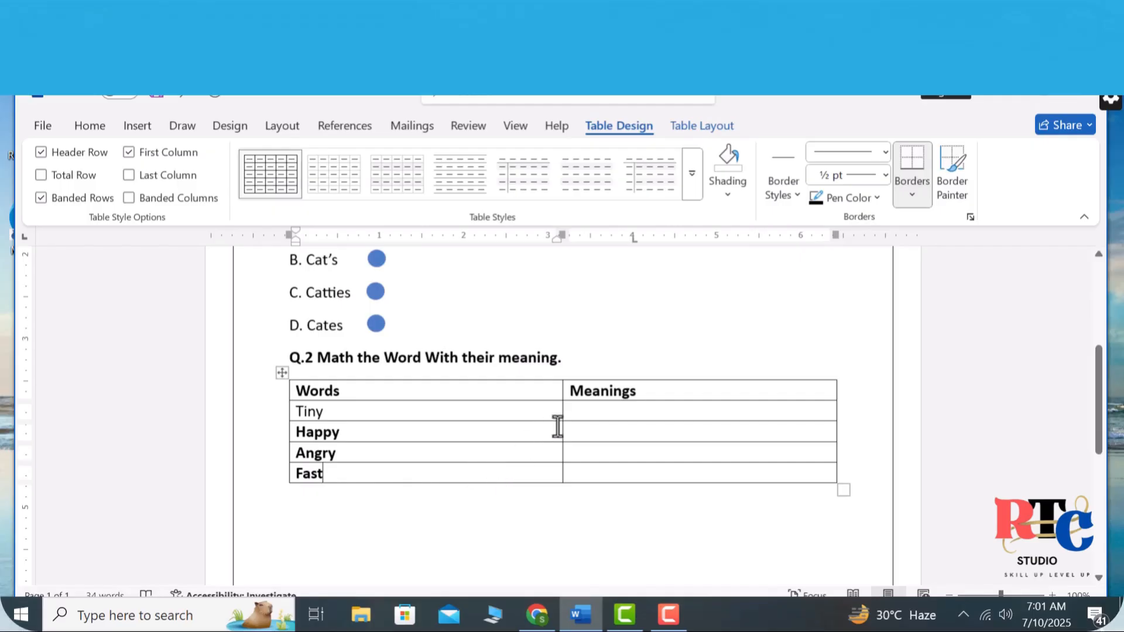
Fill the Meanings column of the Q.2 table with "Not Happy", "Very Small", "Full of Joy" and "Quick", one per row.
click(588, 415)
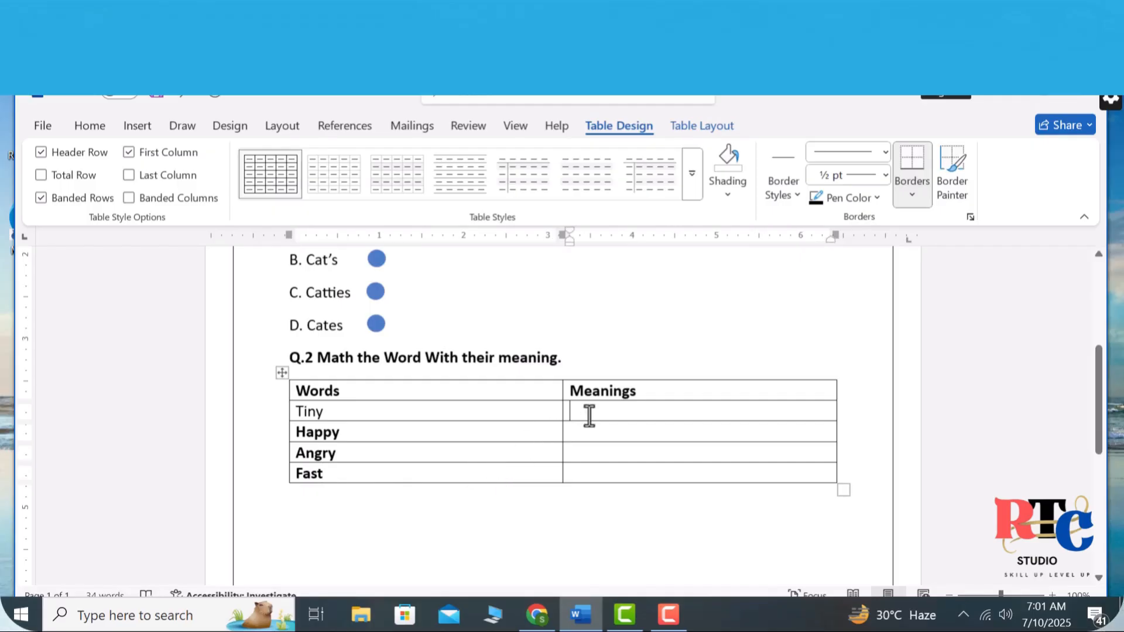
text(No)
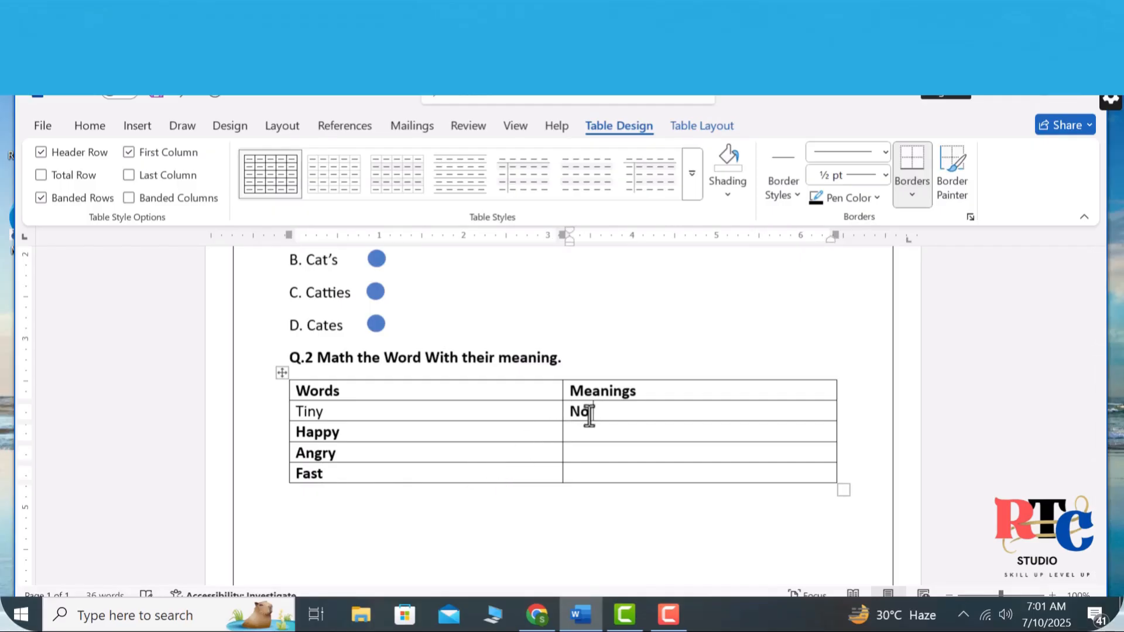
text(Happy)
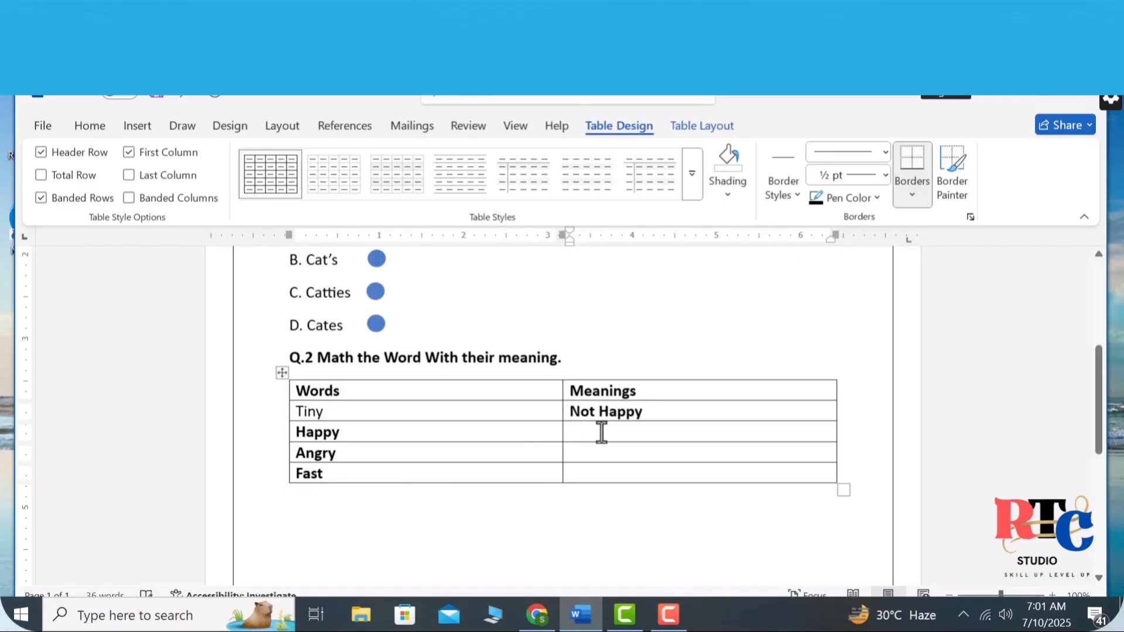
text(Very Small)
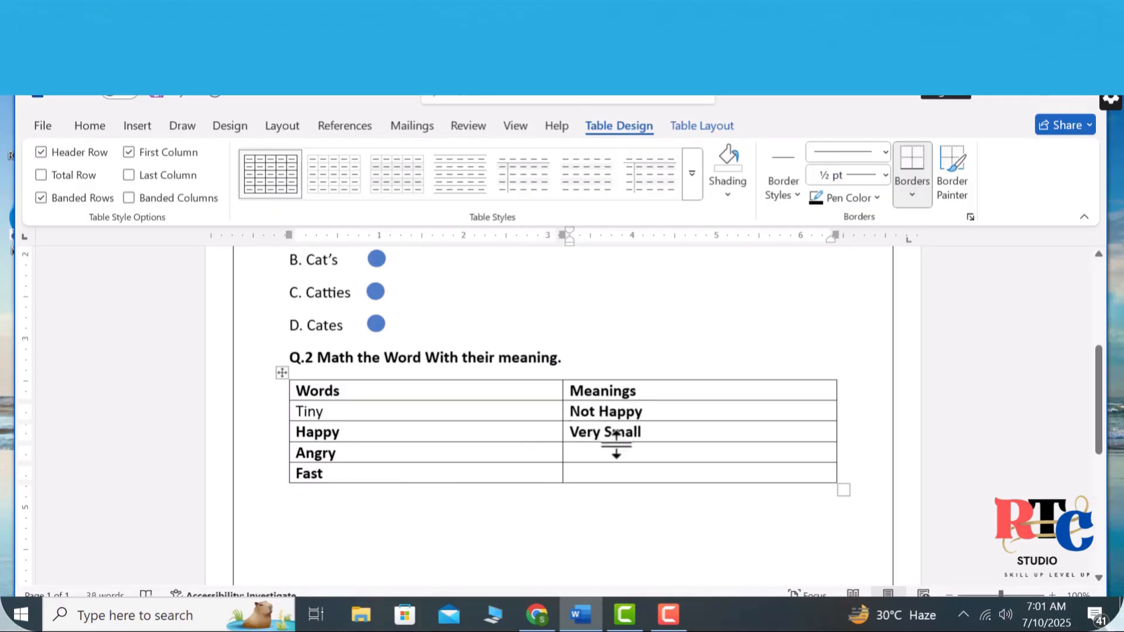
click(615, 455)
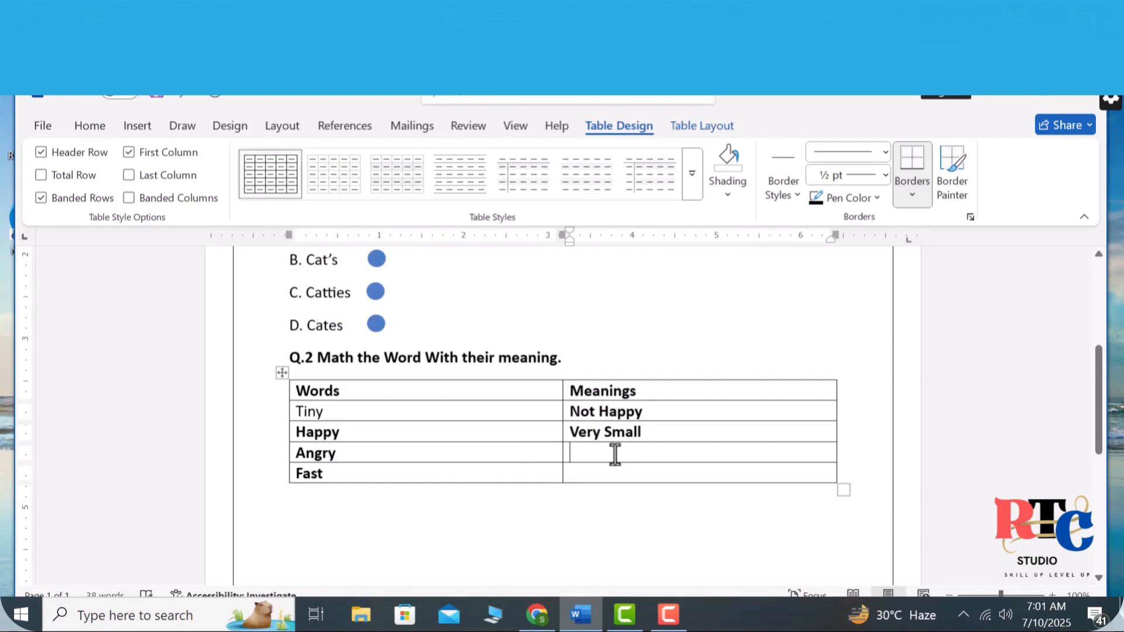
text(Full of Joy)
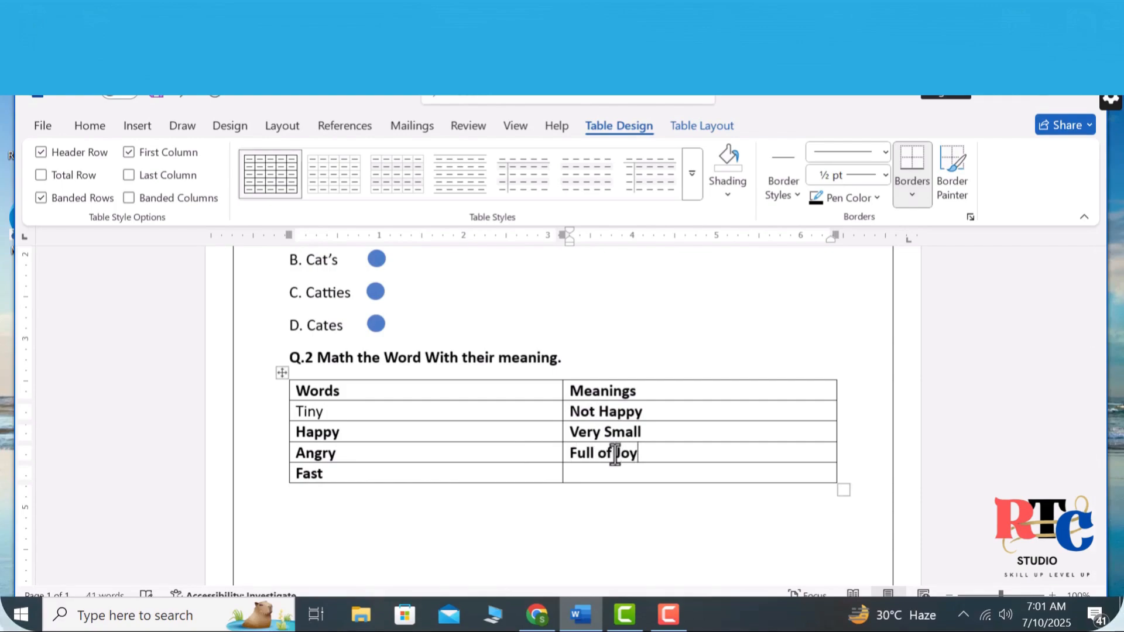
click(670, 480)
text(Qu)
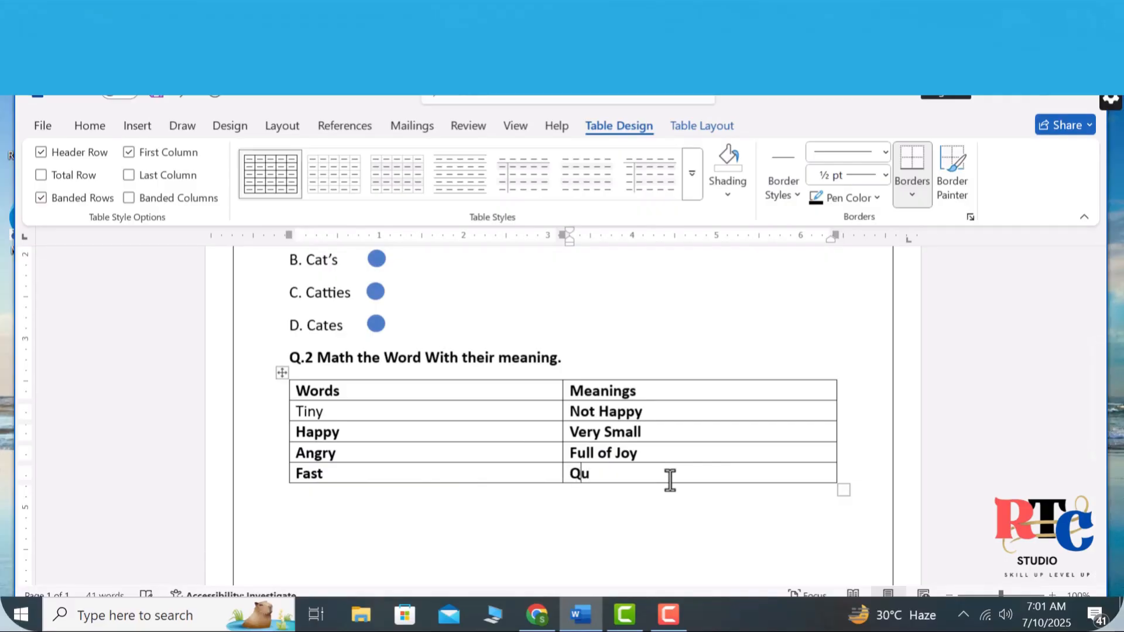
text(ick)
Remove the bold formatting from the four rows below the Q.2 table's headings.
drag(711, 486, 351, 415)
key(ctrl+b)
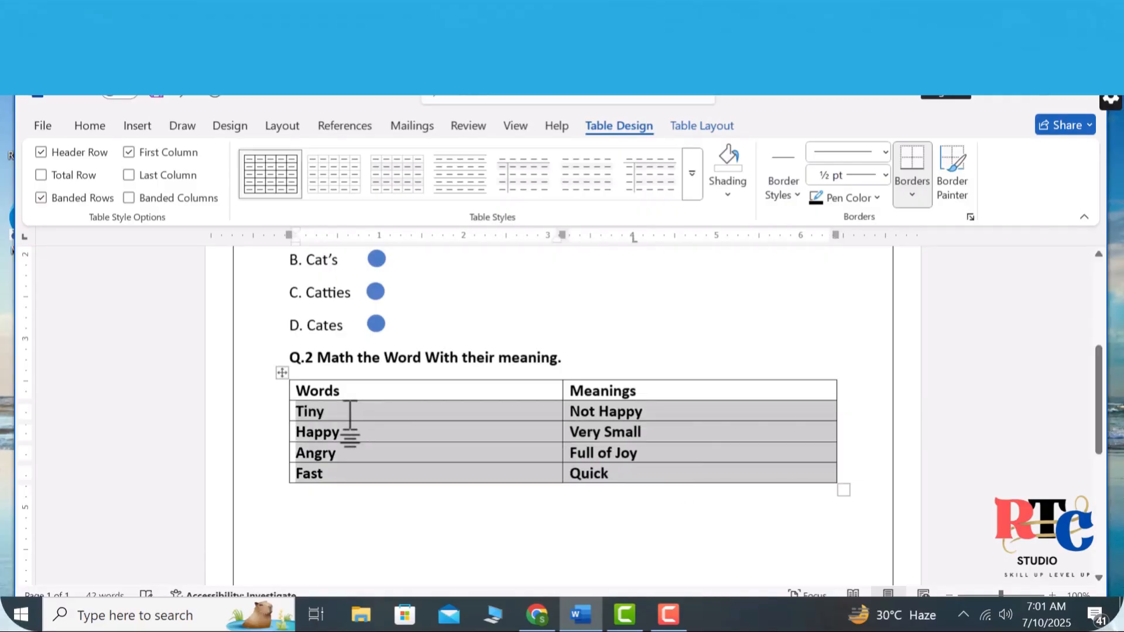
key(ctrl+b)
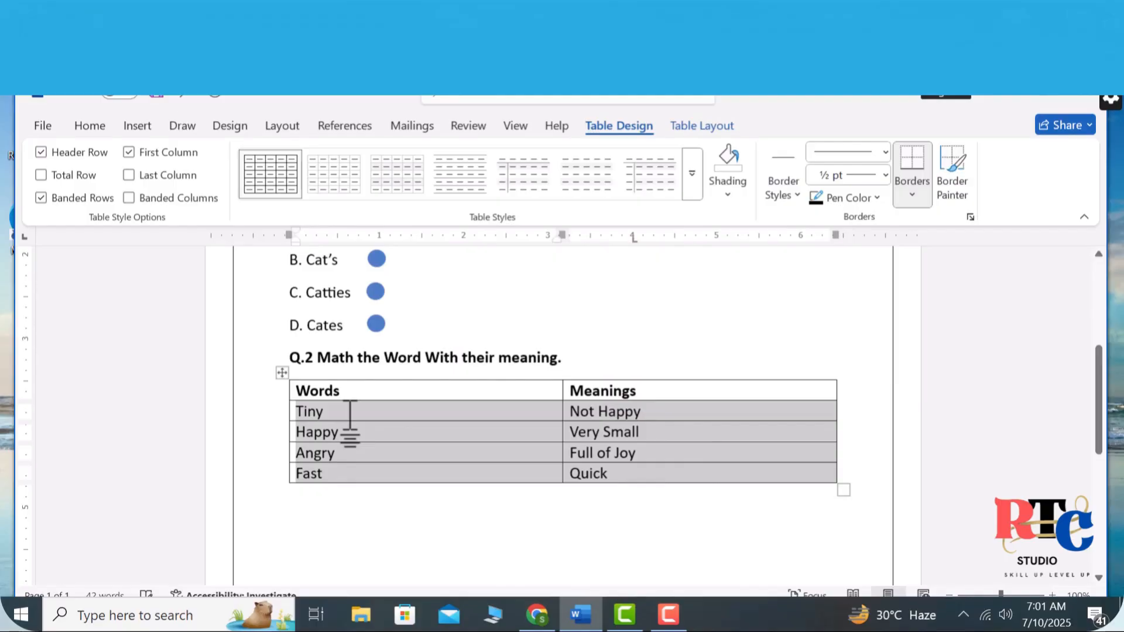
click(351, 519)
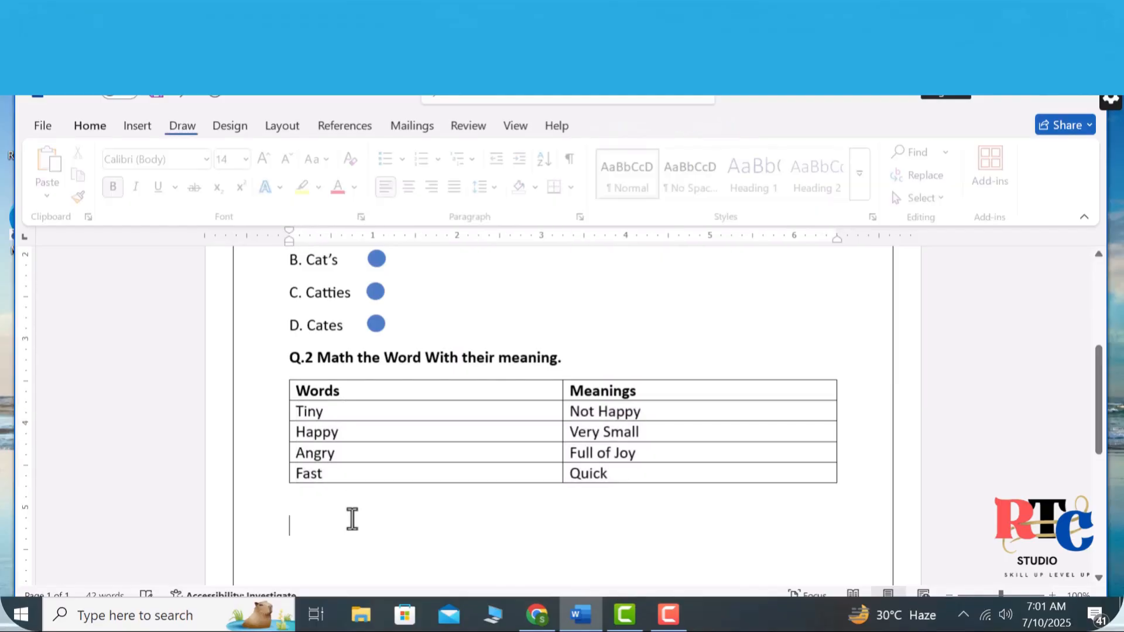
Center the headings "Words" and "Meanings" in the first row of the Q.2 table.
click(1001, 583)
drag(652, 384, 339, 395)
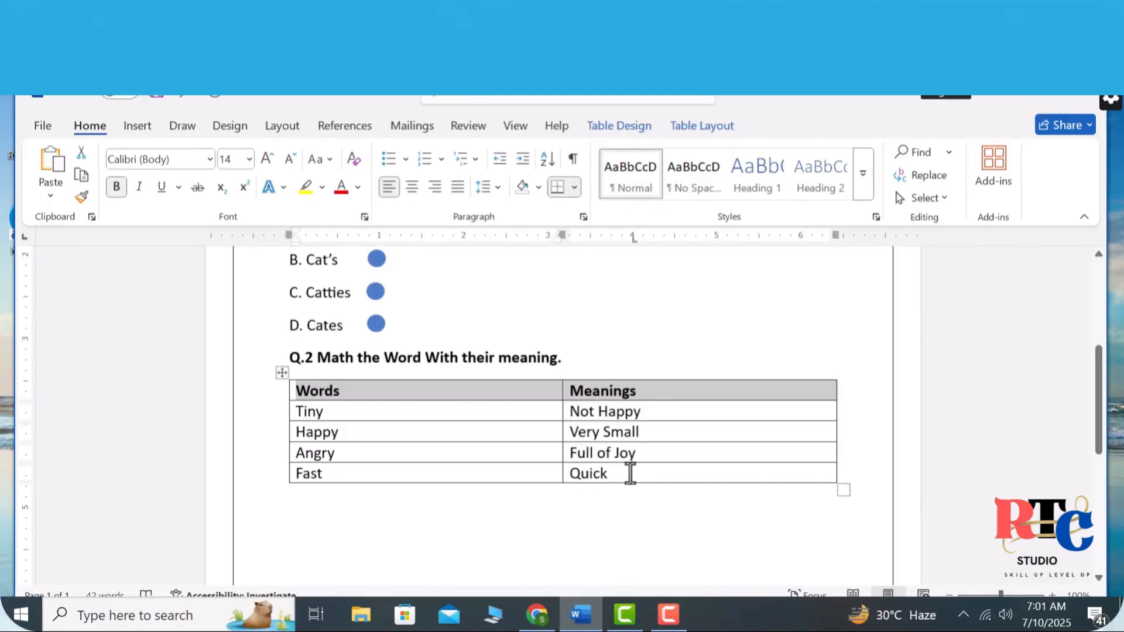
key(ctrl+e)
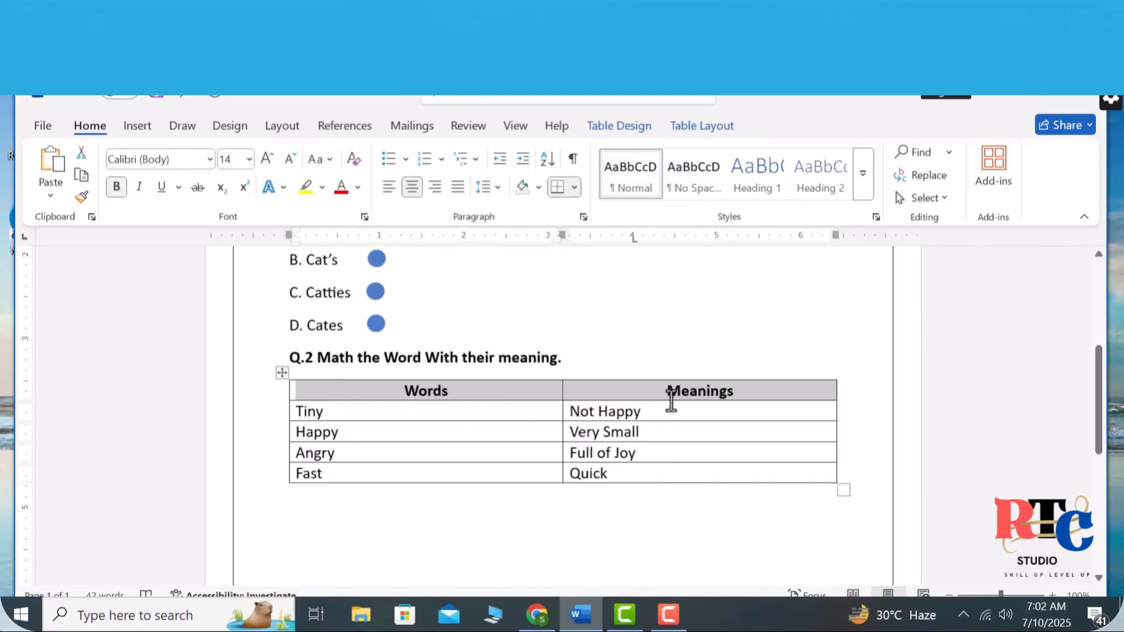
click(868, 362)
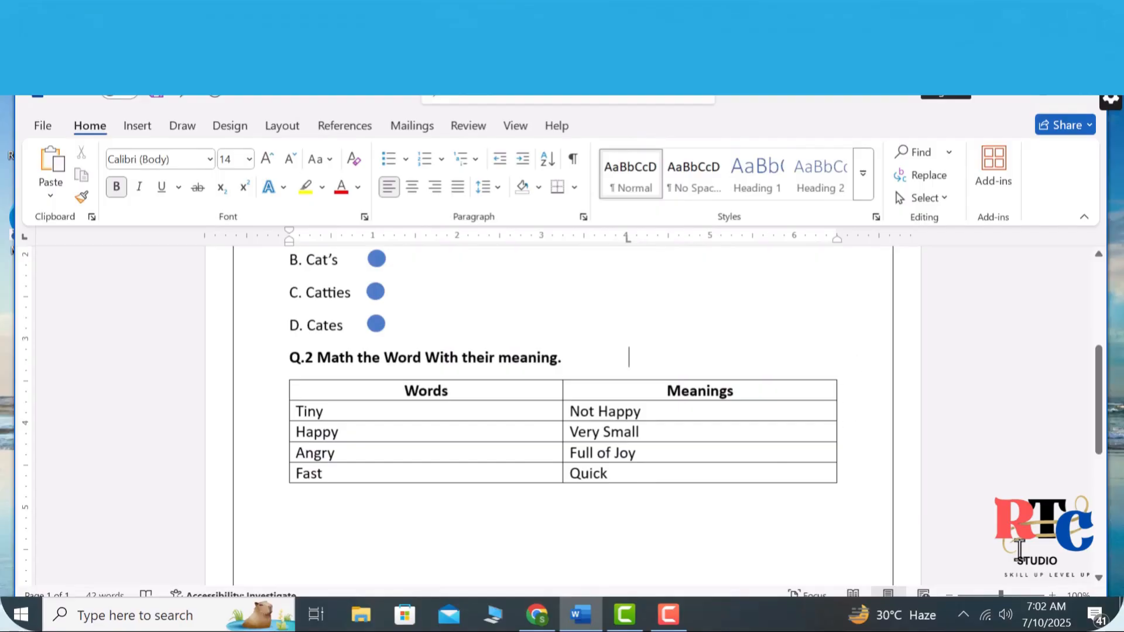
click(1010, 585)
drag(629, 478, 311, 411)
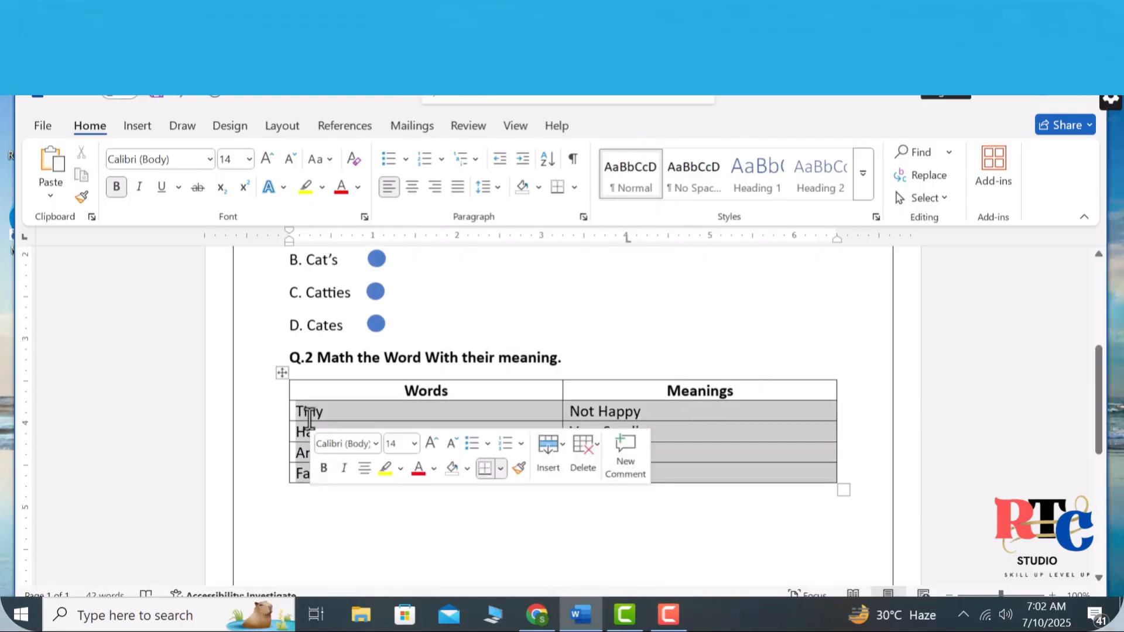
click(193, 160)
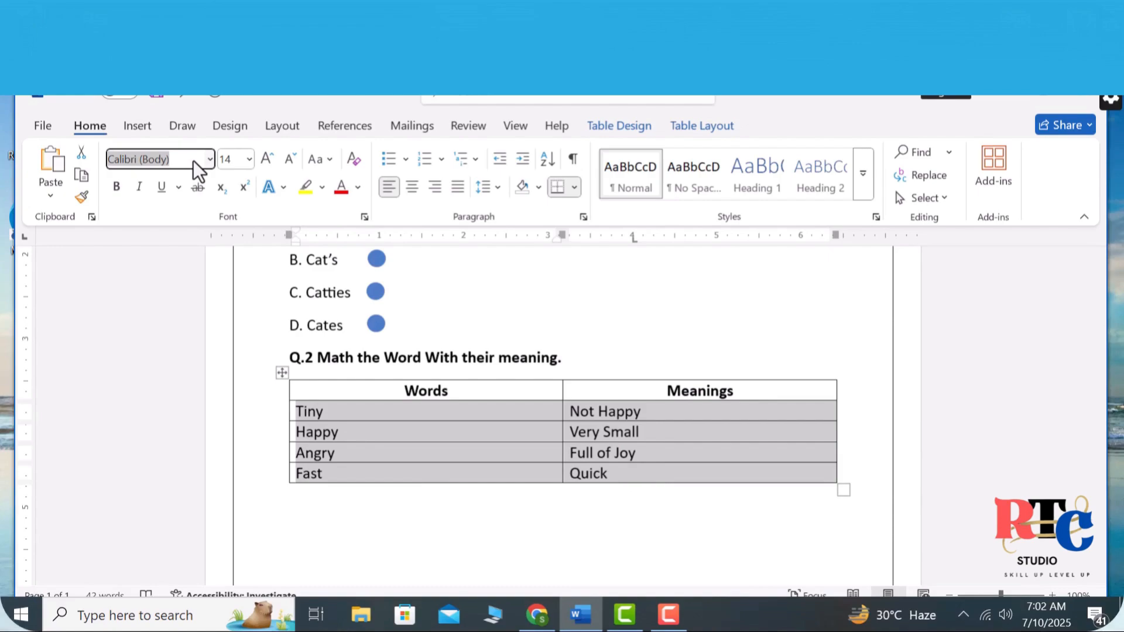
click(199, 159)
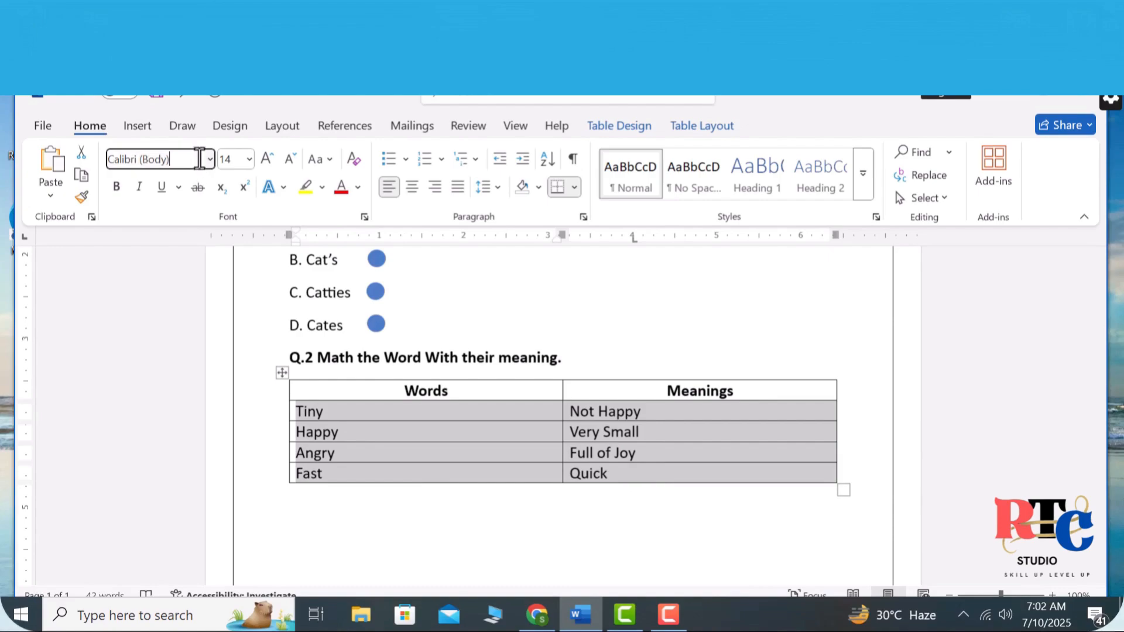
click(236, 159)
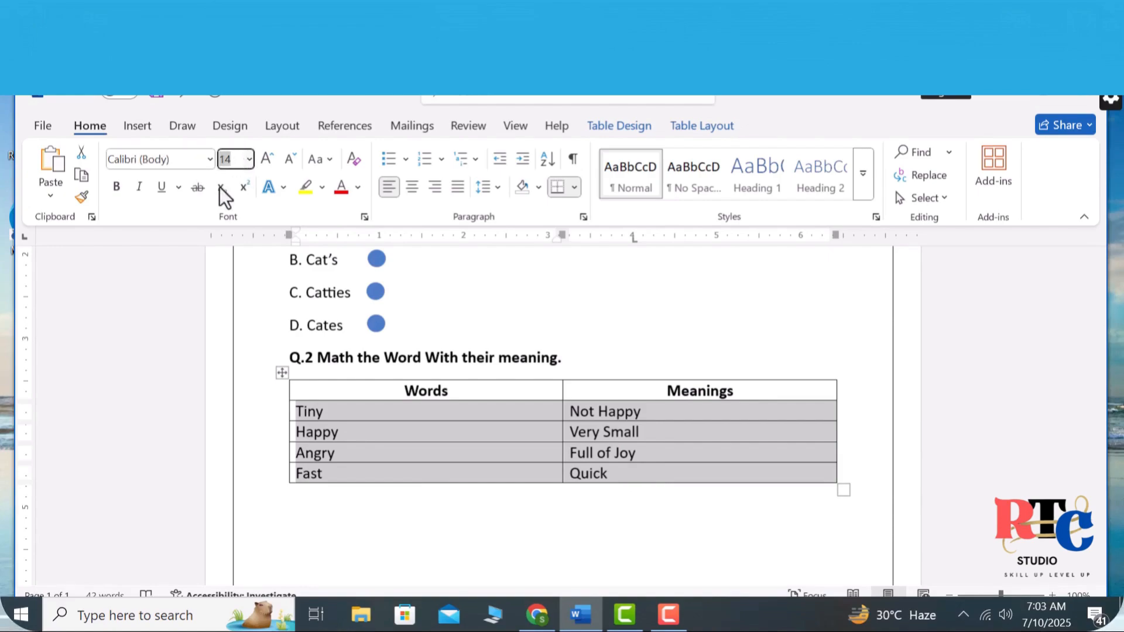
click(425, 521)
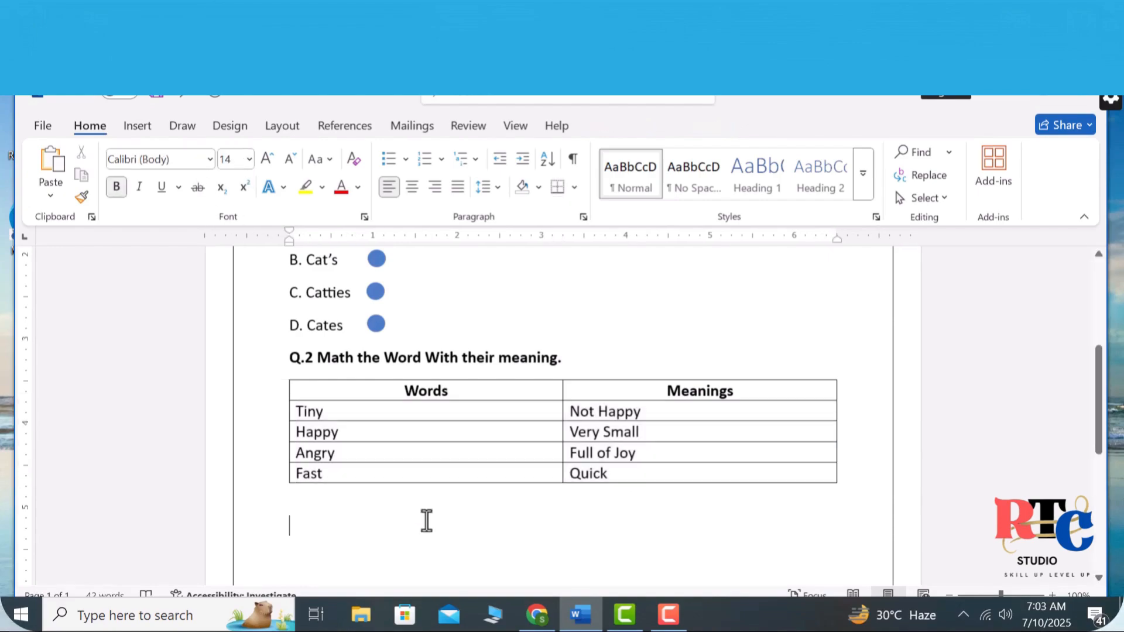
click(1010, 580)
click(742, 391)
drag(739, 393, 409, 385)
key(ctrl+b)
key(ctrl+b)
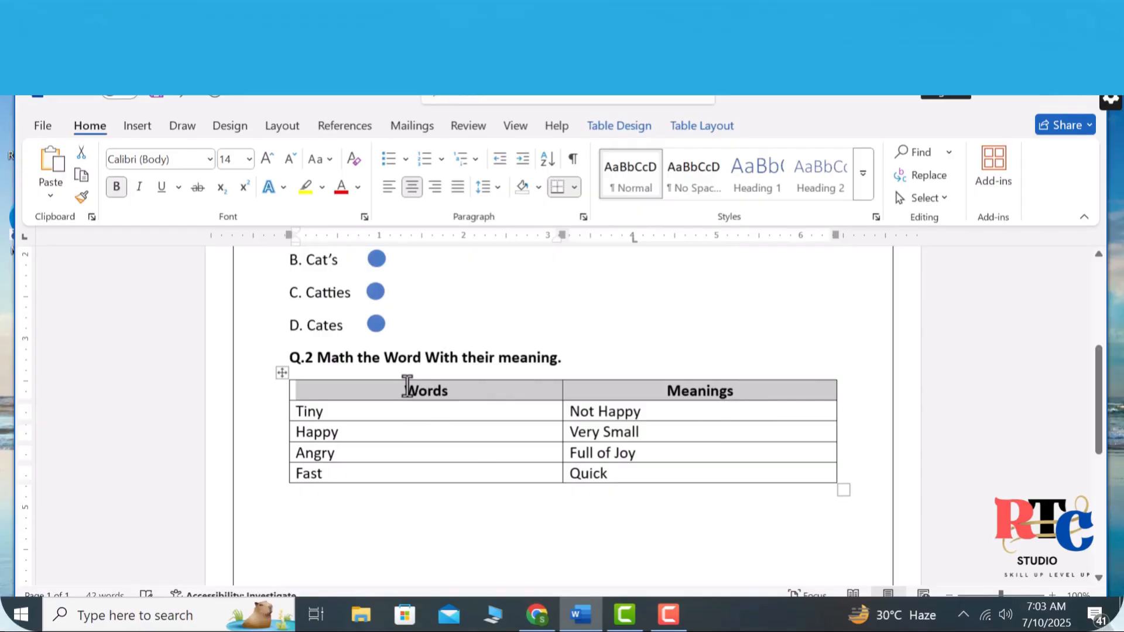
click(401, 534)
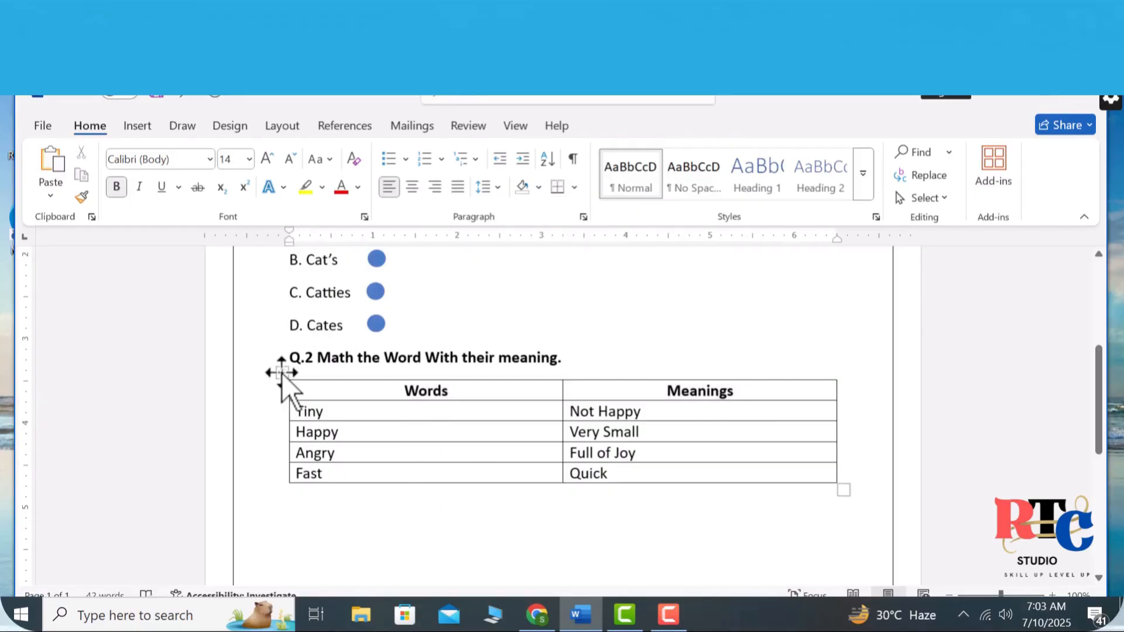
Switch All Borders off and back on for the whole Q.2 table.
click(282, 373)
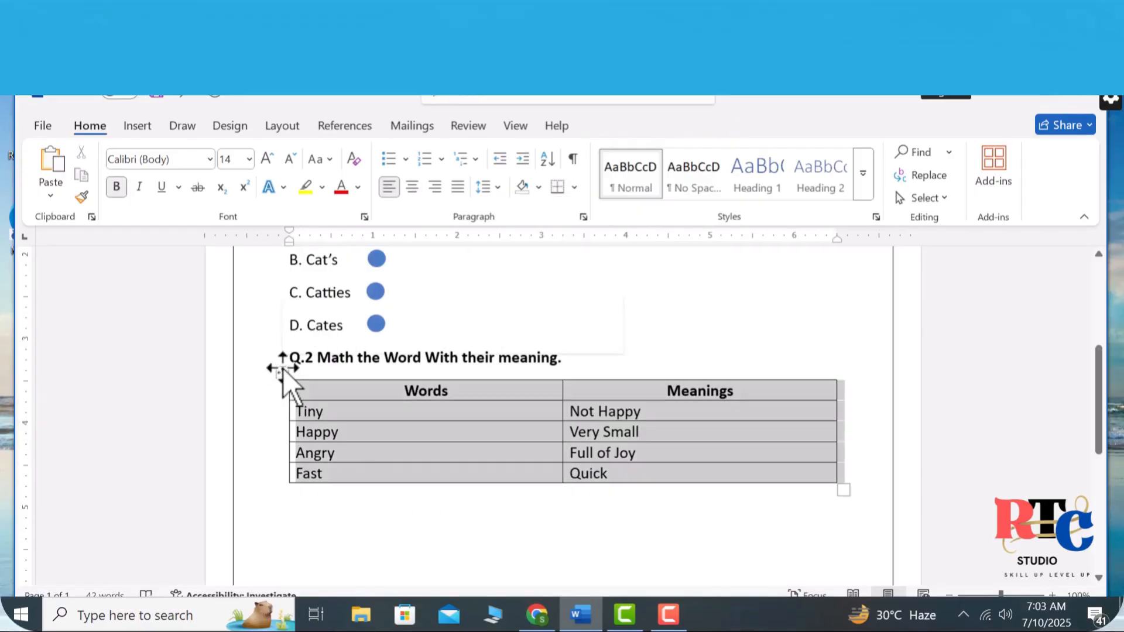
click(574, 187)
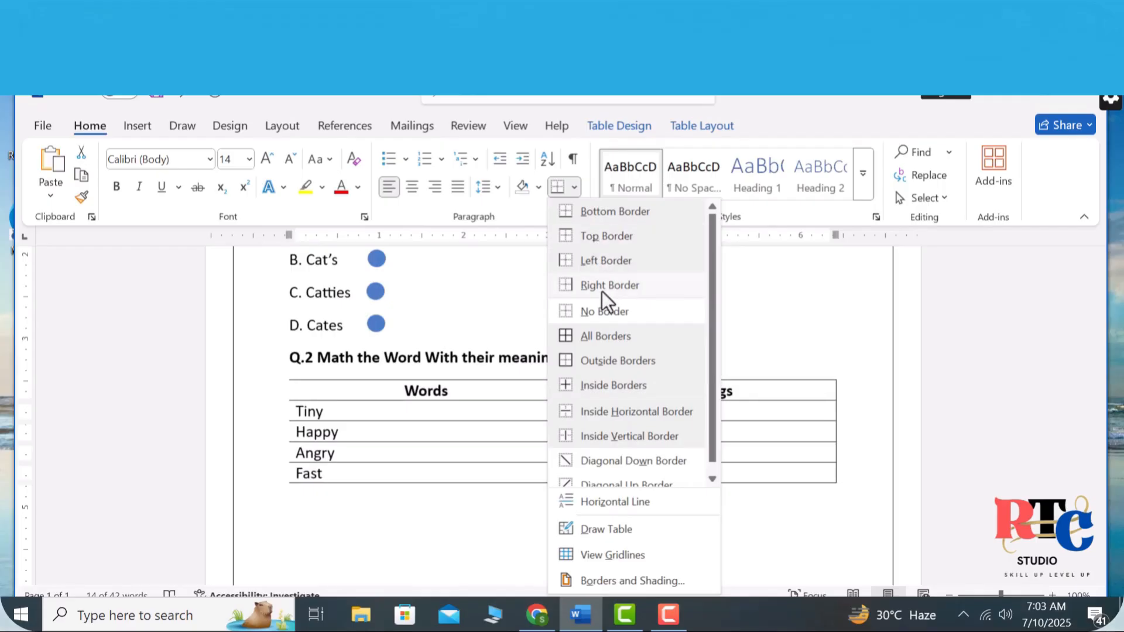
click(599, 339)
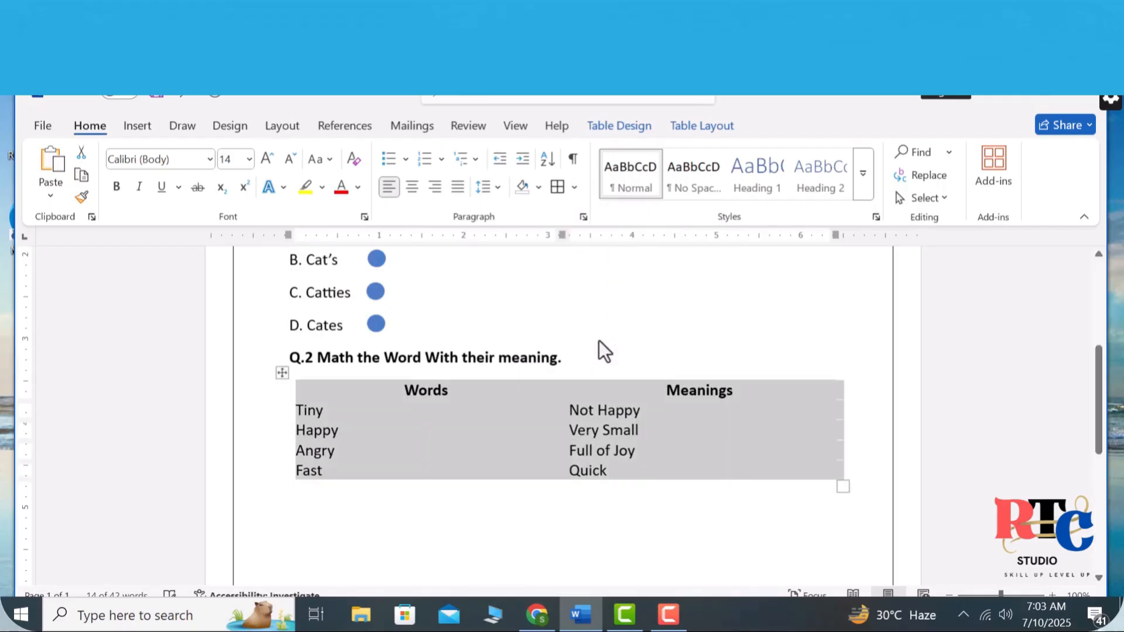
click(574, 187)
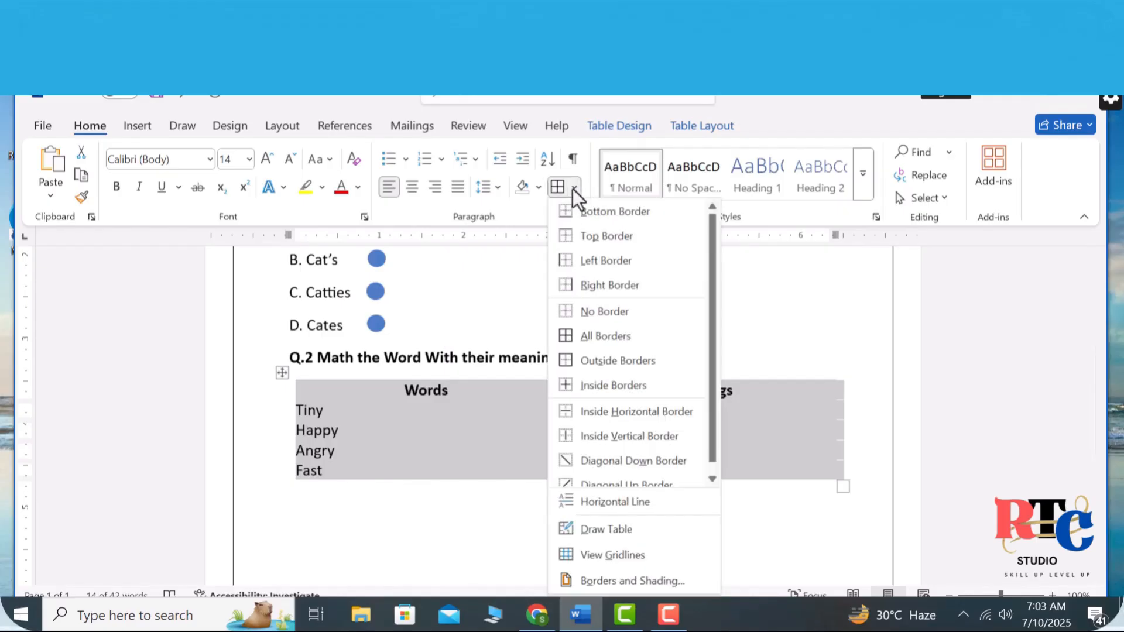
click(582, 338)
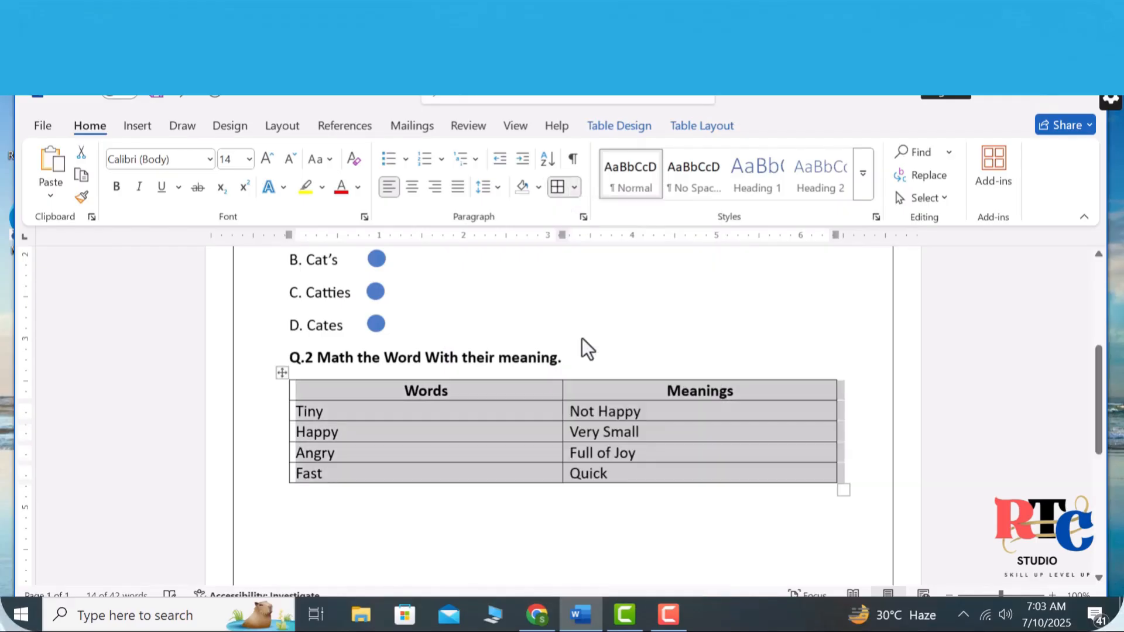
click(526, 525)
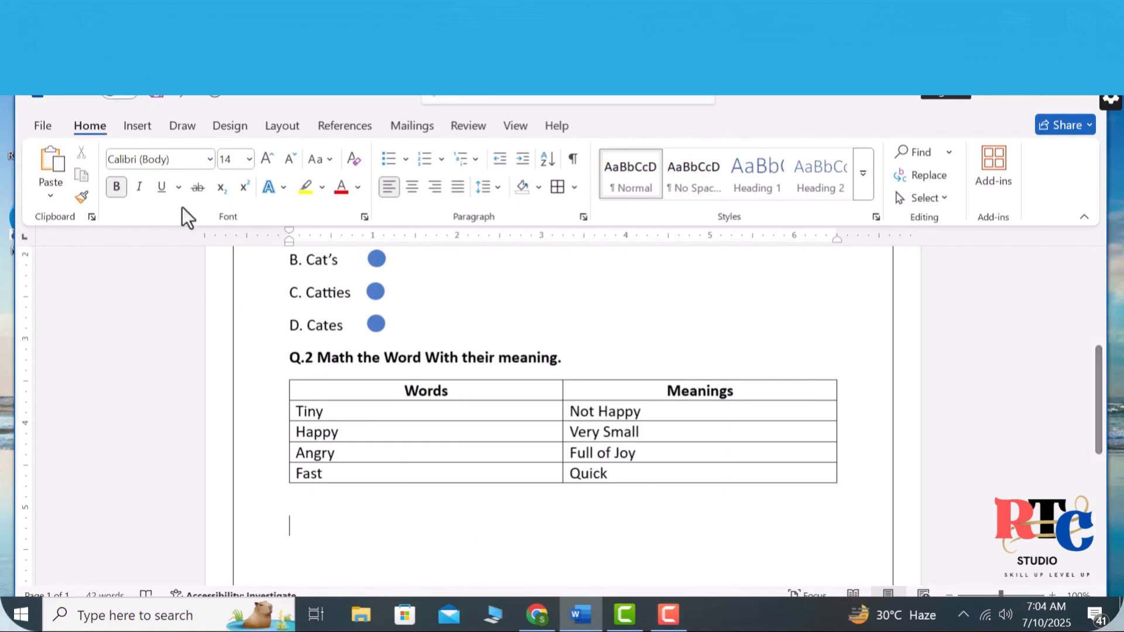
Draw a straight line from "Happy" to "Full of Joy" in the Q.2 table, about 2 inches wide and 0.3 inch high.
click(131, 125)
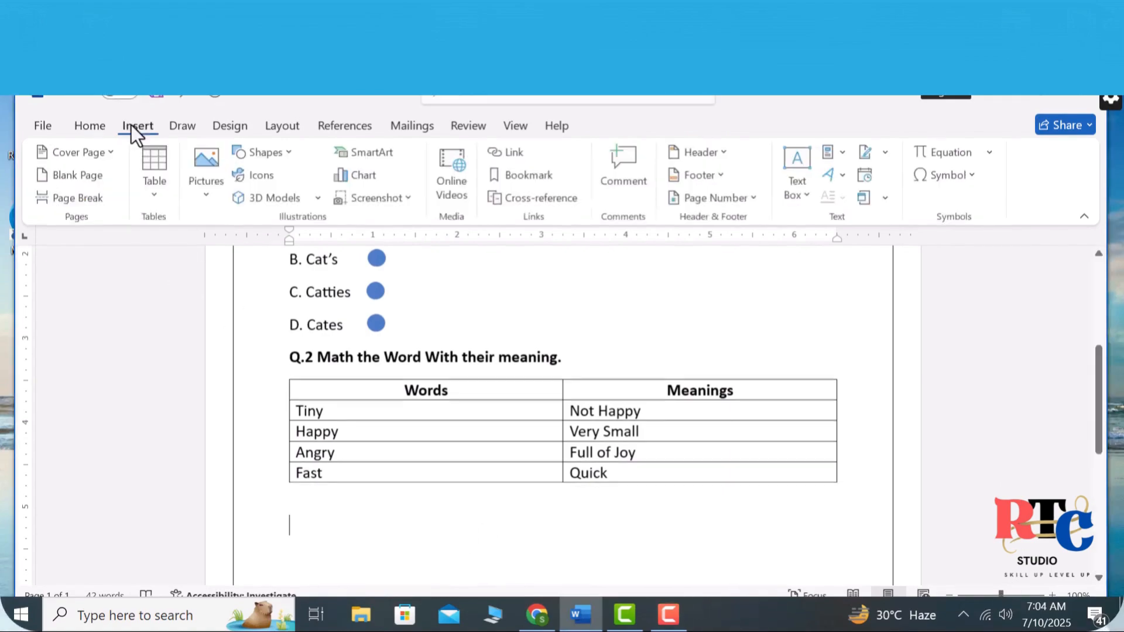
click(251, 152)
click(282, 199)
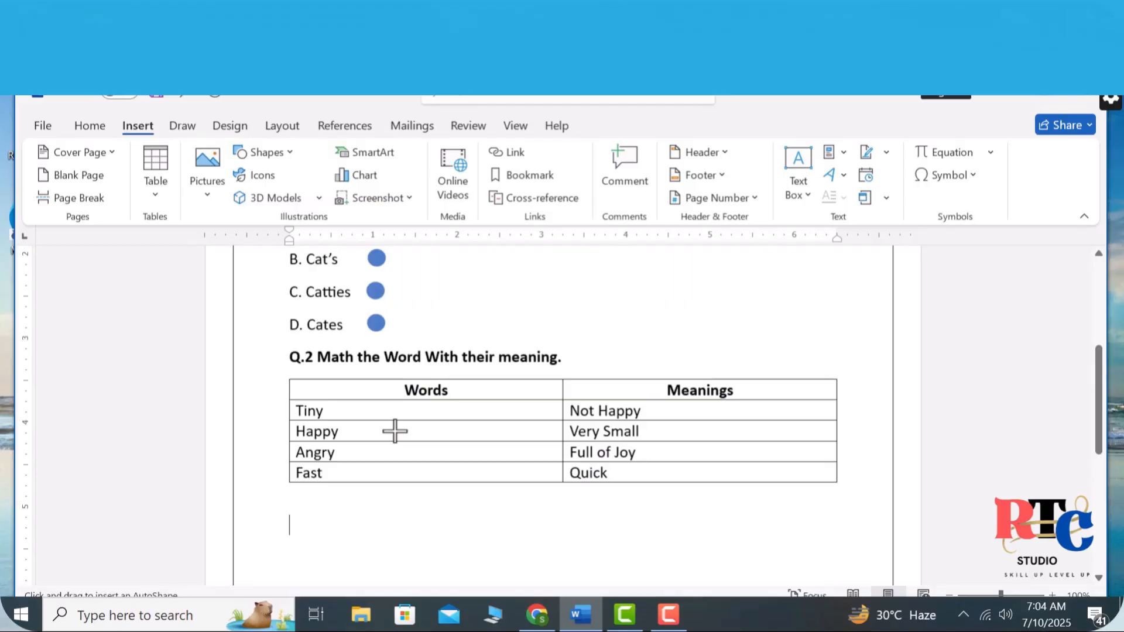
drag(401, 433, 568, 456)
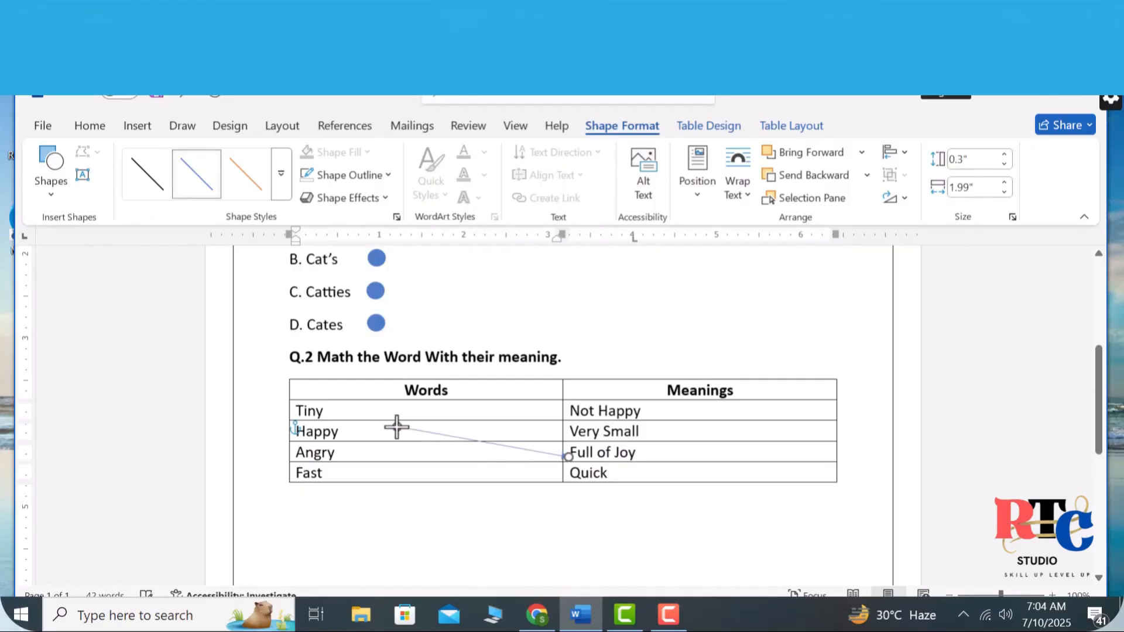
Extend the connecting line toward "Happy" to about 2.1 inches wide and restyle it as a thicker orange arrow.
drag(397, 428, 392, 431)
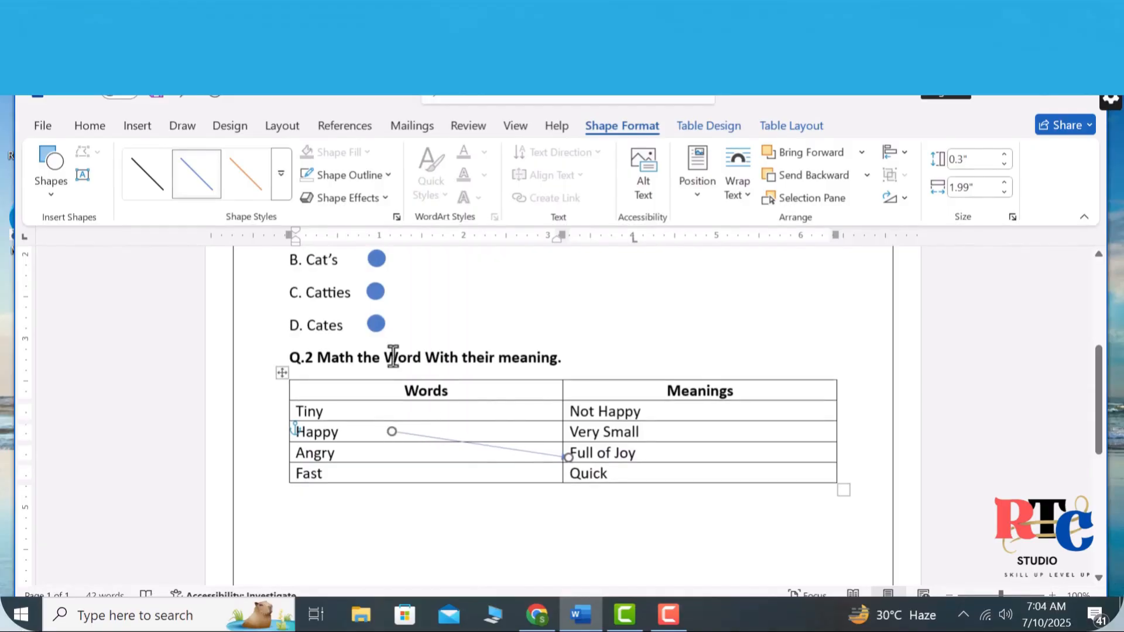
click(258, 188)
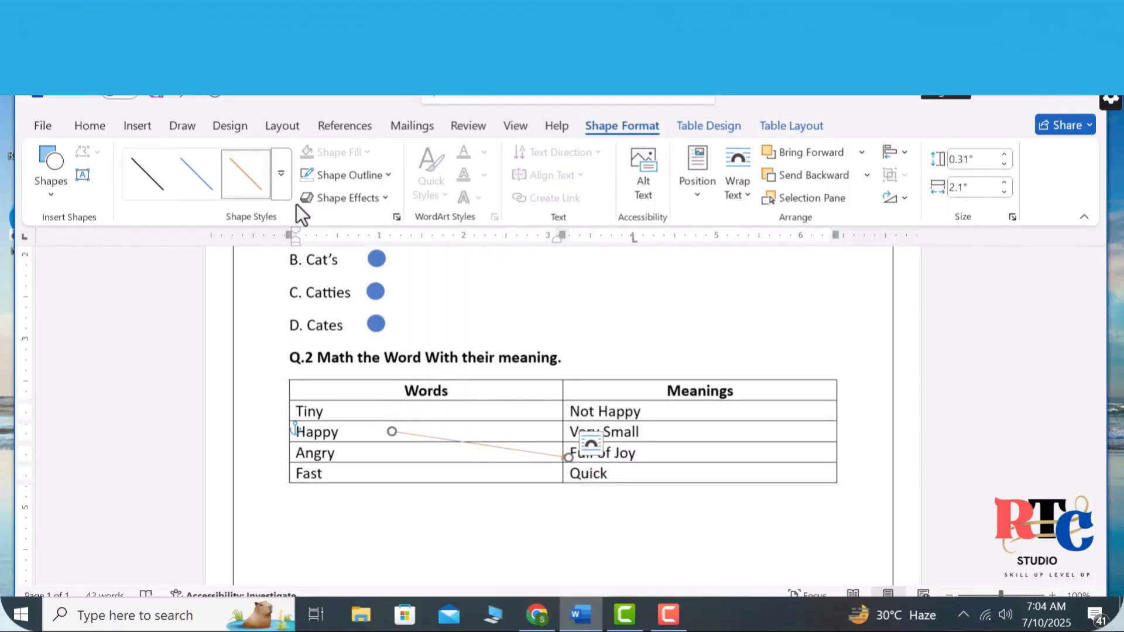
click(282, 187)
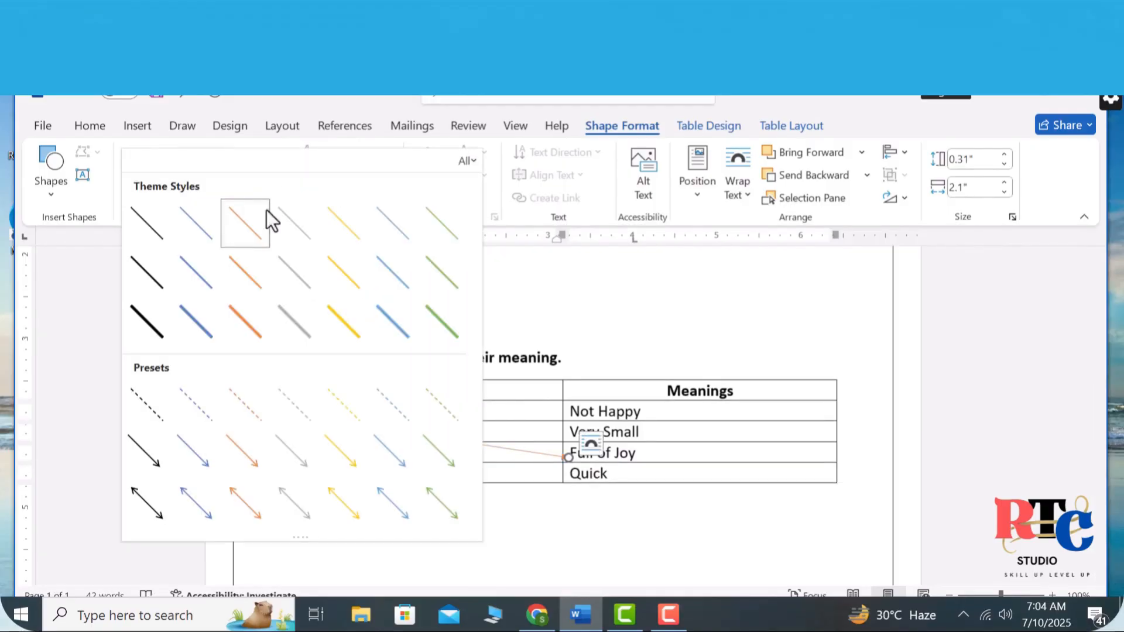
click(248, 318)
click(376, 527)
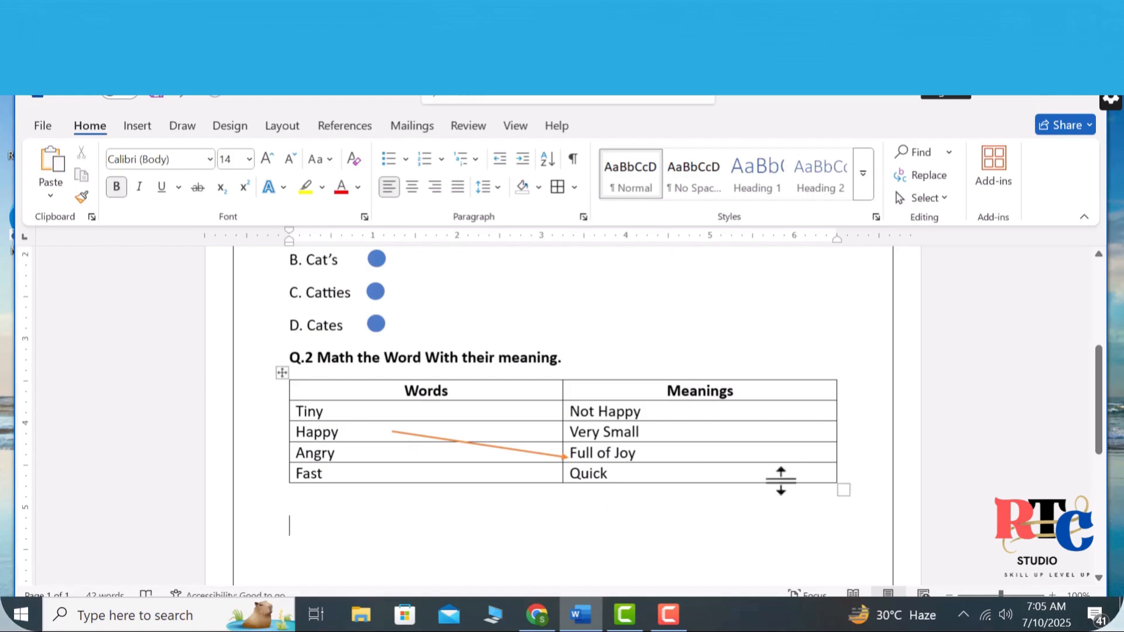
Center the four meanings and the four words below the headings of the Q.2 table.
drag(620, 471, 576, 416)
key(ctrl+e)
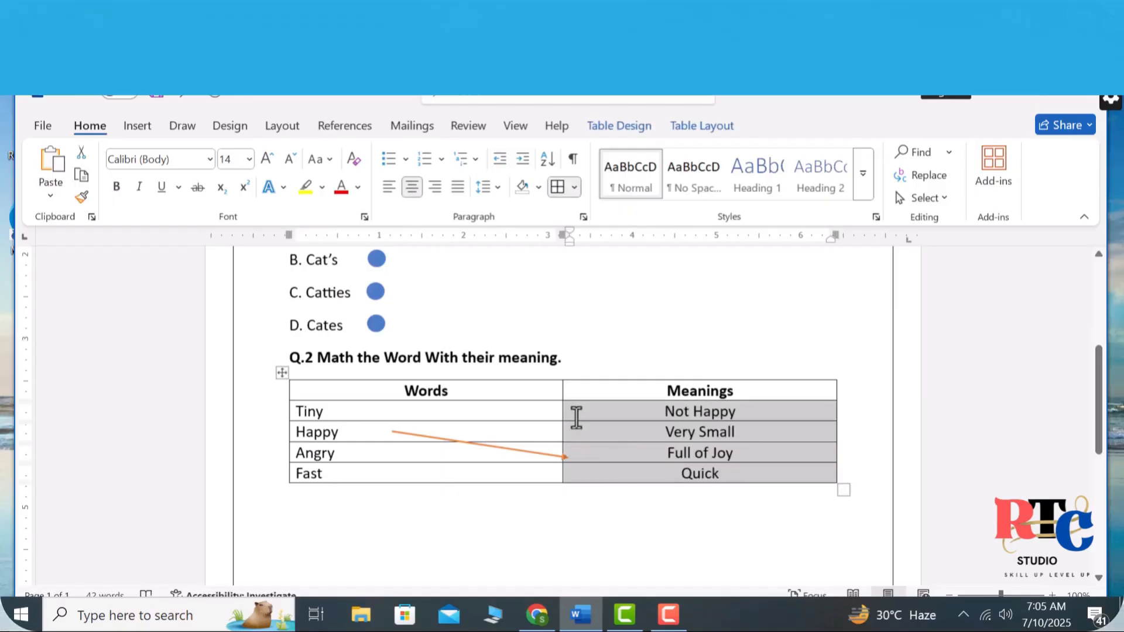
click(482, 475)
drag(343, 462, 294, 413)
key(ctrl+e)
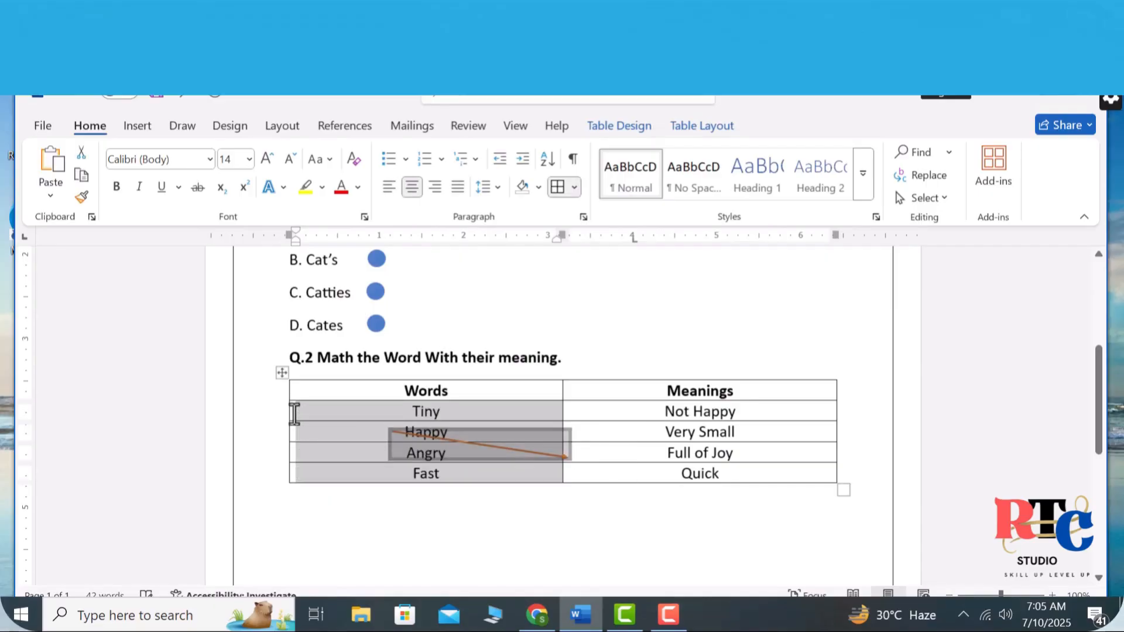
click(449, 521)
Move the orange arrow so it runs from the centered "Happy" to "Full of Joy".
drag(512, 452, 592, 447)
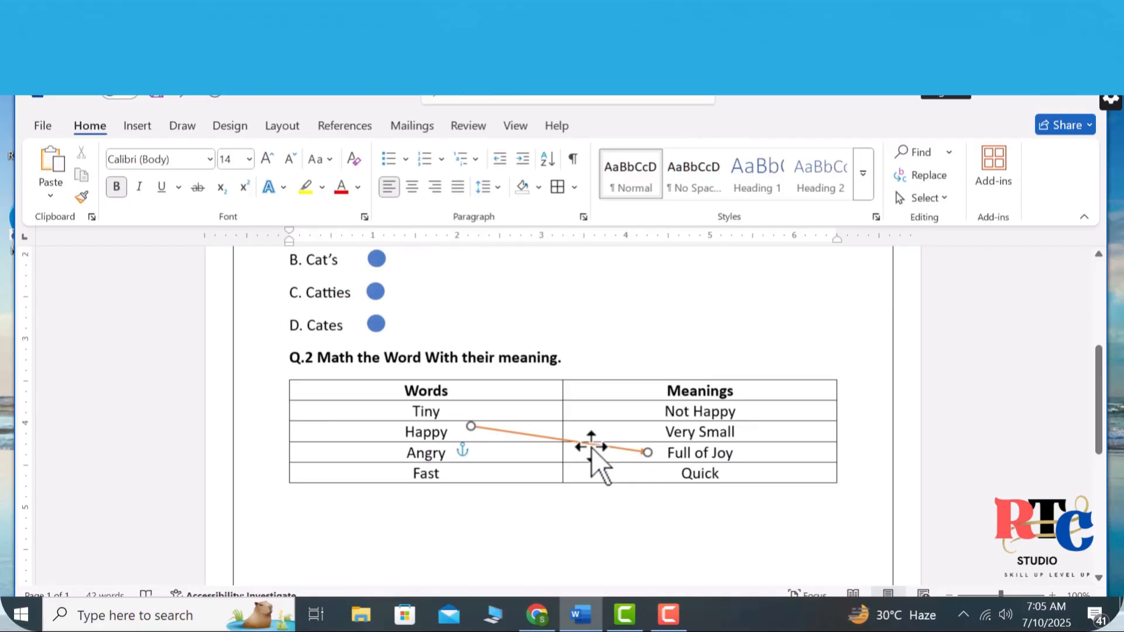
click(577, 527)
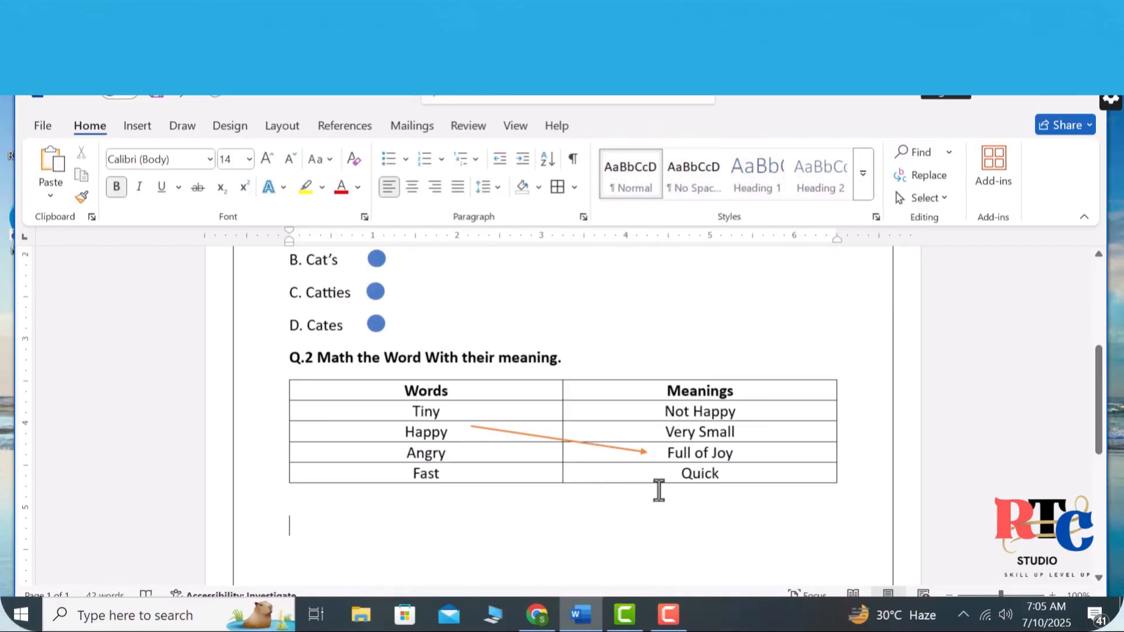
key(F10)
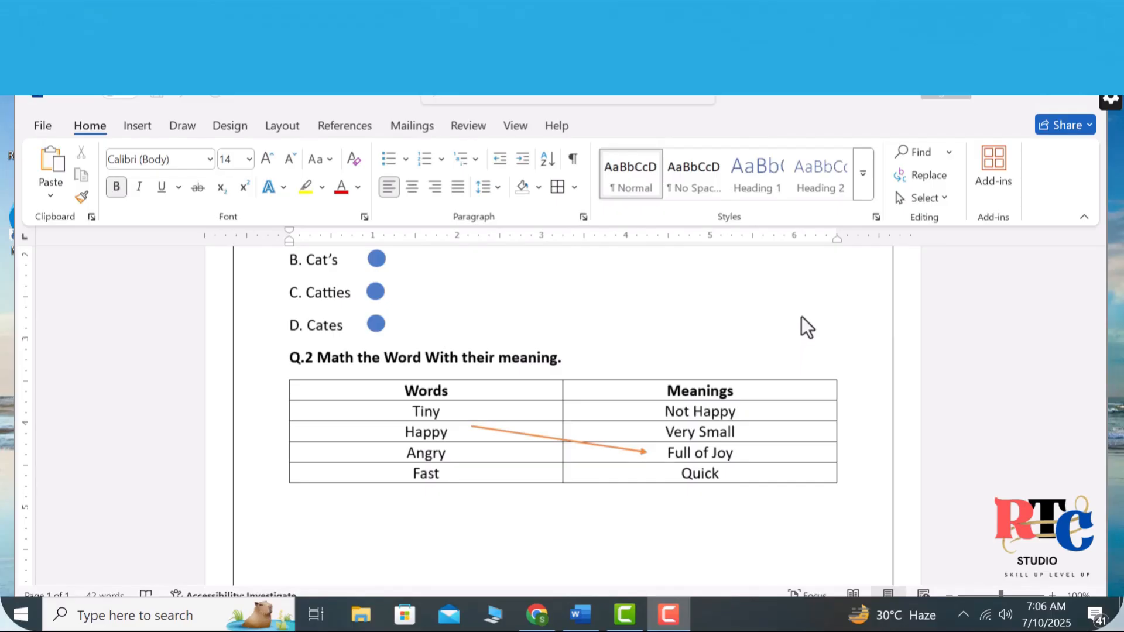
scroll(1076, 369, up, 1)
scroll(1080, 383, down, 1)
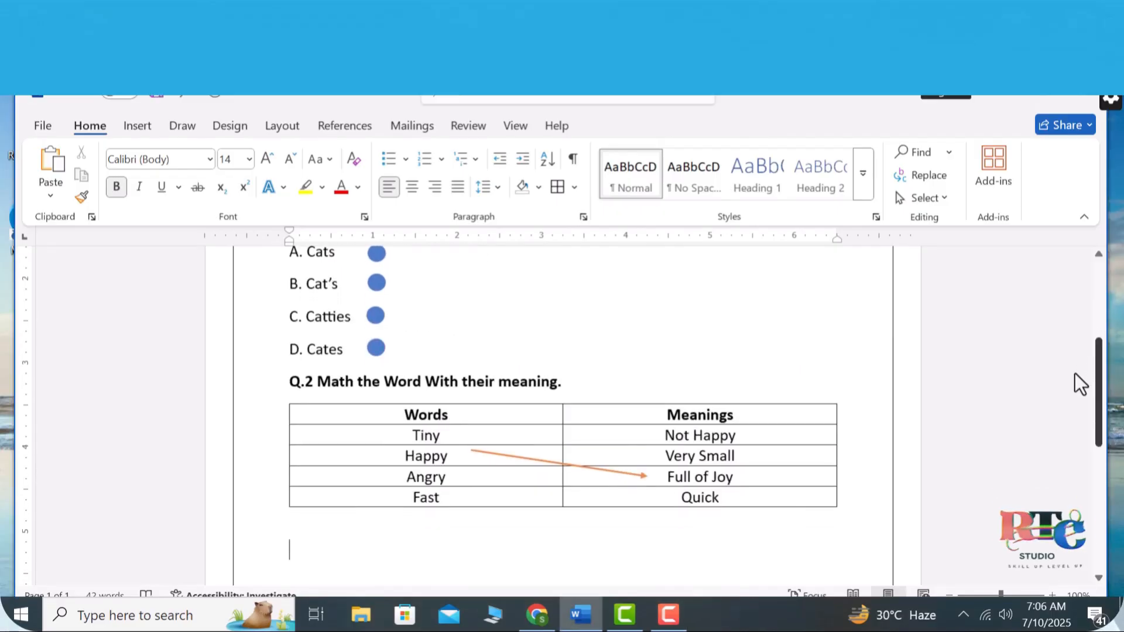
scroll(1075, 374, up, 1)
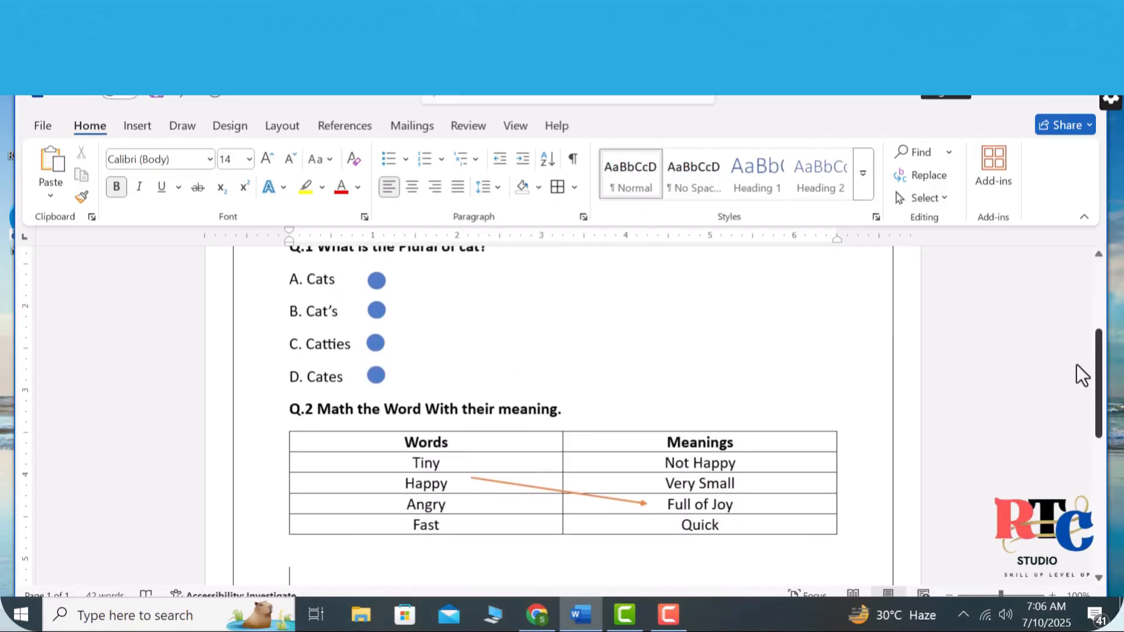
scroll(1074, 355, up, 3)
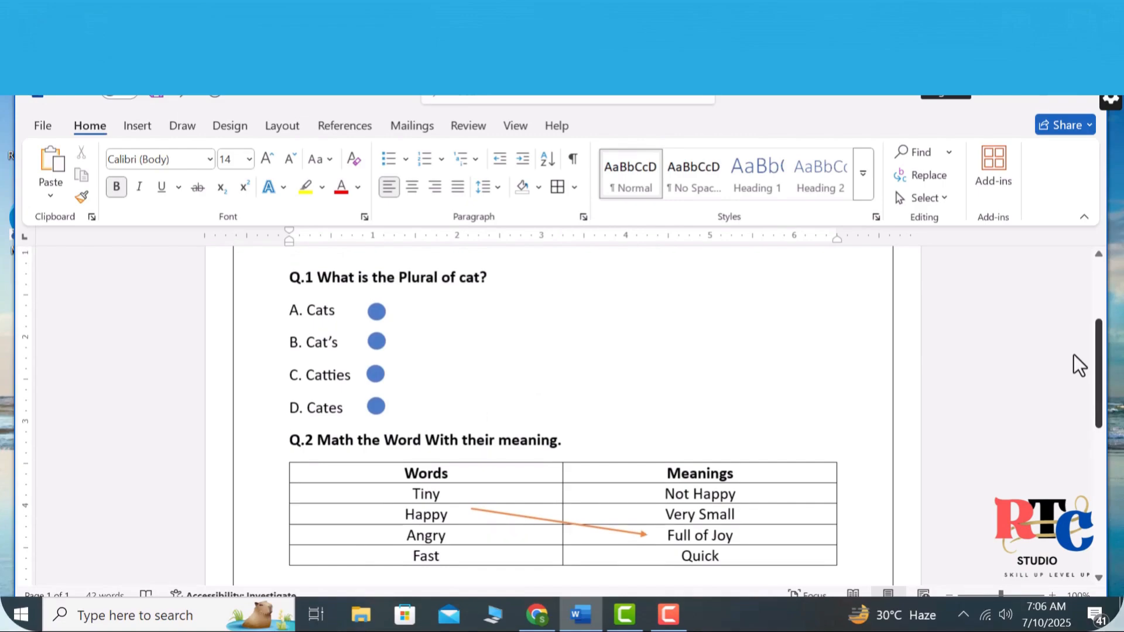
scroll(1059, 317, down, 5)
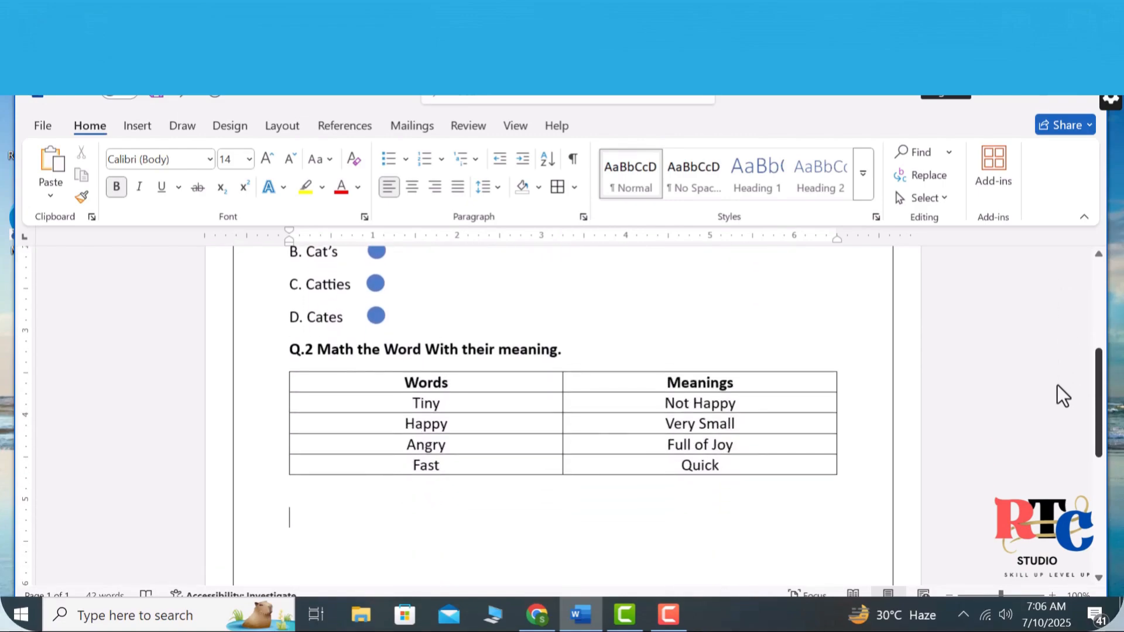
click(1034, 96)
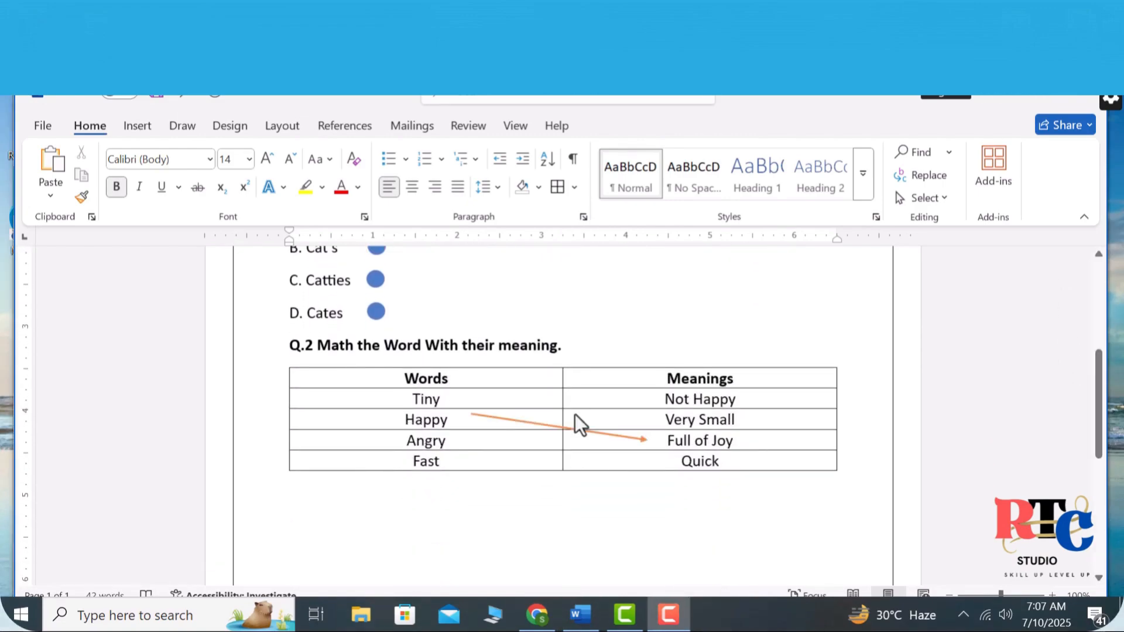
Copy the Q.2 heading to the empty line below the matching table and renumber the copy as Q.3.
click(315, 508)
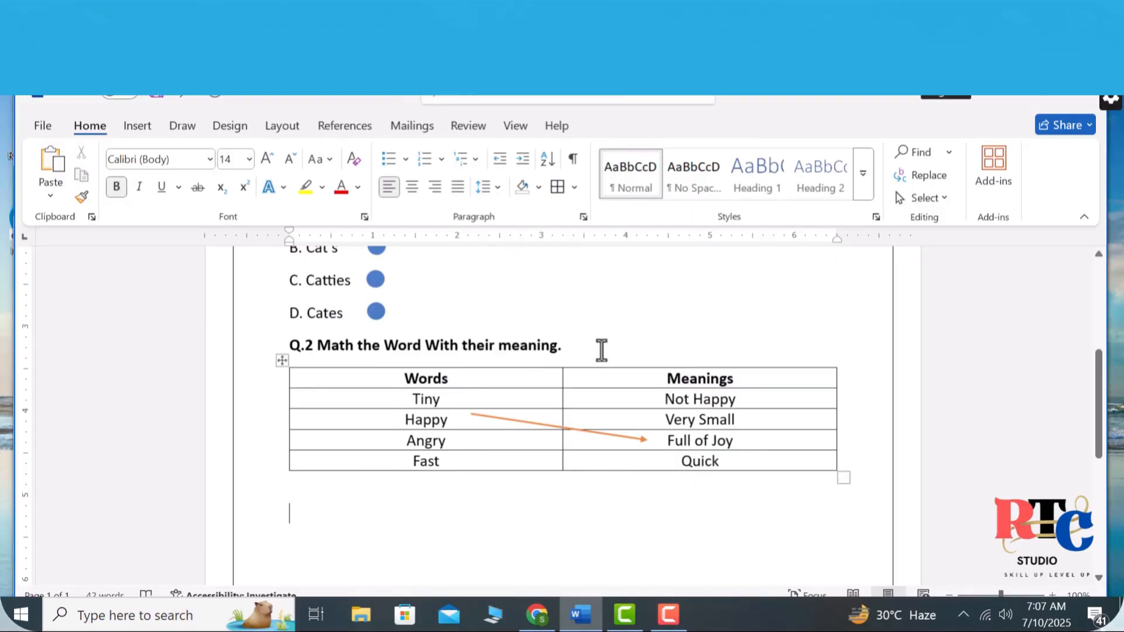
drag(602, 348, 276, 358)
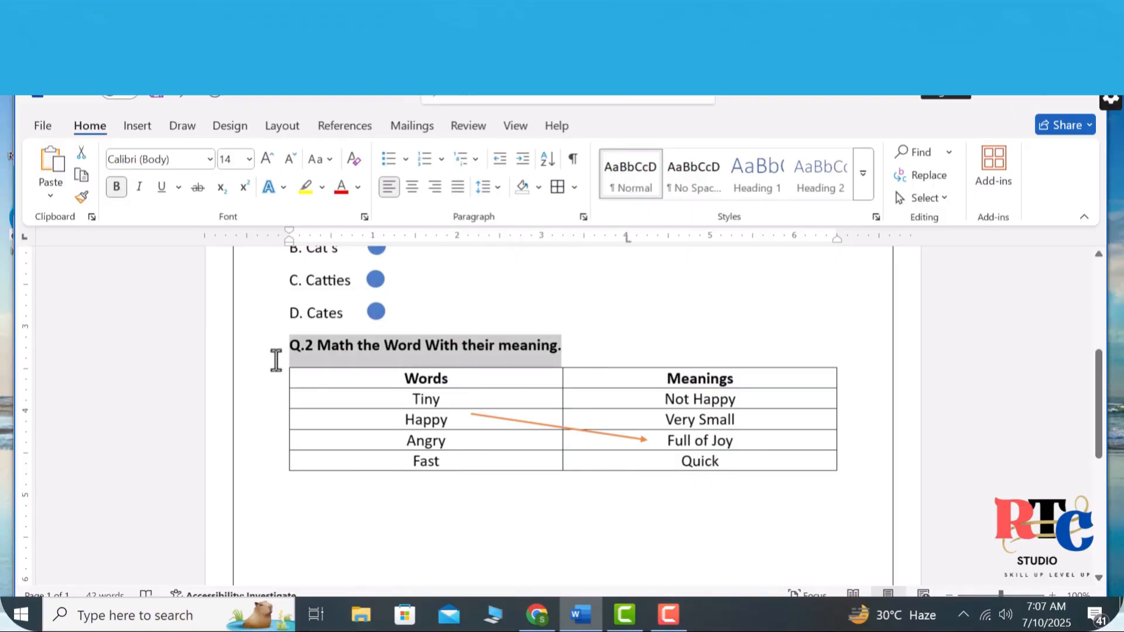
key(ctrl+c)
click(321, 509)
key(ctrl+v)
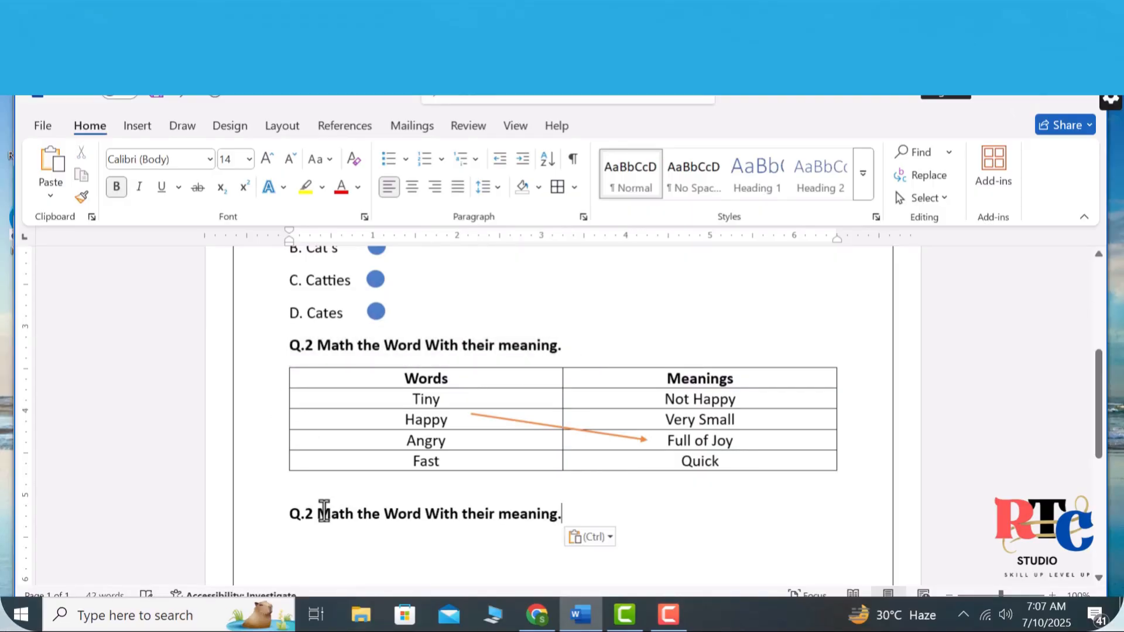
click(310, 516)
key(BackSpace)
text(3)
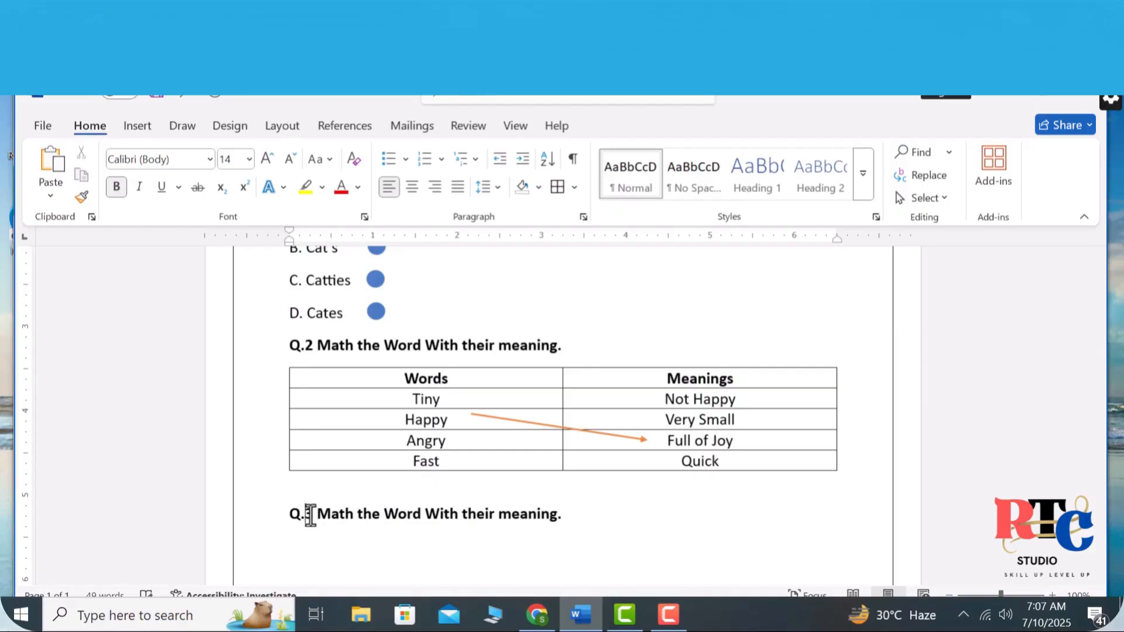
Replace the question text after "Q.3" with "Fill in the Blanks", keeping the full stop.
click(558, 514)
drag(558, 514, 331, 515)
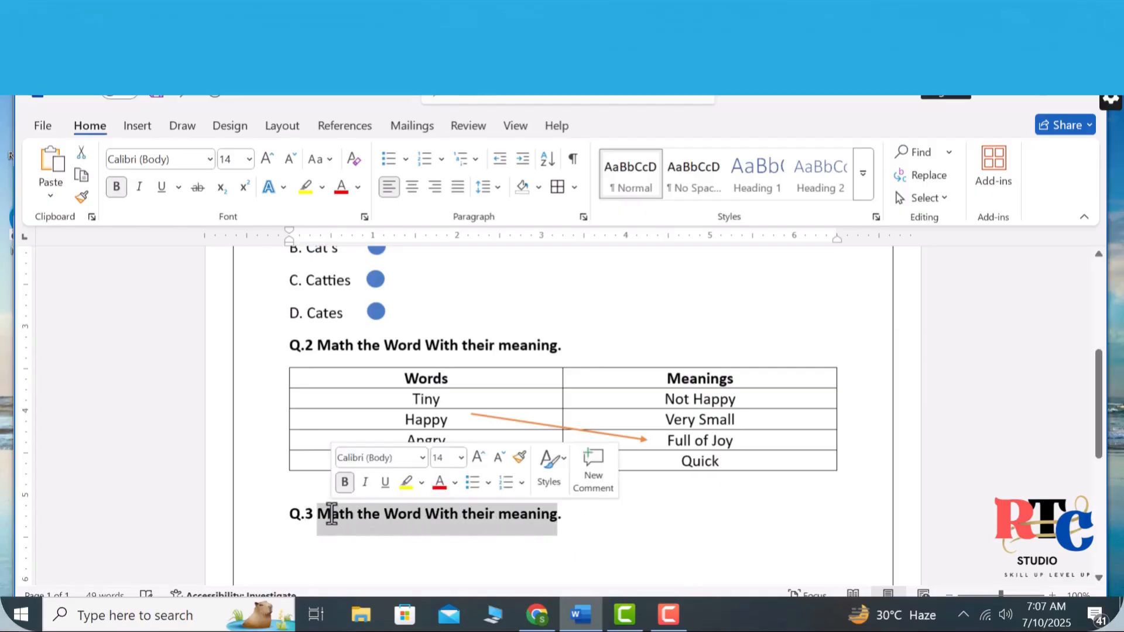
text(Fill in Th)
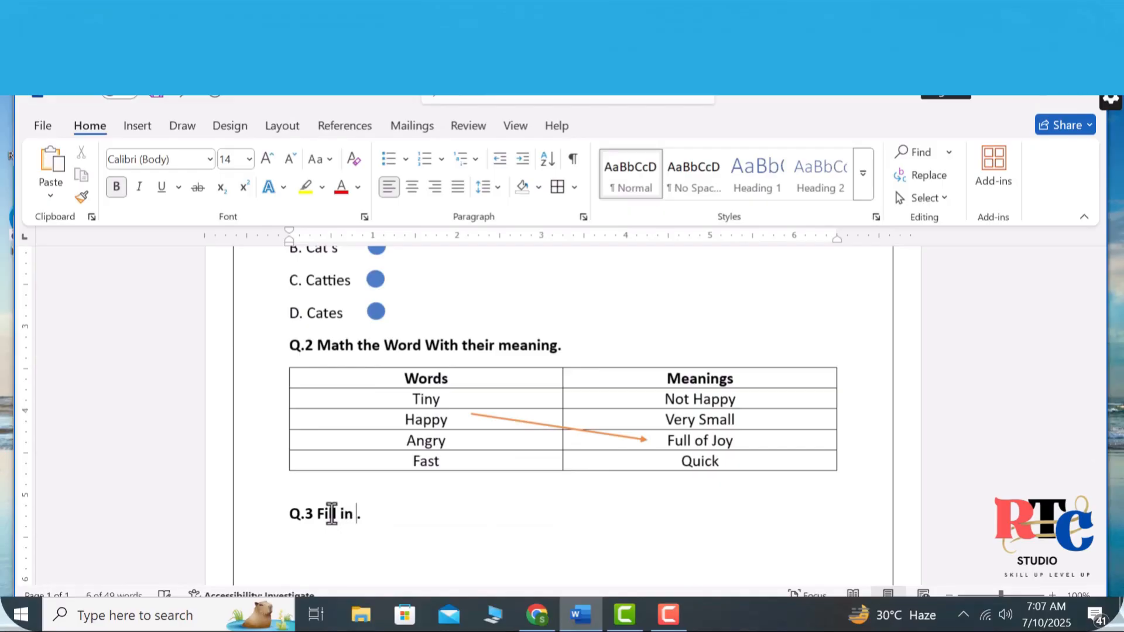
key(BackSpace)
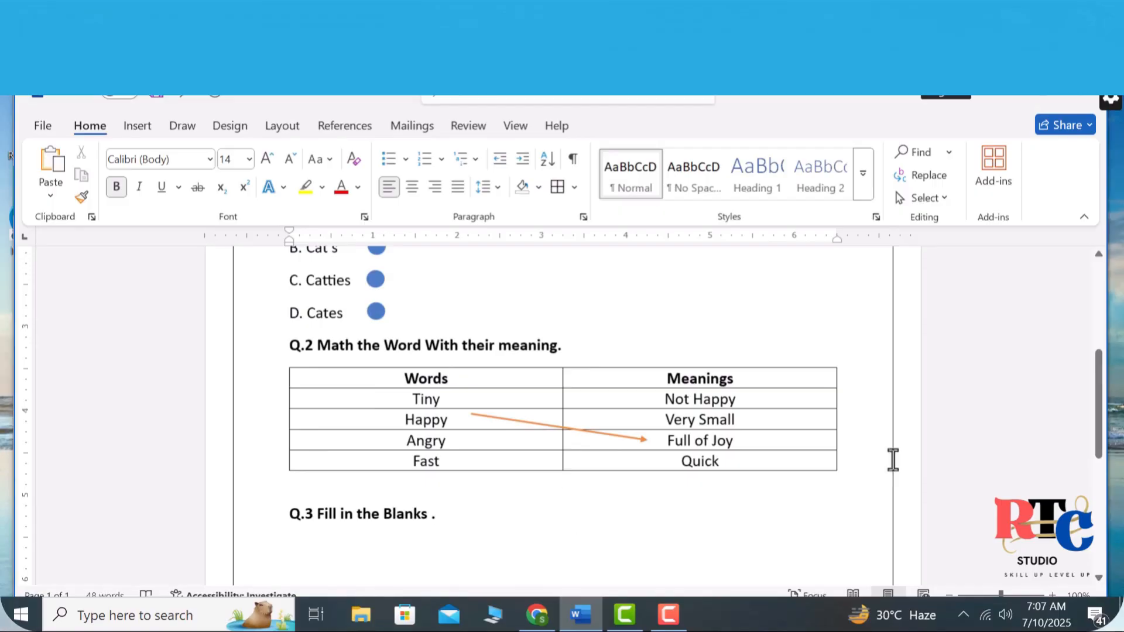
mouse_move(1109, 402)
mouse_down()
mouse_move(1111, 437)
mouse_move(1104, 410)
mouse_up()
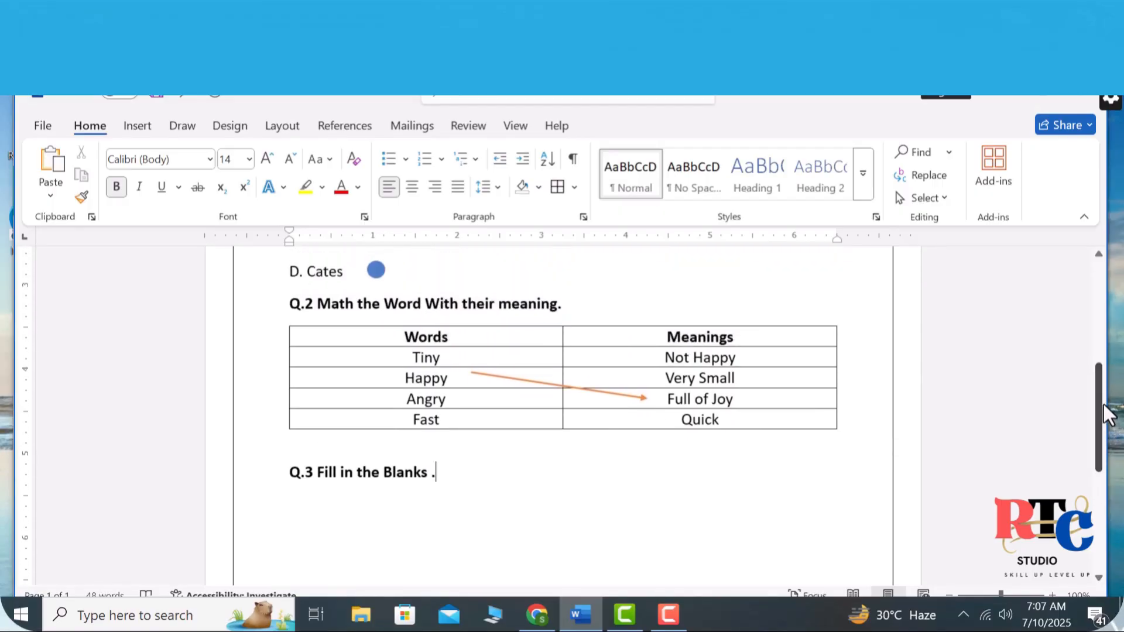
Remove the space before the full stop in the Q.3 heading and retype the capital "B" of "Blanks".
key(Return)
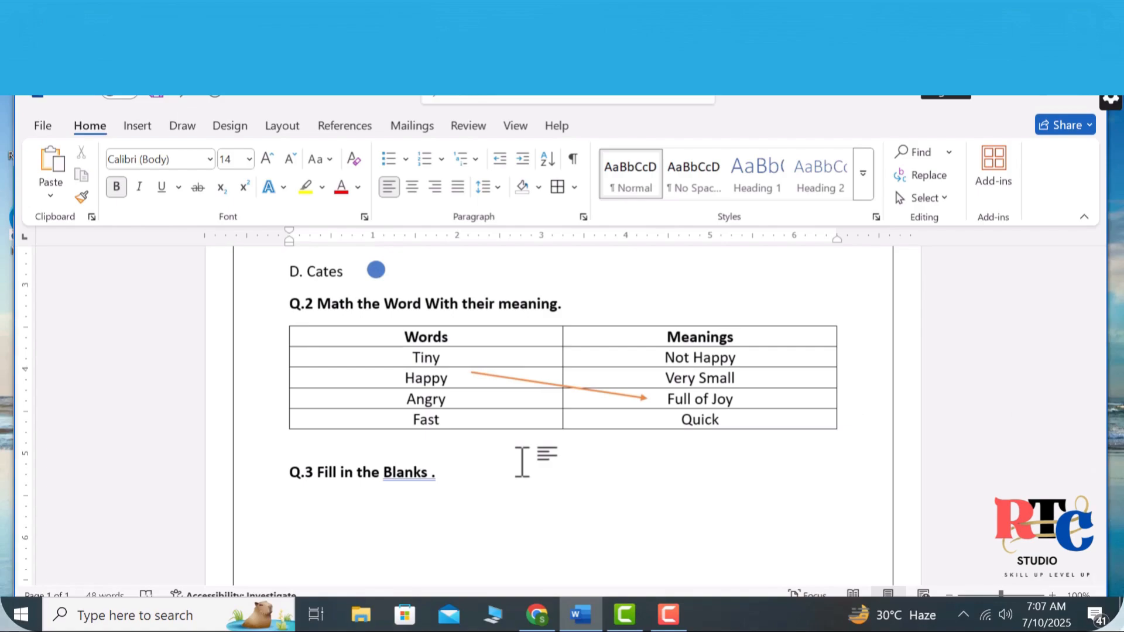
click(392, 470)
key(BackSpace)
text(b)
key(Down)
key(Up)
key(BackSpace)
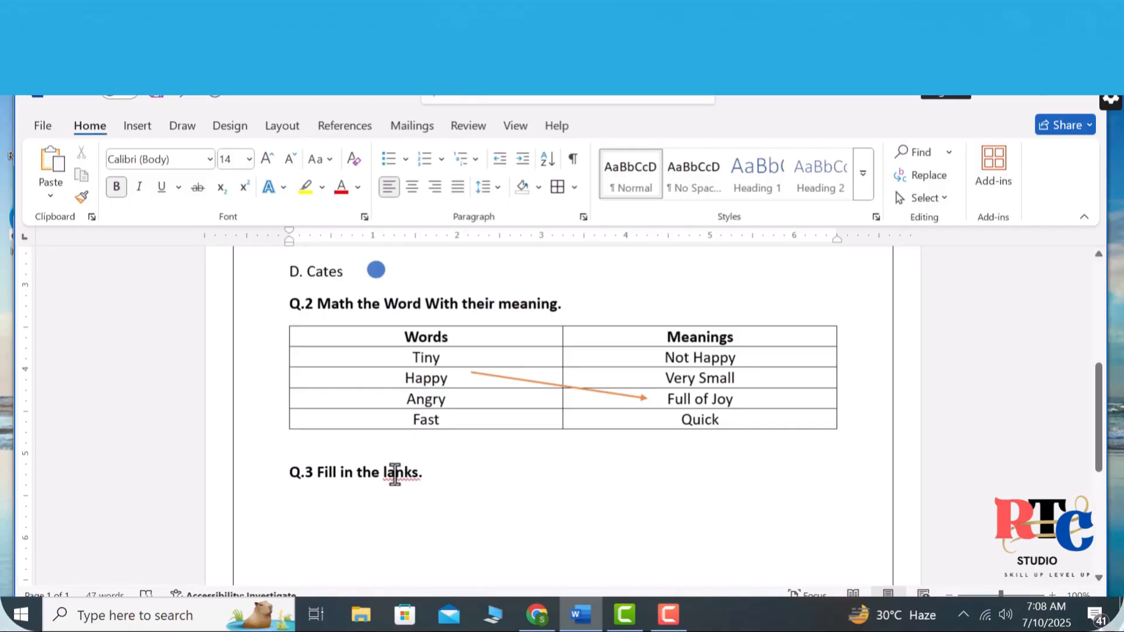
text(B)
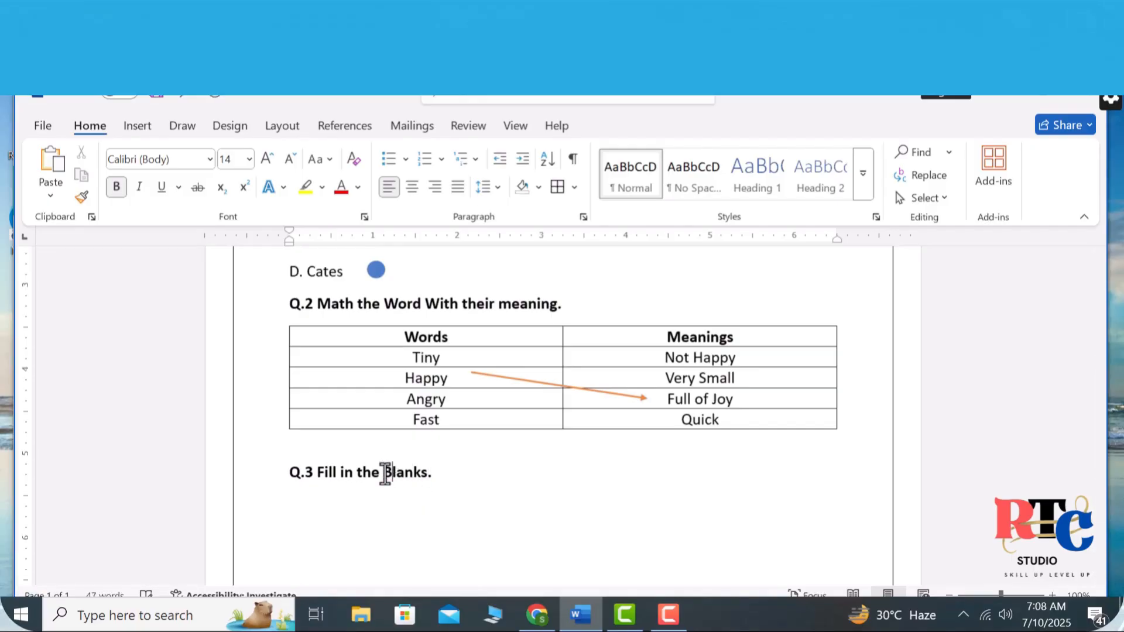
Start item "1." on a new line below the Q.3 heading and remove its bold formatting.
key(Return)
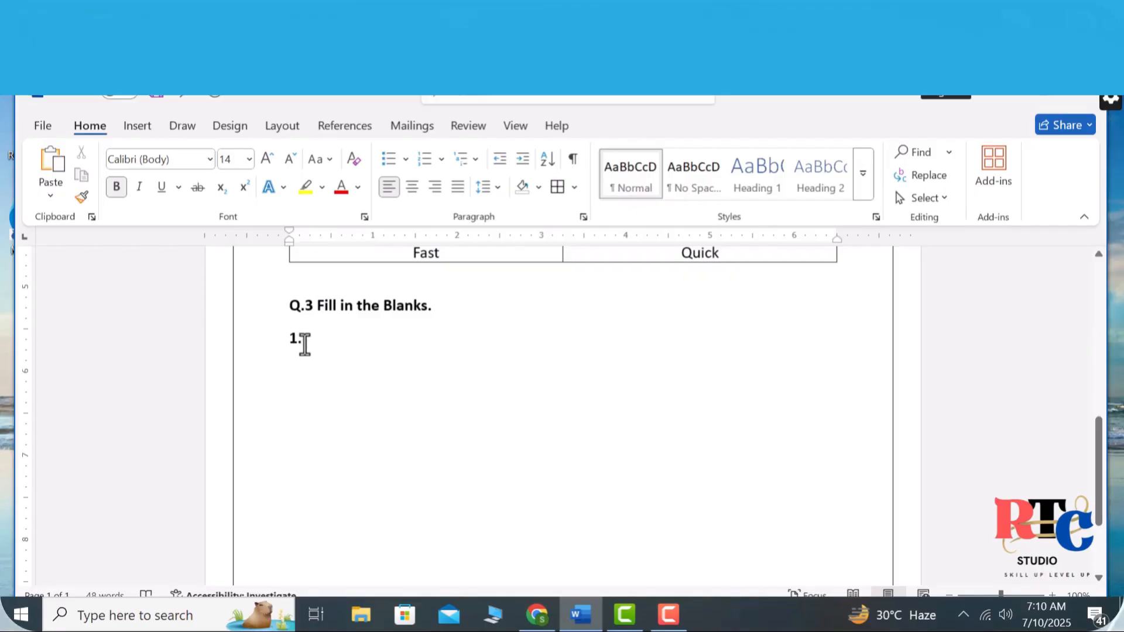
drag(304, 345, 276, 340)
key(ctrl+b)
click(360, 351)
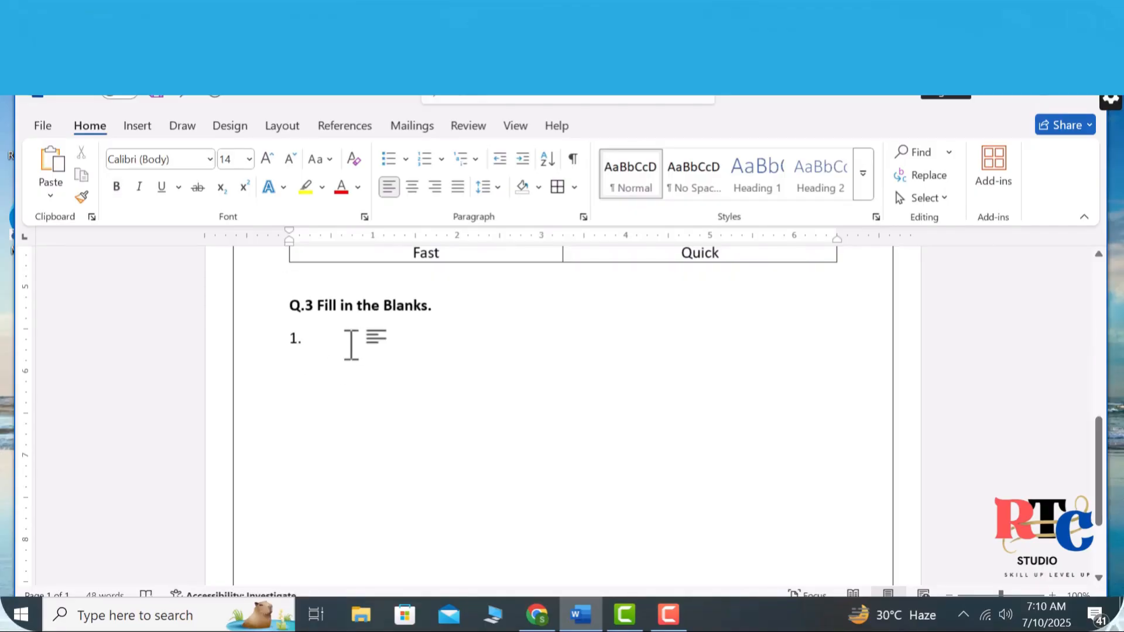
Write item 1 as "The Sun", an underscore blank and "bright.".
text(The Sun)
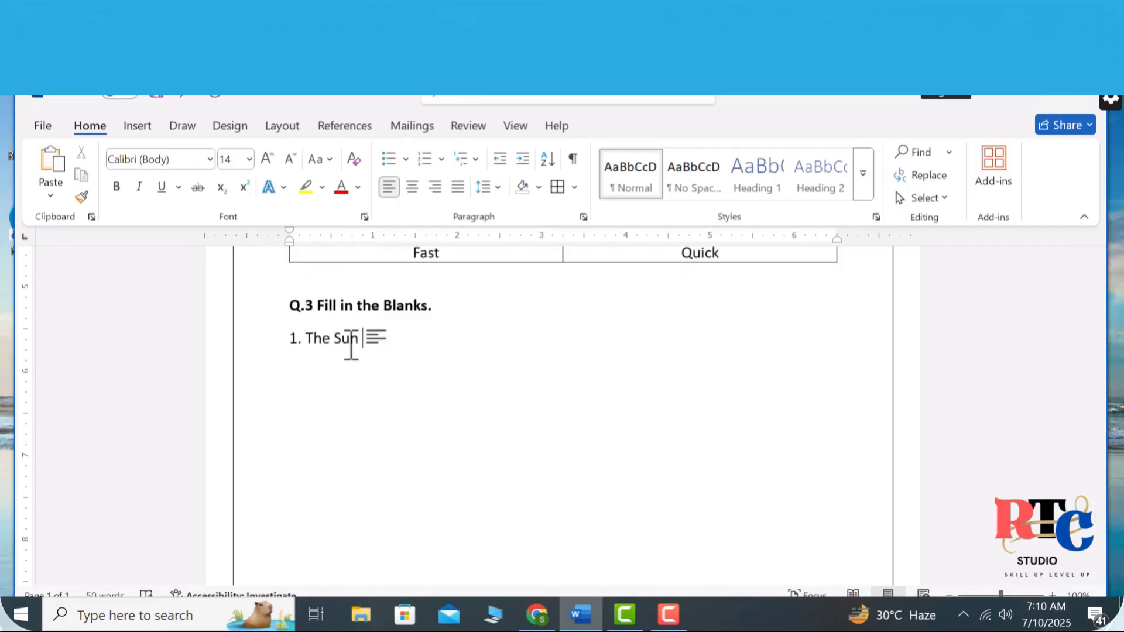
text( _______________)
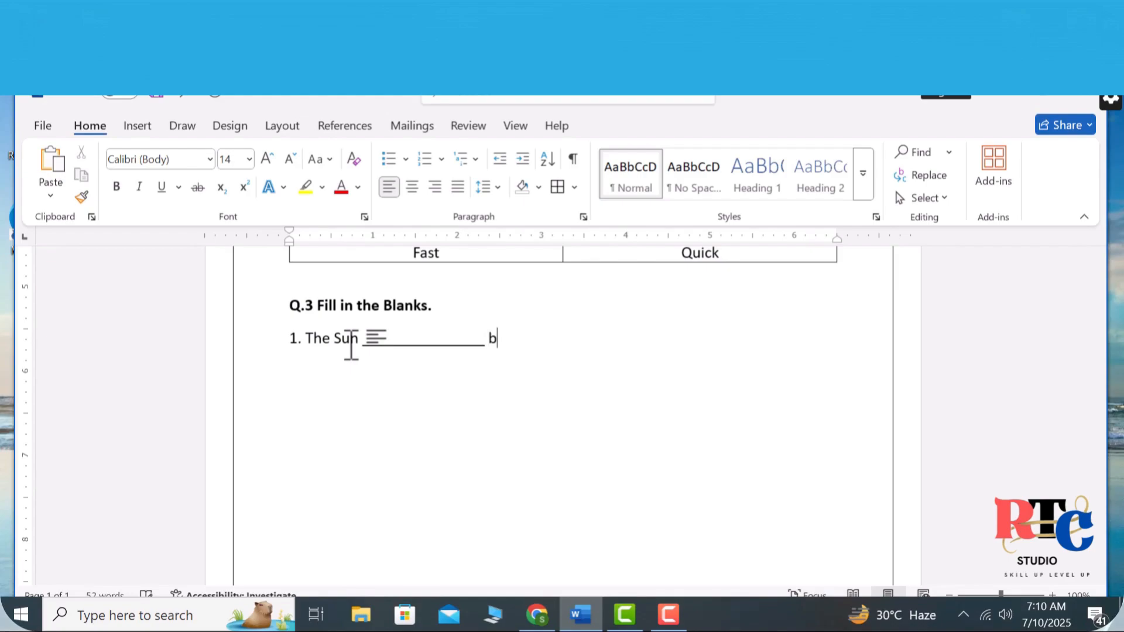
text( bright.)
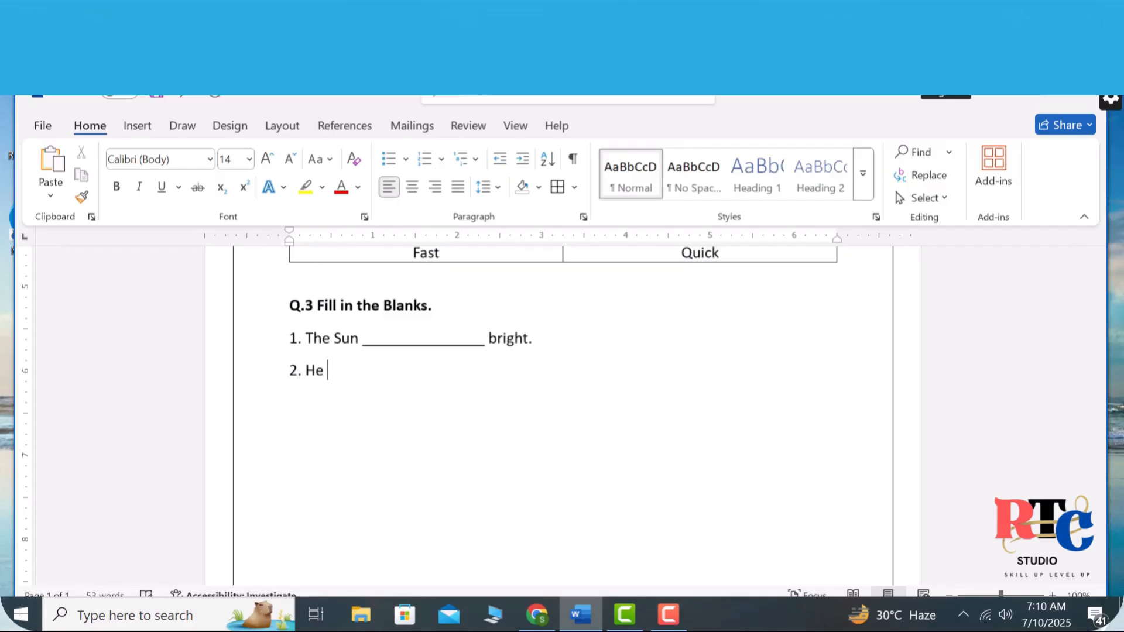
text(______________ to)
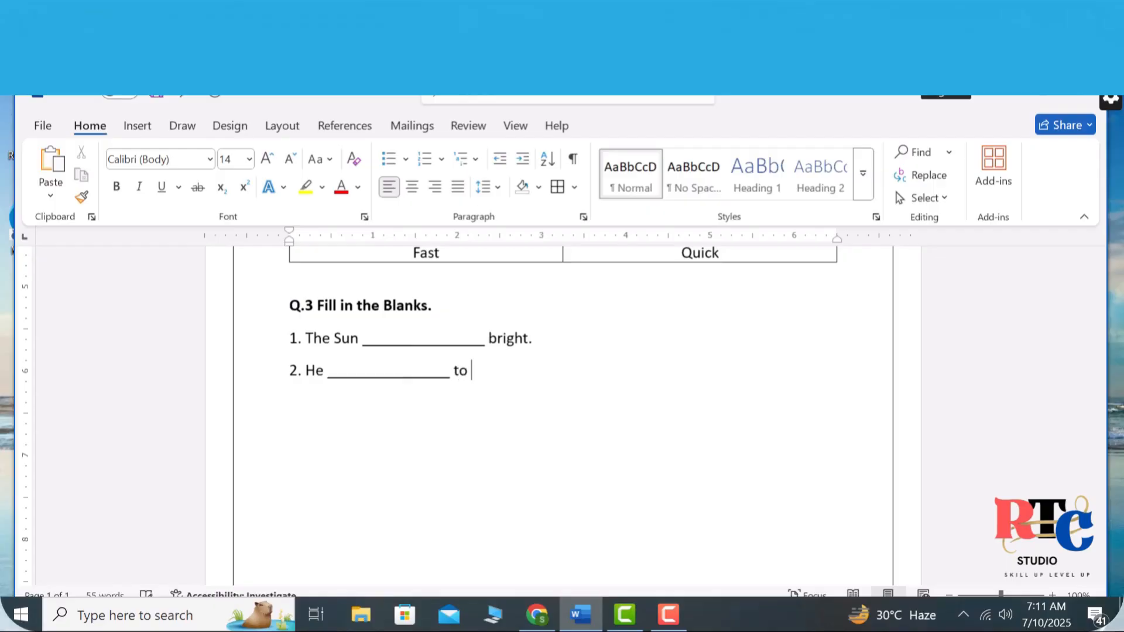
key(BackSpace)
key(BackSpace)
key(BackSpace)
key(BackSpace)
key(BackSpace)
key(BackSpace)
key(BackSpace)
key(BackSpace)
key(BackSpace)
key(BackSpace)
key(BackSpace)
key(BackSpace)
key(BackSpace)
key(BackSpace)
key(BackSpace)
key(BackSpace)
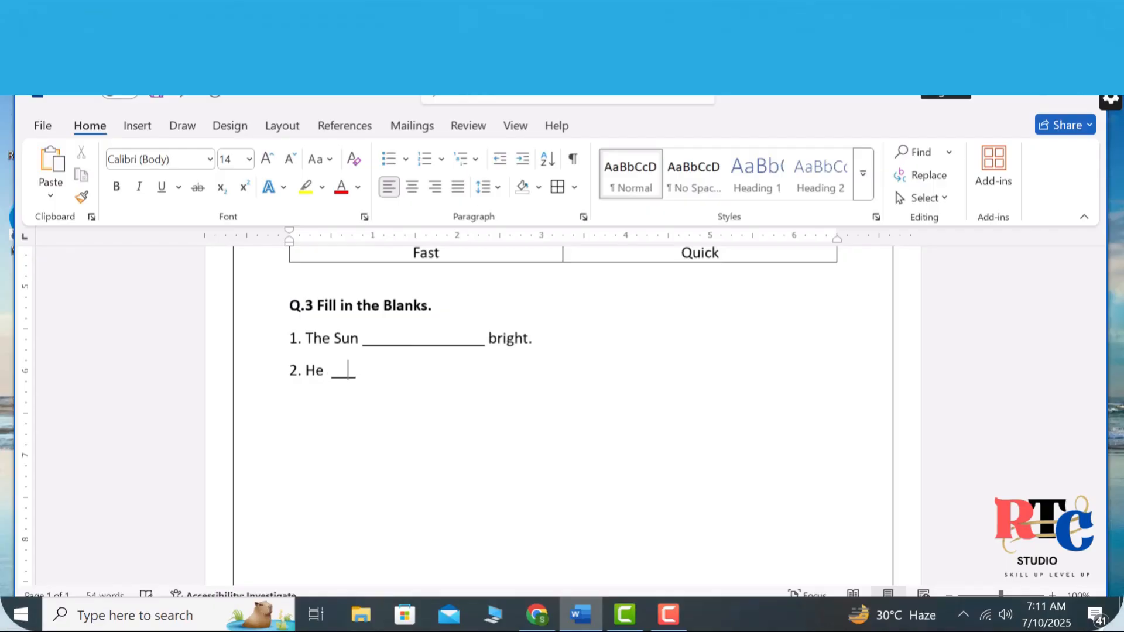
Complete item 2 after "He" with an underscore blank and "to School every day.".
text(___________)
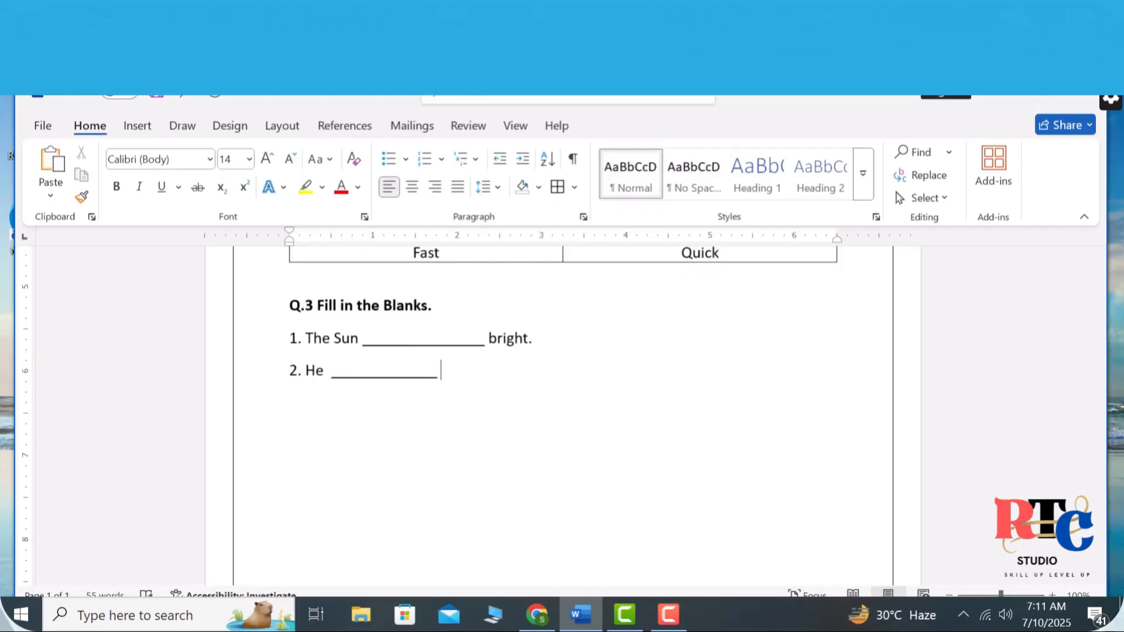
text( to Sch)
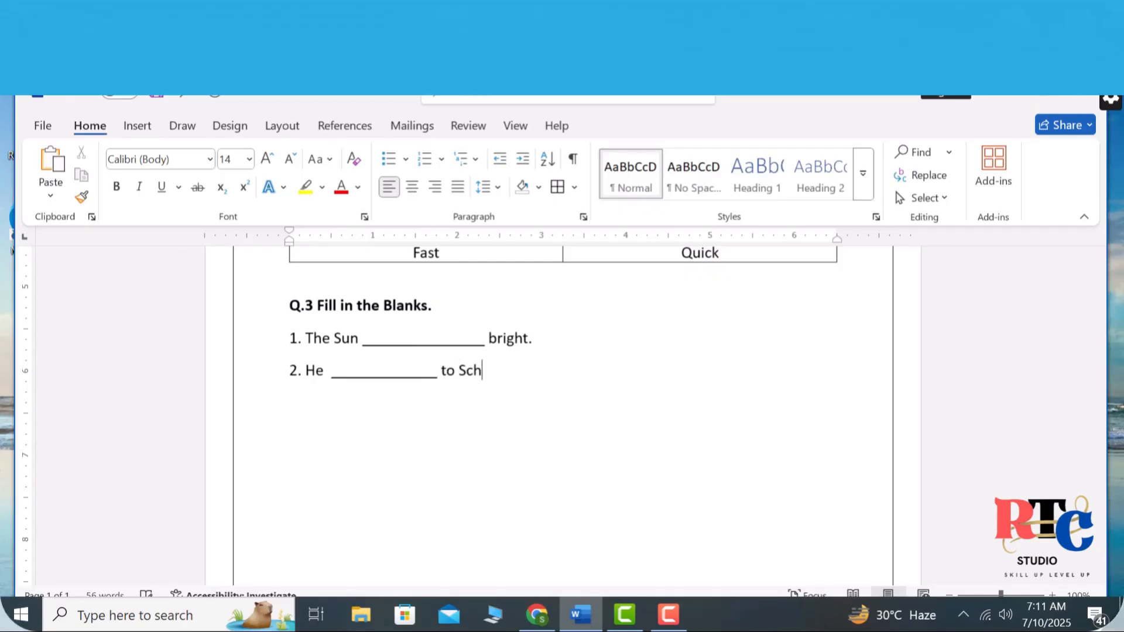
text(ool ev)
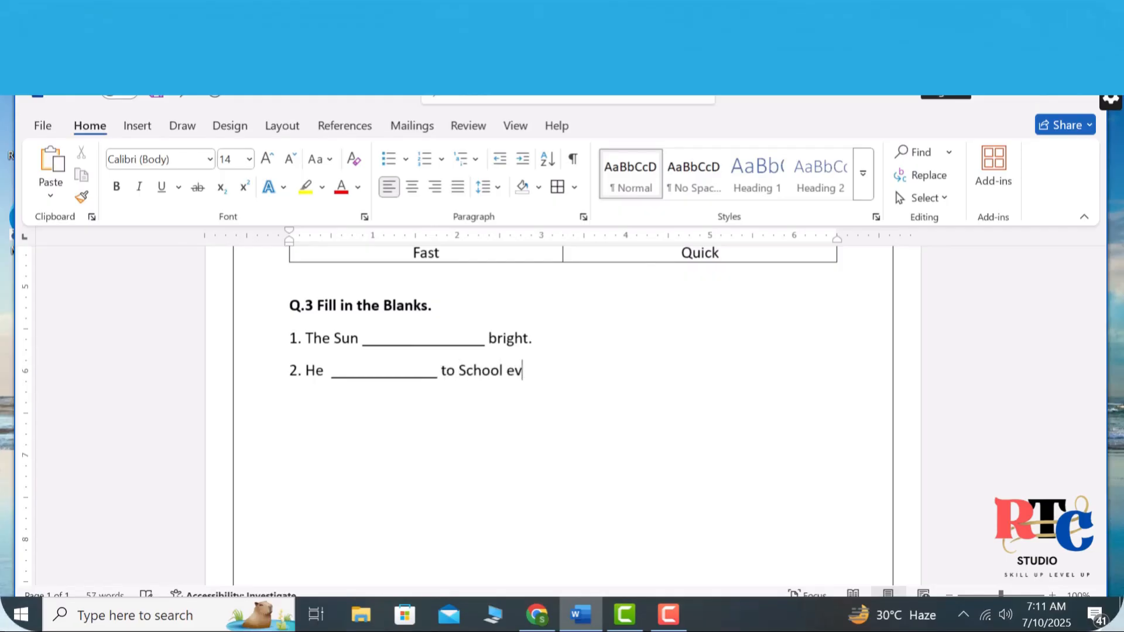
text(ery day)
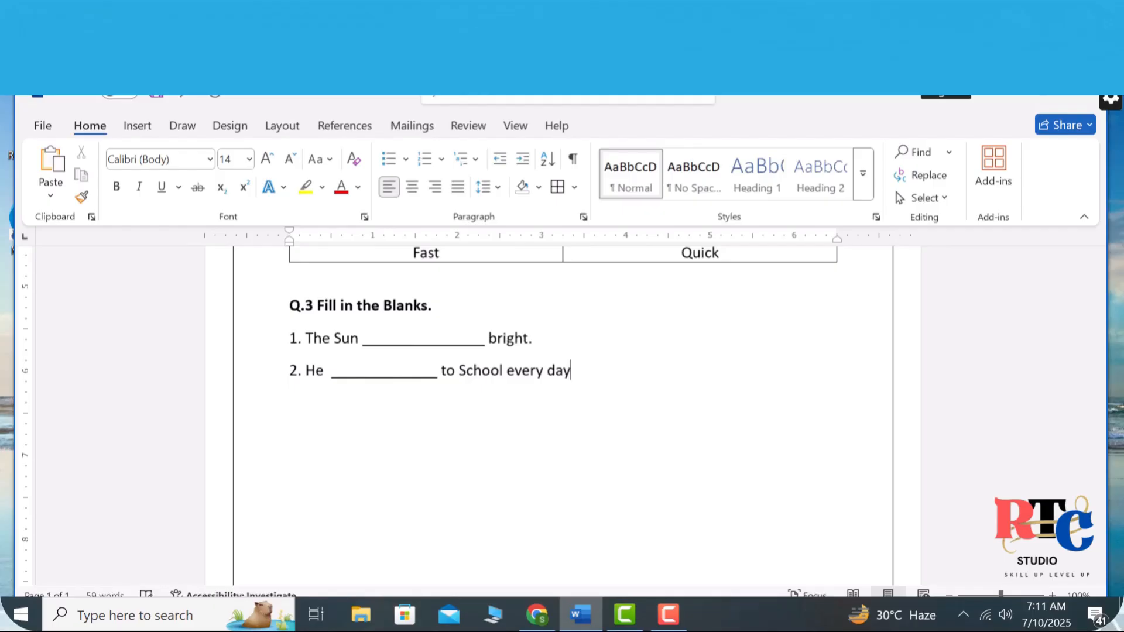
text(.)
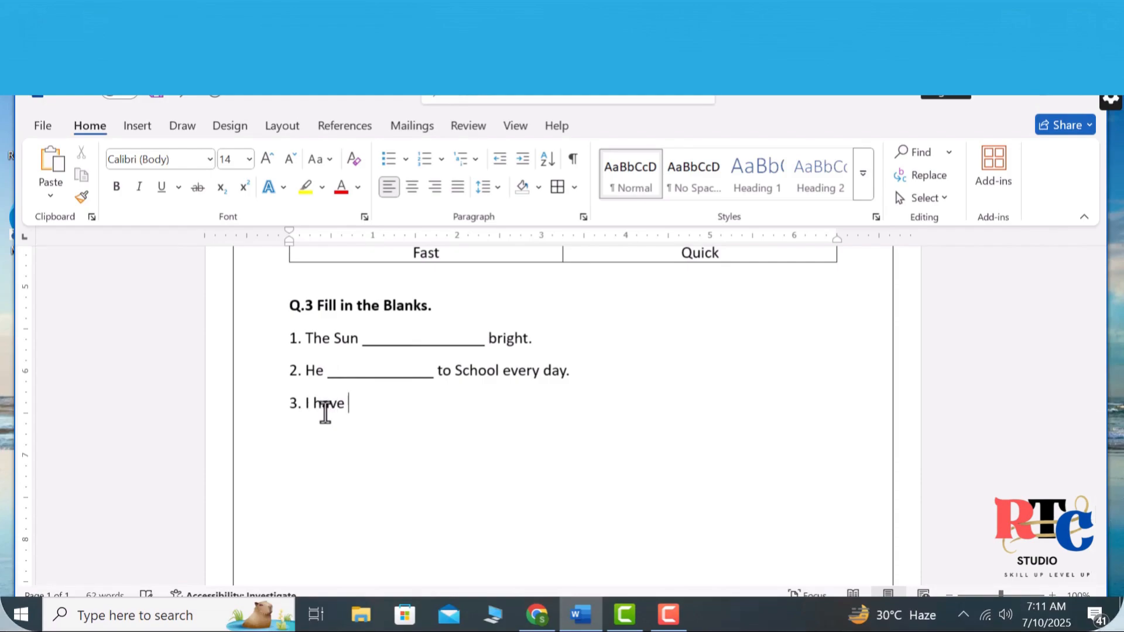
Complete item 3 after "I have" with an underscore blank and "bag.".
text( ____________________)
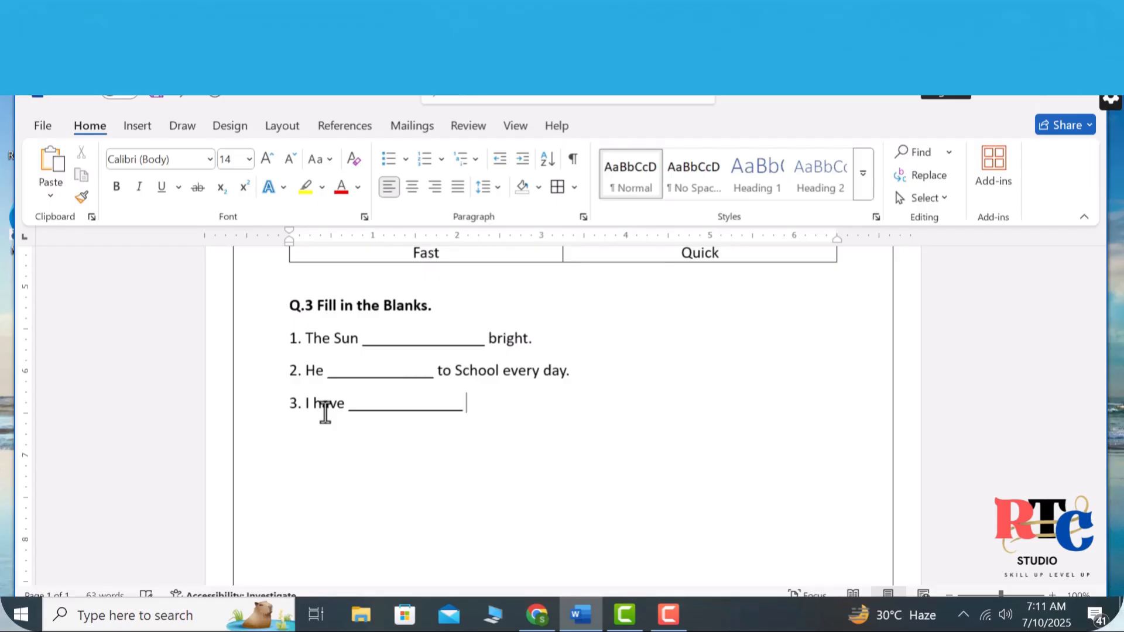
text(ba)
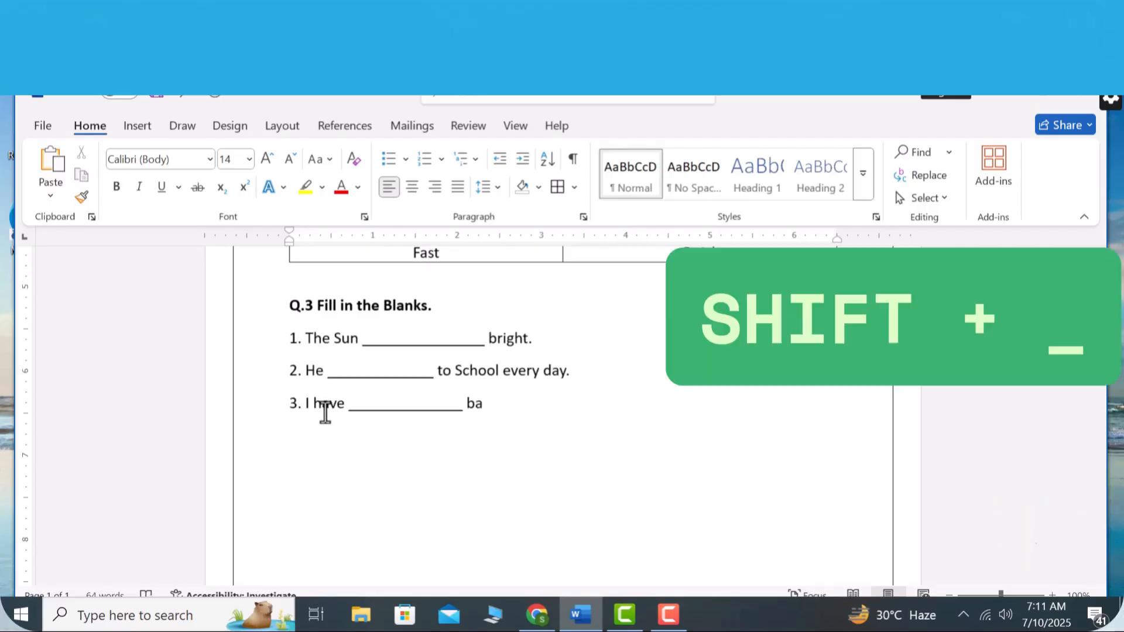
text(g.)
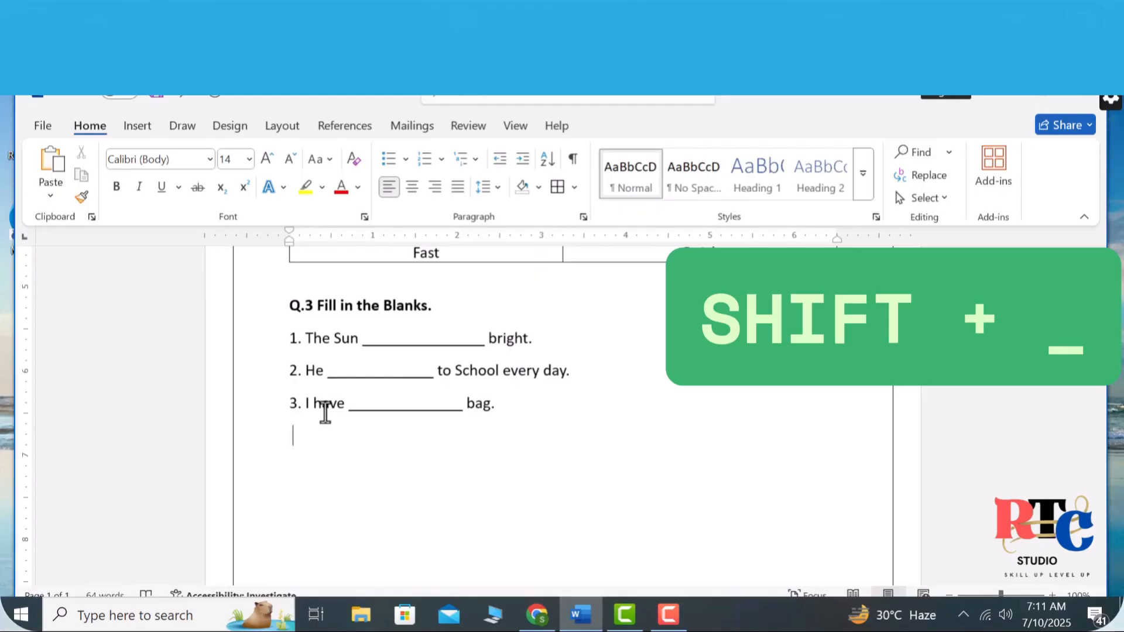
Write about three and a half lines of continuous underscores below item 3.
text(_______________________)
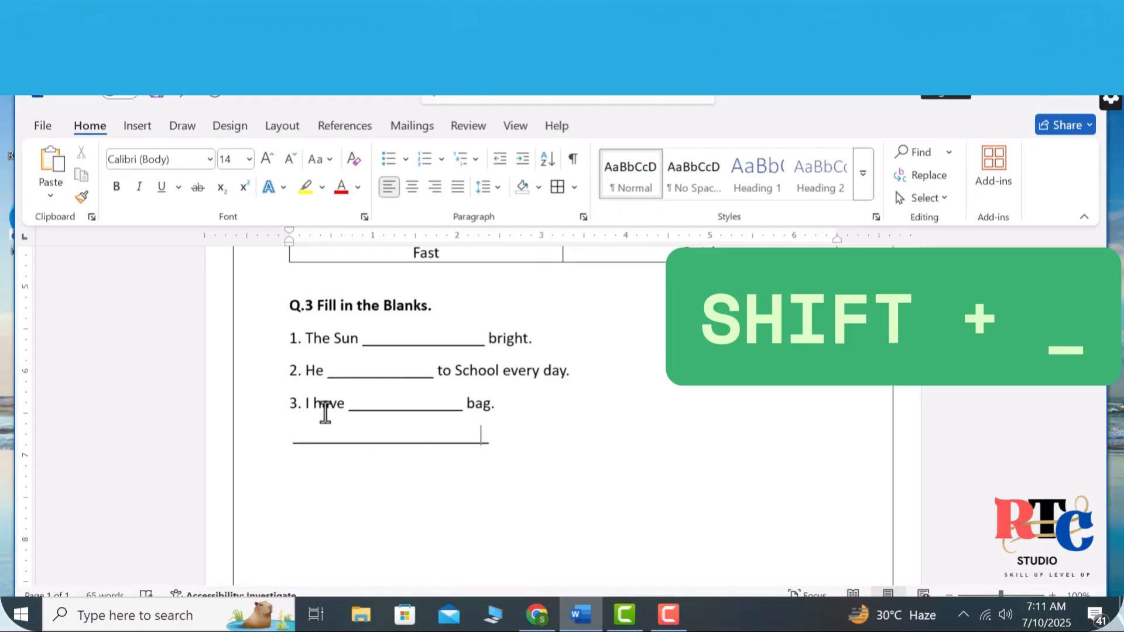
text(_________________________________________)
key(Return)
text(__________________________________________________)
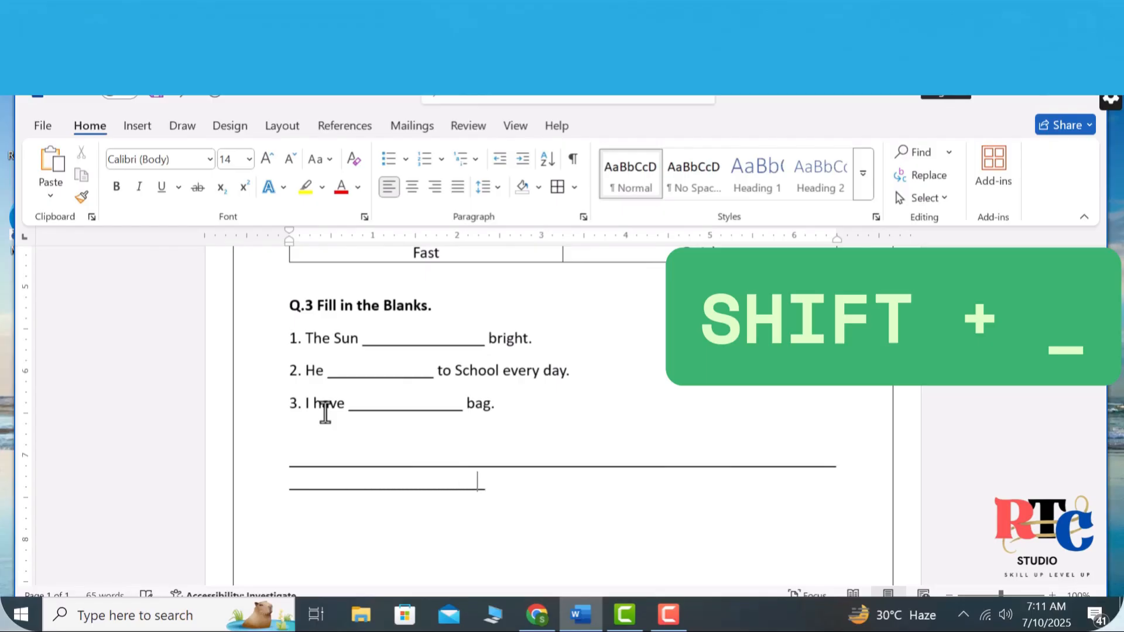
text(________________________________________)
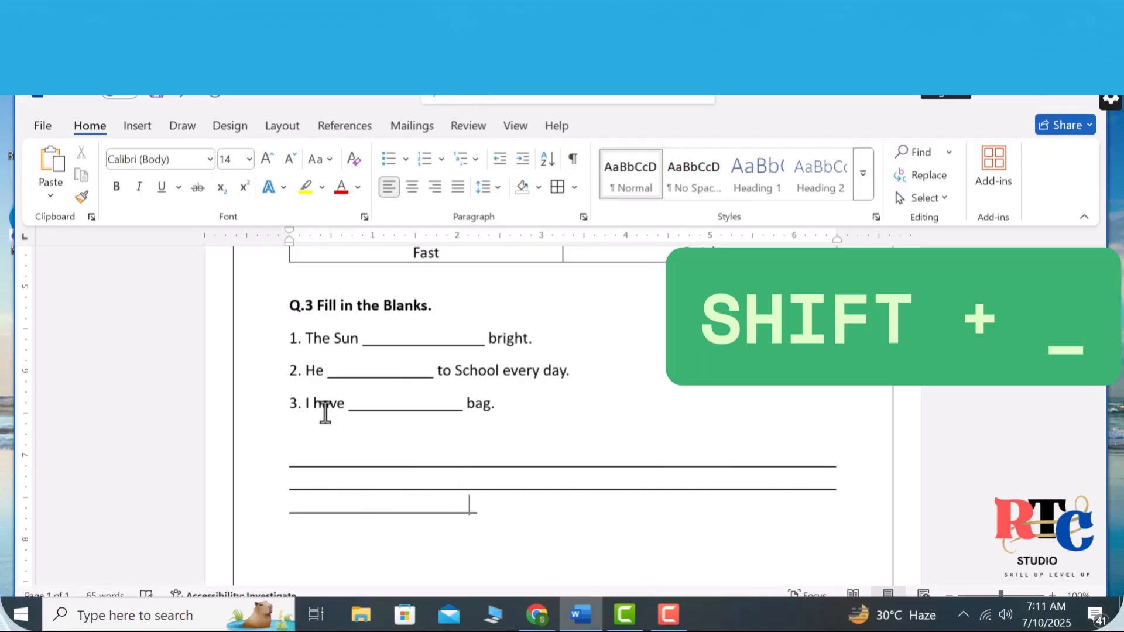
text(___________________________________________________________________)
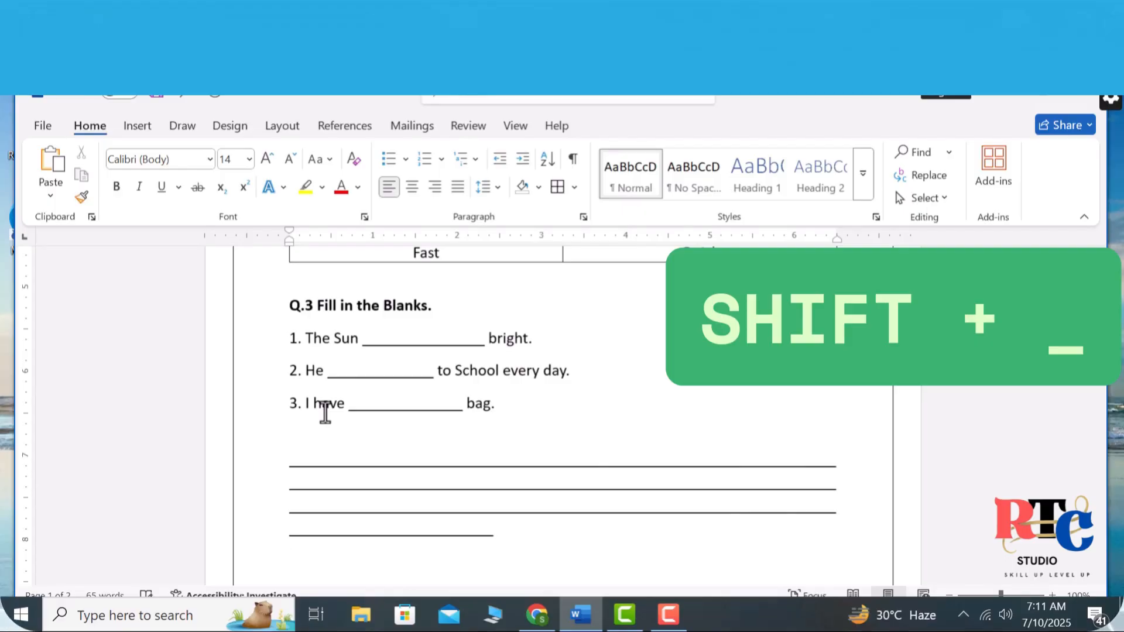
Write the note "Shift + _" below the underscore lines and start a new line after it.
text(Shift + _)
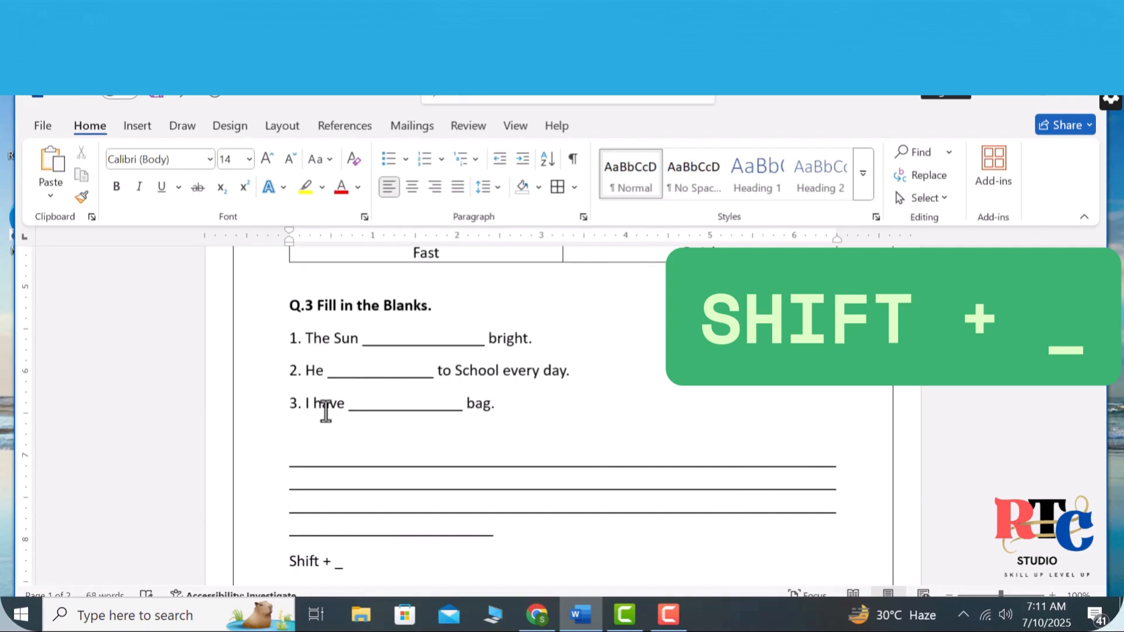
drag(351, 562, 282, 568)
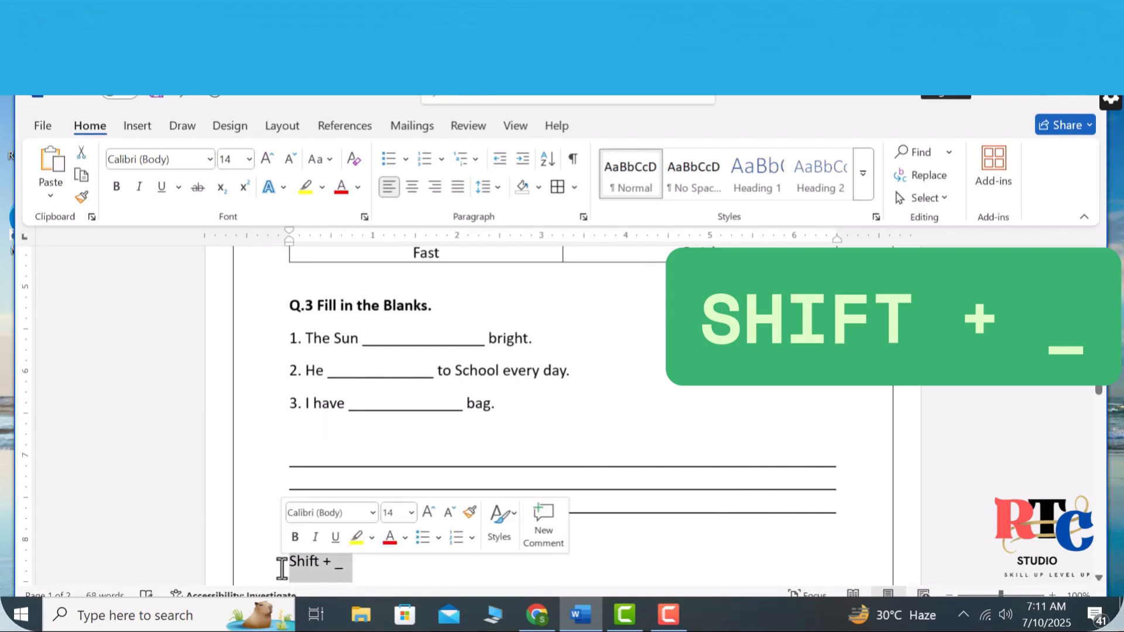
click(383, 582)
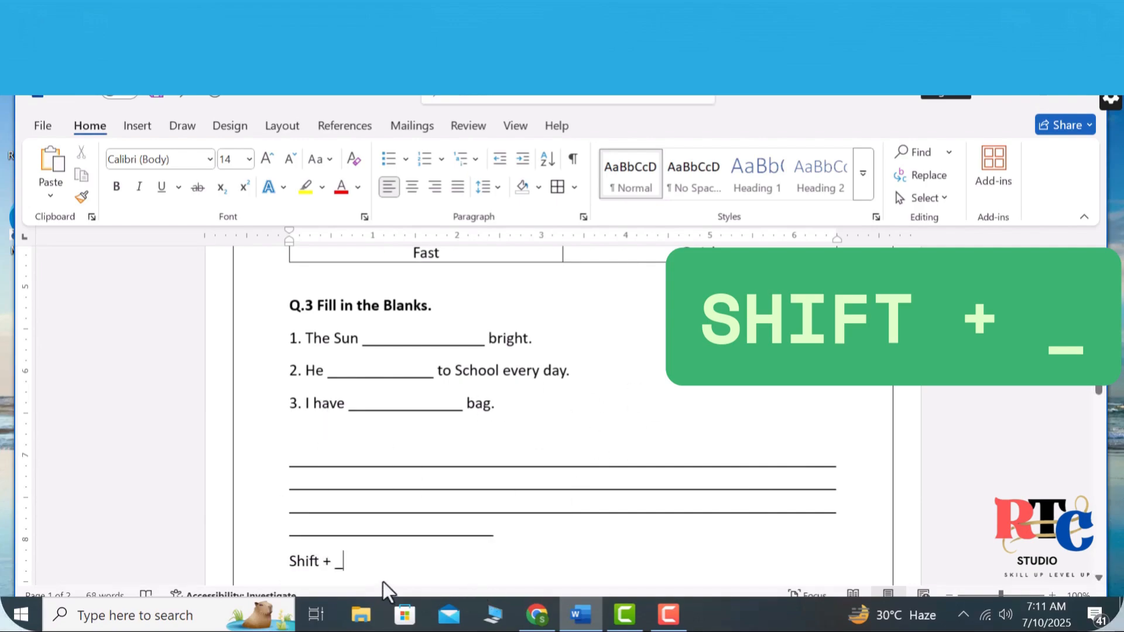
key(Return)
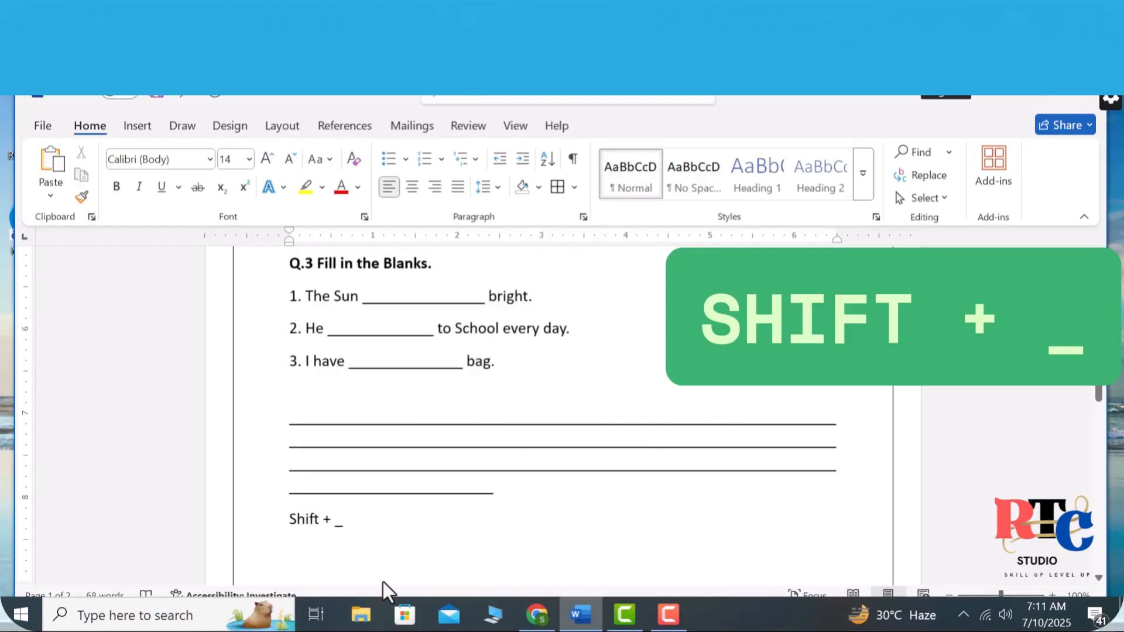
Write more underscores below the "Shift + _" note, and delete this trial text.
text(________________________________________)
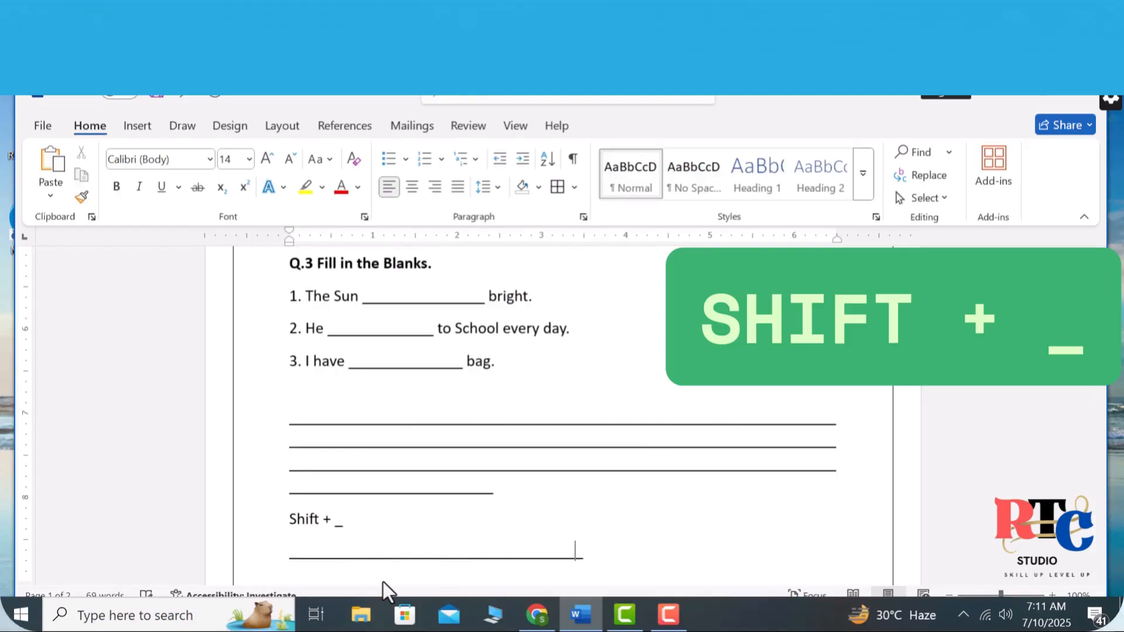
text(__________________________________________________________)
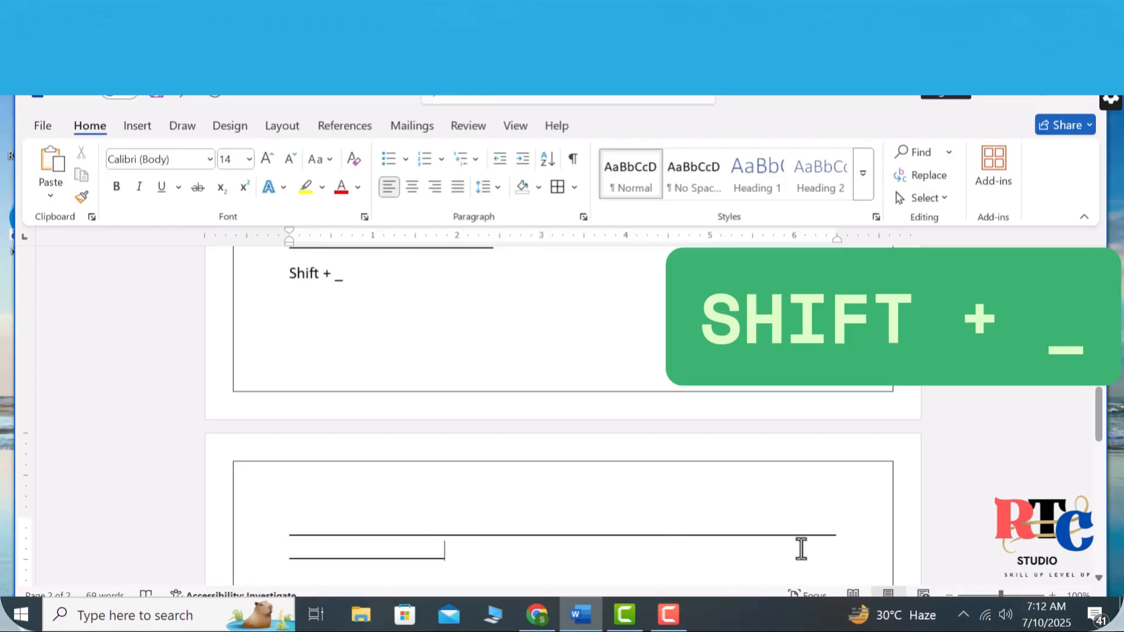
drag(421, 532, 287, 268)
key(BackSpace)
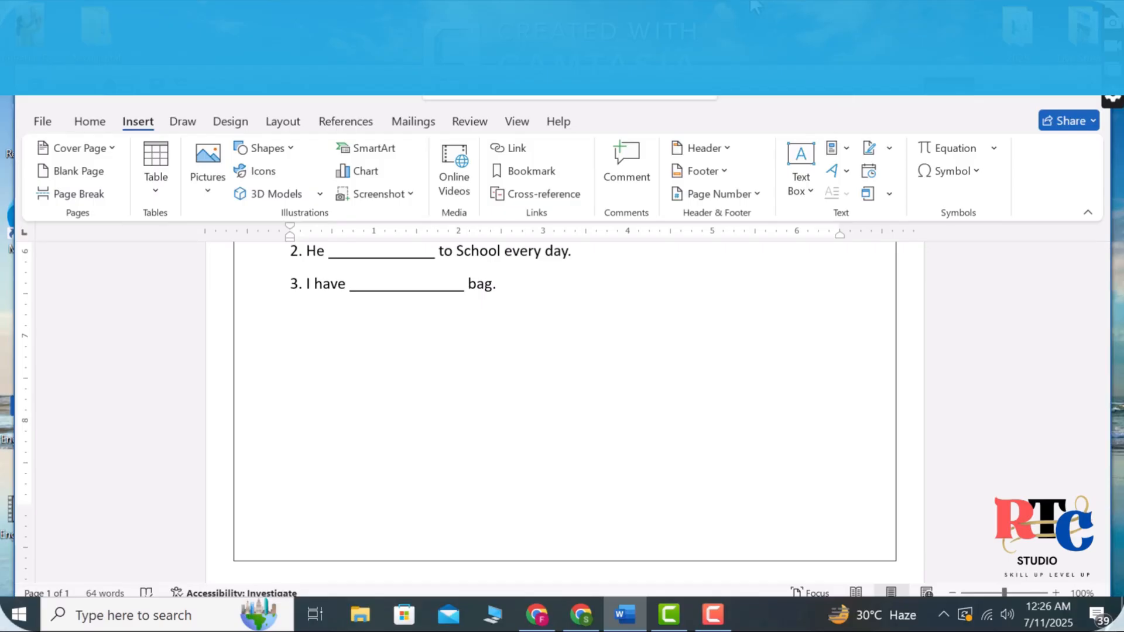
Insert the brown rock picture "Generated_Image_July_04__2025_-_12_02AM-removebg-preview" from the device's Downloads folder below item 3.
click(207, 193)
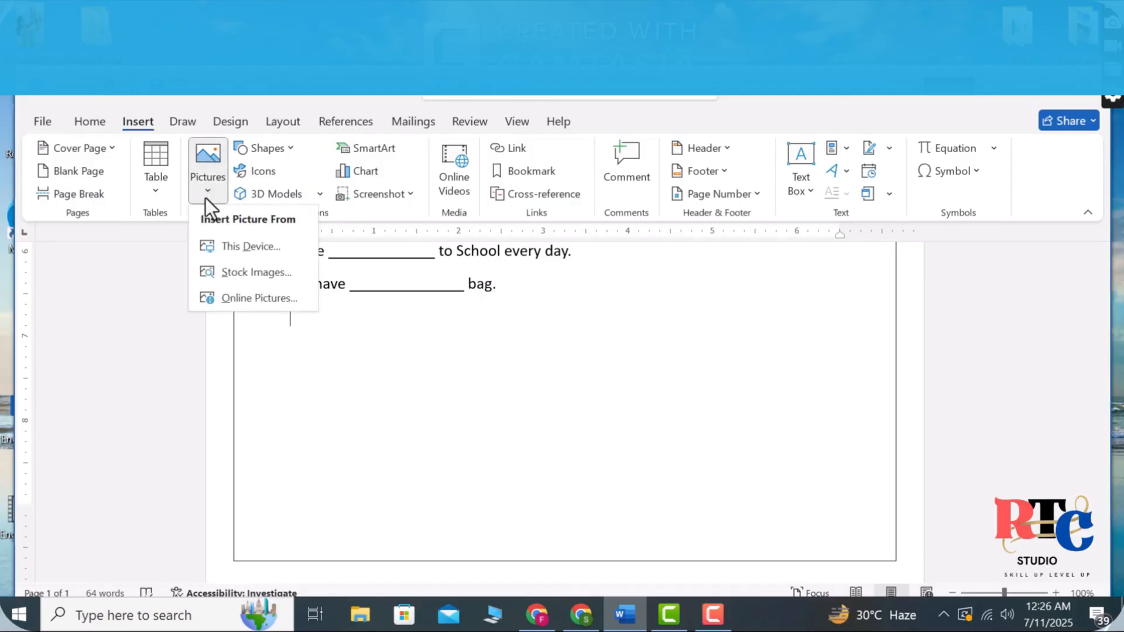
click(240, 246)
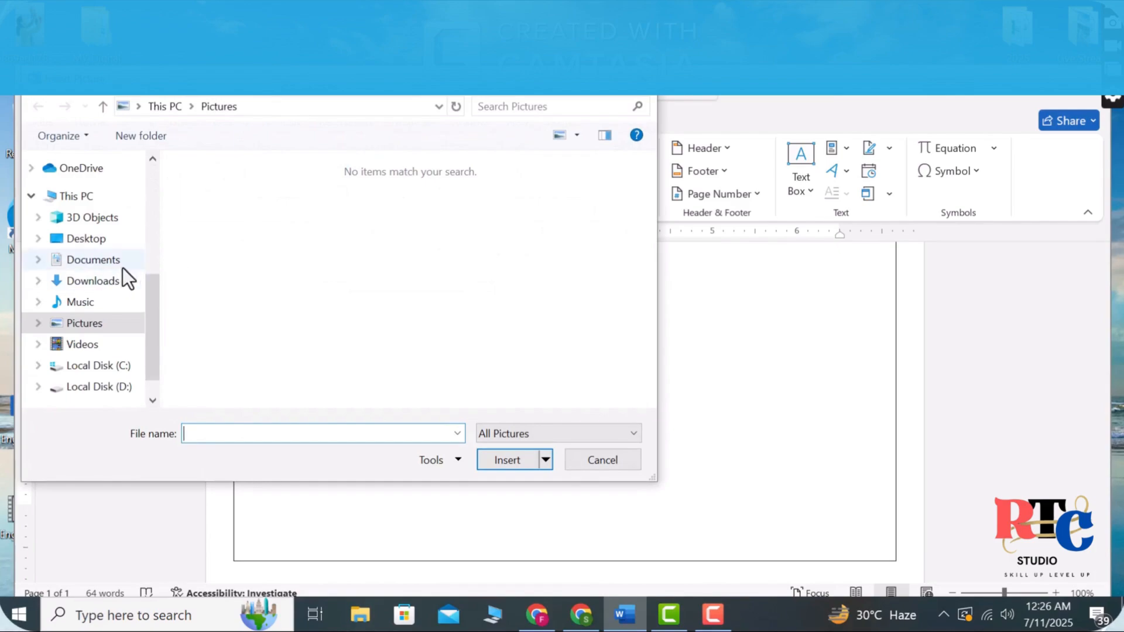
click(122, 283)
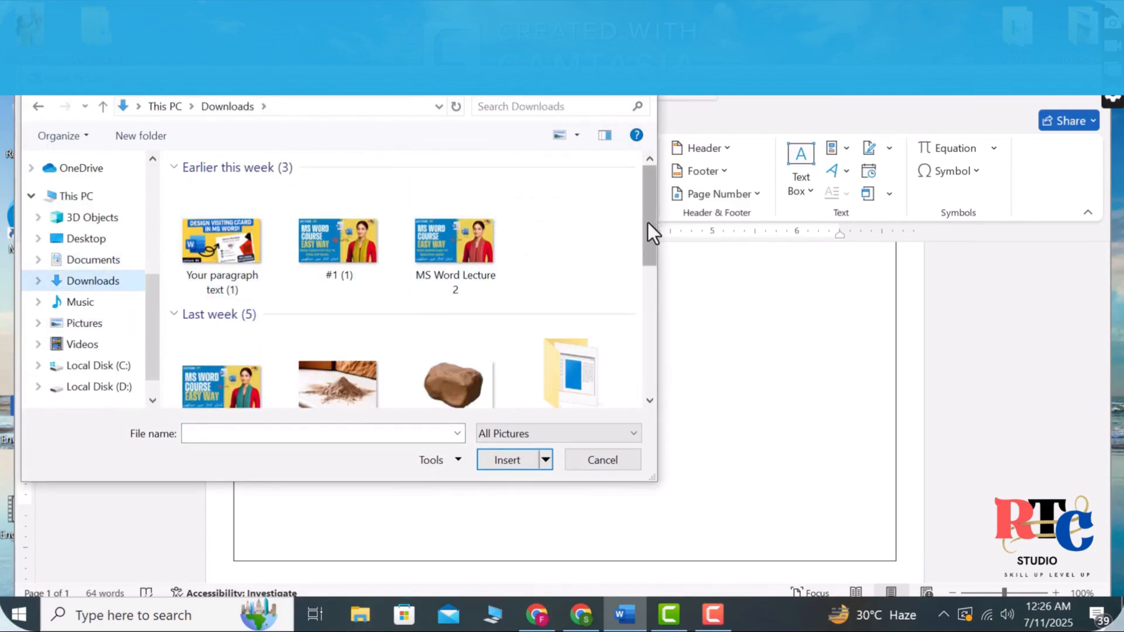
drag(647, 223, 637, 265)
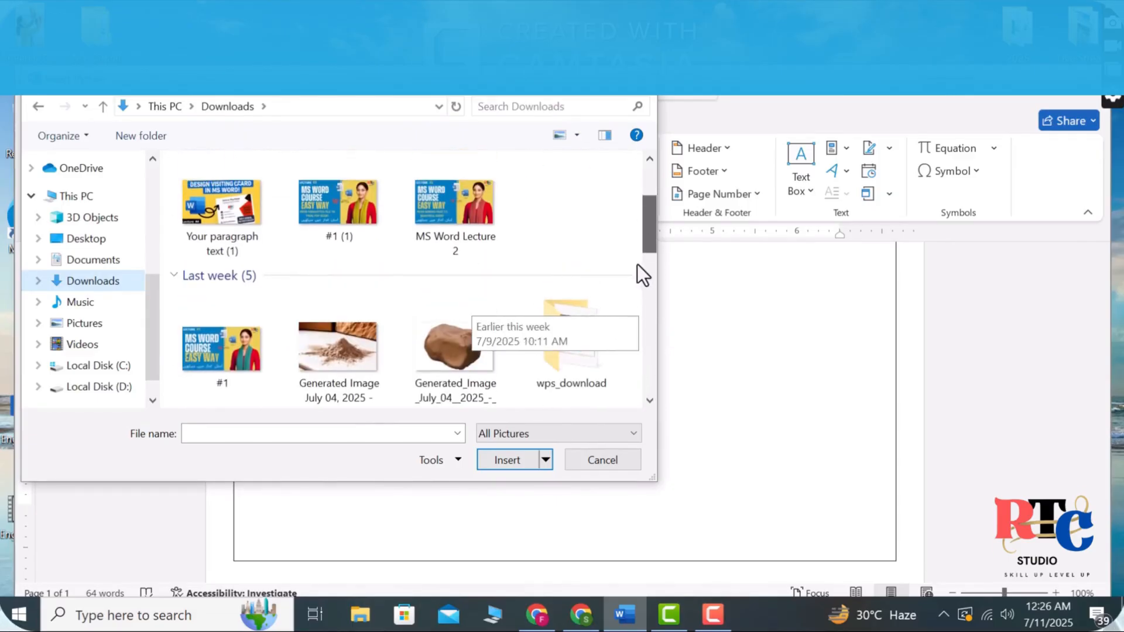
scroll(635, 287, down, 3)
click(488, 280)
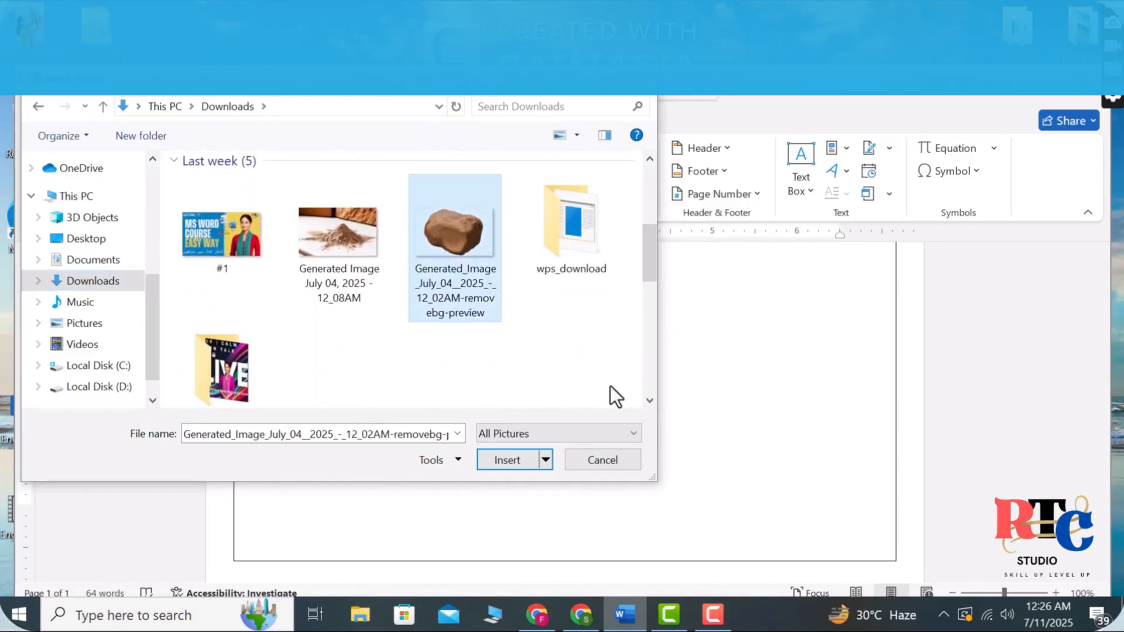
drag(649, 258, 652, 306)
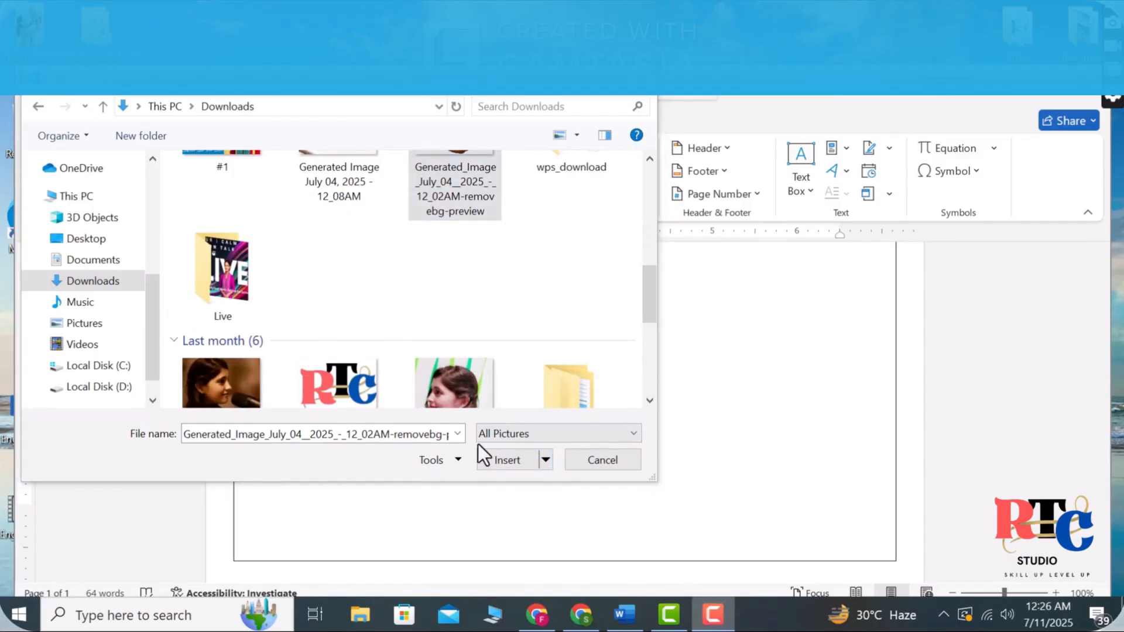
click(501, 465)
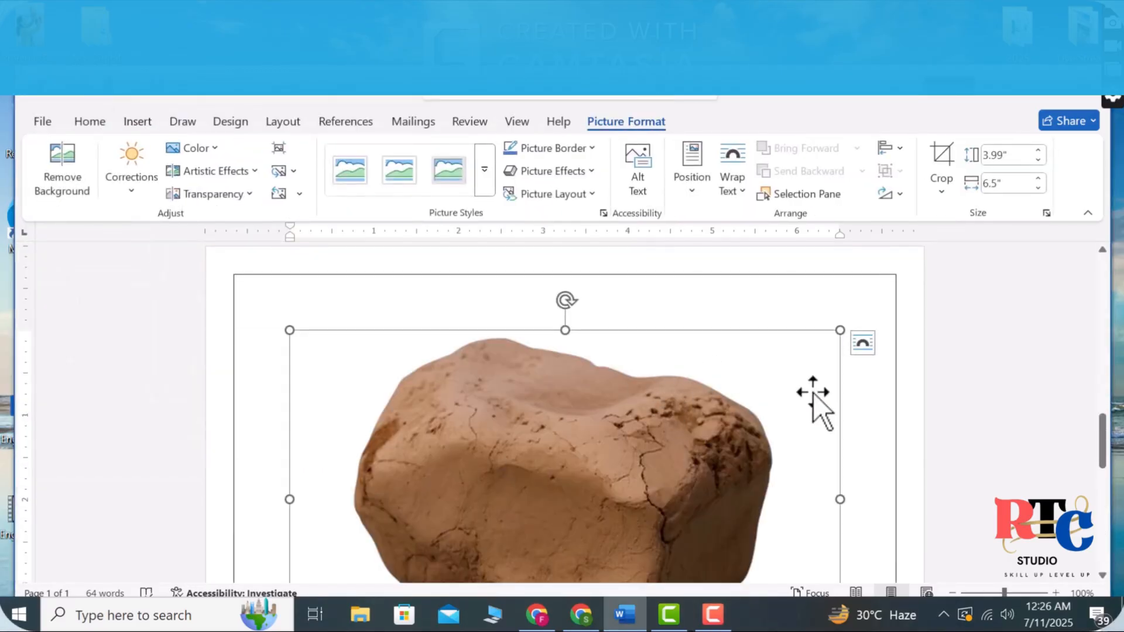
Shrink the rock picture to about 4.94" wide by 3.03" high and put the cursor in the empty space below it.
drag(840, 330, 396, 413)
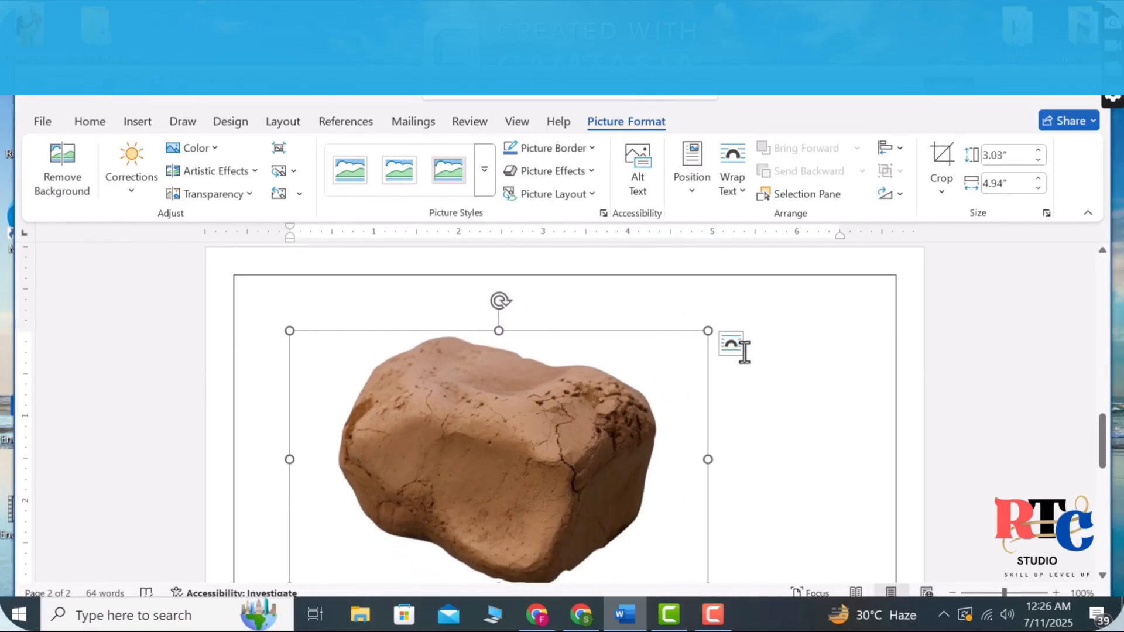
click(739, 351)
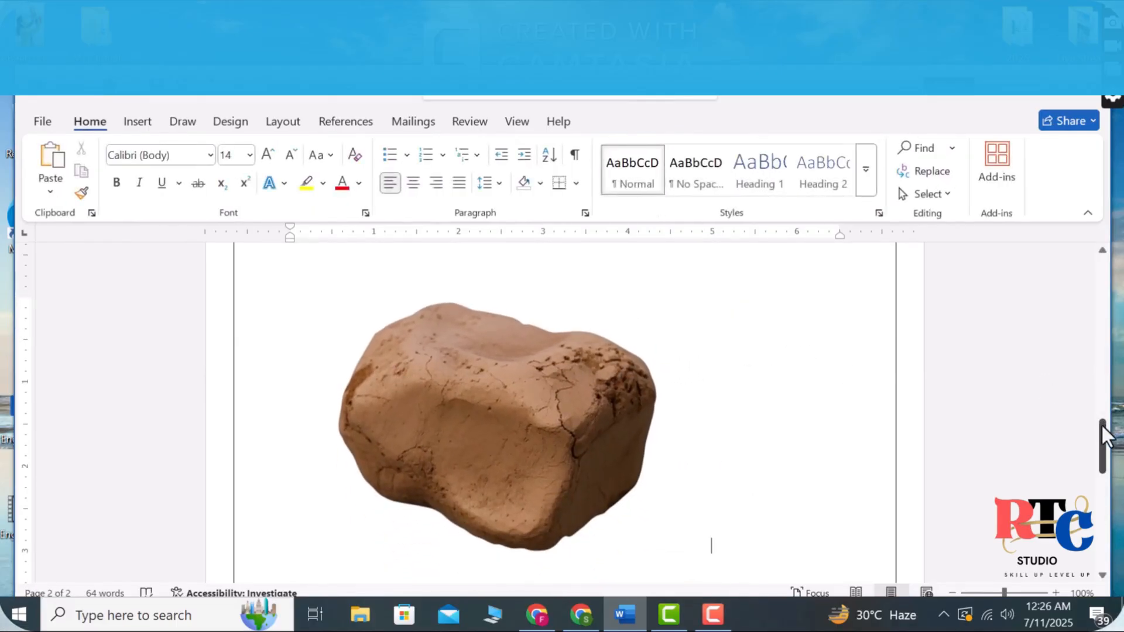
drag(1104, 433, 1104, 476)
click(416, 399)
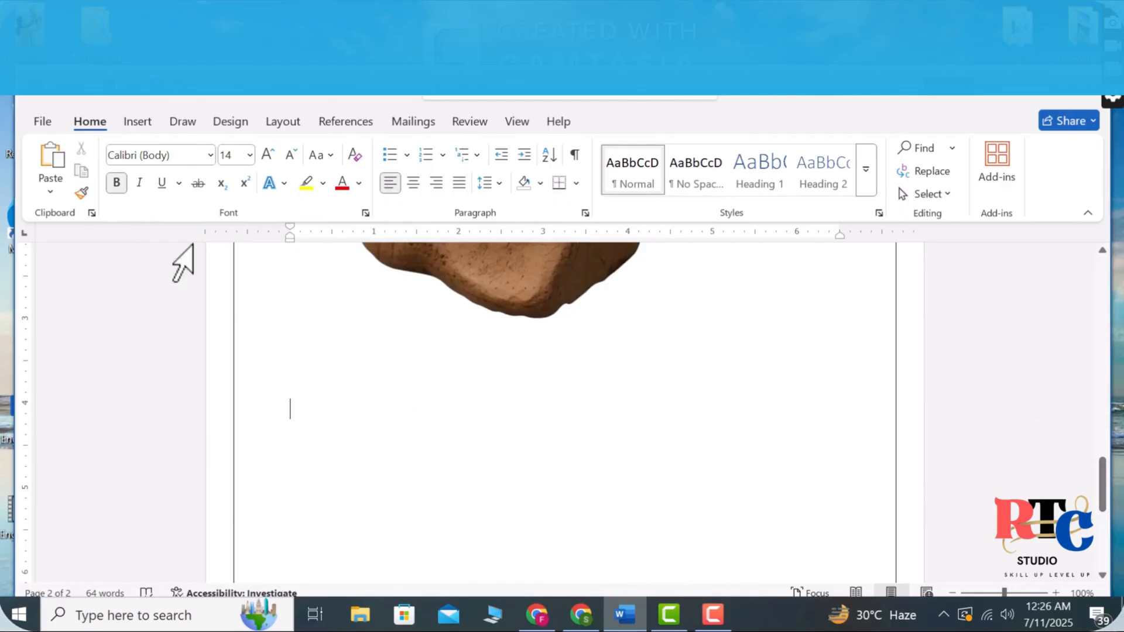
Insert the sitting cat icon from the stock icons, found by searching "cat", in the empty space below the rock picture.
click(143, 116)
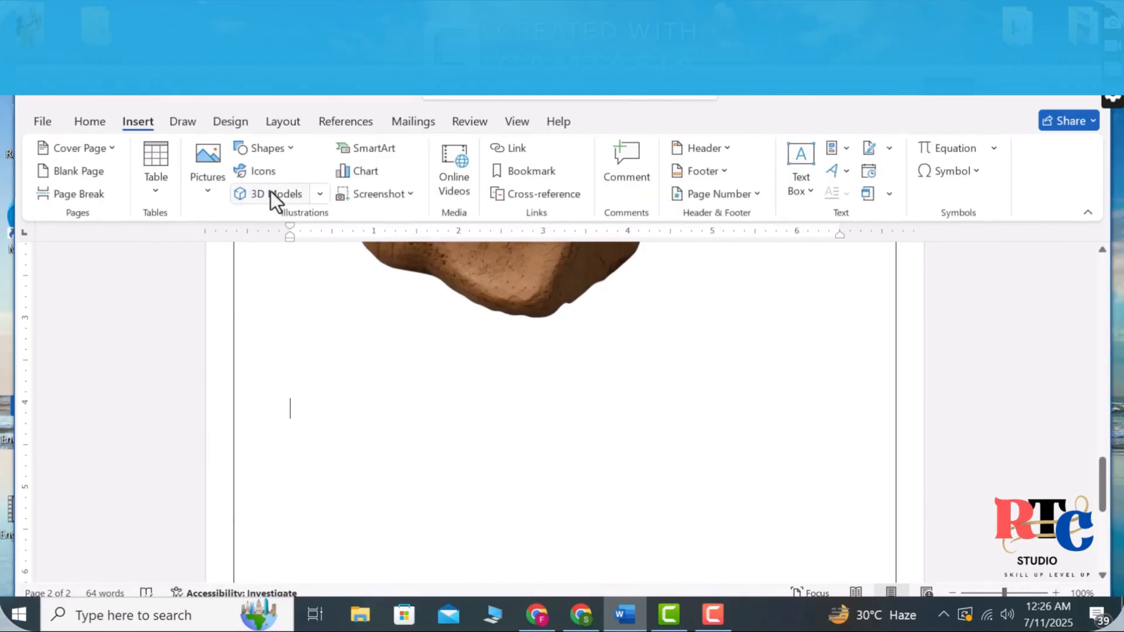
click(279, 153)
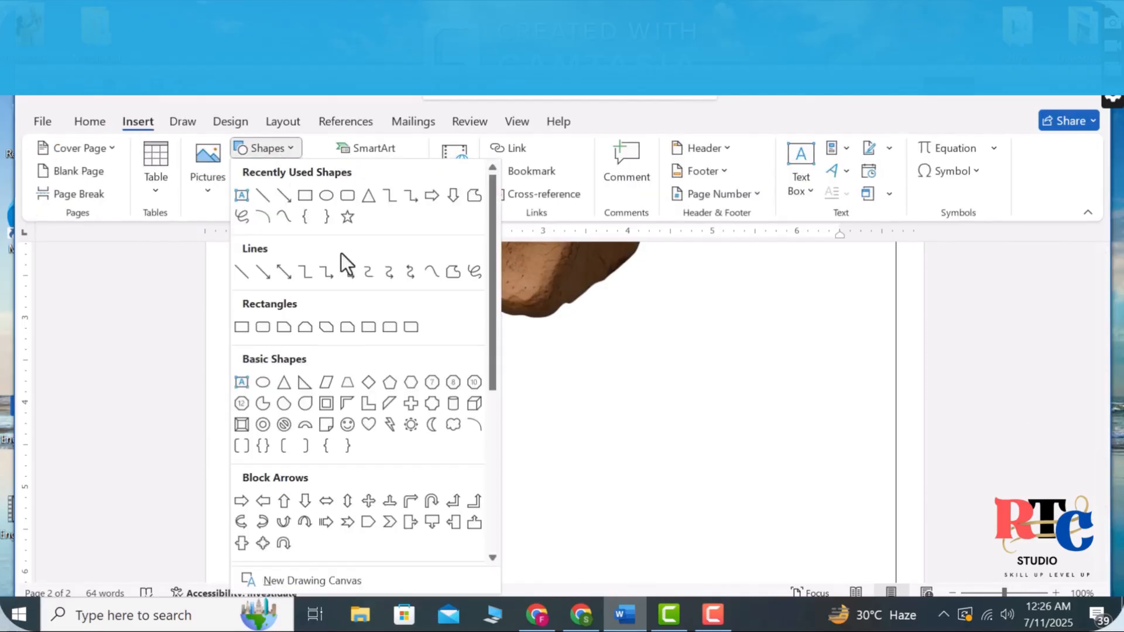
click(208, 178)
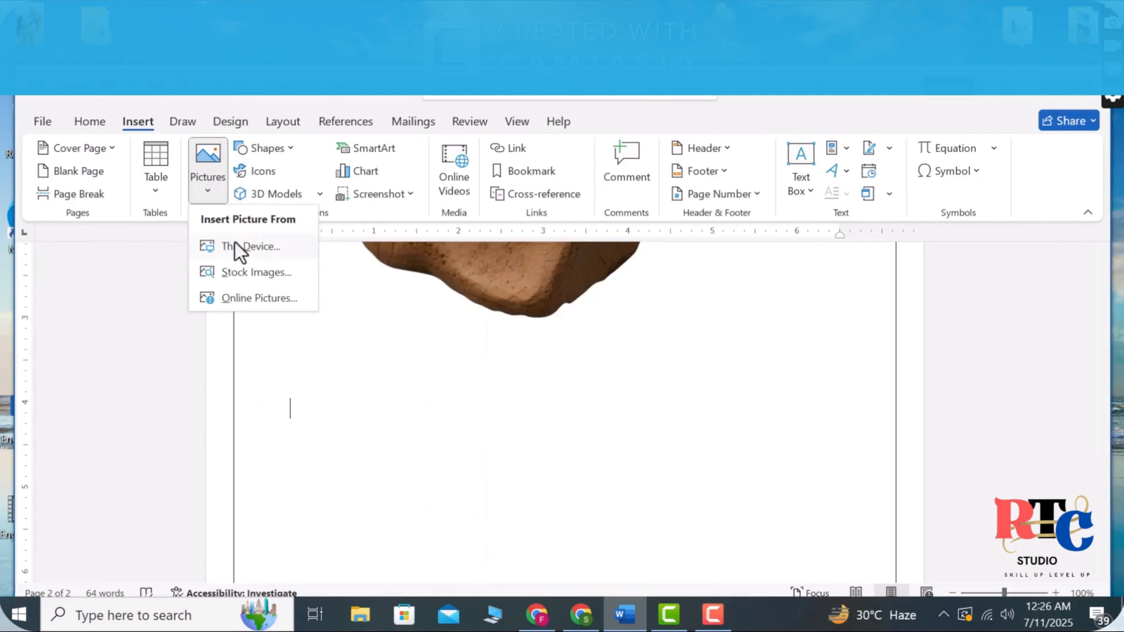
click(239, 277)
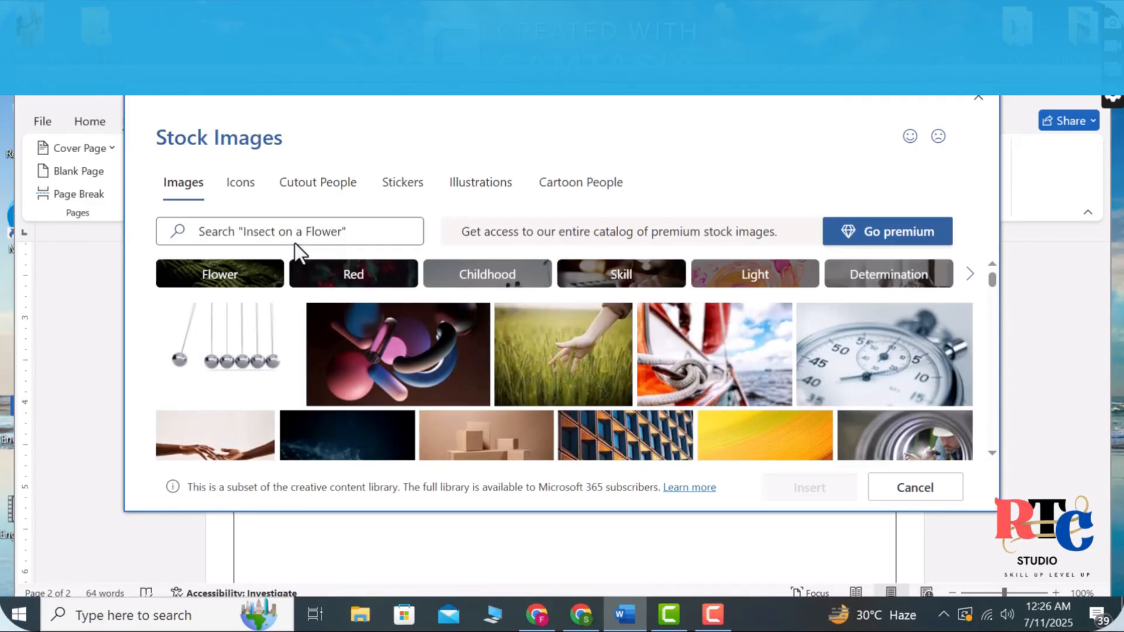
click(243, 185)
click(296, 231)
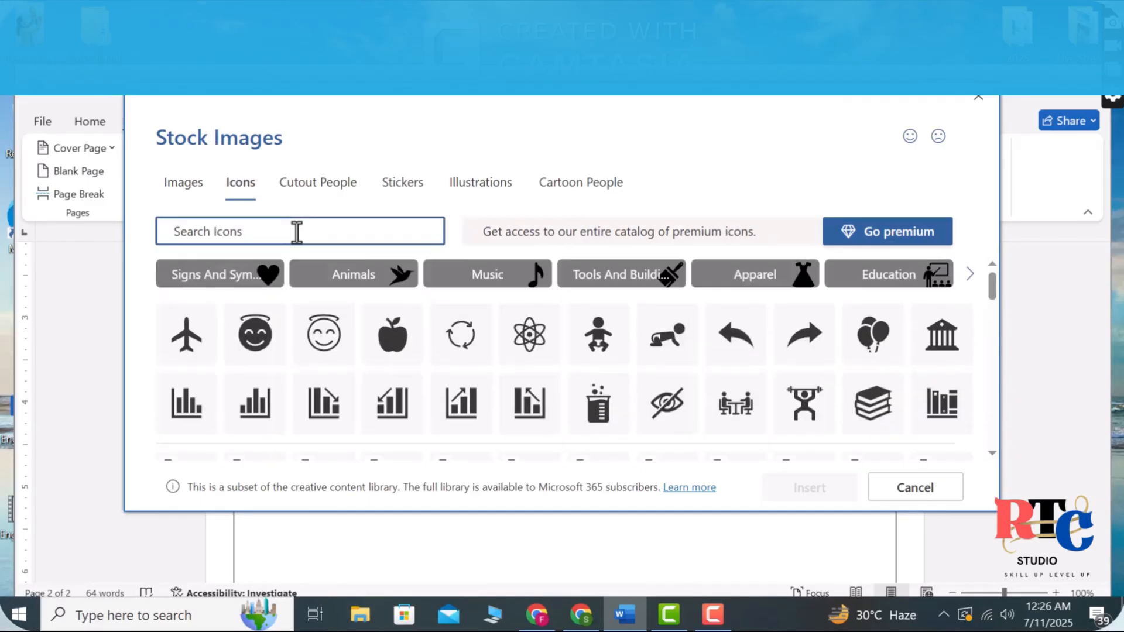
text(cat)
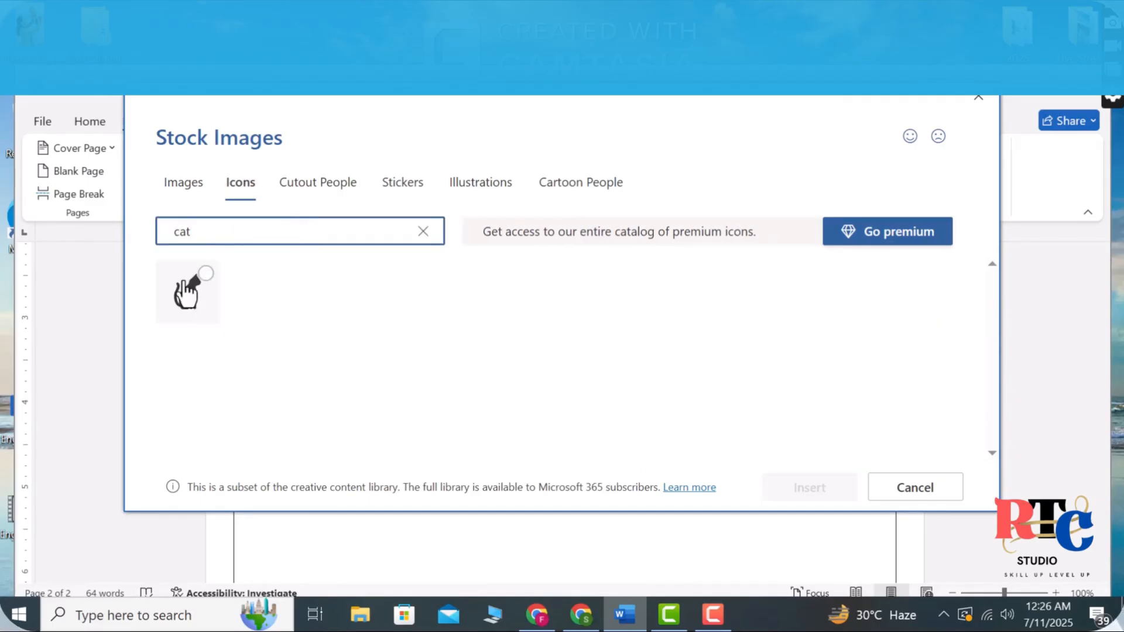
click(208, 275)
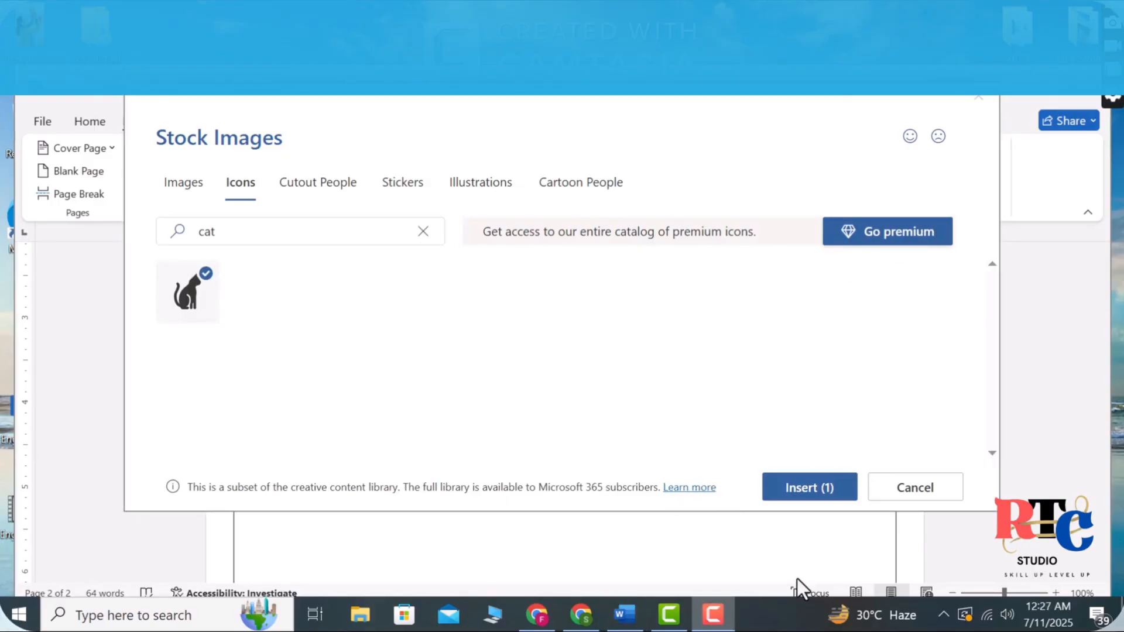
click(783, 488)
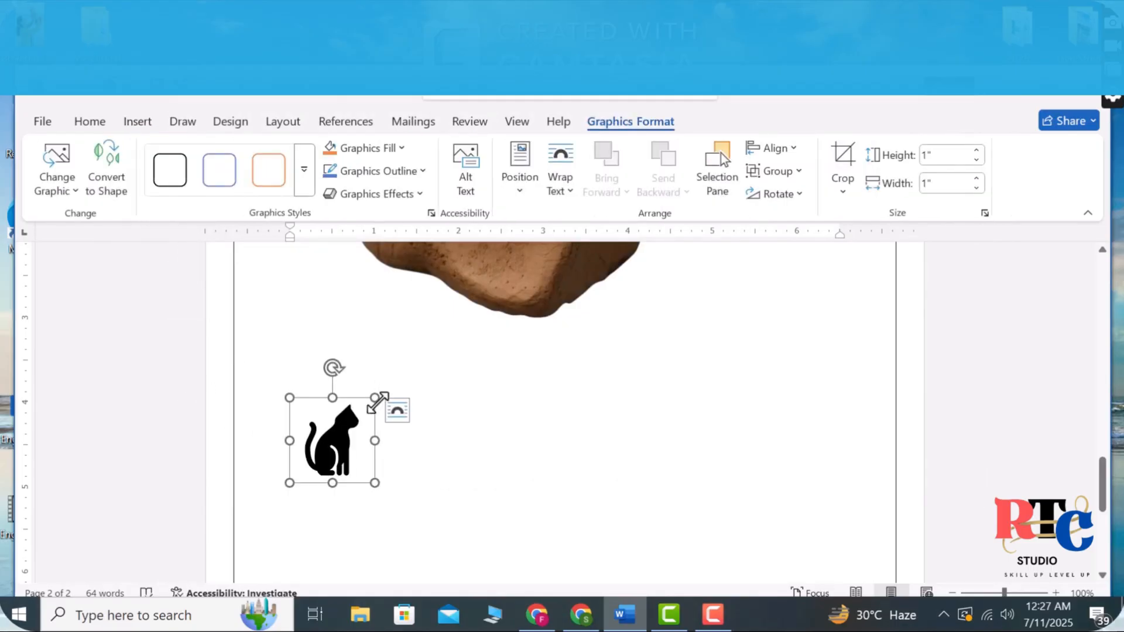
Enlarge the cat icon to about 1.94" by 1.94", set its wrapping to In Front of Text, and nudge it slightly.
drag(376, 401, 455, 369)
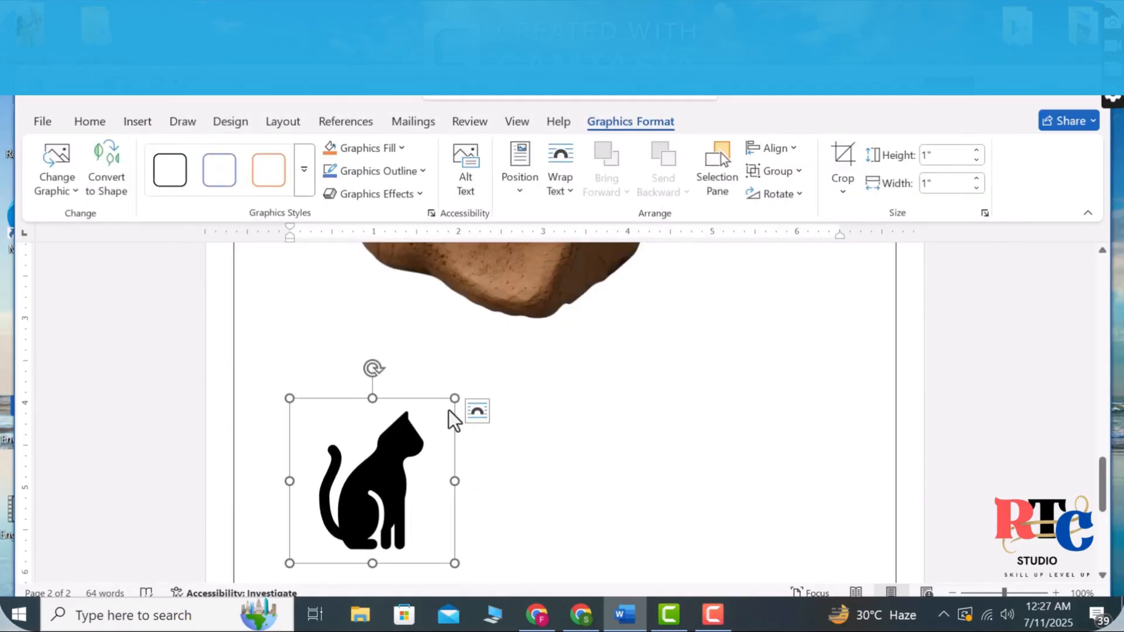
click(478, 414)
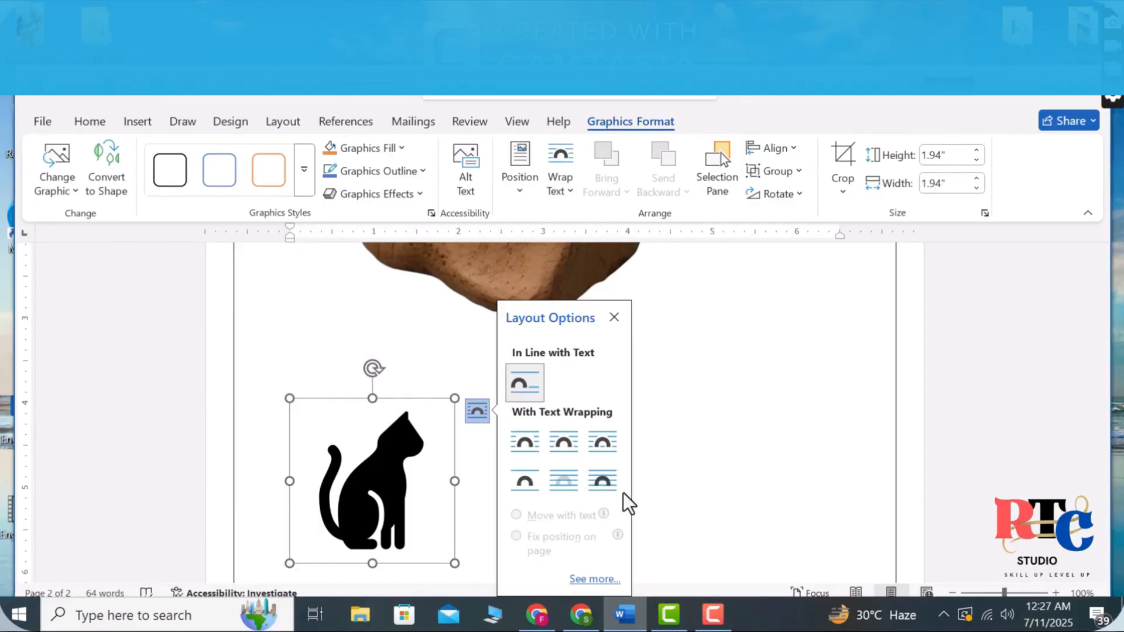
click(607, 486)
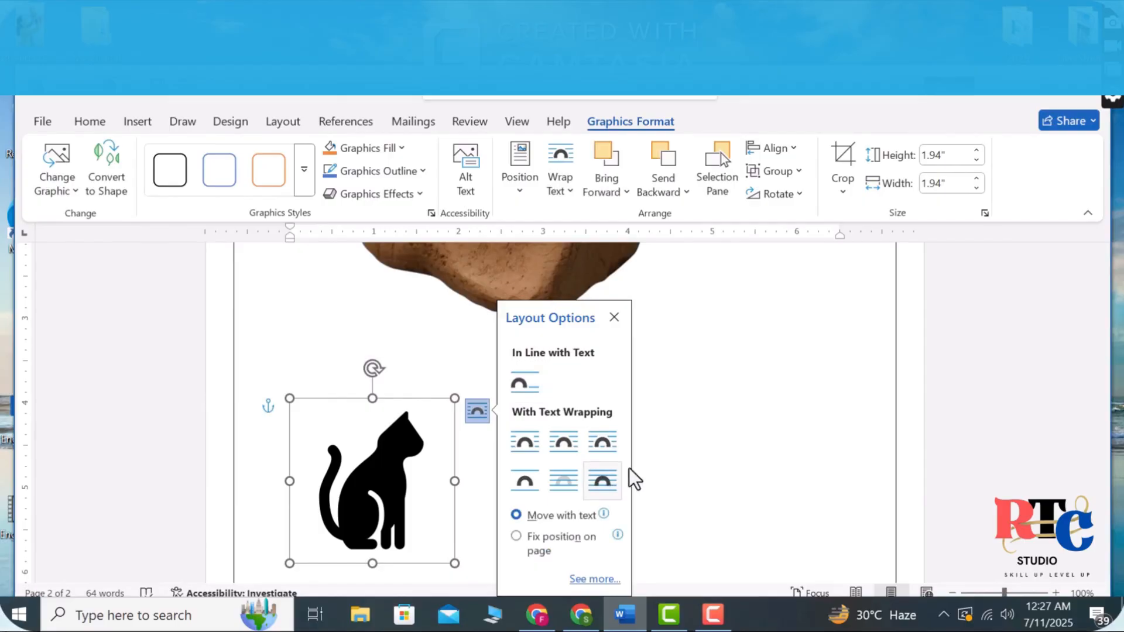
click(708, 442)
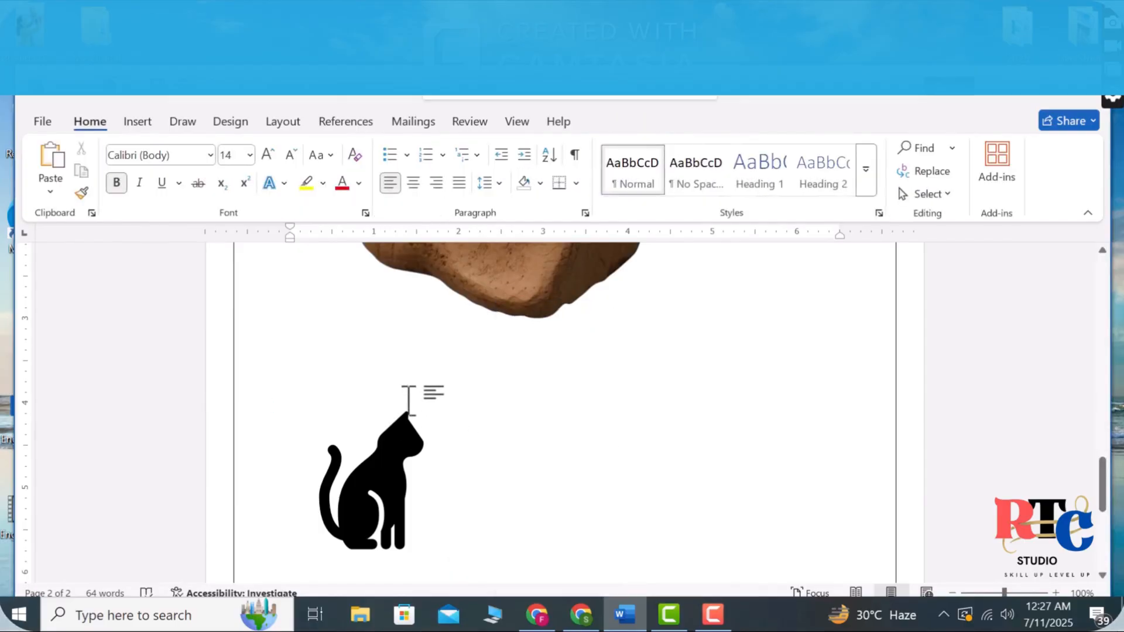
click(412, 421)
drag(433, 402, 406, 403)
click(710, 431)
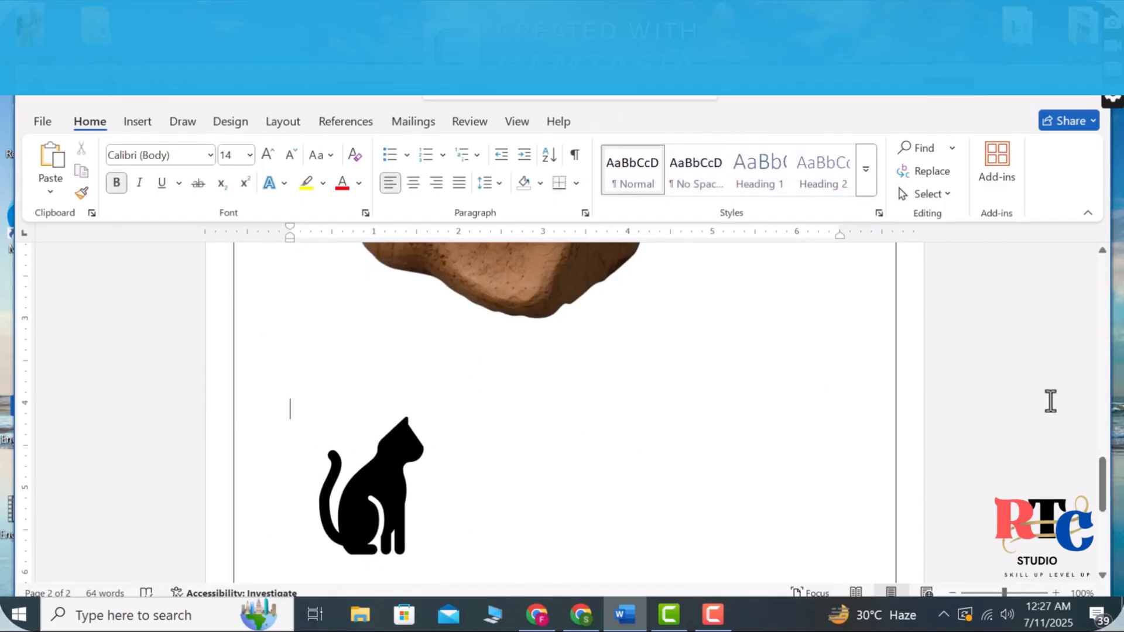
Delete the brown rock picture and remove the extra blank lines between item 3 and the cat icon.
drag(1097, 477, 1087, 424)
click(531, 431)
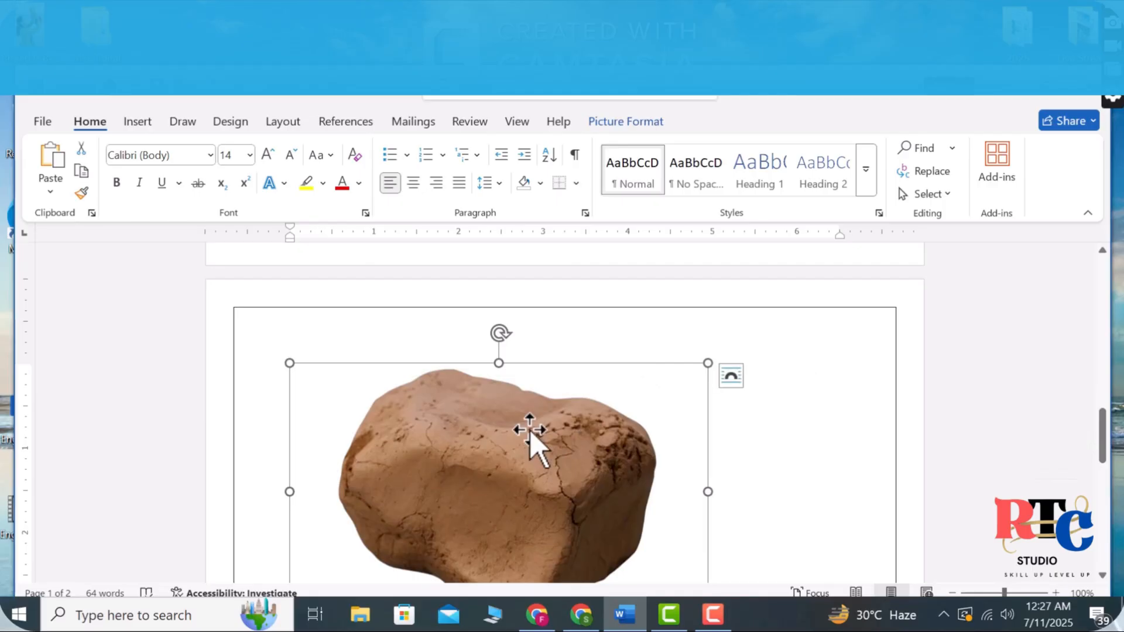
key(Delete)
click(325, 372)
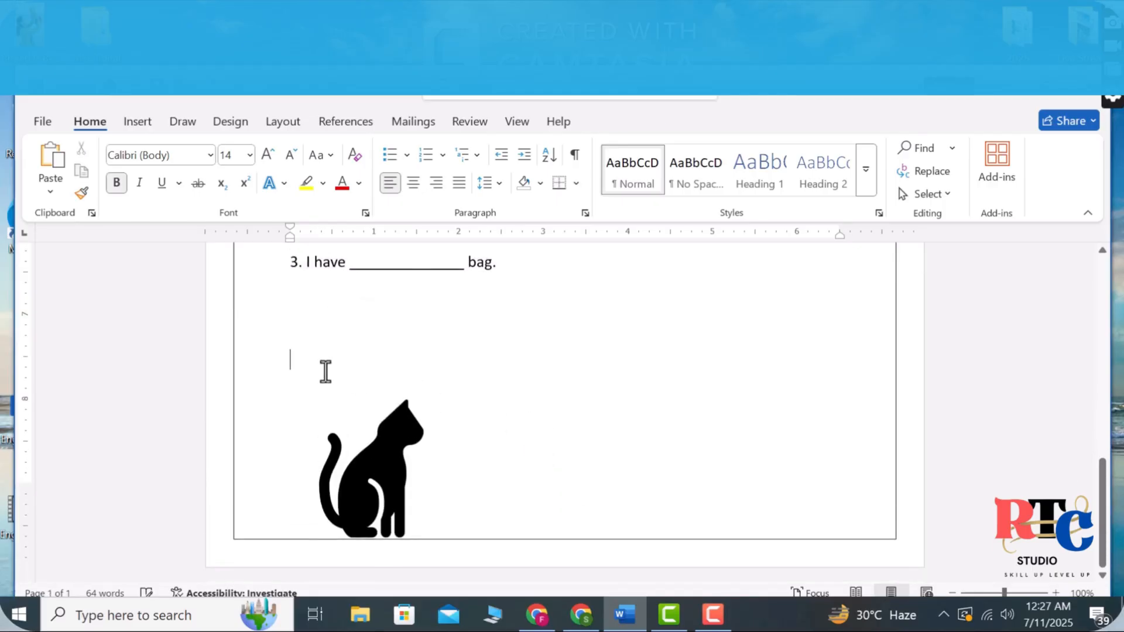
key(BackSpace)
key(BackSpace)
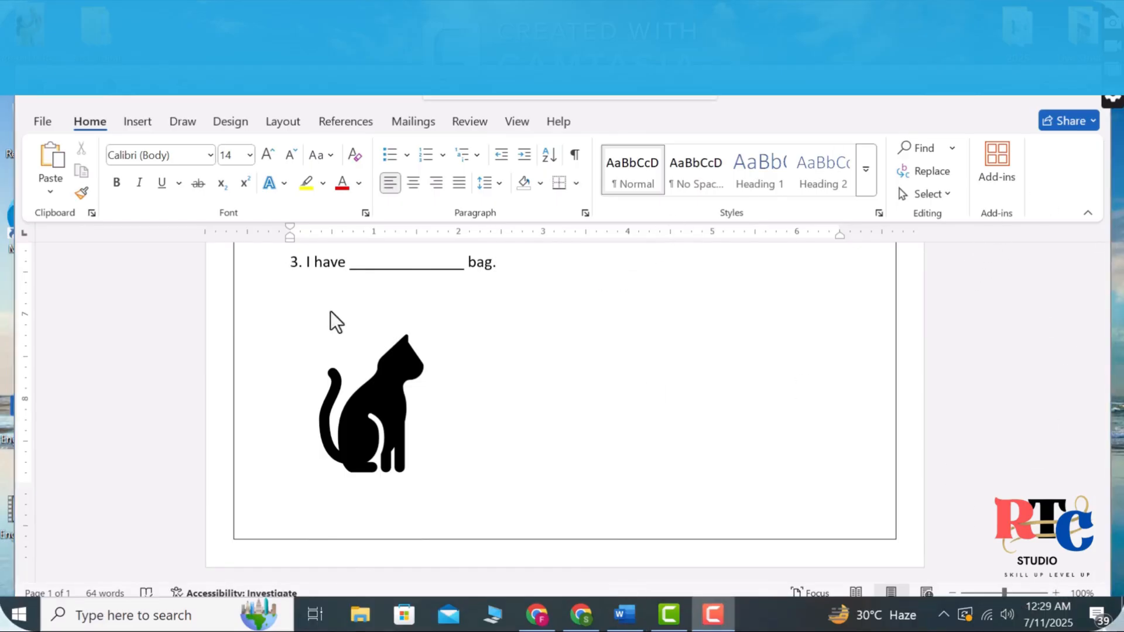
Move the cat icon up beneath item 3 and add blank lines until the cursor sits just below the icon.
drag(363, 396, 362, 361)
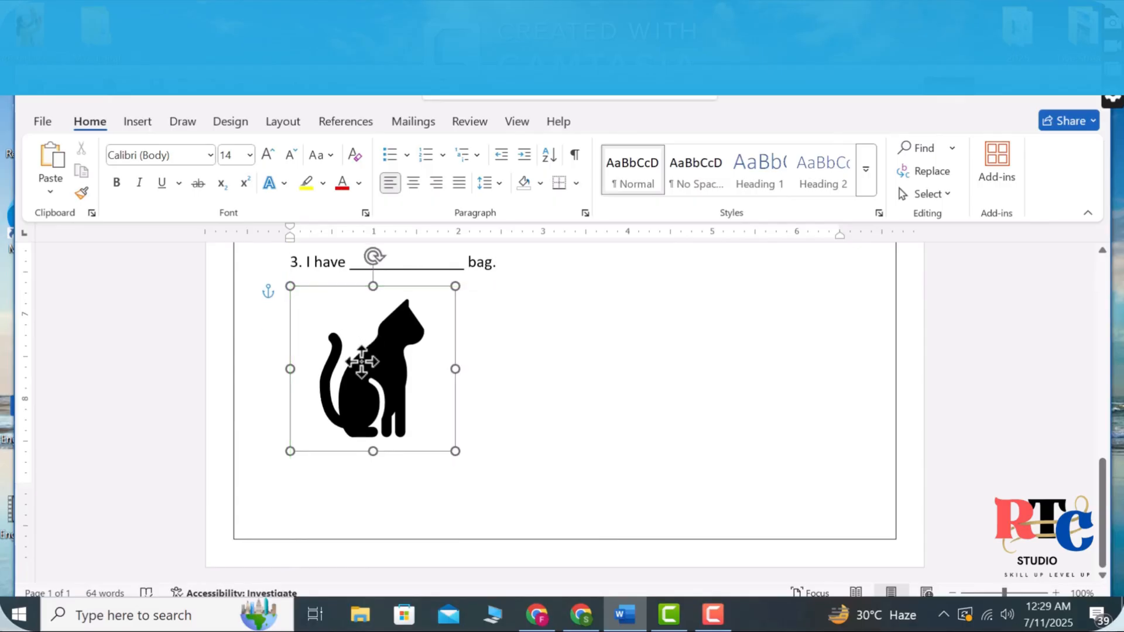
click(346, 484)
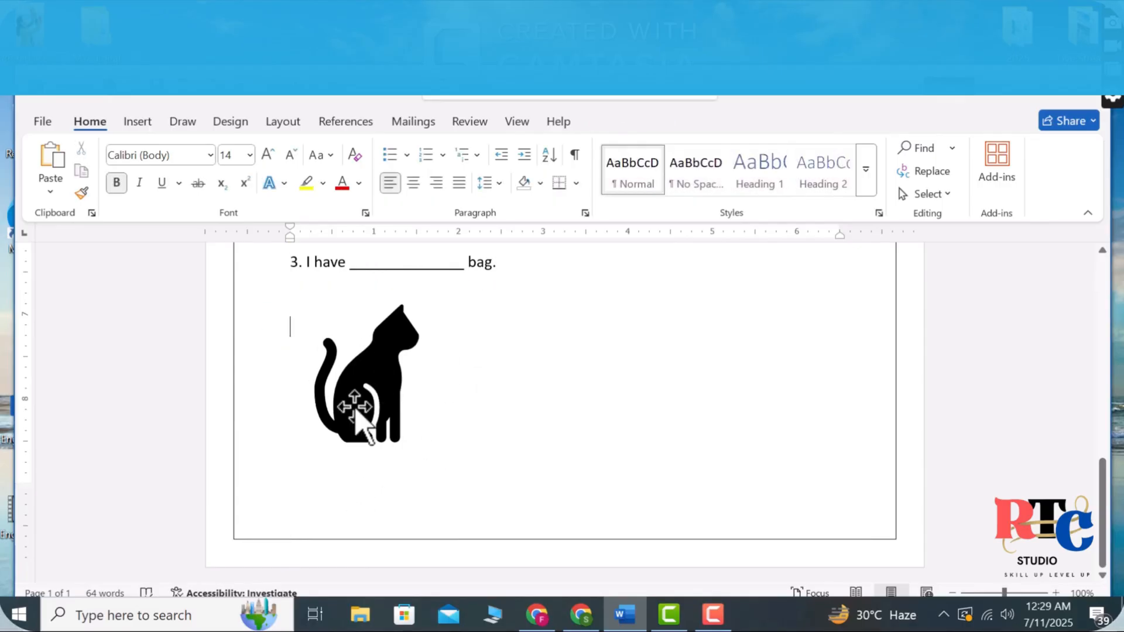
key(Return)
key(Return)
key(Return)
key(Return)
key(Return)
key(Return)
key(Return)
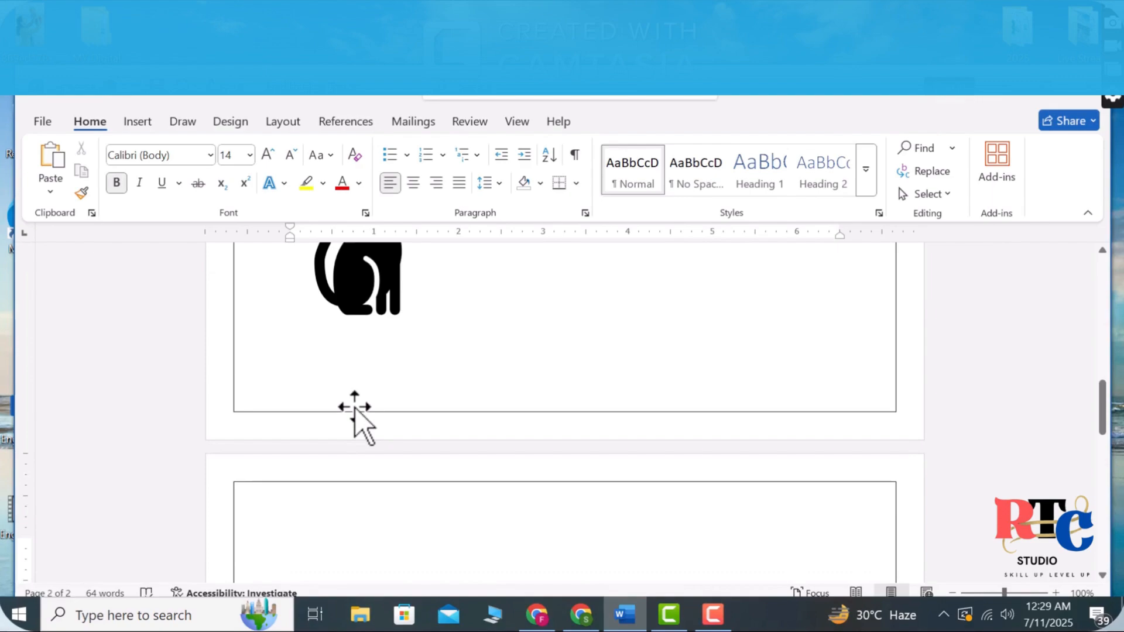
key(BackSpace)
key(BackSpace)
key(BackSpace)
key(BackSpace)
key(BackSpace)
key(BackSpace)
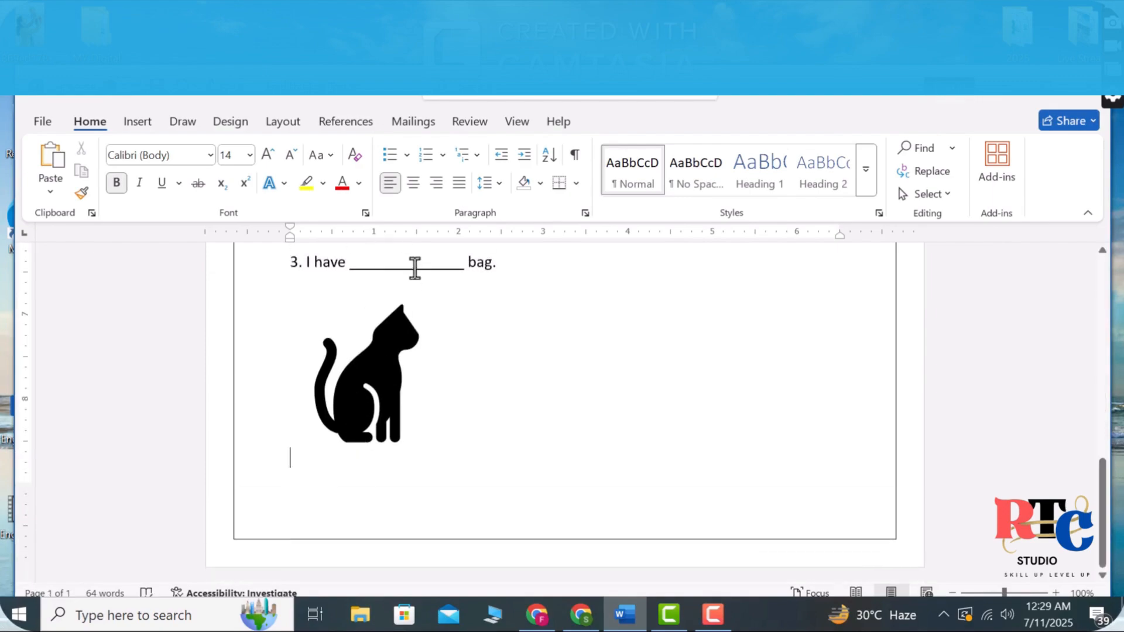
Write the bold heading "Q.4 Look At the Picture and tick the correct Answer" on the line below the cat icon.
click(327, 292)
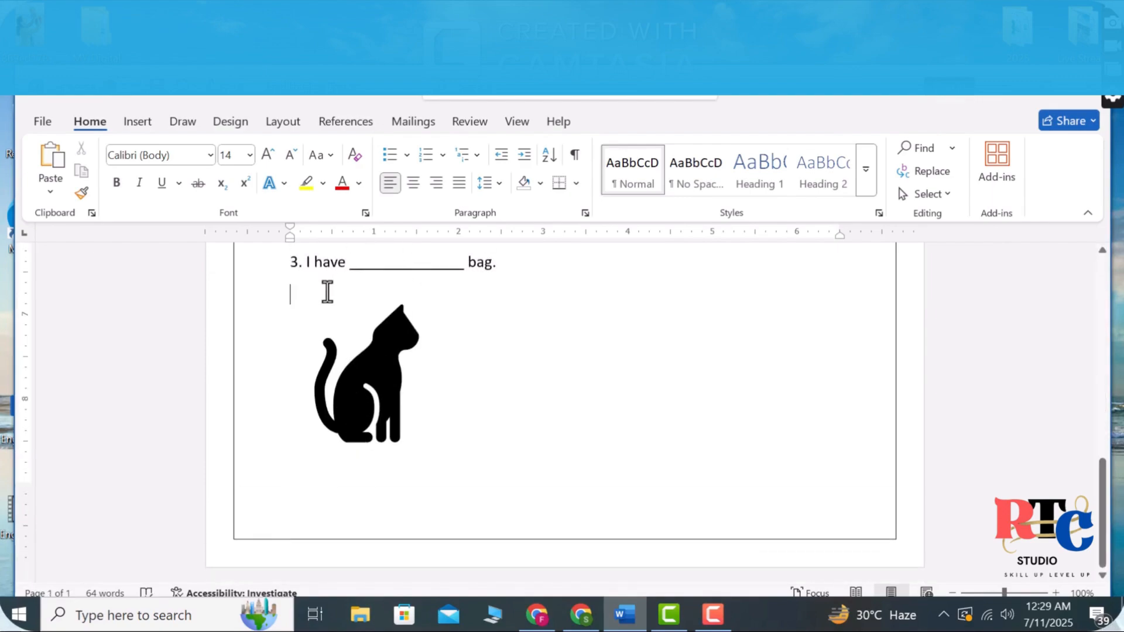
click(319, 472)
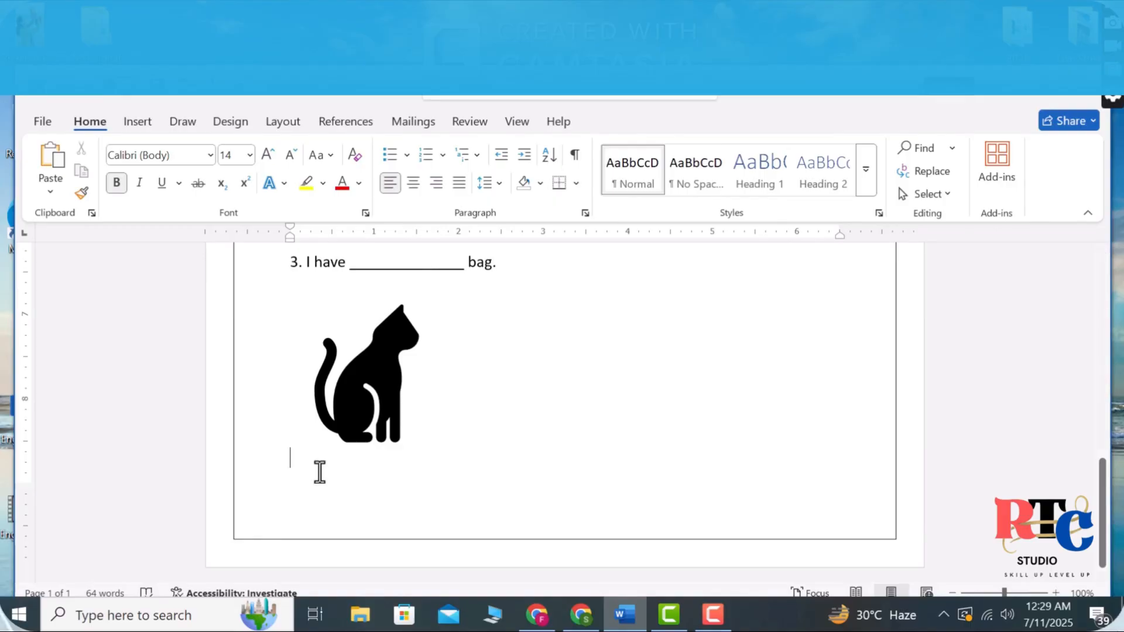
text(Q.)
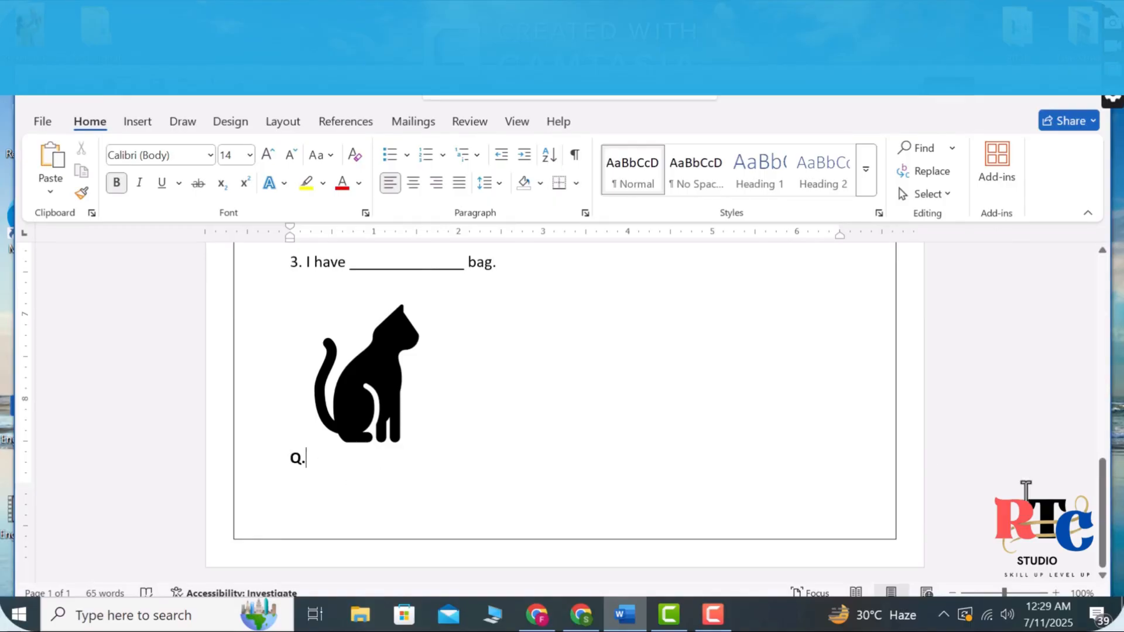
mouse_move(1100, 508)
mouse_down()
mouse_move(1104, 483)
mouse_move(1081, 440)
mouse_move(1083, 519)
mouse_up()
text(.4 Look)
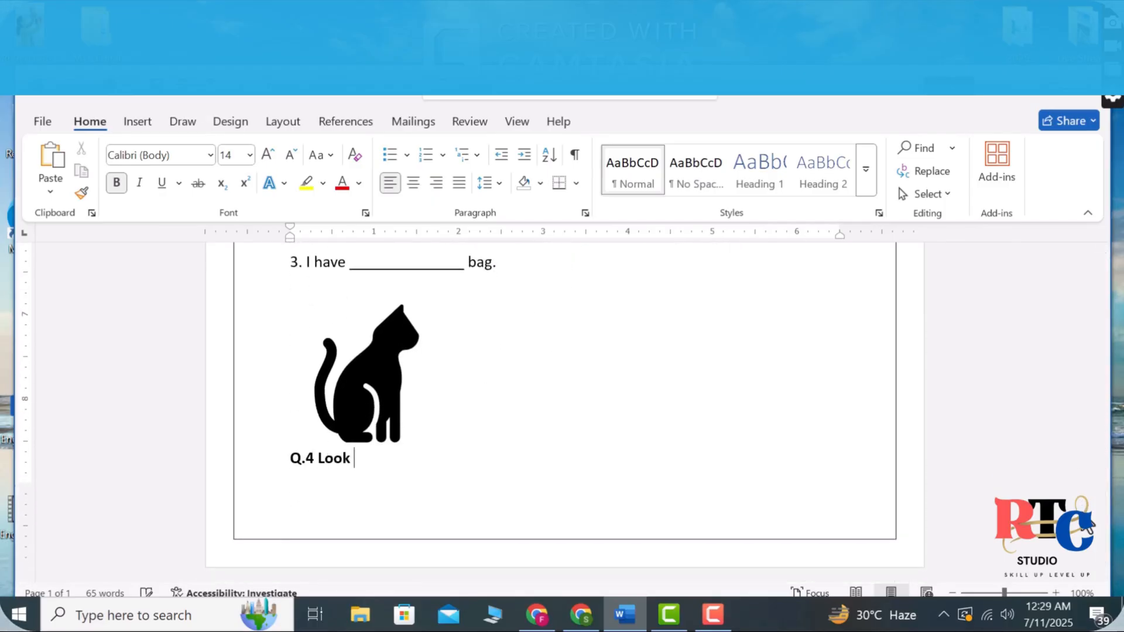
text( At the Picture and tick)
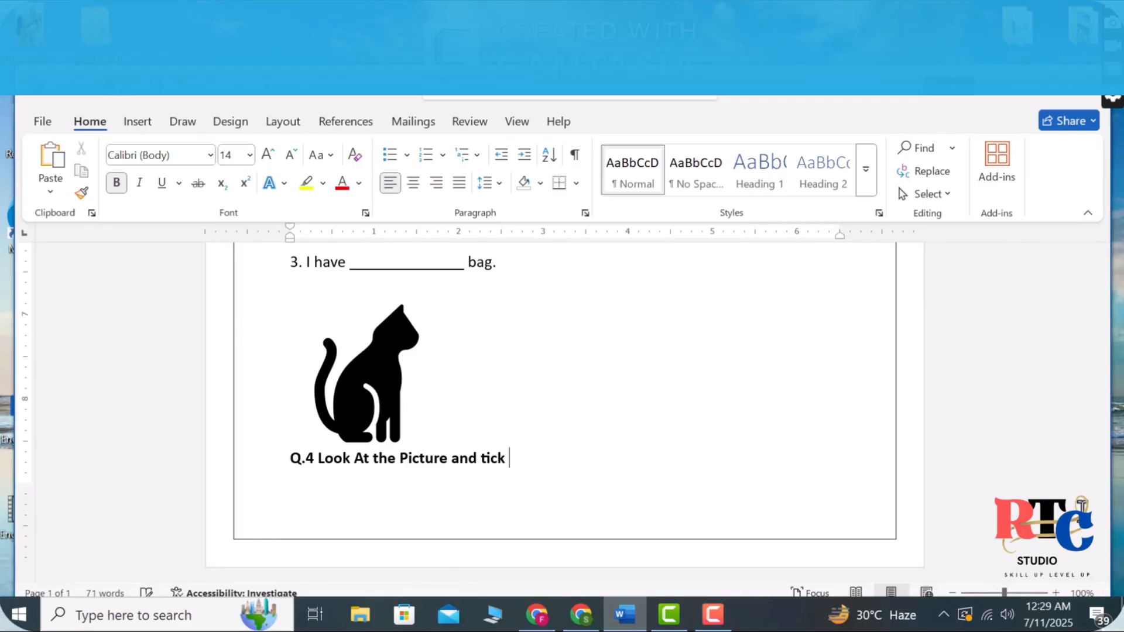
text(The)
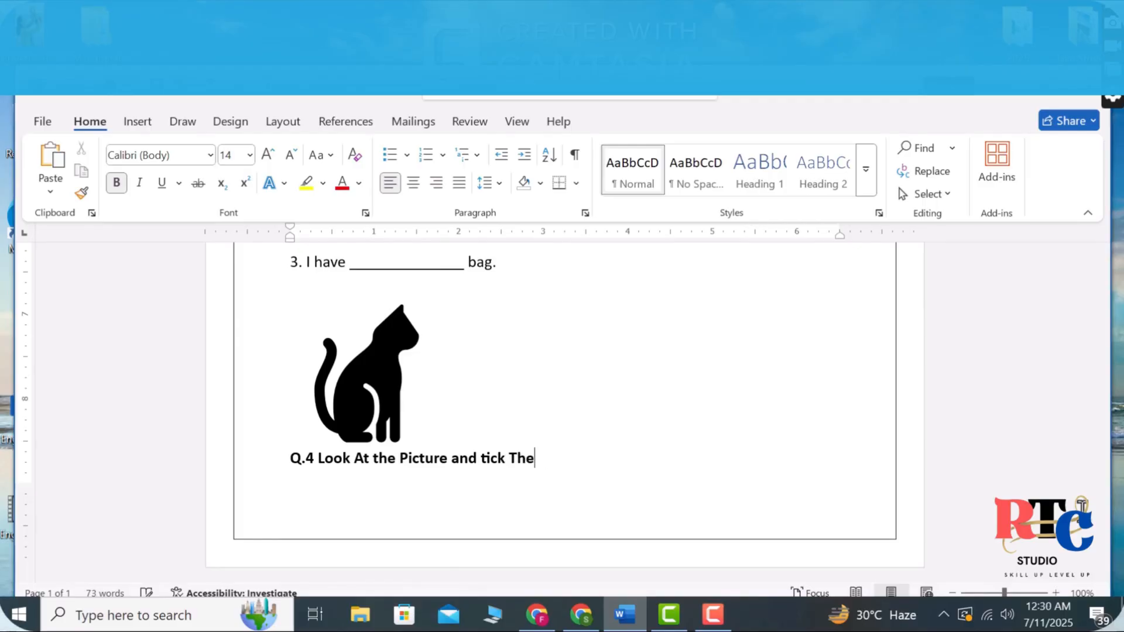
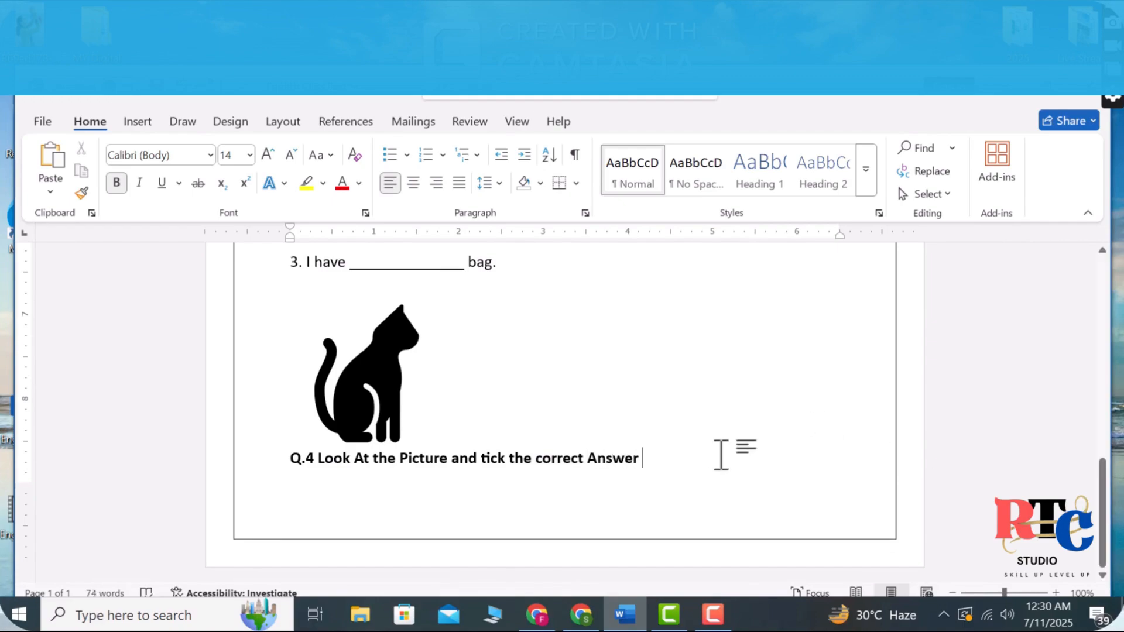
Add the answer options "A. Dog", "B. Cat" and "C.Cow" on separate lines below the Q.4 heading.
scroll(721, 454, down, 3)
text(A.)
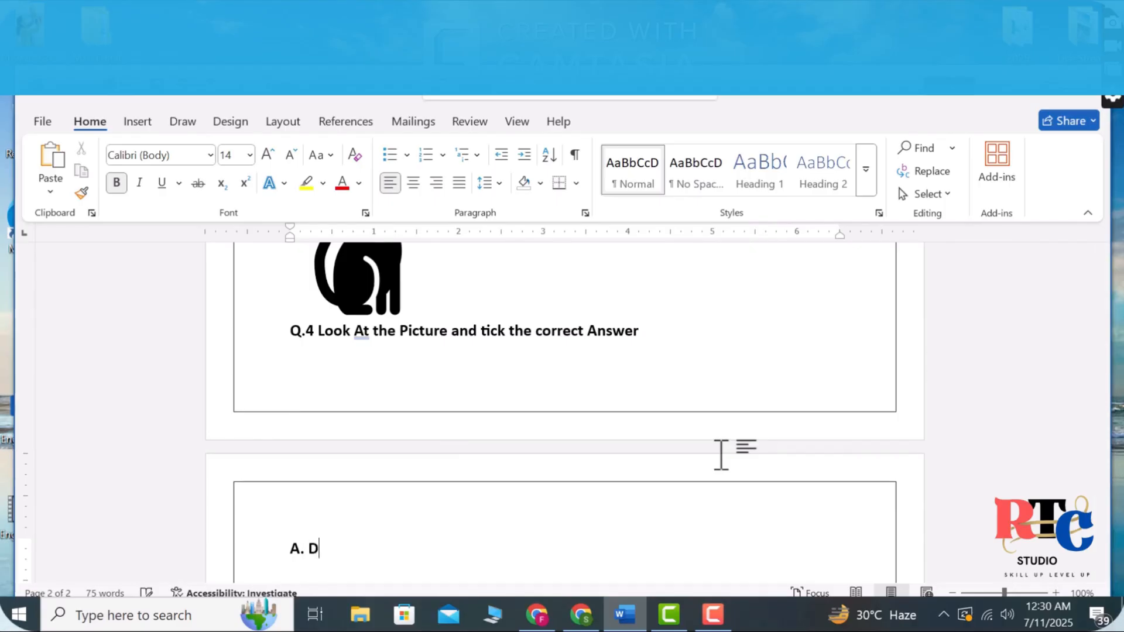
text( Dog)
key(Return)
text(B.)
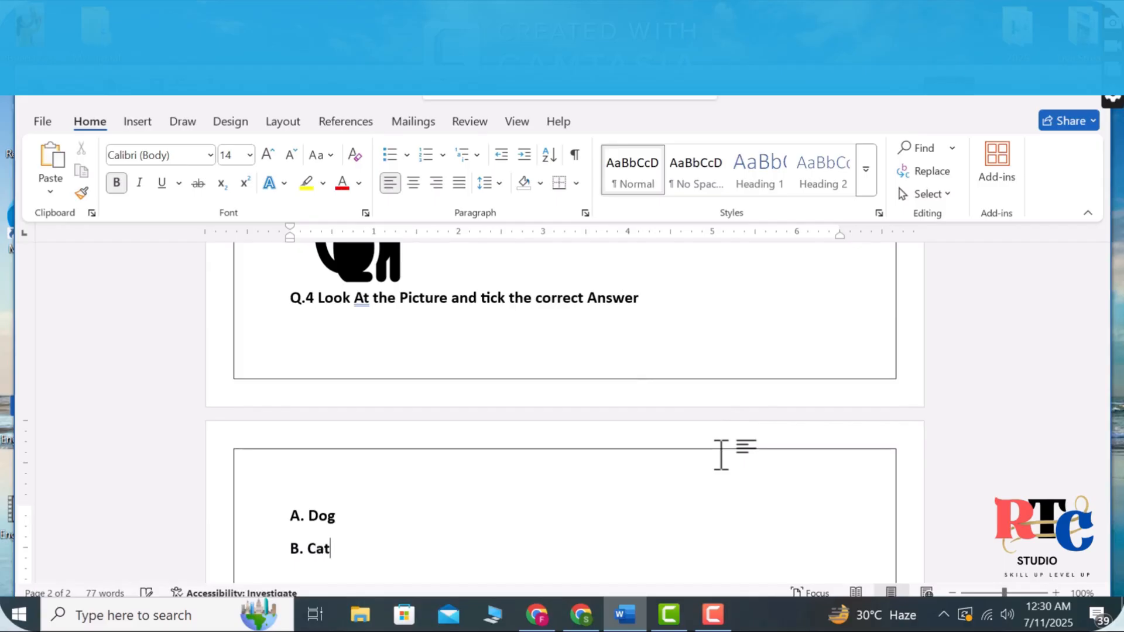
text( Cat)
key(Return)
text(C.Cow)
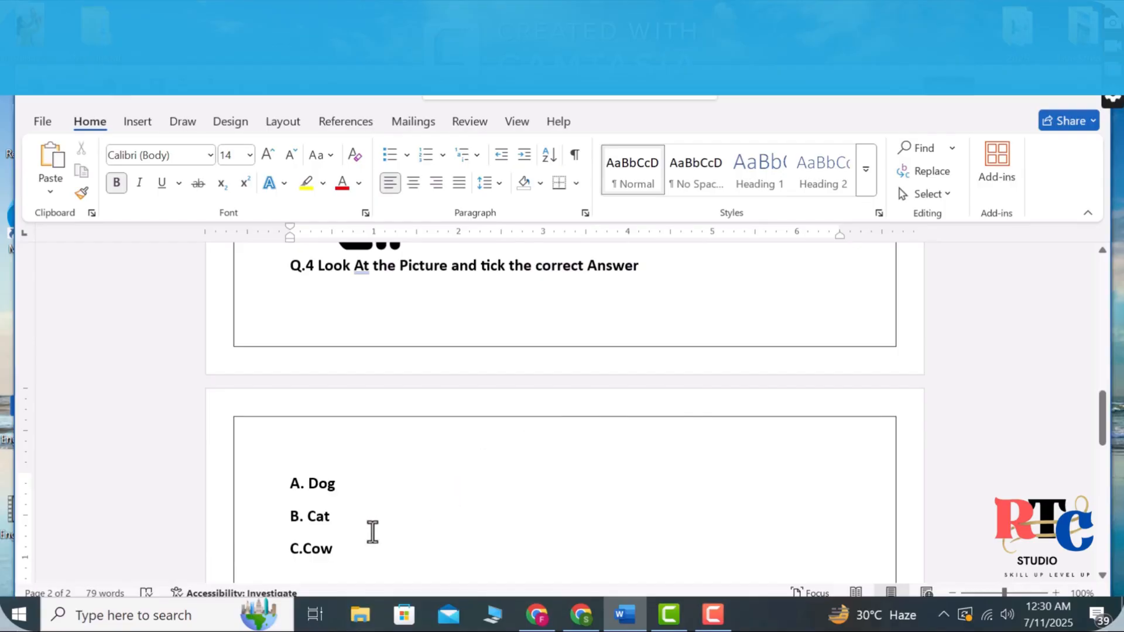
Remove the bold formatting from the three Q.4 answer options.
drag(343, 543, 284, 476)
key(ctrl+b)
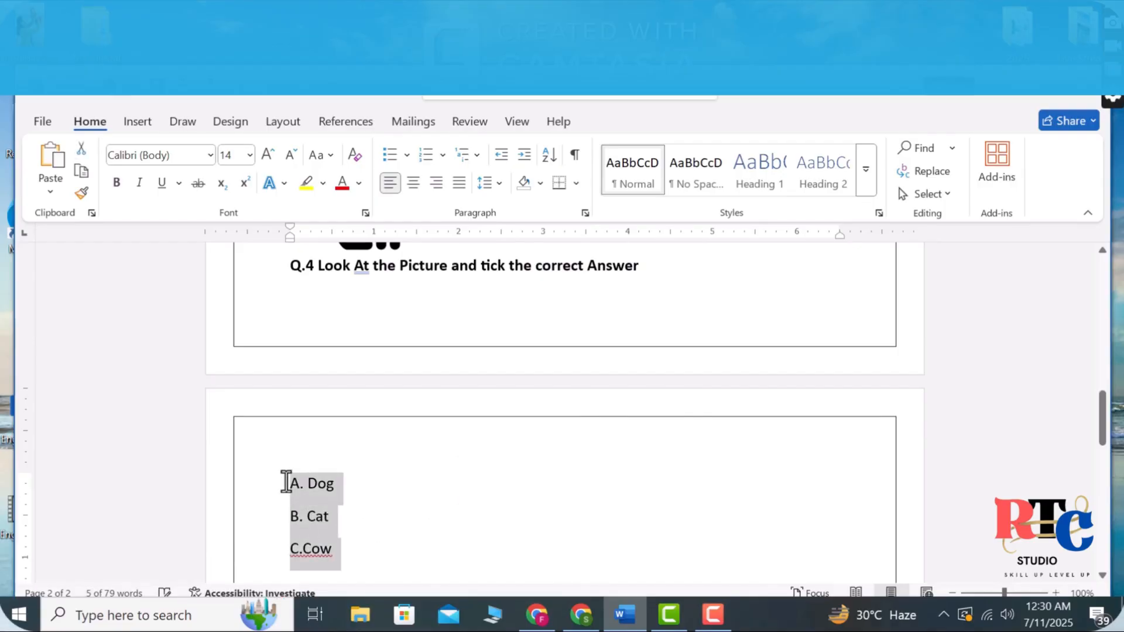
click(503, 490)
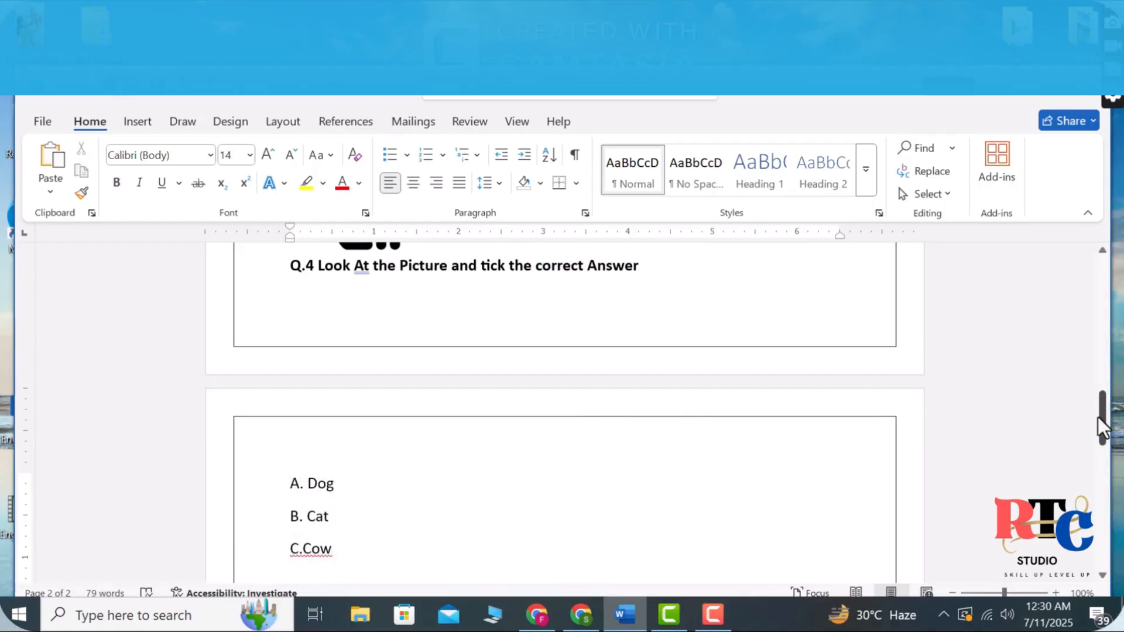
Shrink the cat icon to about two thirds of its size and delete the spare blank lines between it and Q.4.
drag(1101, 416, 1099, 374)
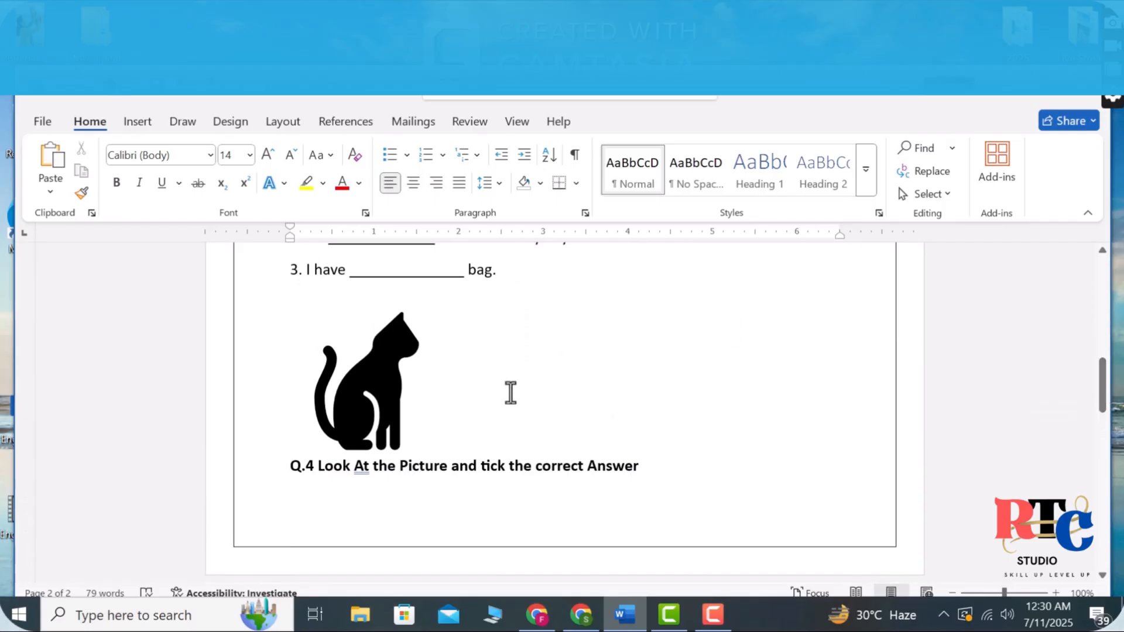
click(360, 409)
drag(452, 301, 364, 283)
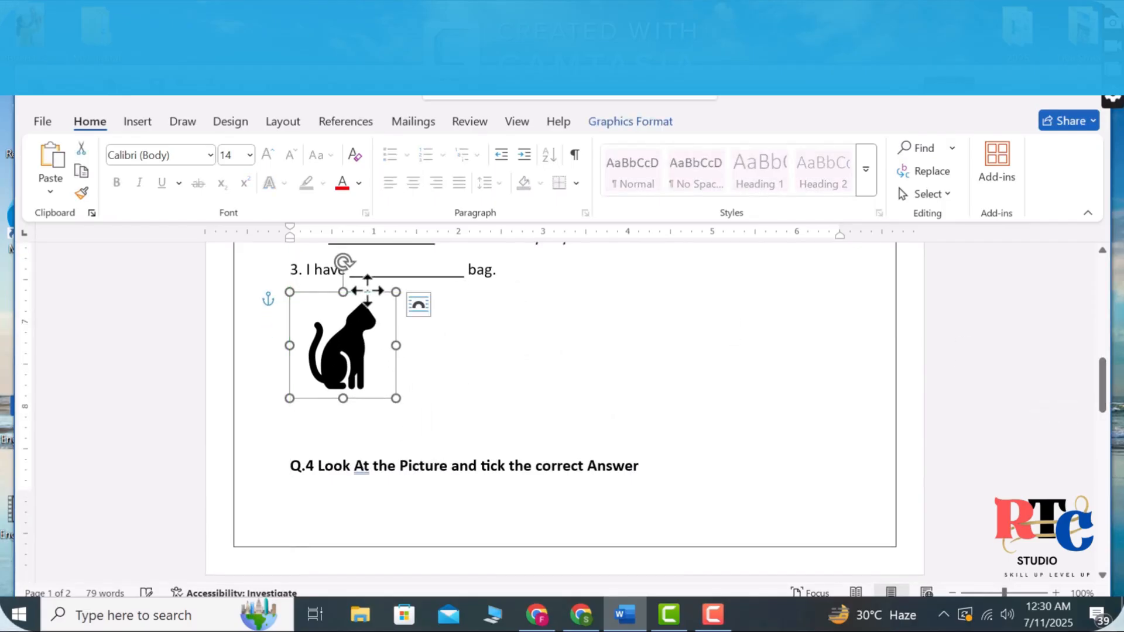
click(306, 434)
key(BackSpace)
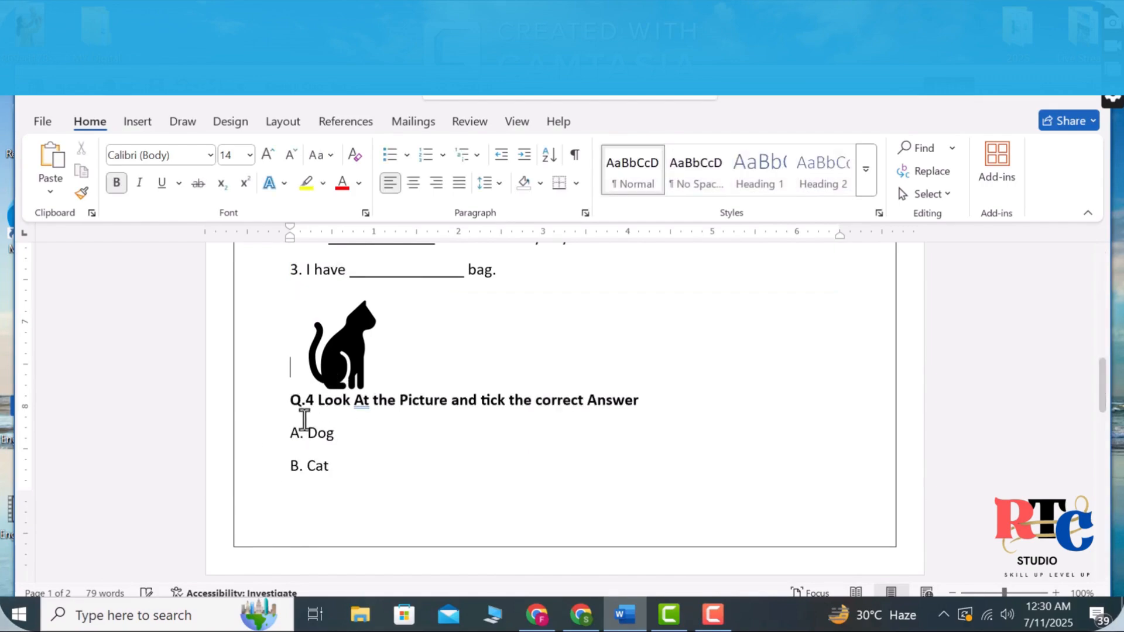
Shrink the cat icon to about three quarters of its size and place it between sentence 3 and the Q.4 heading.
click(352, 360)
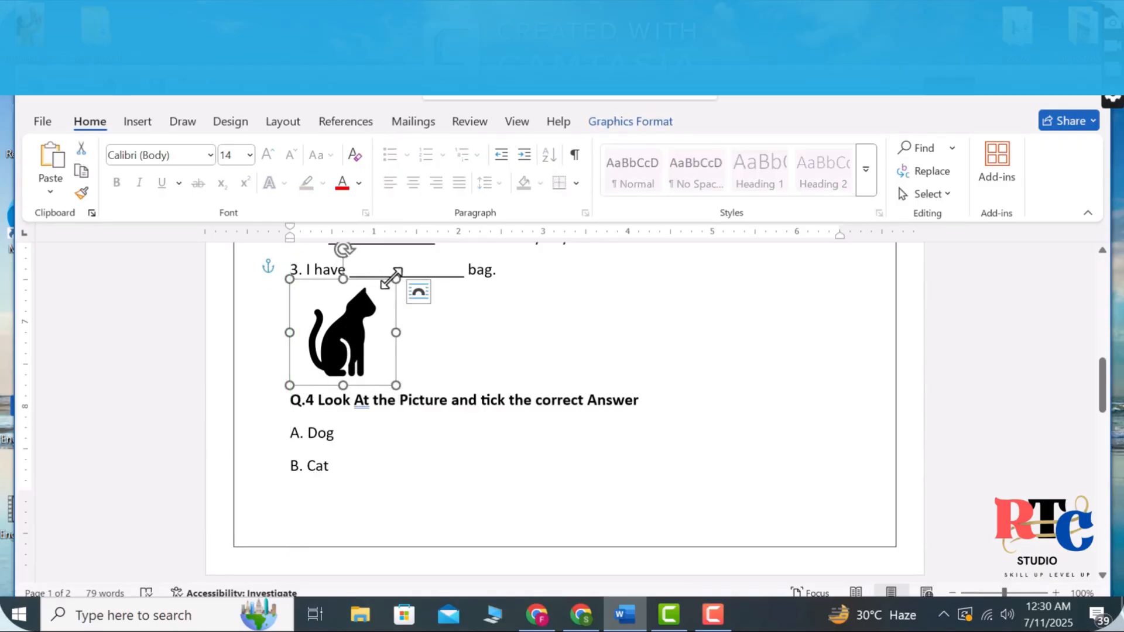
drag(396, 280, 372, 304)
drag(287, 346, 426, 360)
click(426, 360)
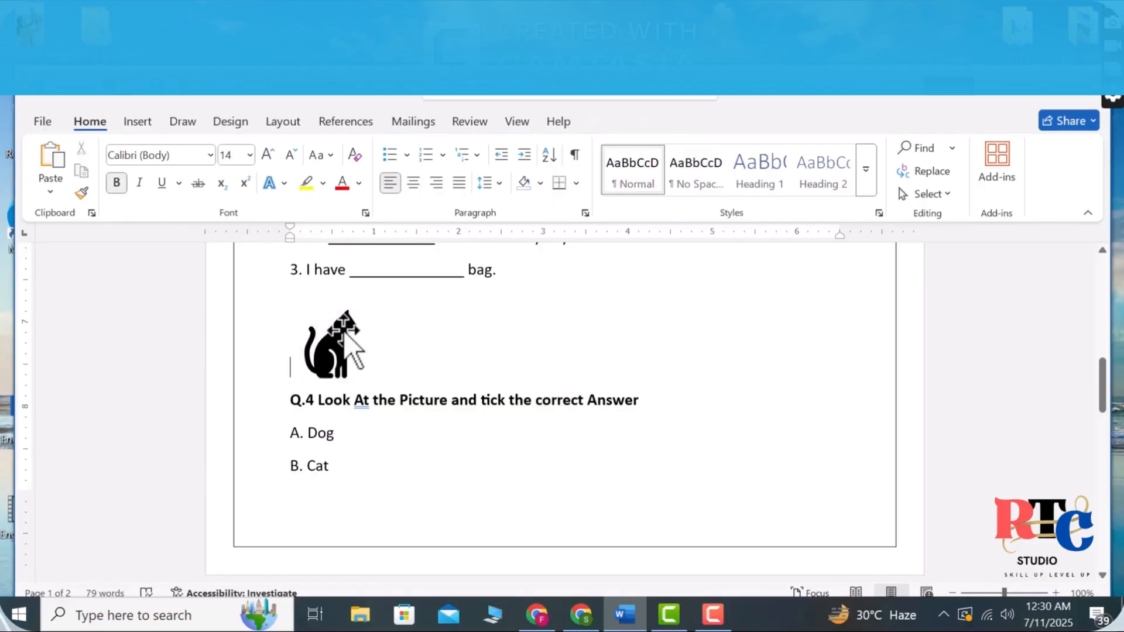
click(340, 334)
drag(351, 316, 345, 292)
click(295, 507)
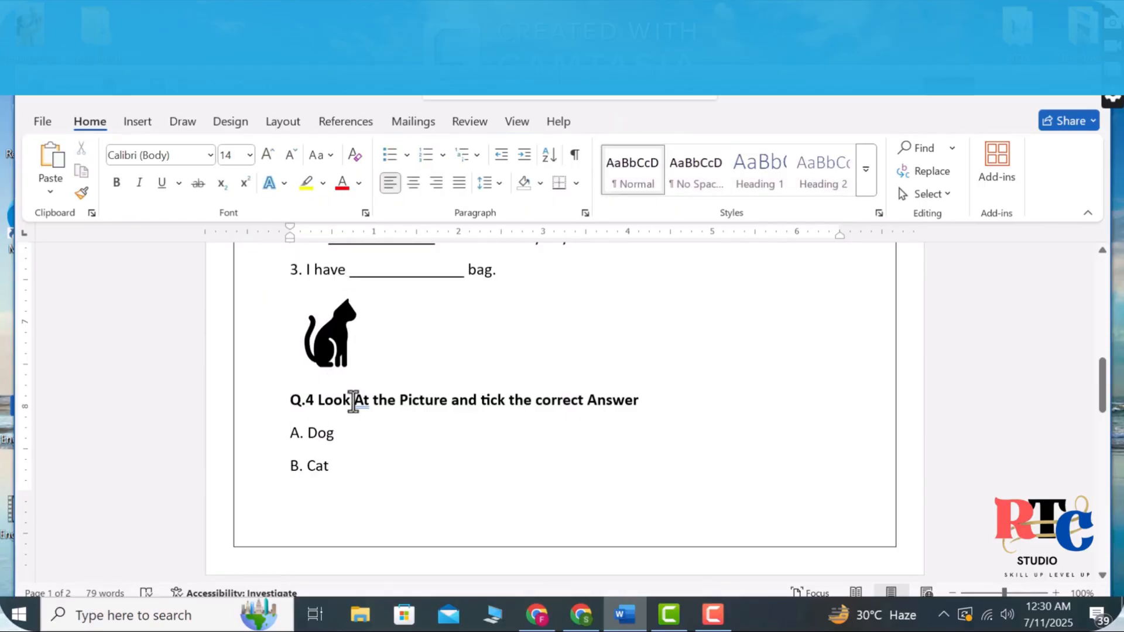
Delete the blank line above the Q.4 heading, then shrink the cat icon slightly and shift it right to sit clear above the heading.
click(284, 398)
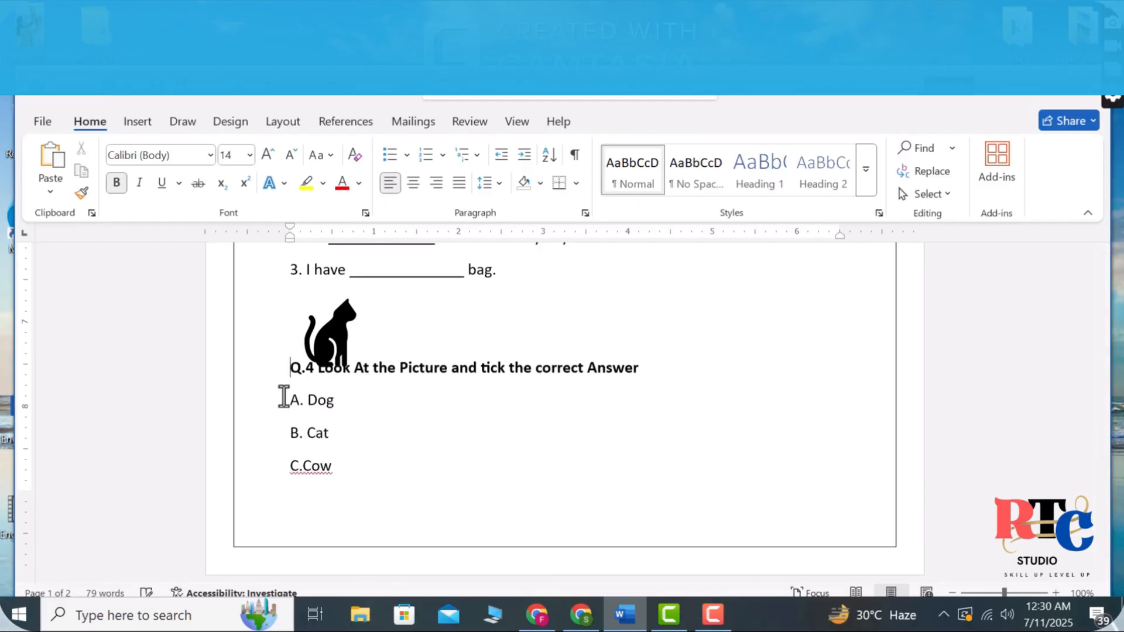
click(351, 332)
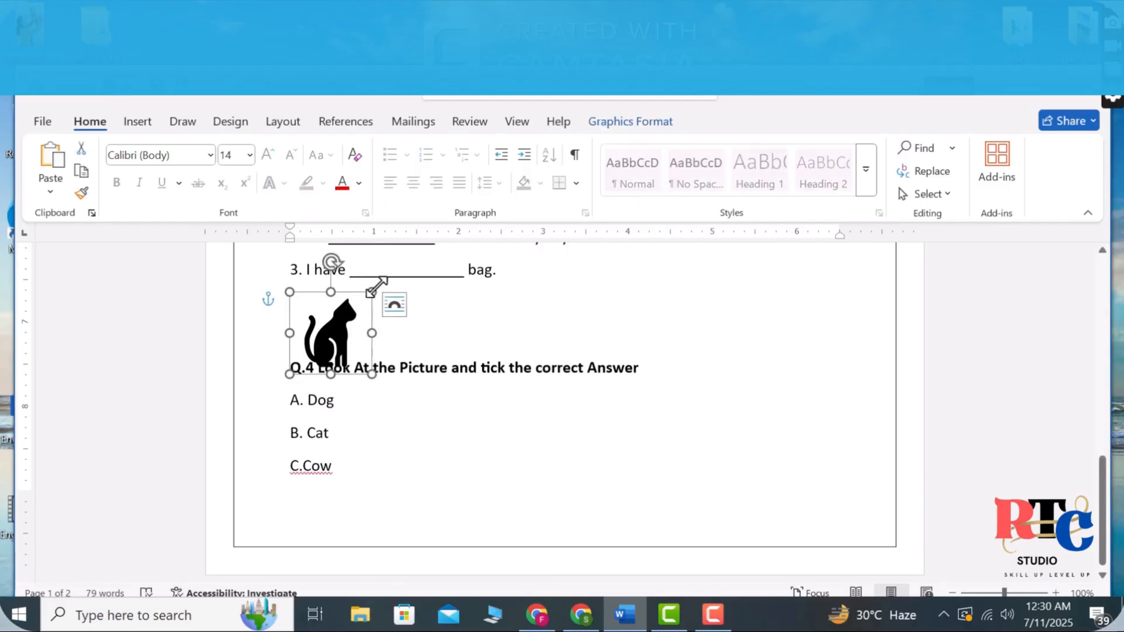
drag(373, 291, 425, 321)
click(505, 431)
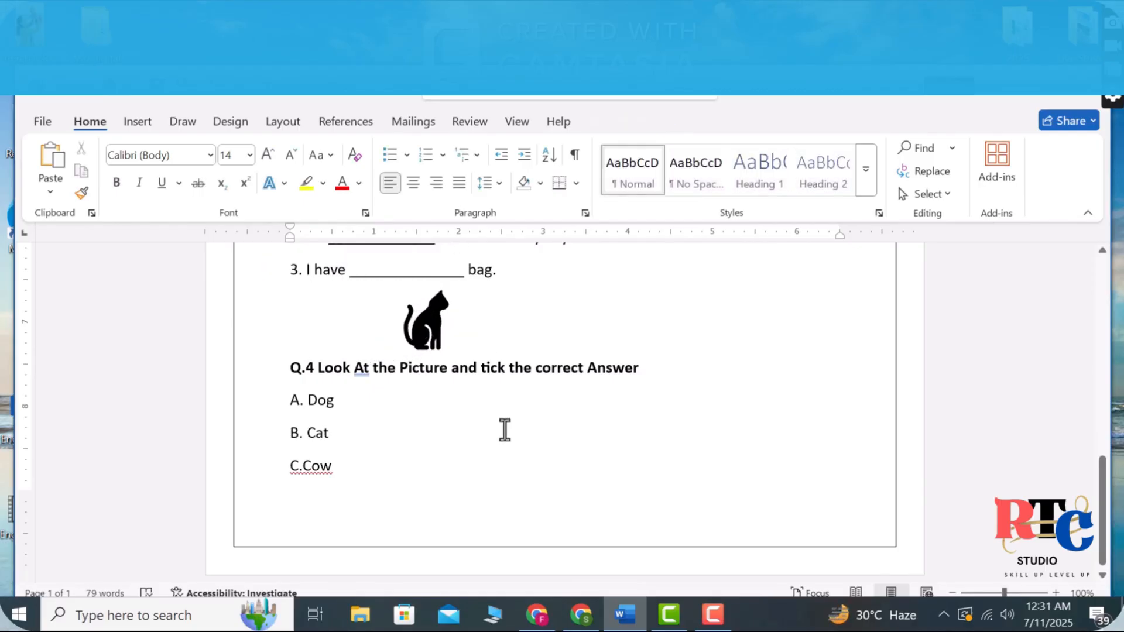
Correct "At" to "at" in the Q.4 heading and add the missing space in the option "C. Cow".
click(364, 368)
key(BackSpace)
text(a)
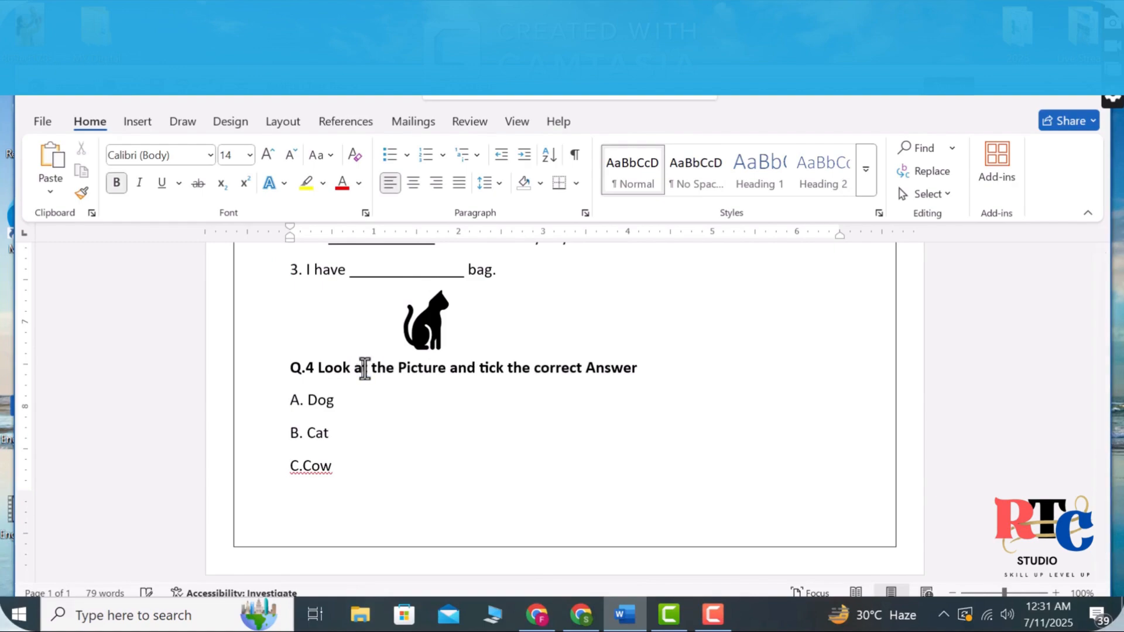
click(303, 469)
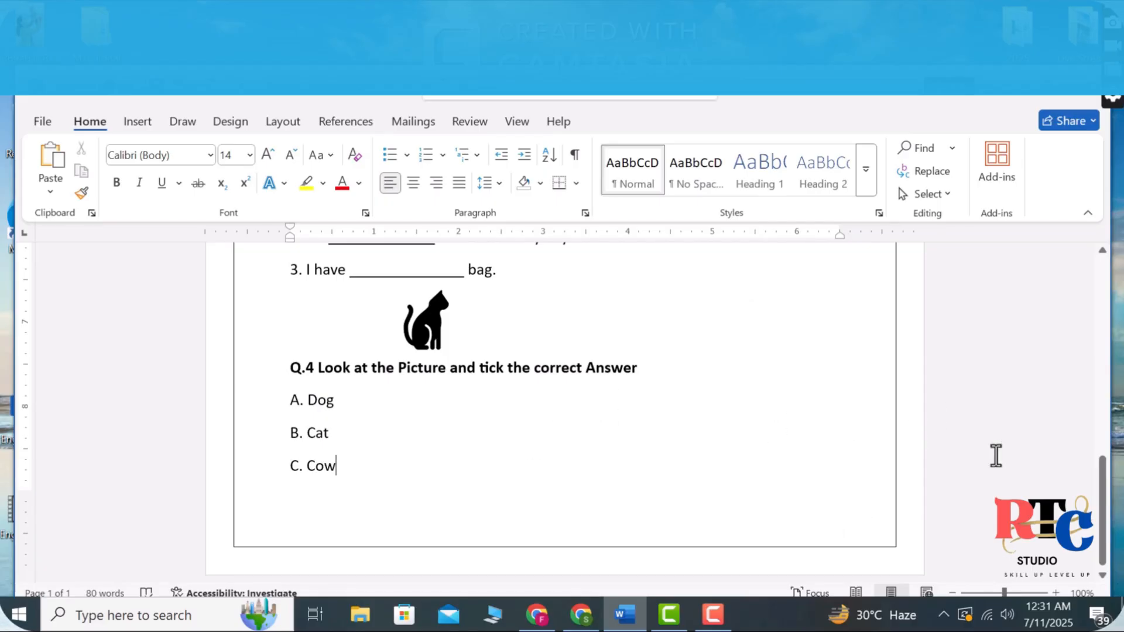
Start a new page after option "C. Cow" and insert the balloons icon from the stock icons on it.
drag(1103, 491, 1101, 504)
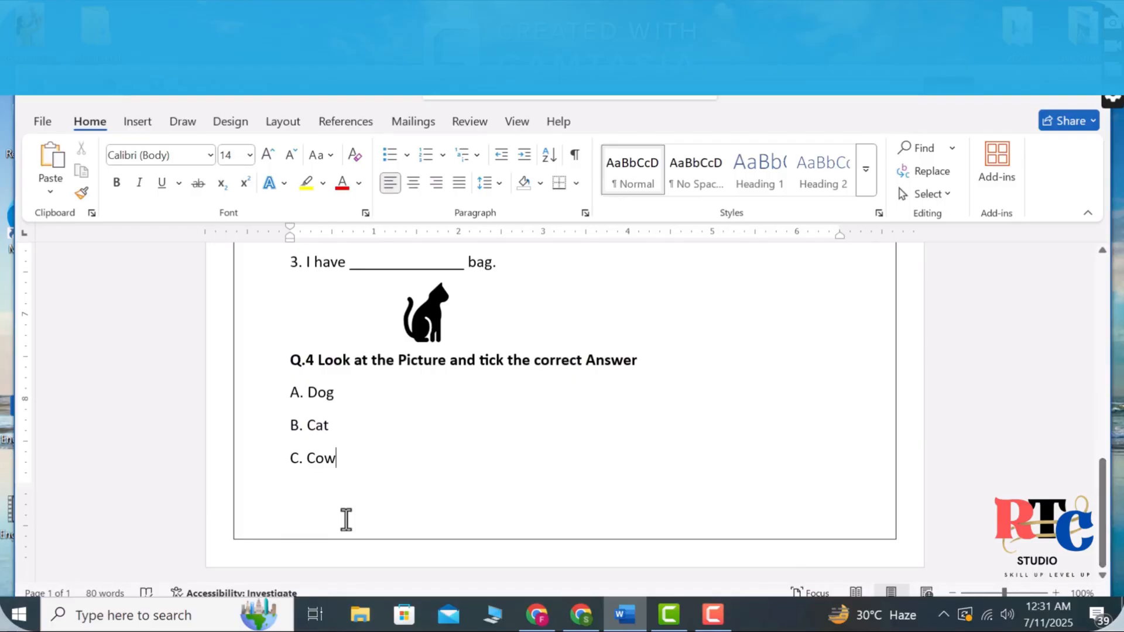
key(ctrl+Return)
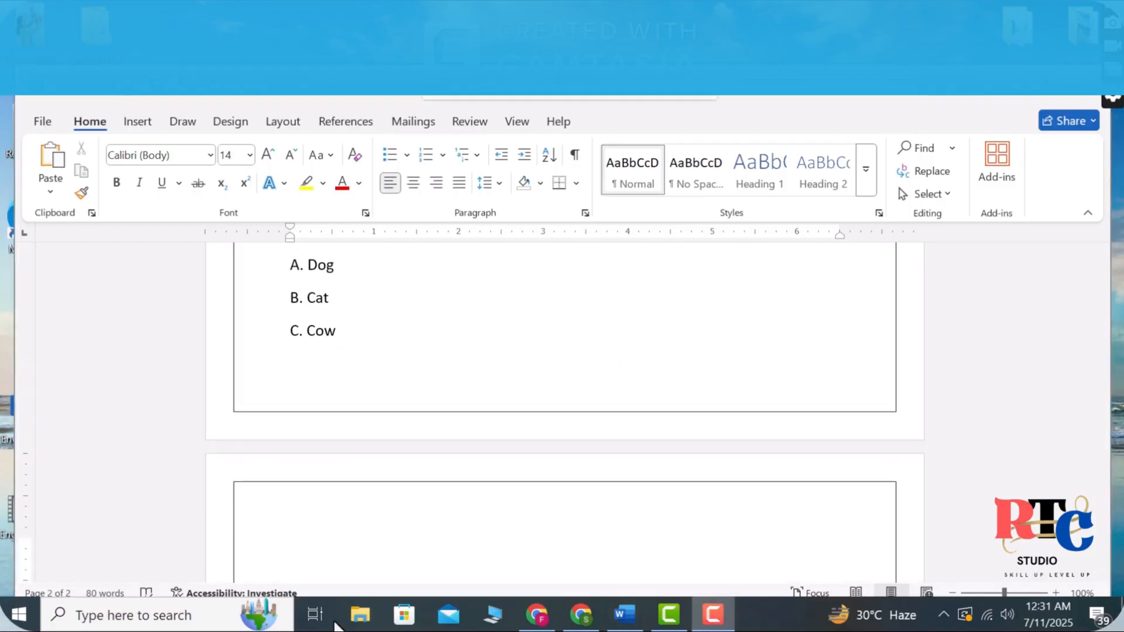
click(136, 125)
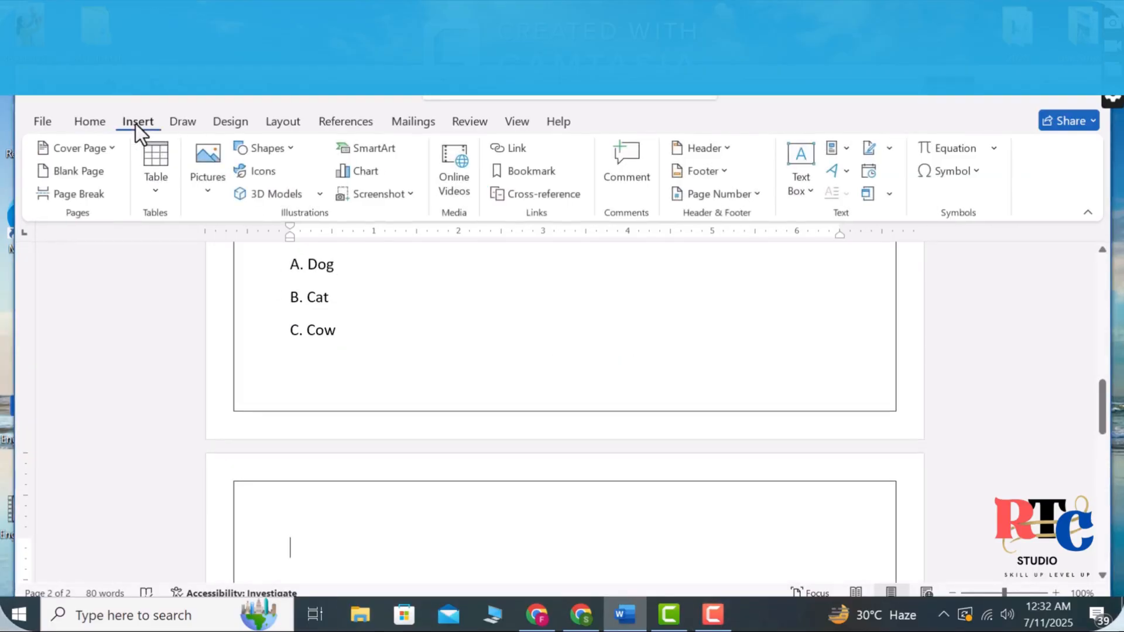
click(210, 180)
click(228, 279)
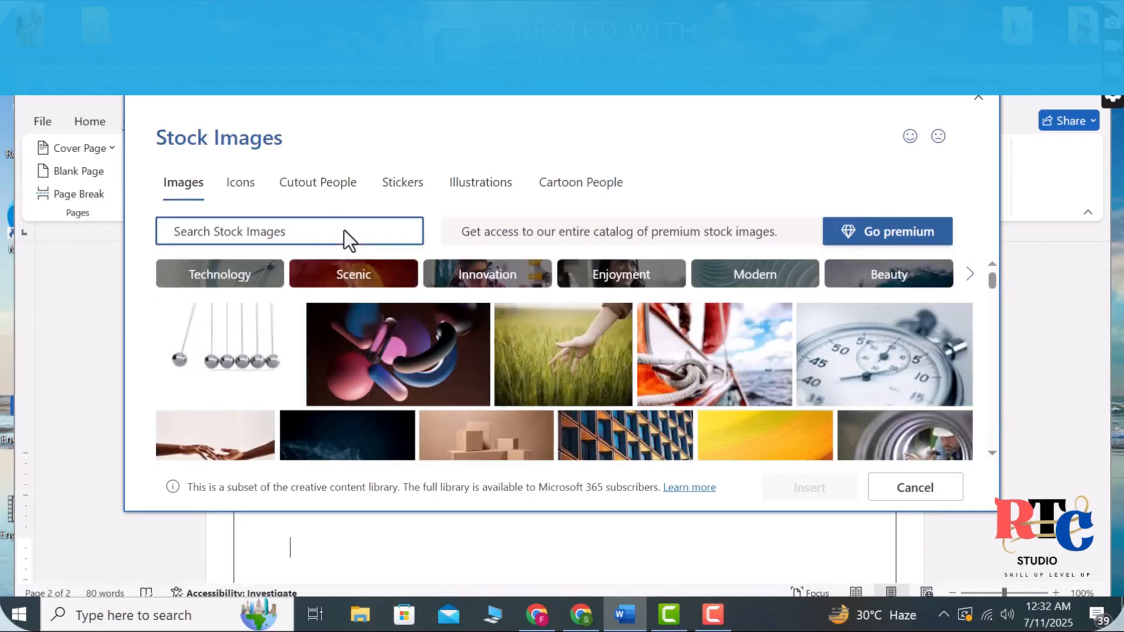
click(243, 189)
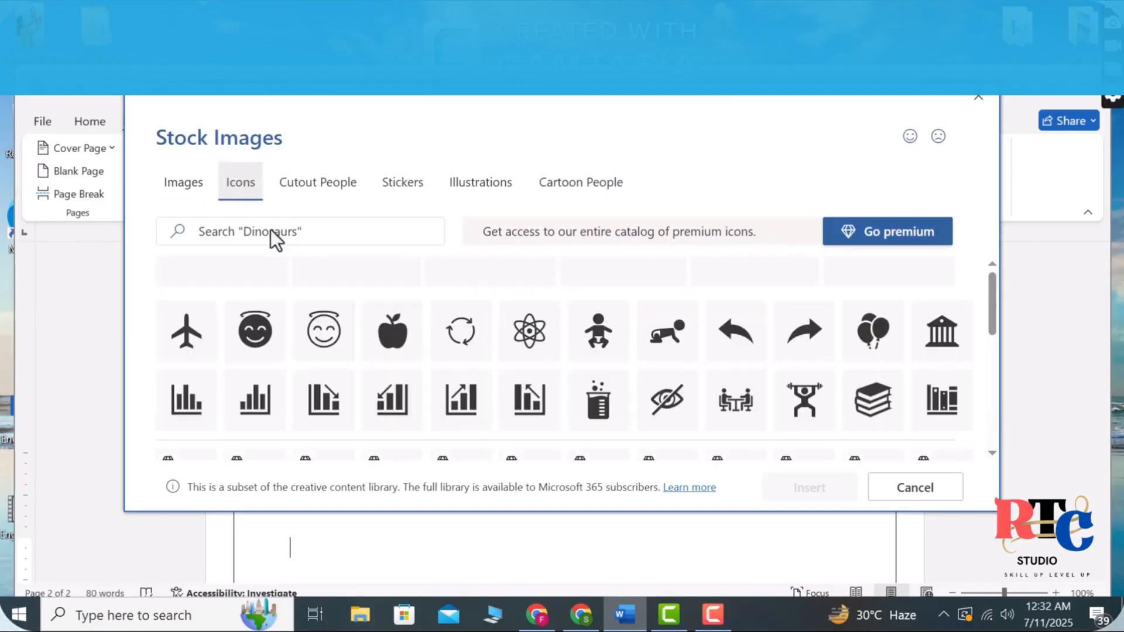
click(289, 234)
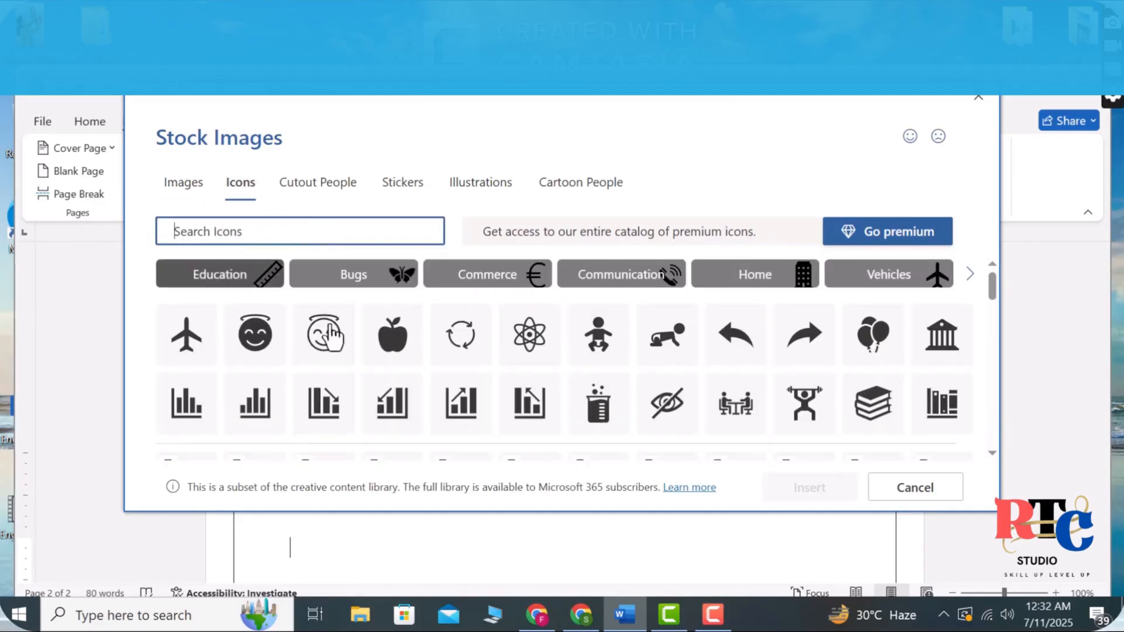
click(405, 358)
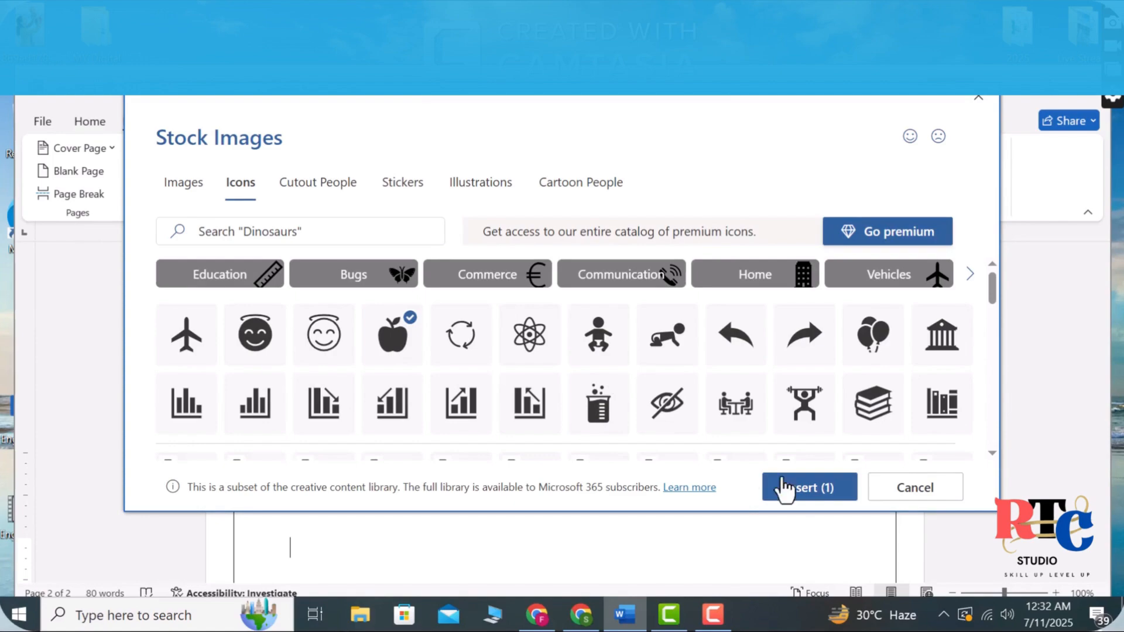
click(869, 348)
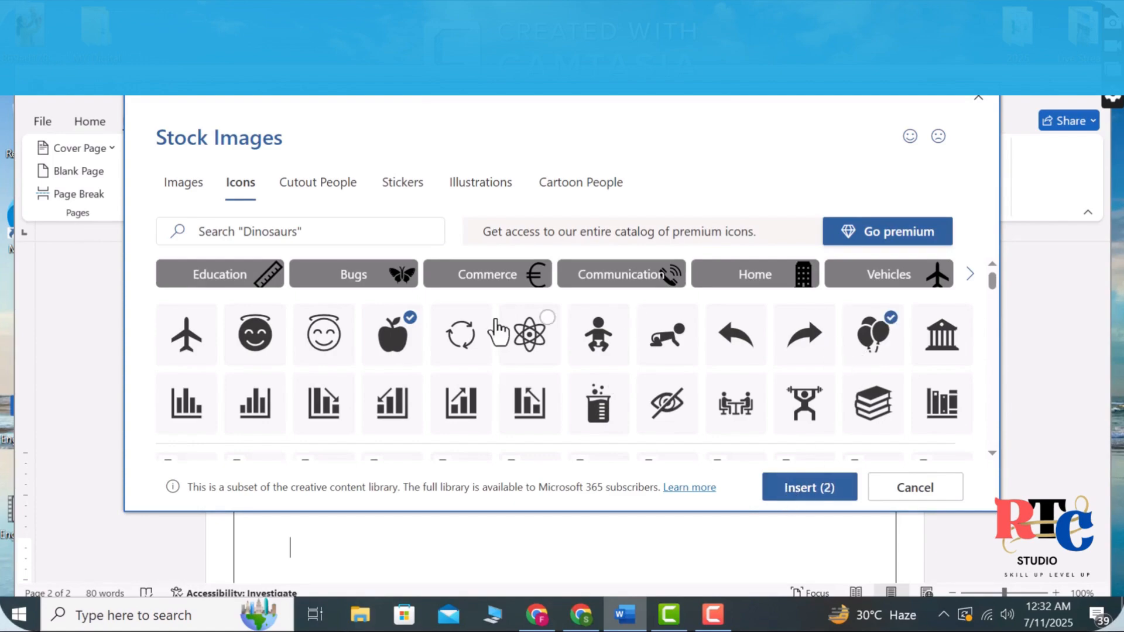
click(395, 336)
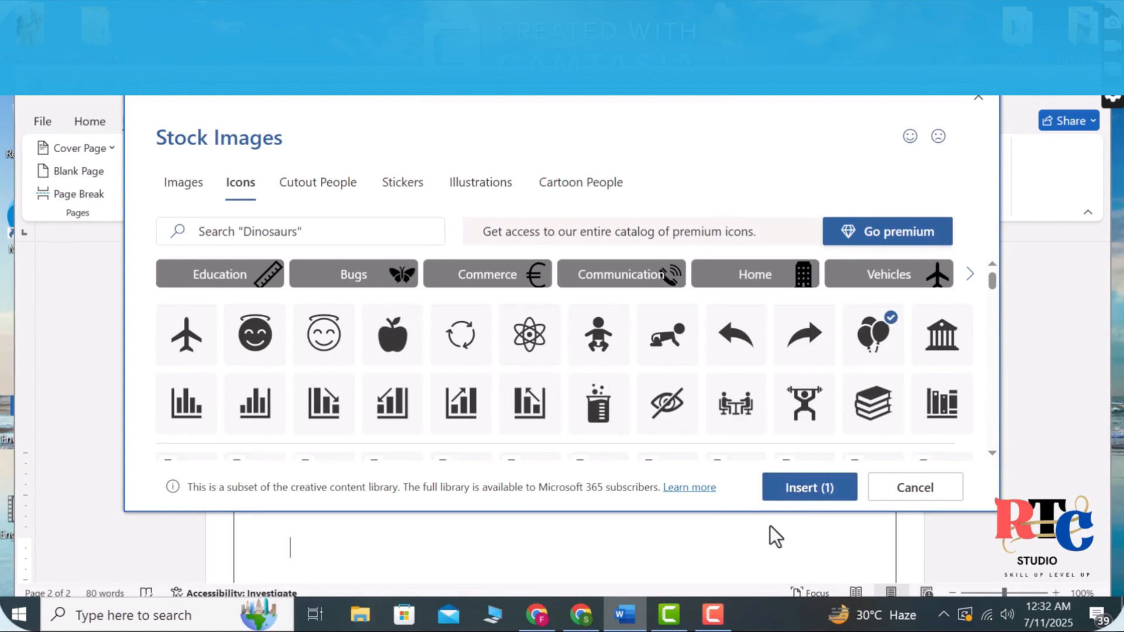
click(798, 488)
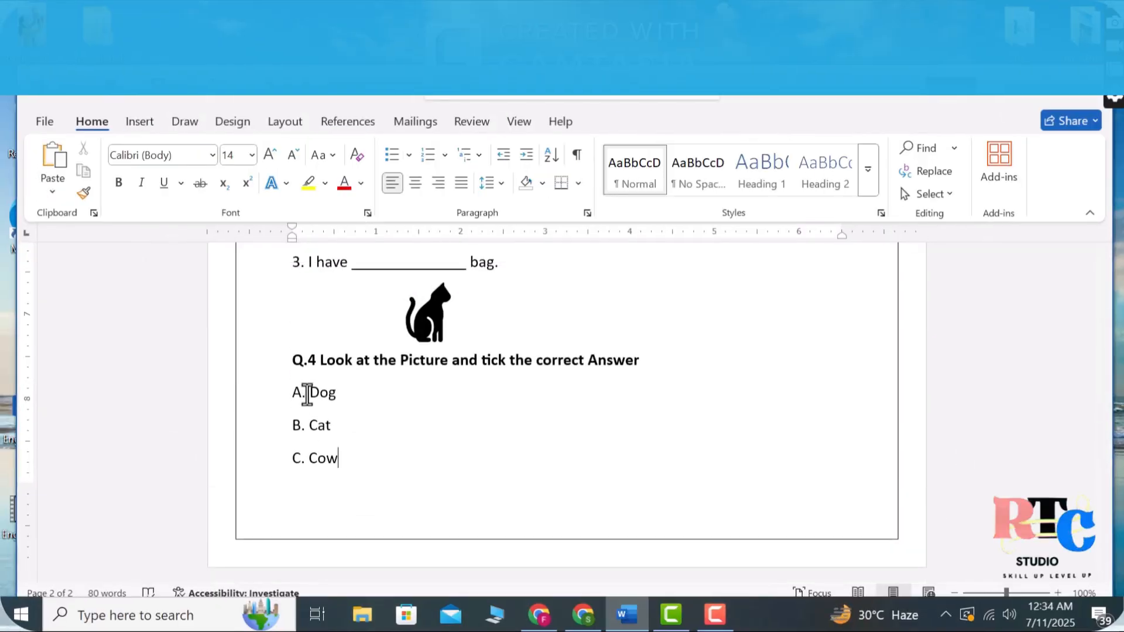
Write the question "Q.5 What is This?" above the balloons icon on the second page.
scroll(304, 394, down, 3)
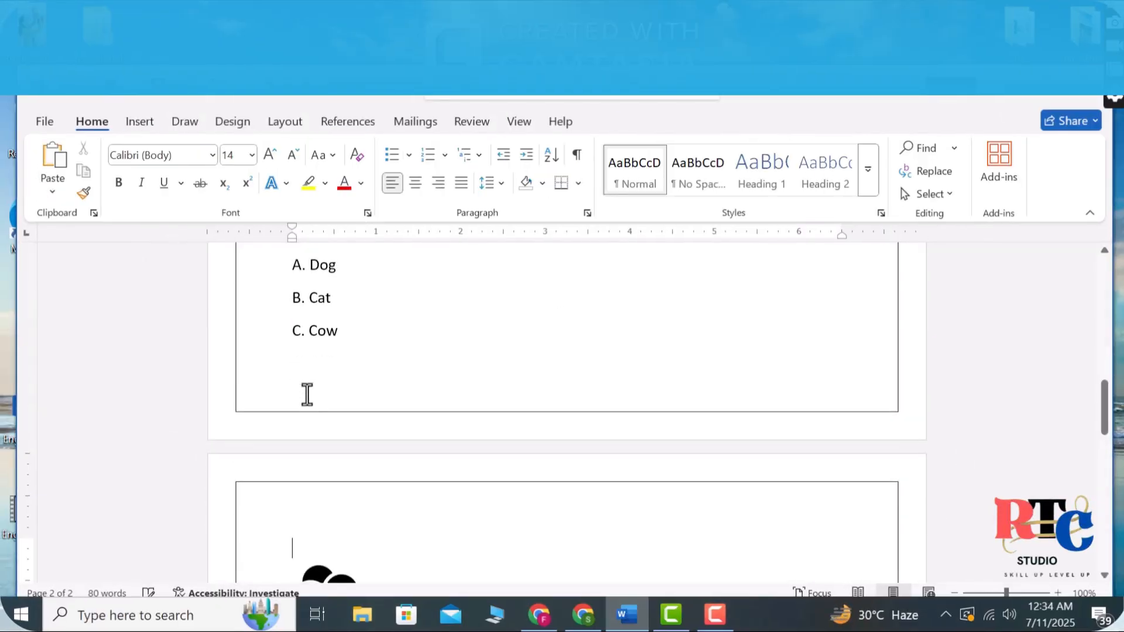
text(Q)
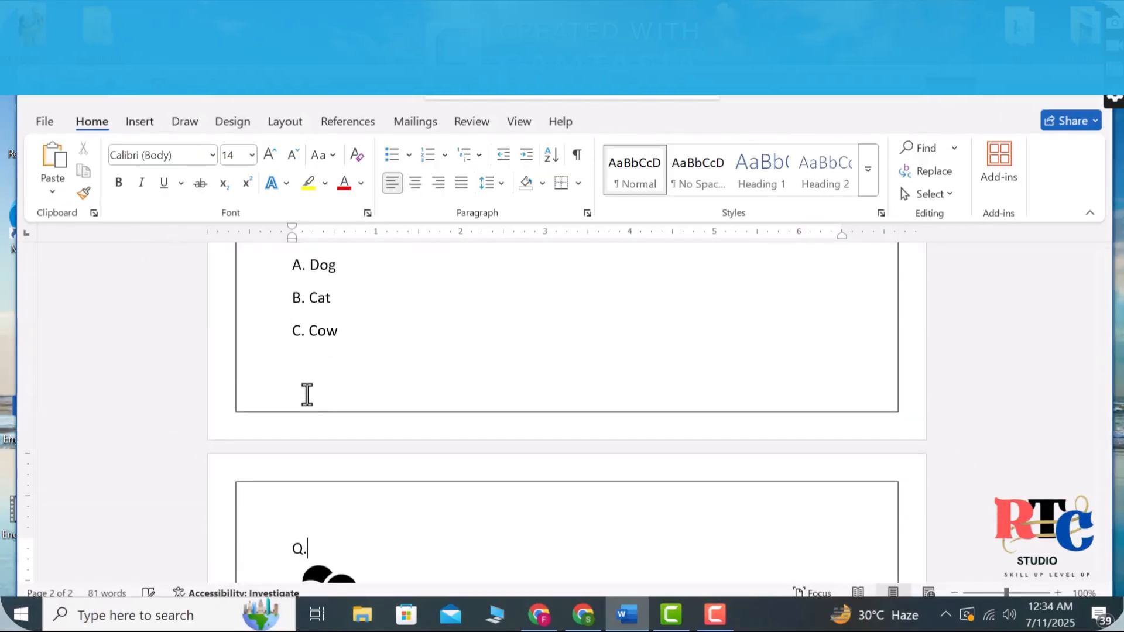
text(.5 What is This?)
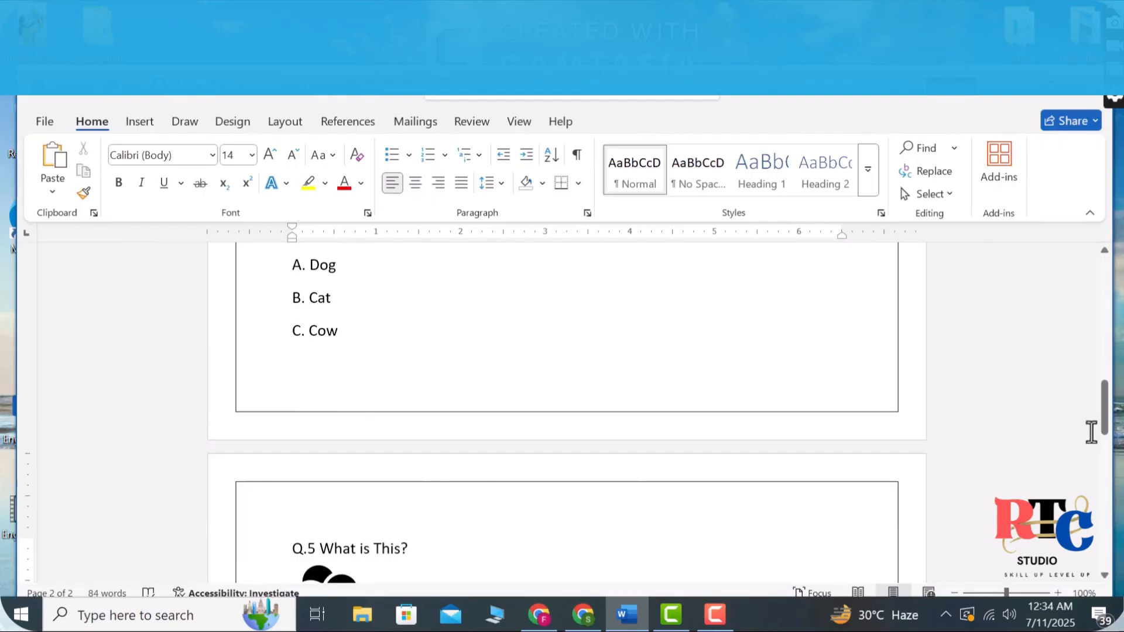
Copy the bold formatting of the Q.4 heading with Format Painter.
drag(1106, 423, 1101, 392)
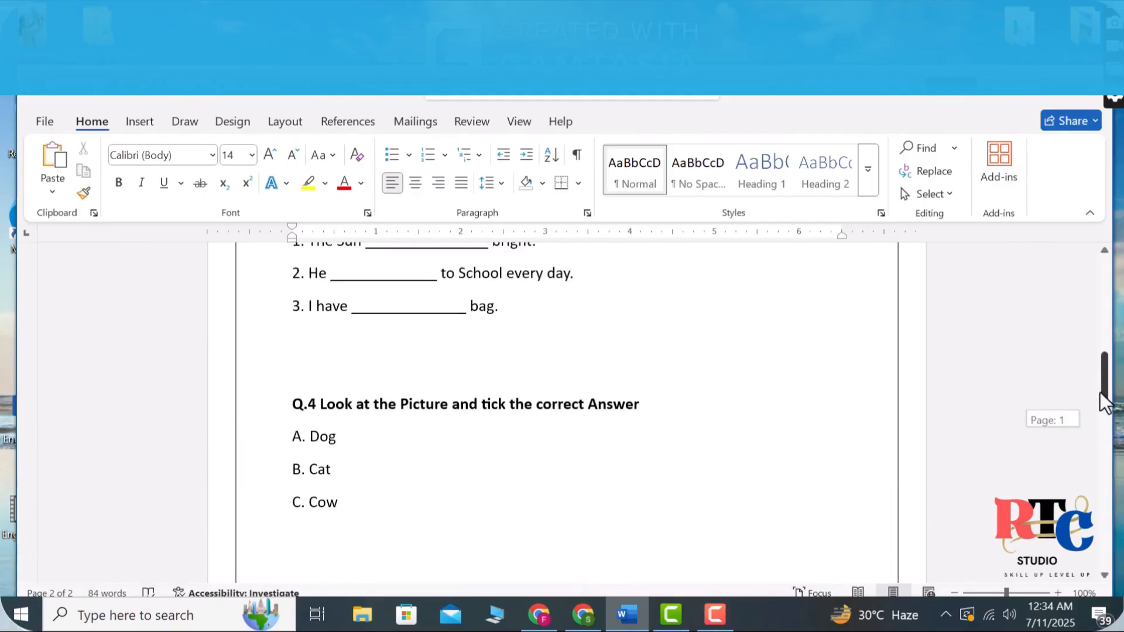
click(657, 394)
drag(587, 403, 297, 416)
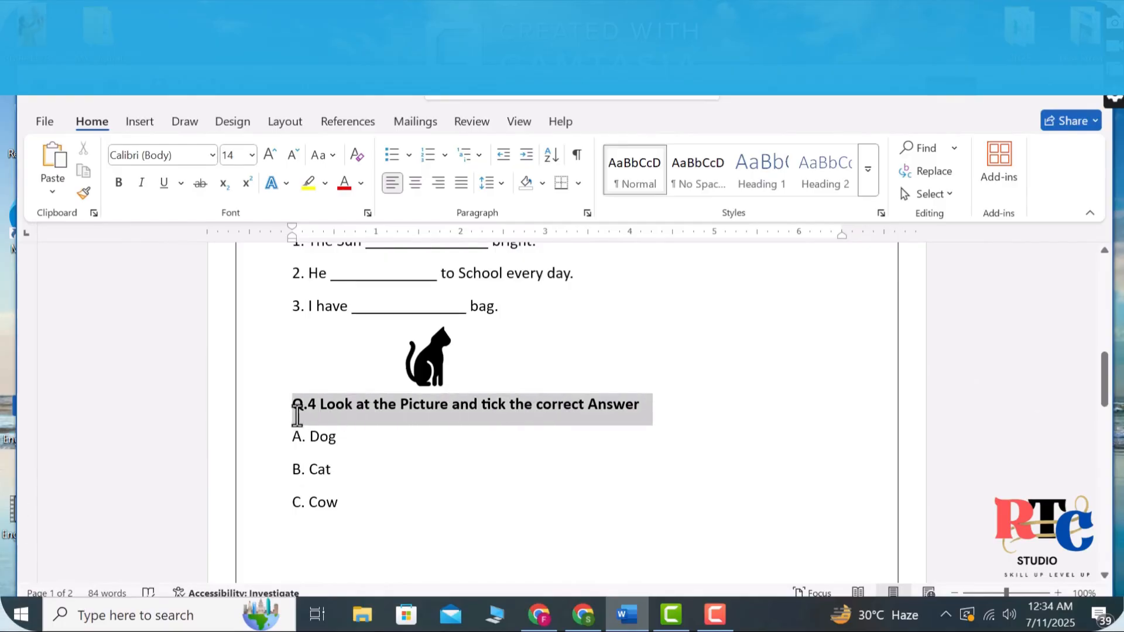
click(89, 192)
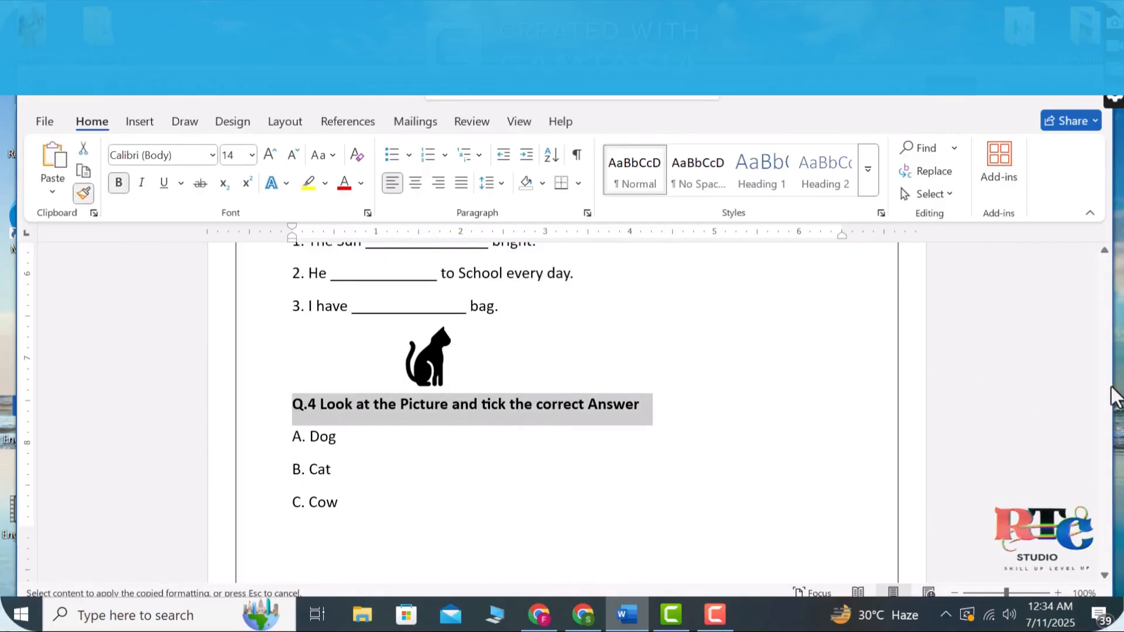
Apply the formatting copied from the Q.4 heading to "Q.5 What is This?" and rejoin its split text on one line.
scroll(1104, 381, down, 6)
click(339, 462)
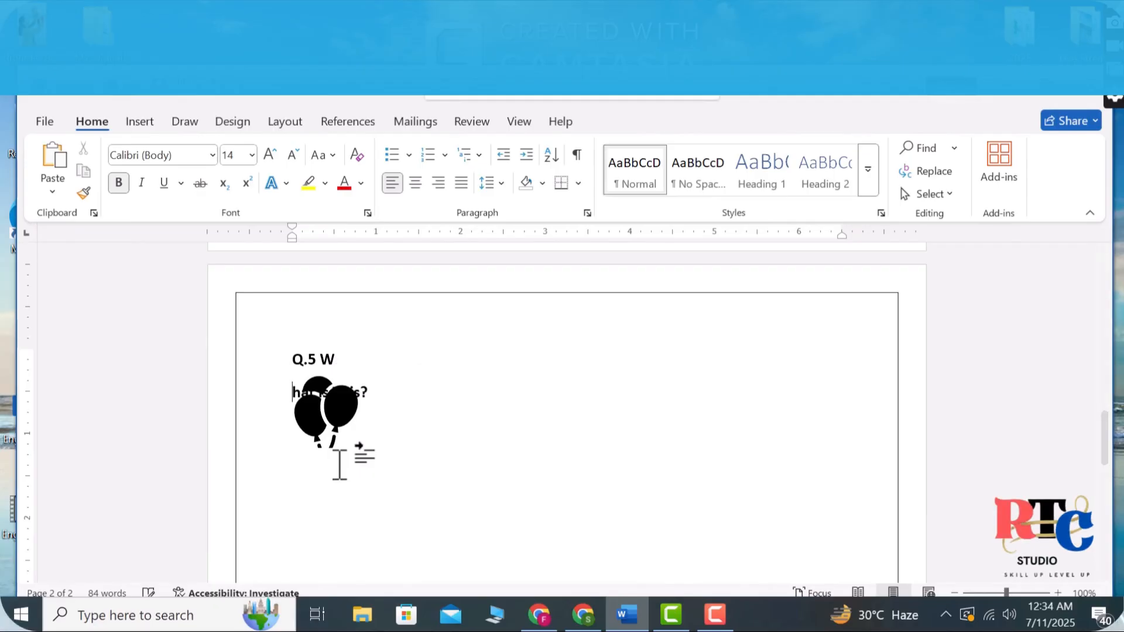
key(BackSpace)
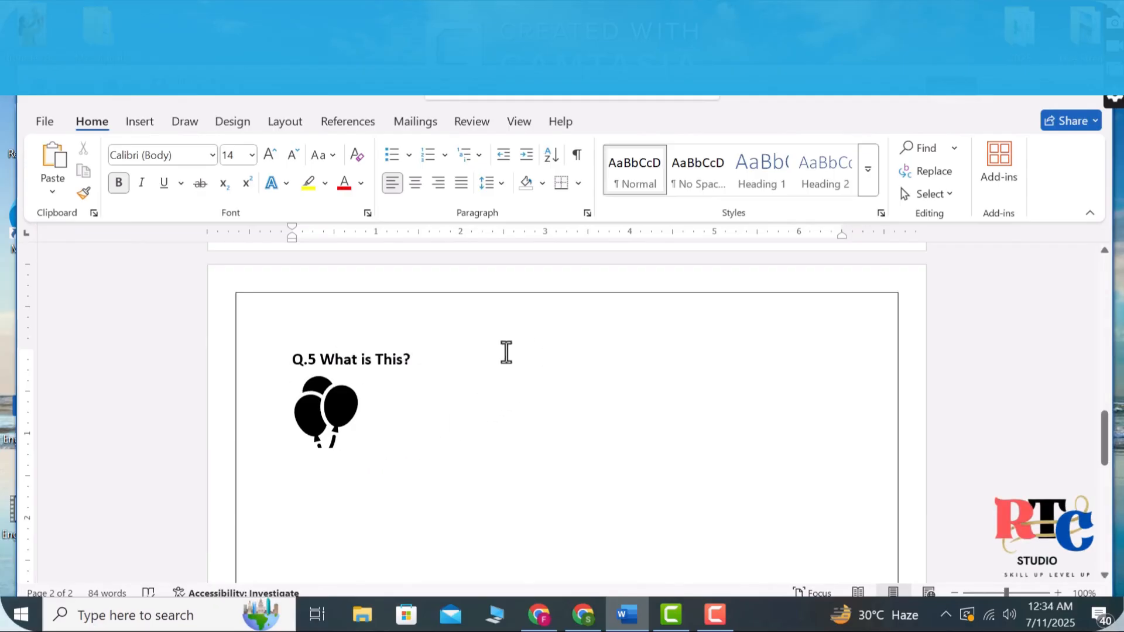
Add the line "Write the name :" with an underscore answer blank below the balloons picture, in regular non-bold text.
click(503, 351)
key(Down)
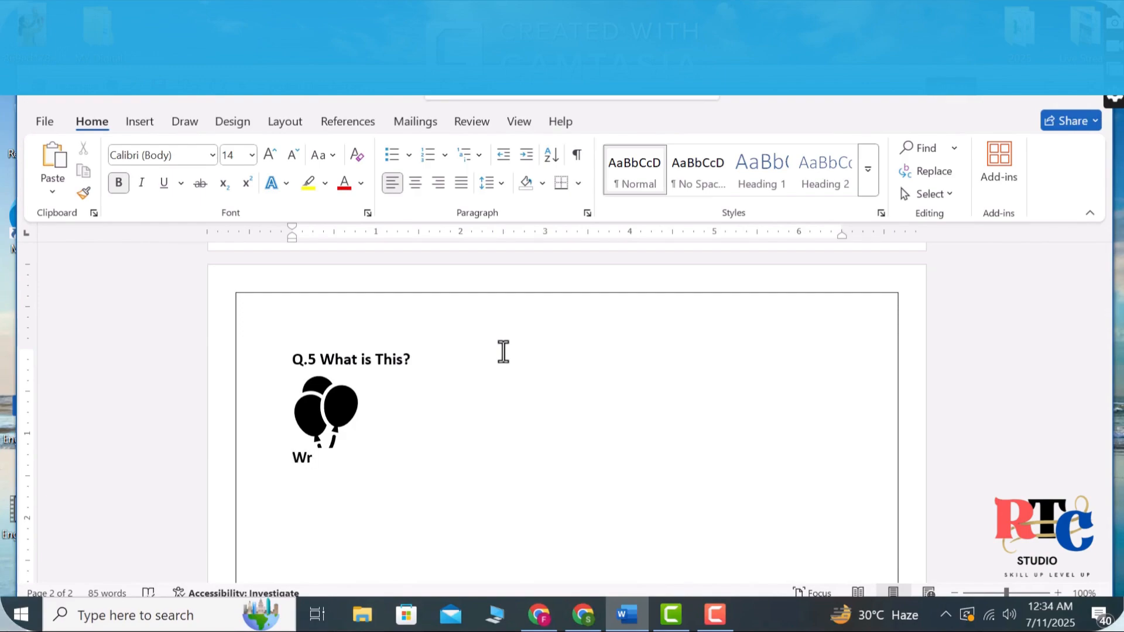
text(Write the name)
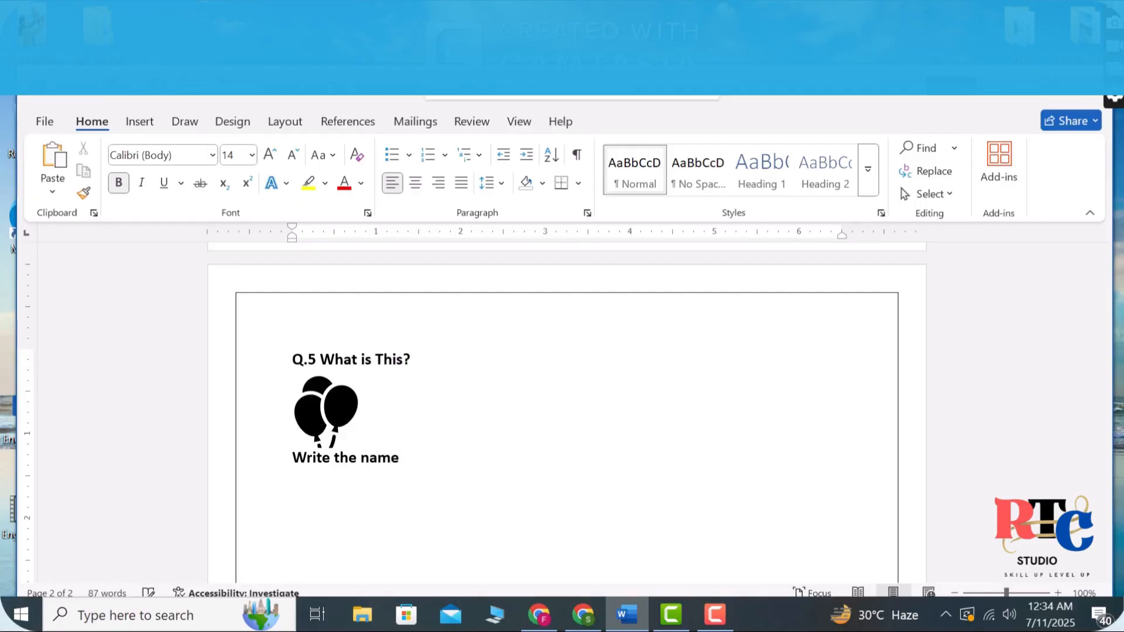
text(_________________________)
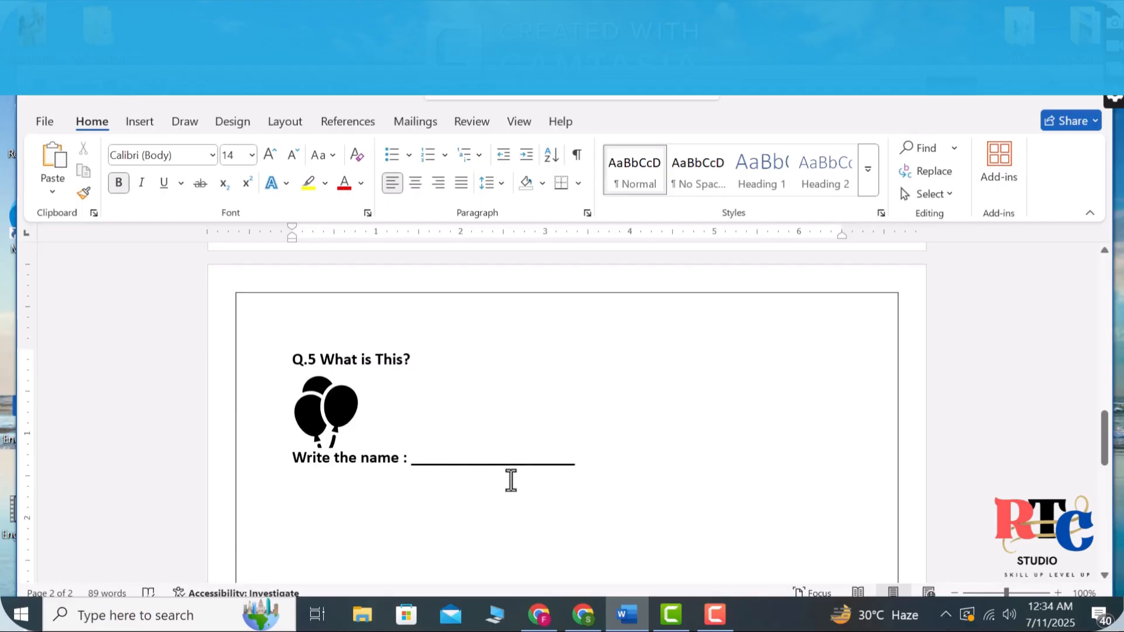
drag(509, 479, 294, 477)
key(ctrl+b)
Set the balloons picture's layout to move with text.
click(344, 419)
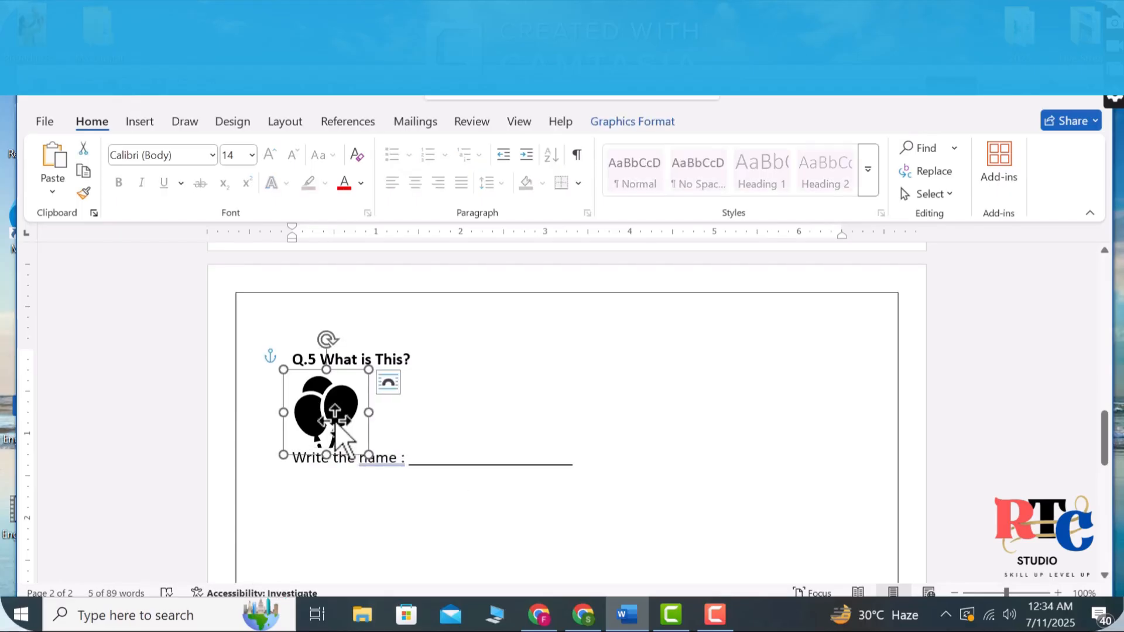
click(390, 384)
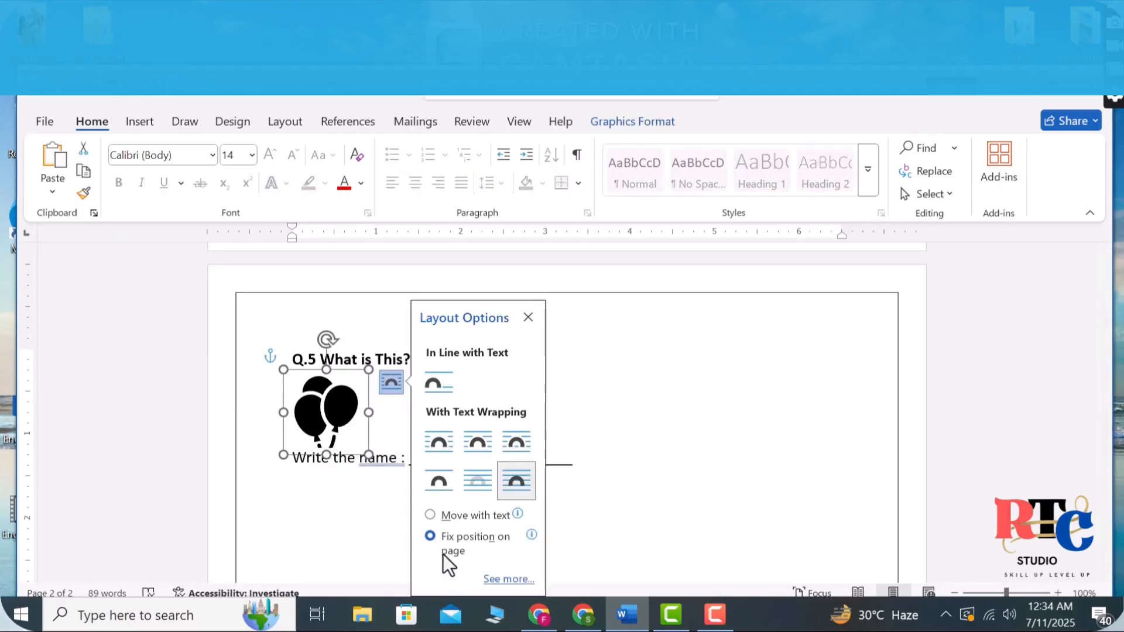
click(430, 513)
key(Escape)
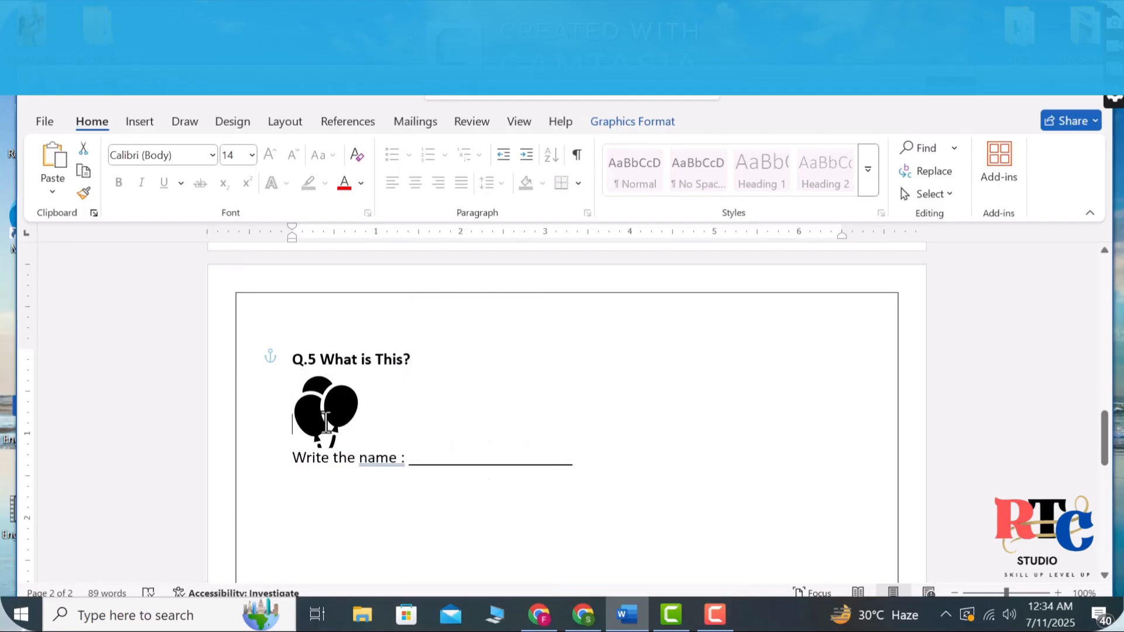
Move the balloons picture away from the margin to below the end of the Q.5 heading and add an empty line above "Write the name".
drag(341, 403, 489, 391)
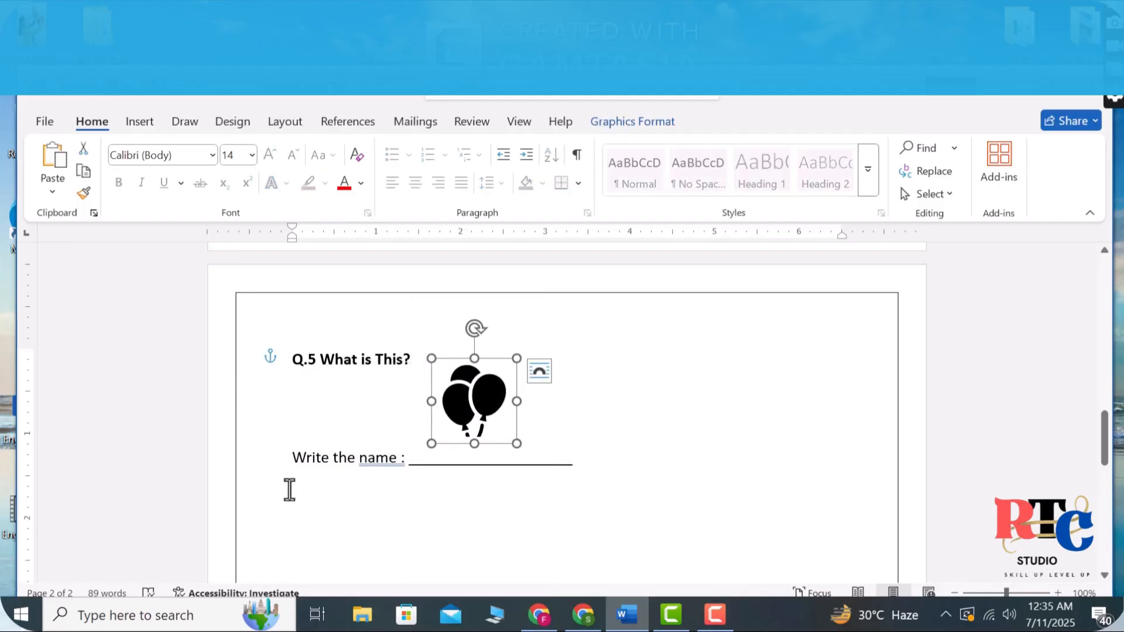
click(293, 459)
key(Return)
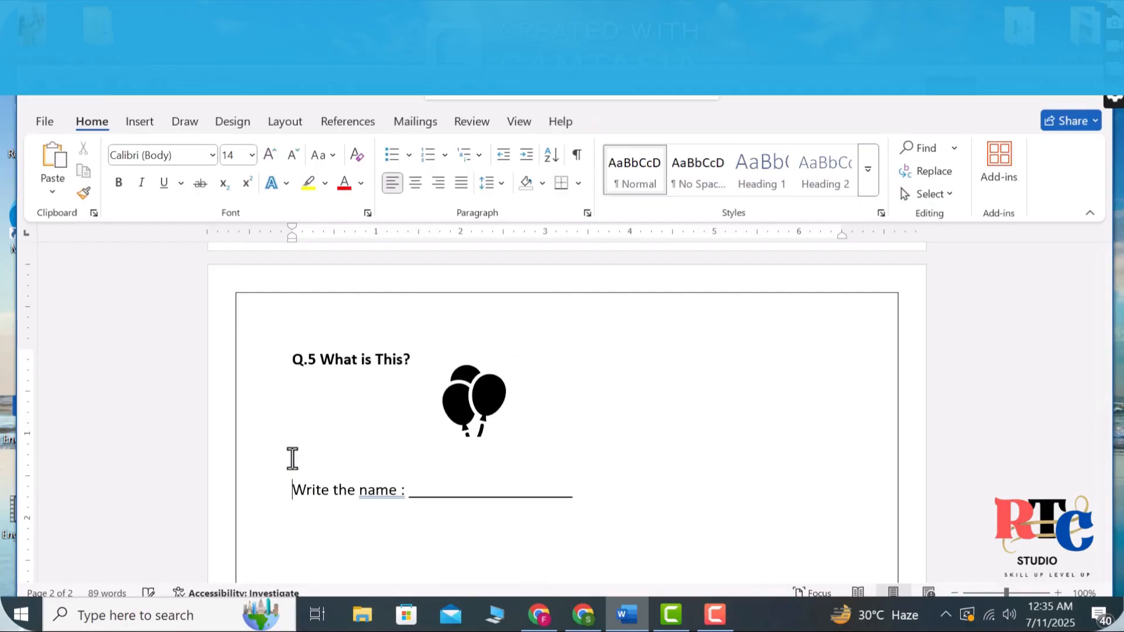
drag(492, 397, 479, 414)
Fix the balloons picture's position on the page.
click(528, 396)
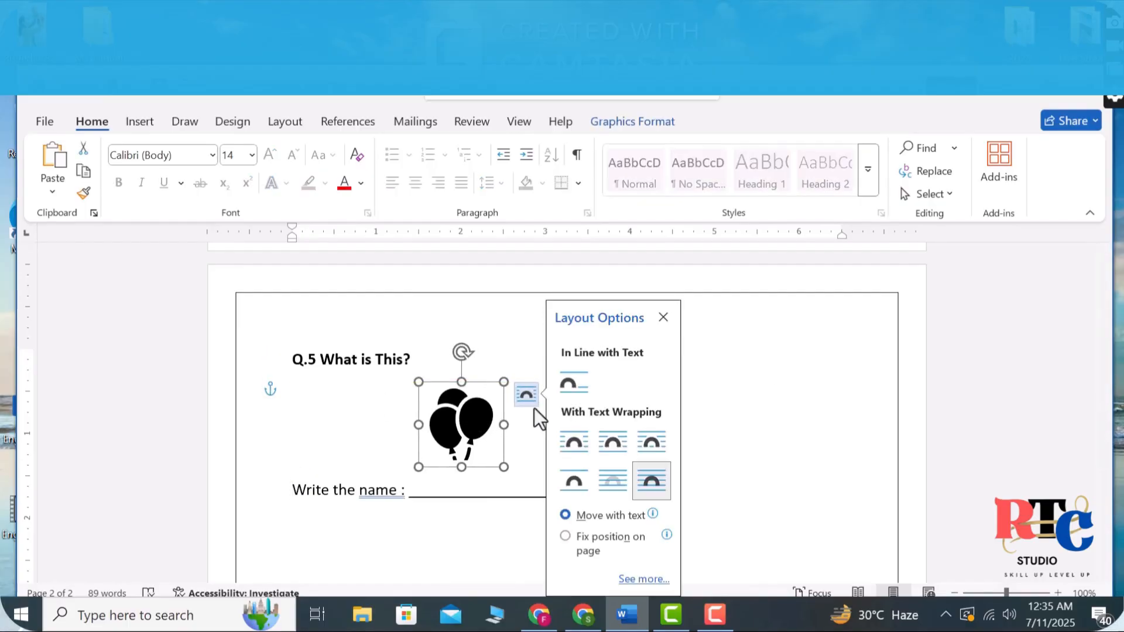
click(571, 536)
click(497, 537)
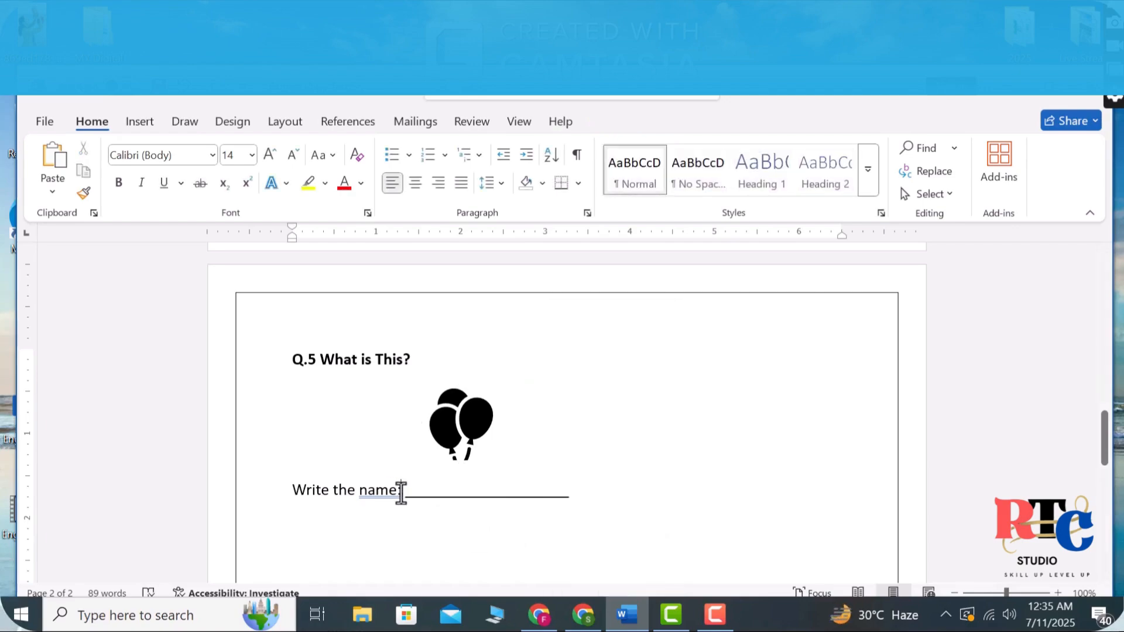
Shorten the underscore blank after "Write the name:" and end it with a period.
click(624, 493)
key(BackSpace)
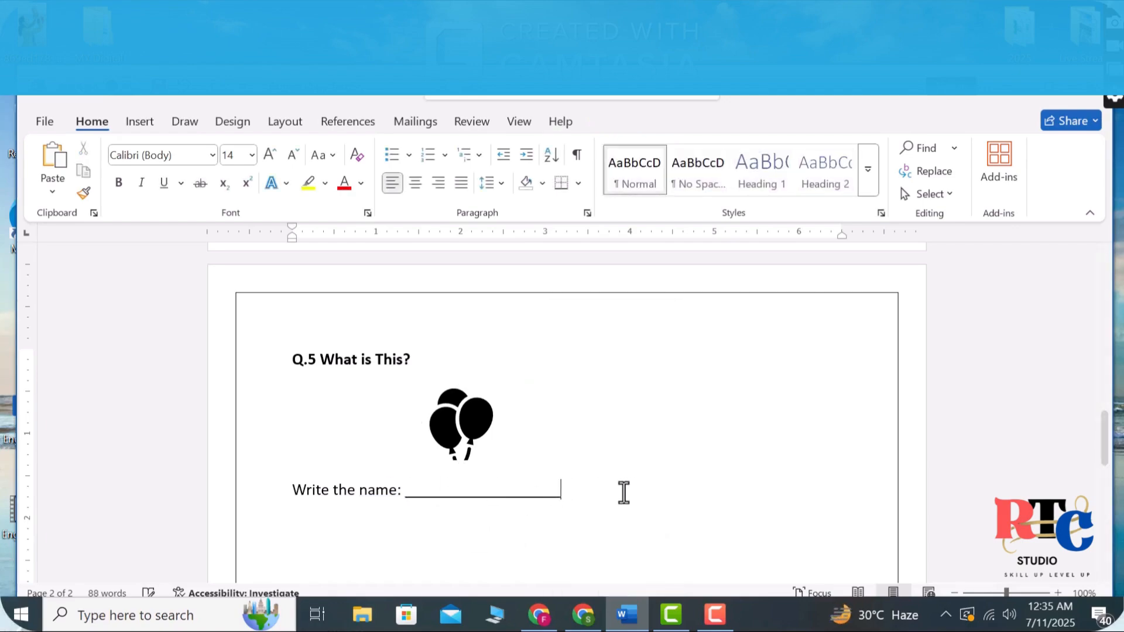
key(BackSpace)
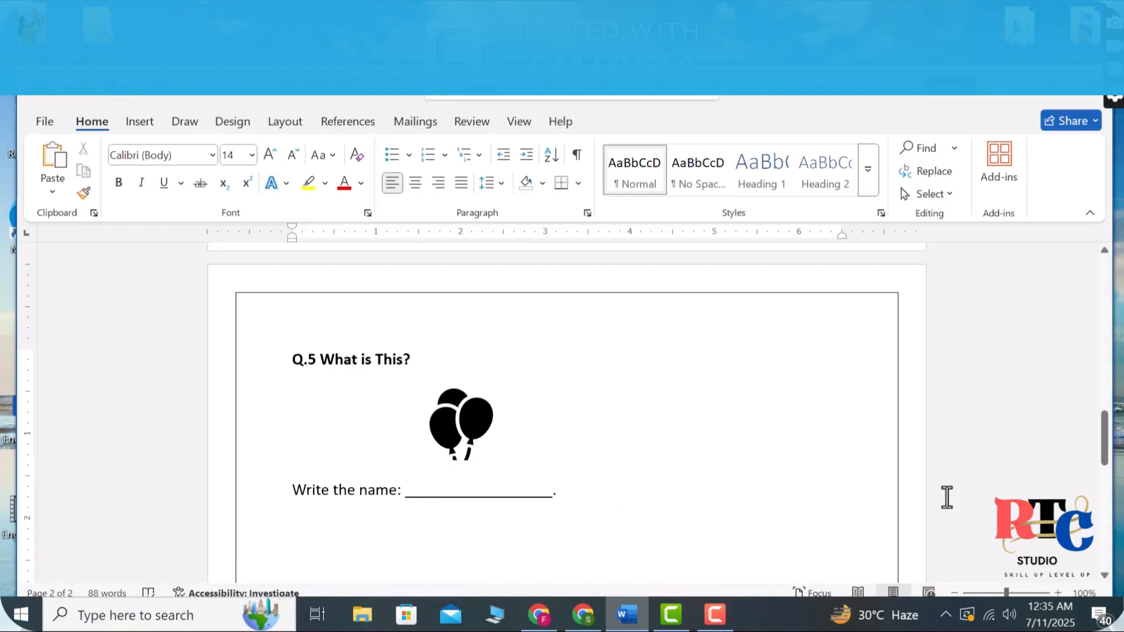
Start an empty paragraph below the "Write the name:" line.
mouse_move(1110, 439)
mouse_down()
mouse_move(1099, 346)
mouse_move(1088, 444)
mouse_up()
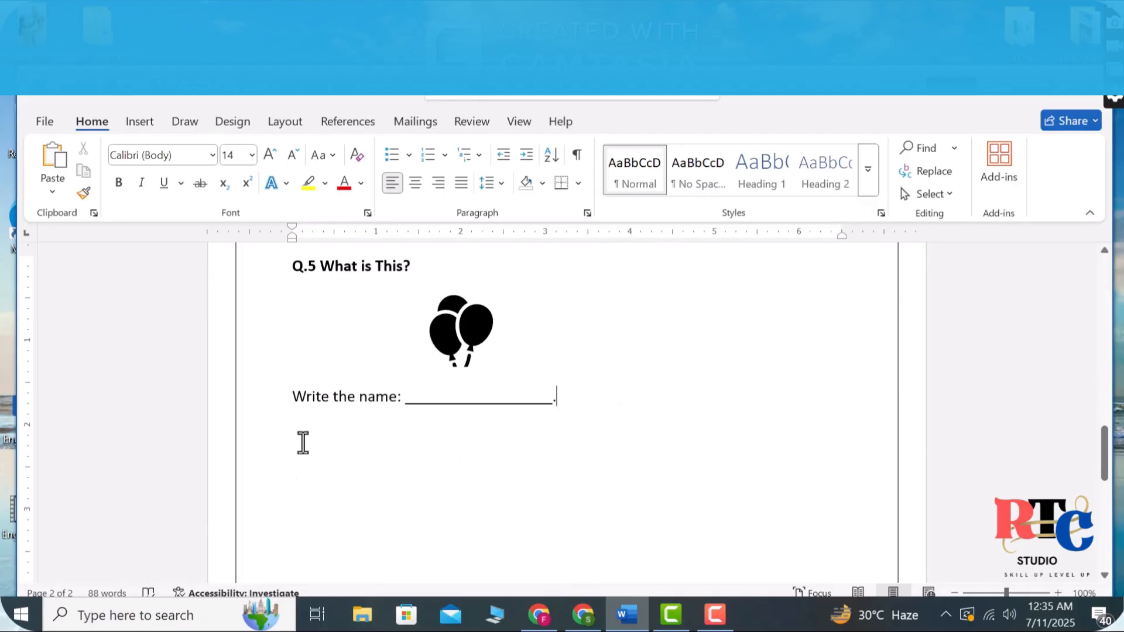
click(604, 405)
key(Return)
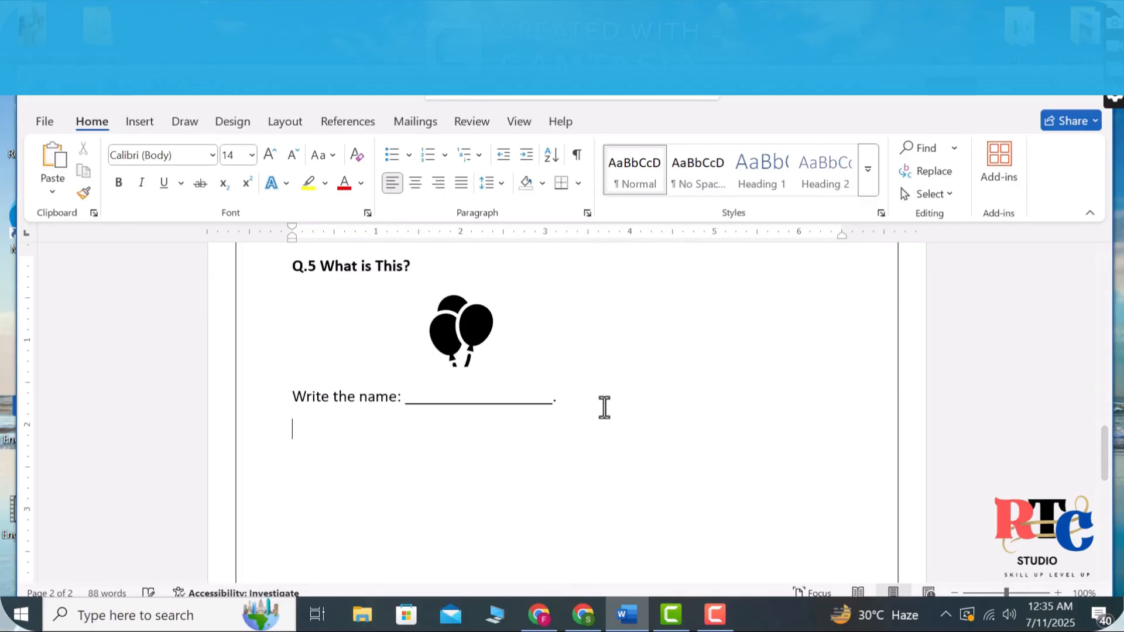
key(F10)
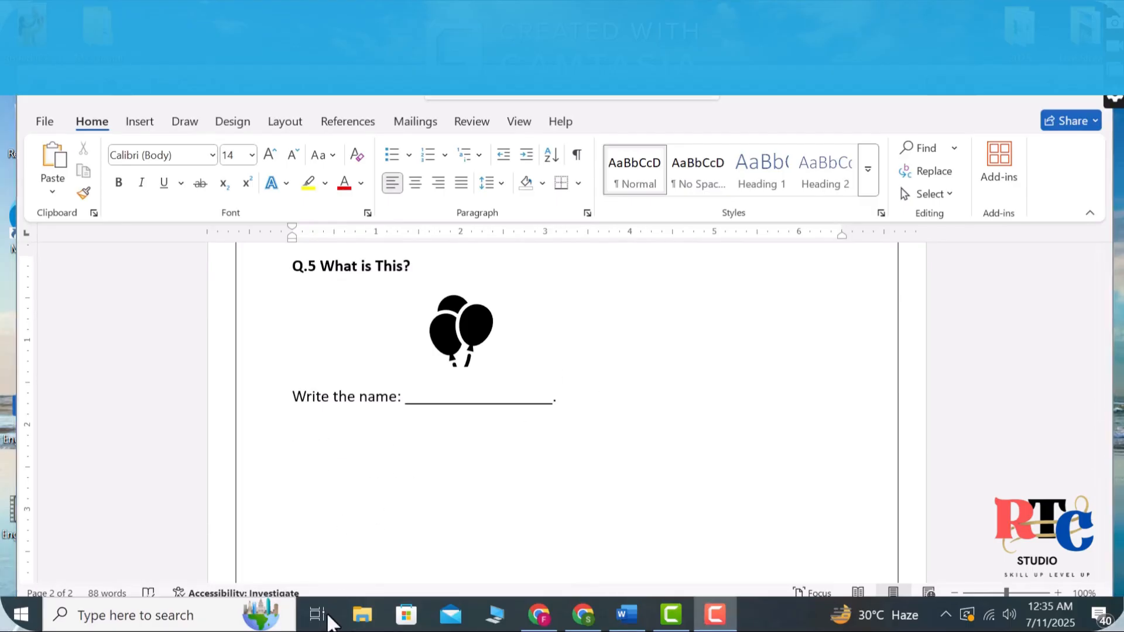
click(309, 436)
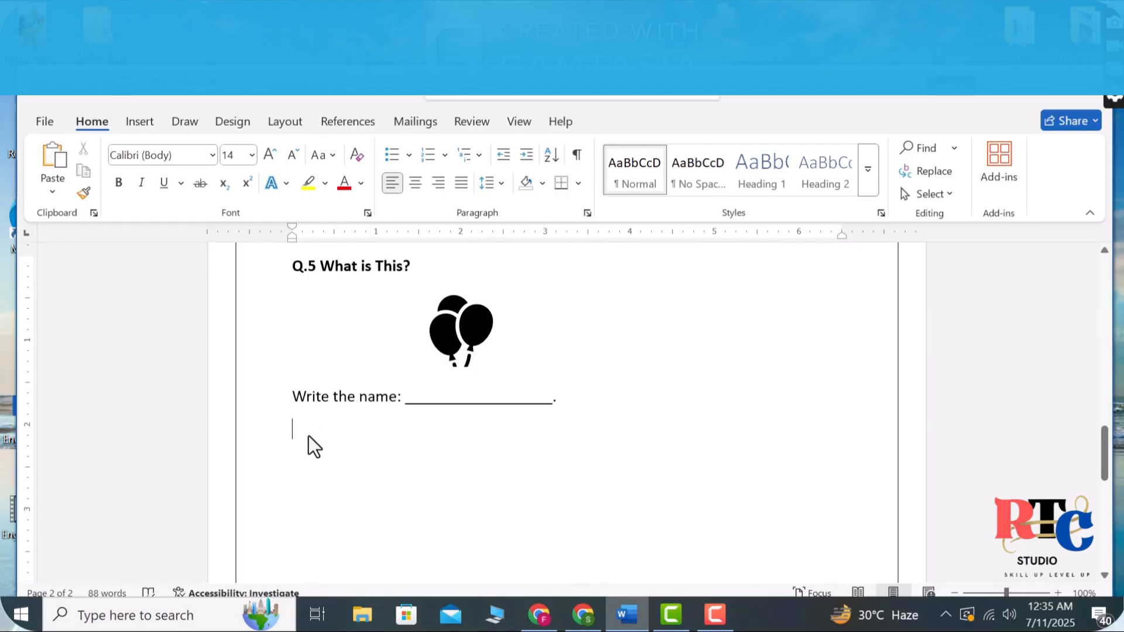
text(Q.)
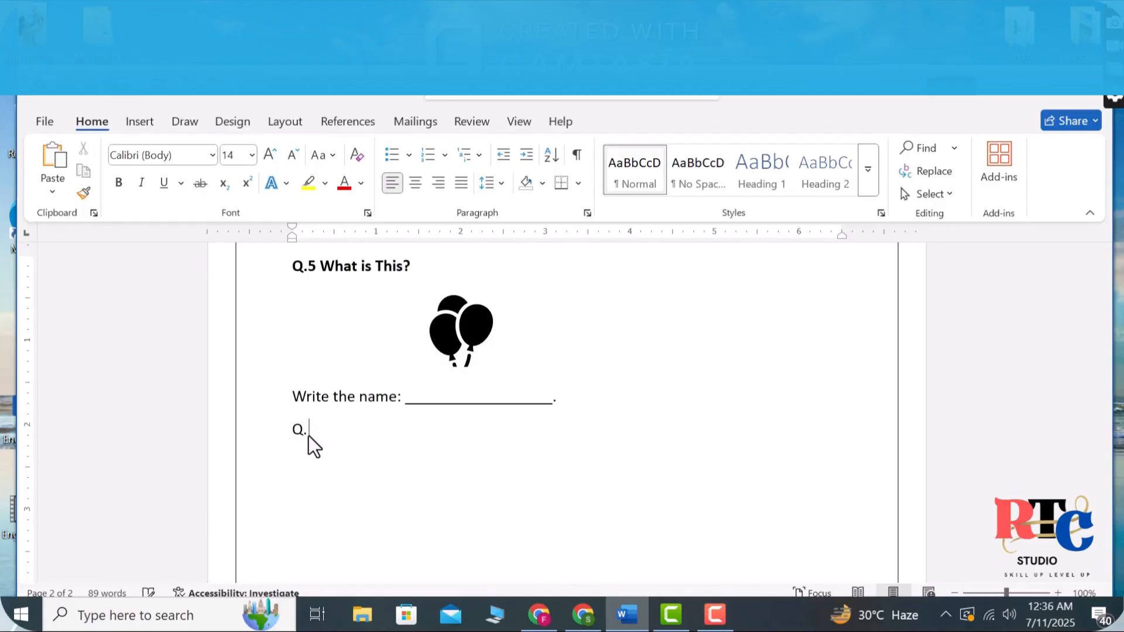
Insert a one-row, two-column table below the "Write the name:" line and resize it to about 5 inches wide and 2.5 inches tall.
click(139, 130)
click(162, 173)
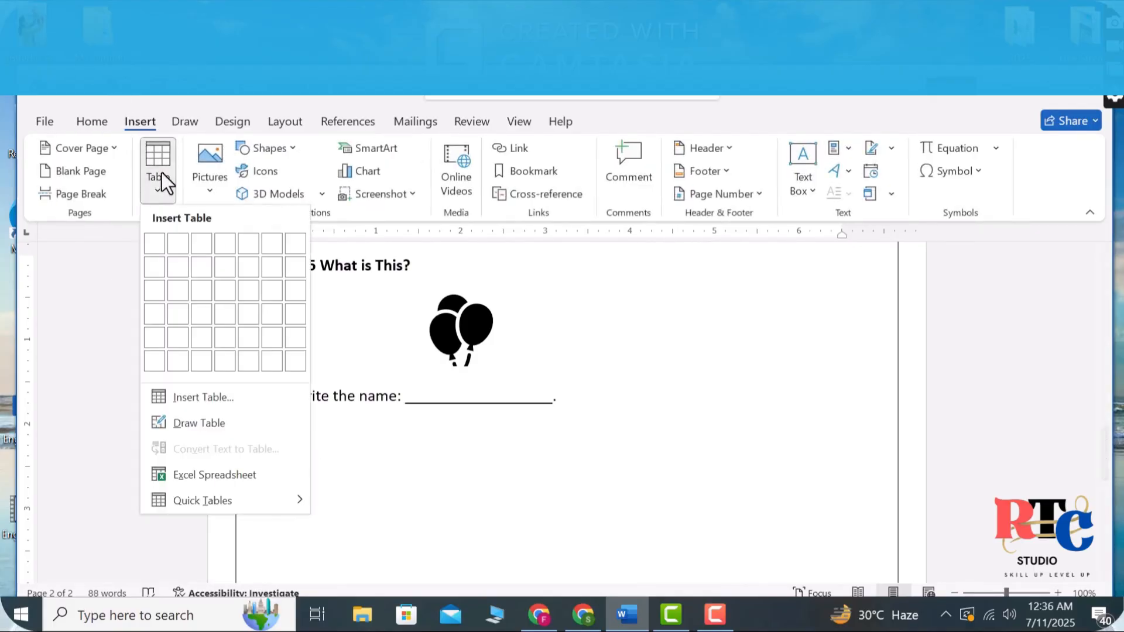
click(174, 244)
click(586, 433)
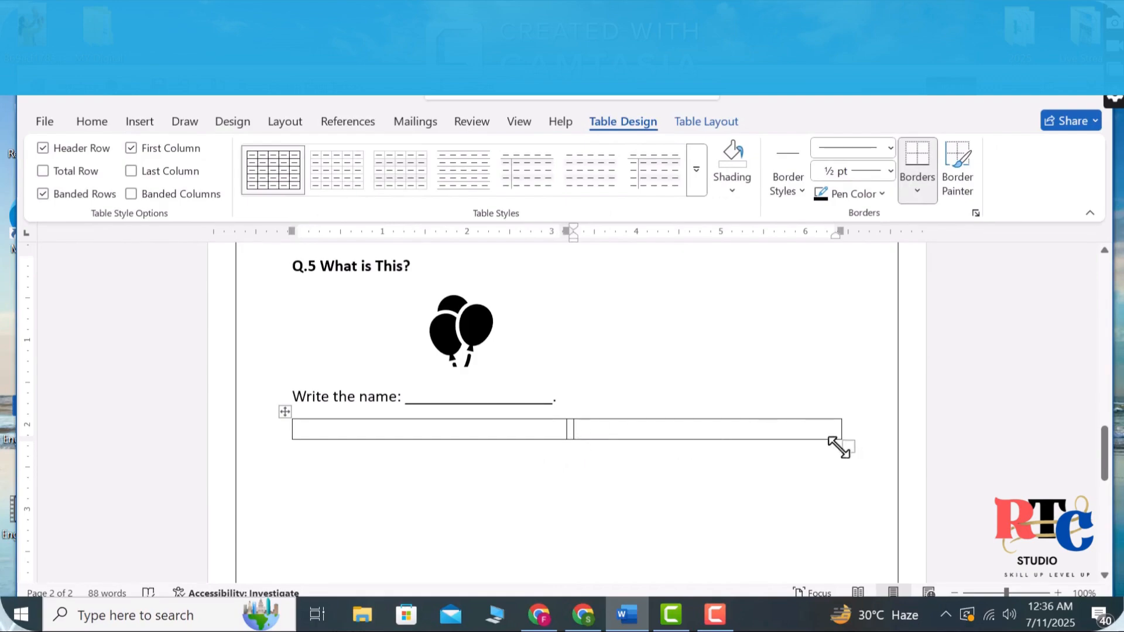
drag(839, 447, 788, 553)
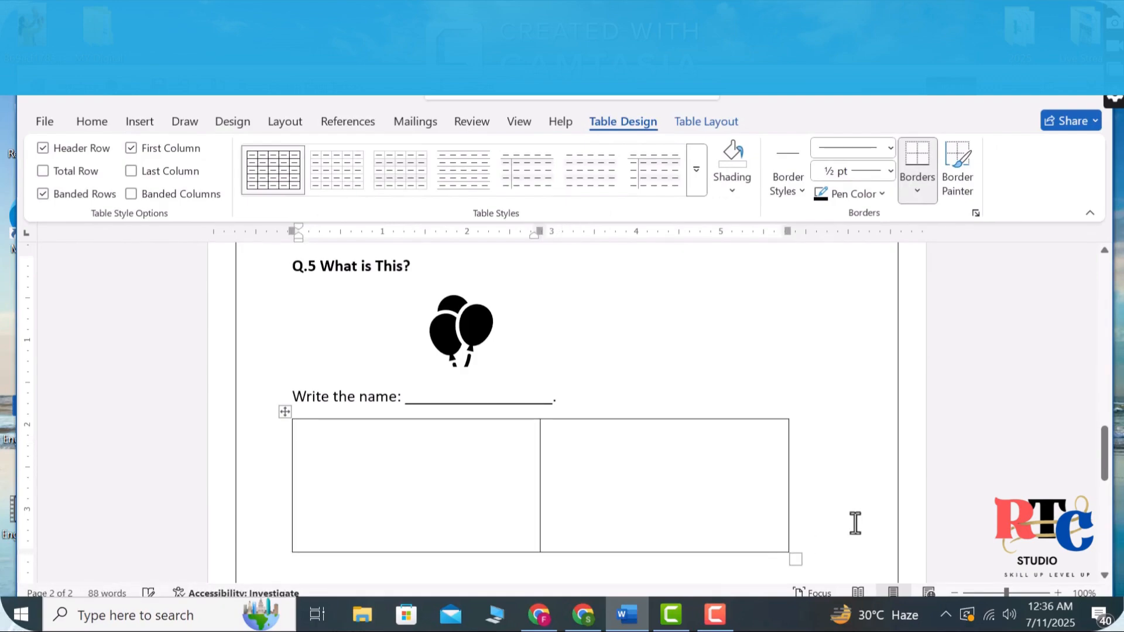
drag(1105, 448, 1112, 466)
drag(794, 458, 725, 527)
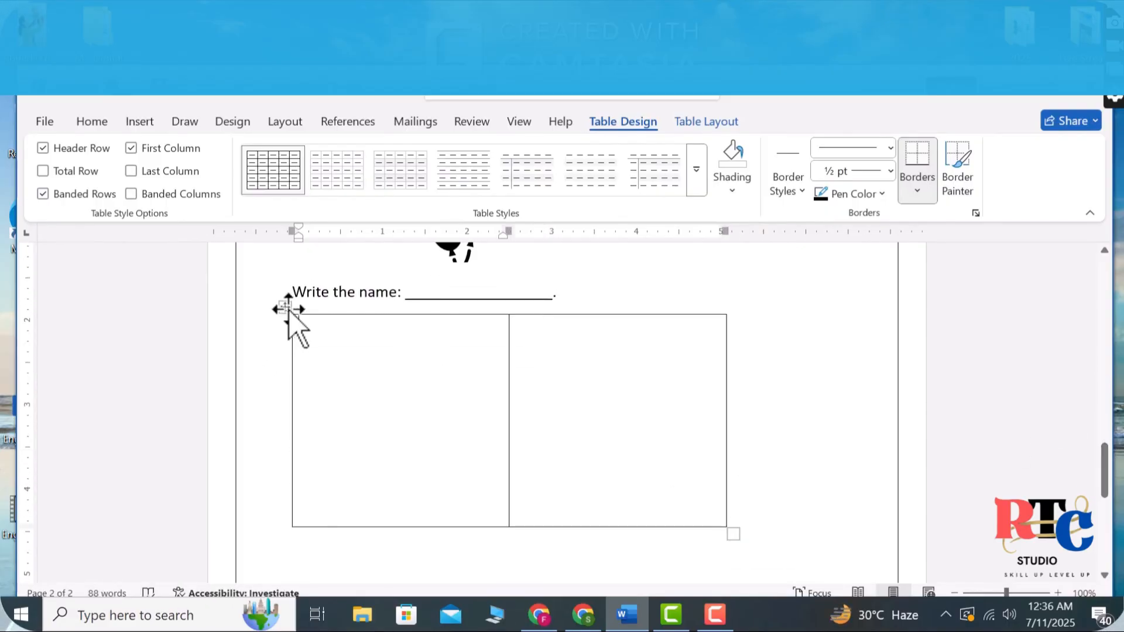
drag(287, 307, 322, 338)
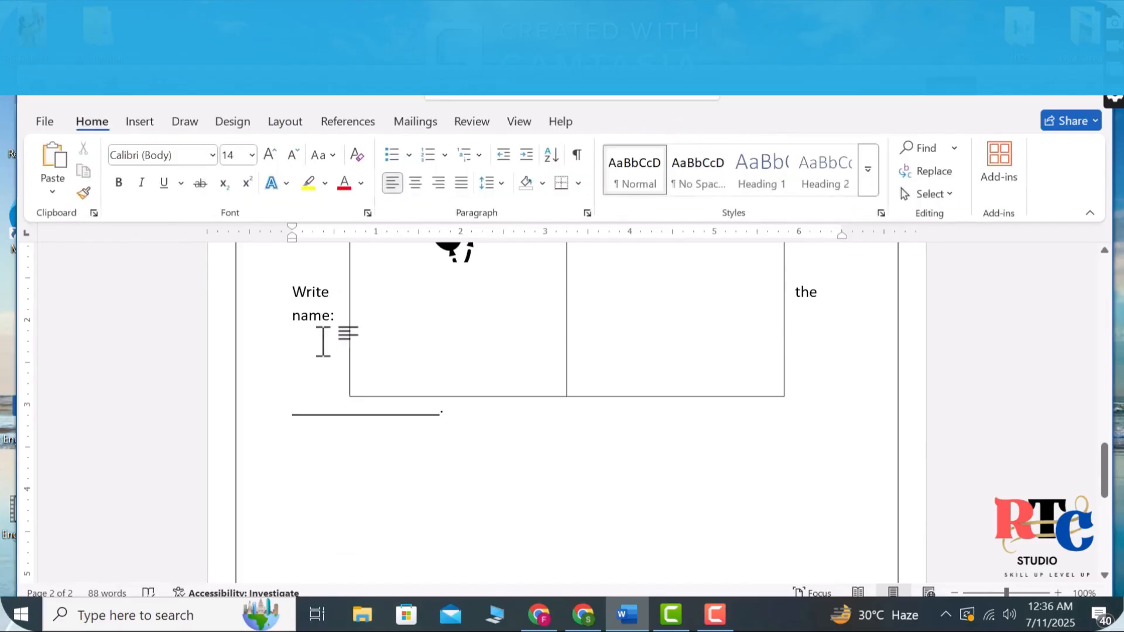
key(ctrl+z)
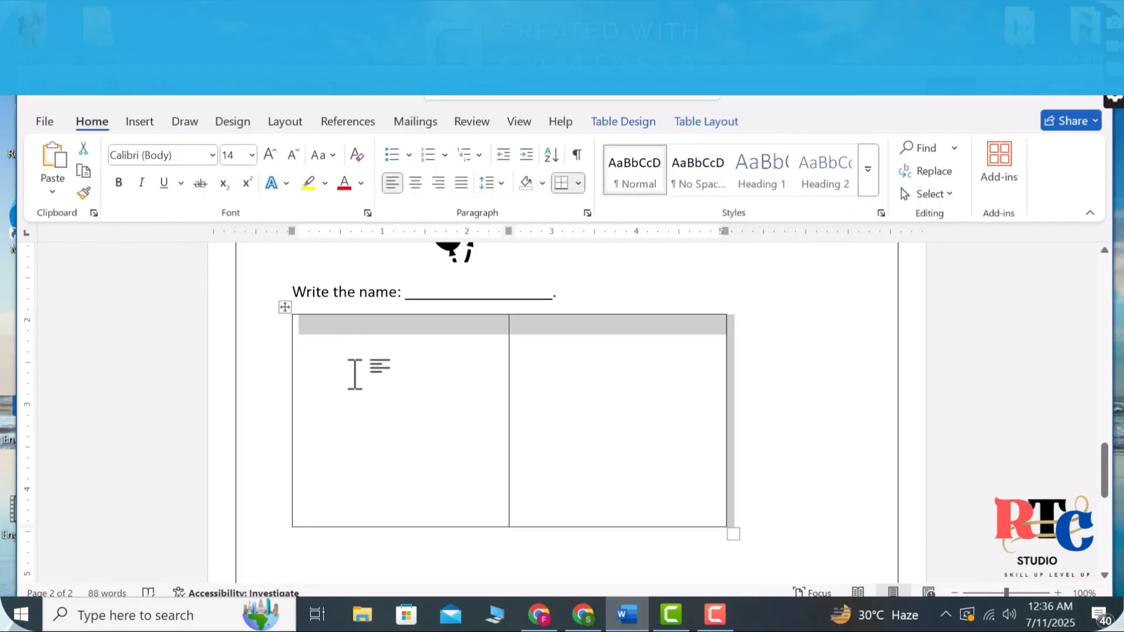
click(355, 374)
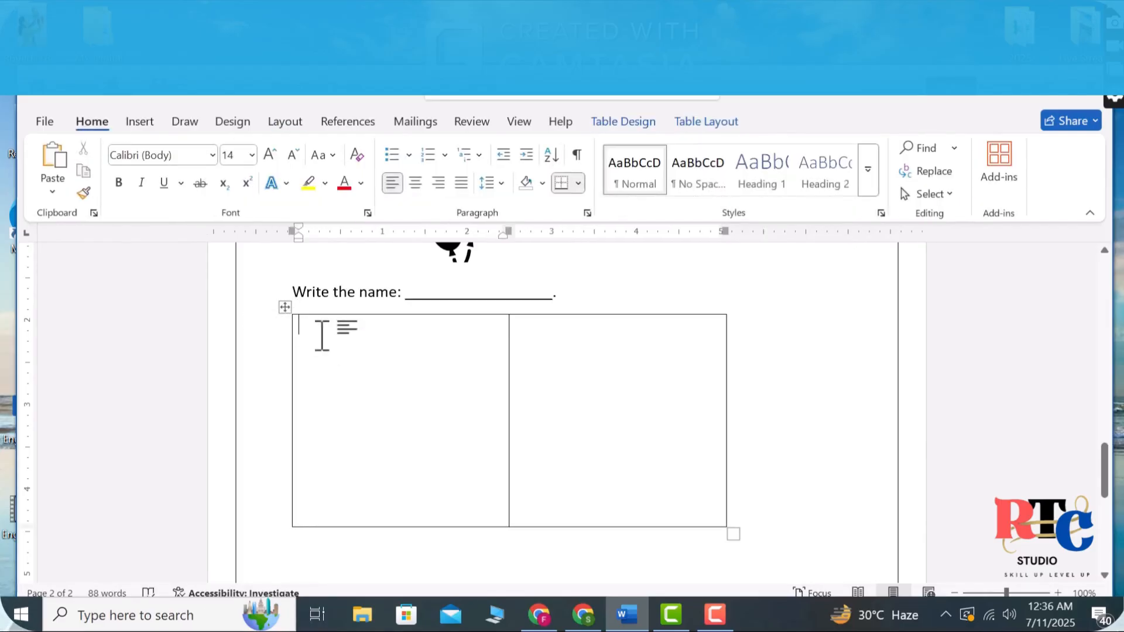
Add two empty lines between the "Write the name:" line and the table, and center the table on the page.
click(593, 299)
key(Return)
key(Return)
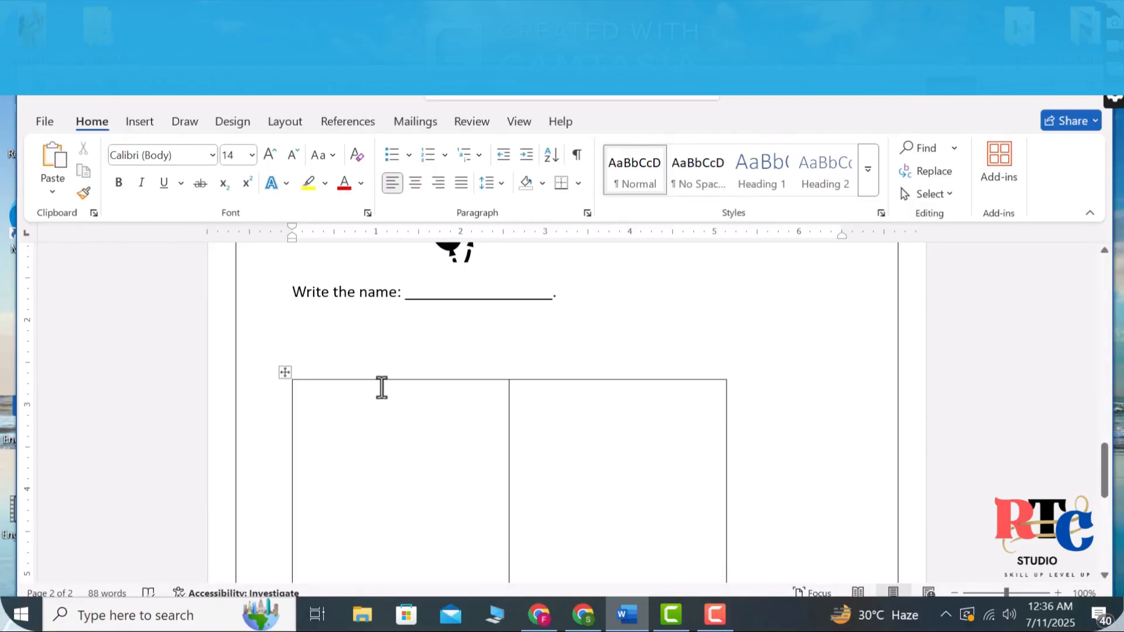
click(286, 384)
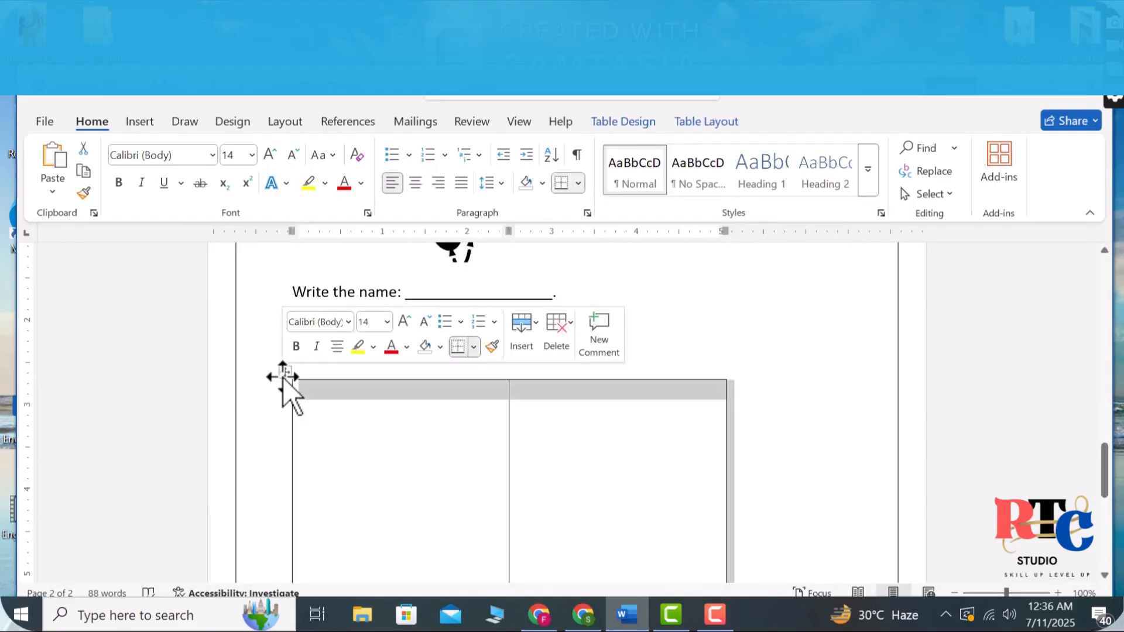
click(415, 183)
click(471, 452)
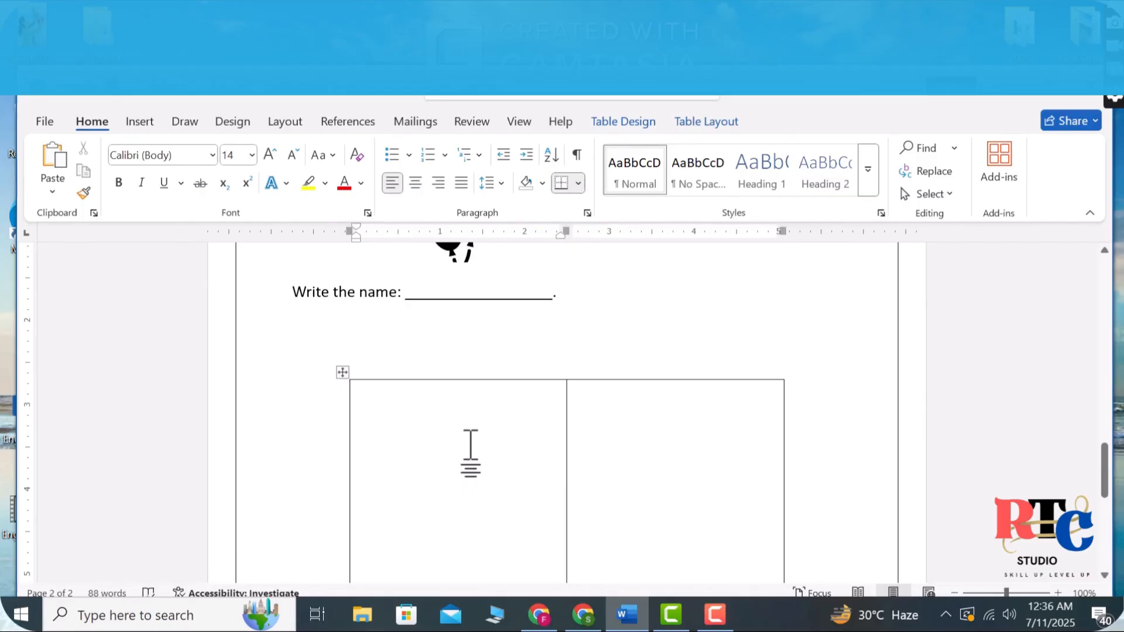
Insert the standing dog icon from the stock icon library into the first cell of the table.
click(145, 117)
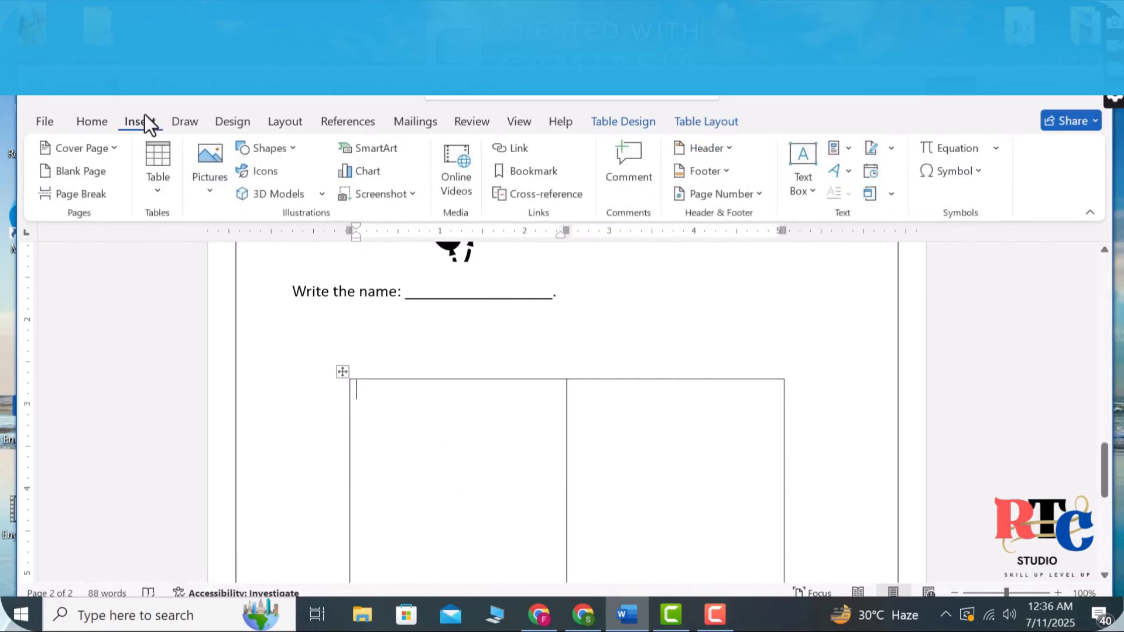
click(211, 194)
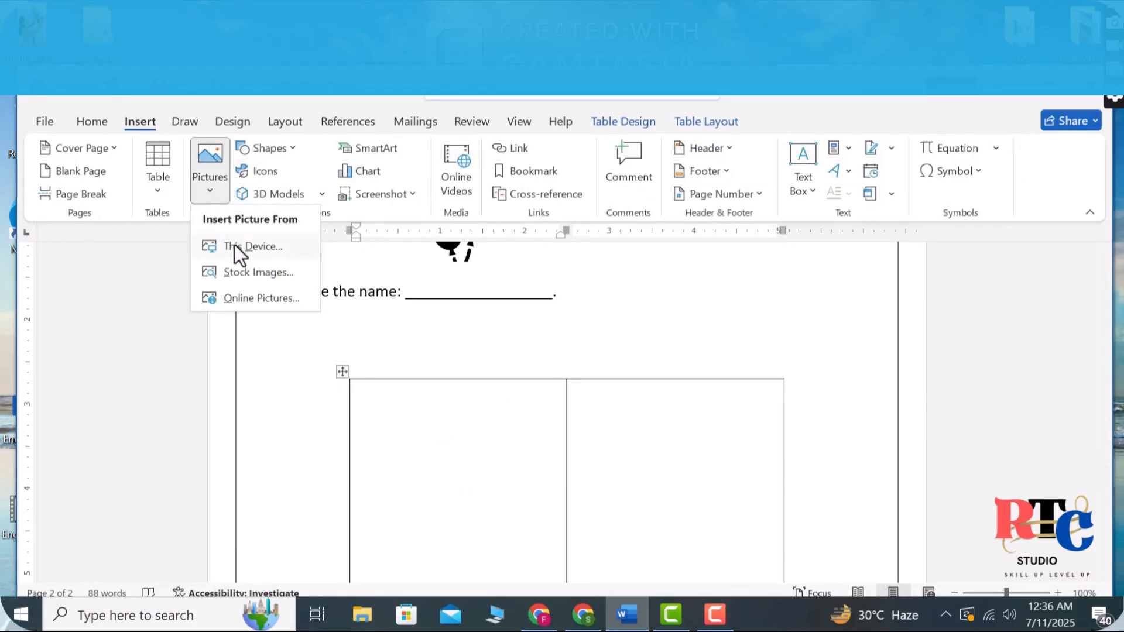
click(230, 274)
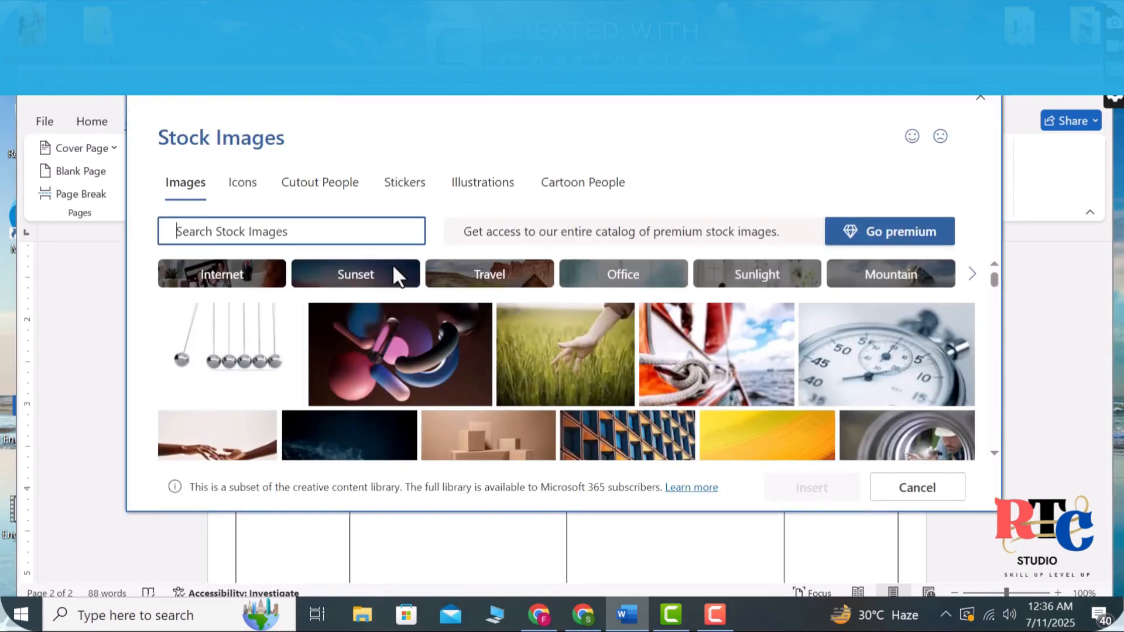
click(251, 186)
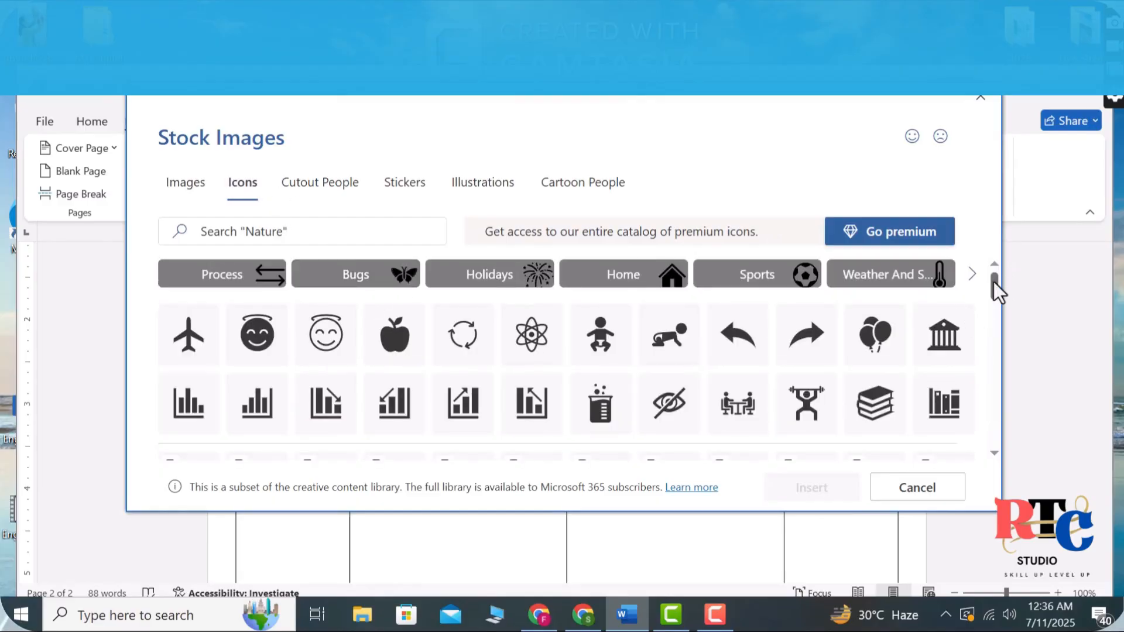
drag(996, 294, 1005, 367)
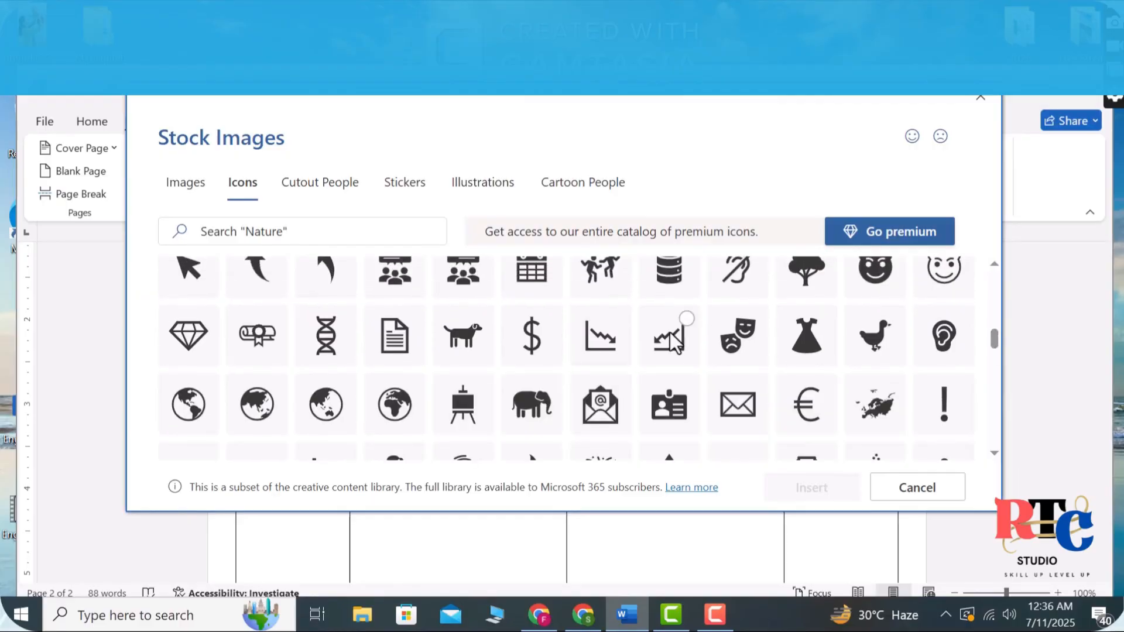
click(467, 346)
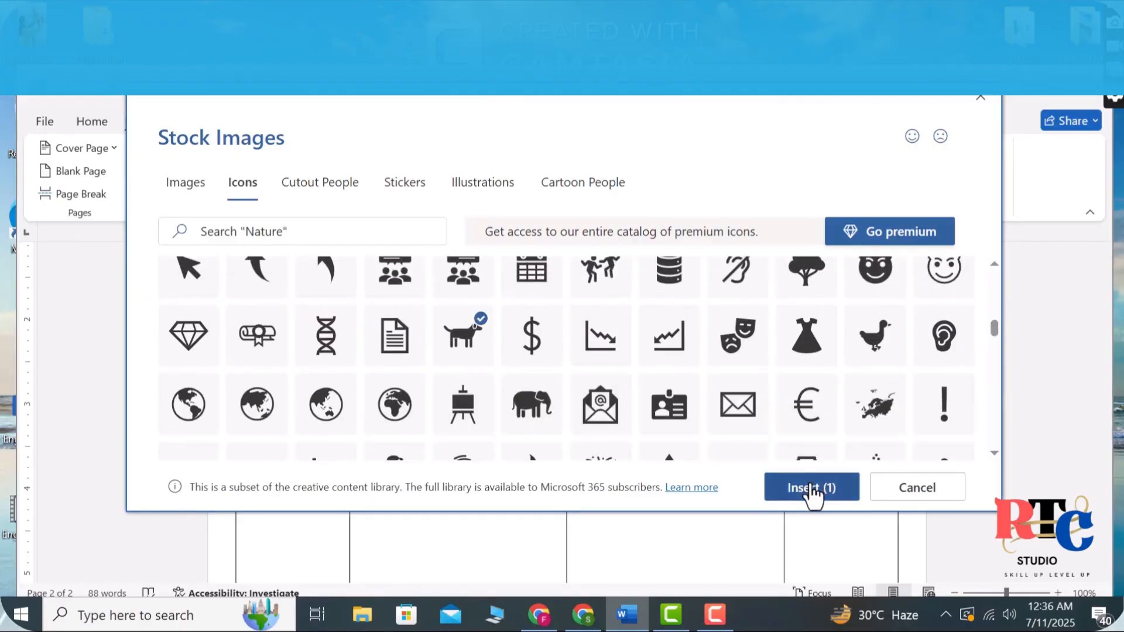
click(811, 490)
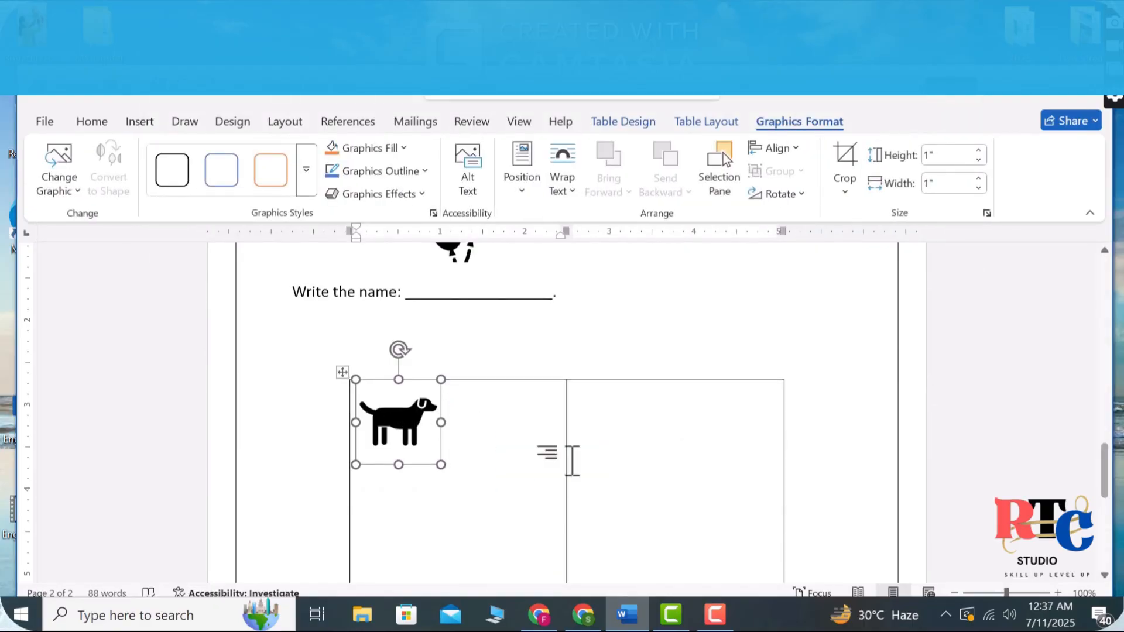
Enlarge the dog icon to about 2.5 by 2.5 inches so it fills its table cell.
click(463, 392)
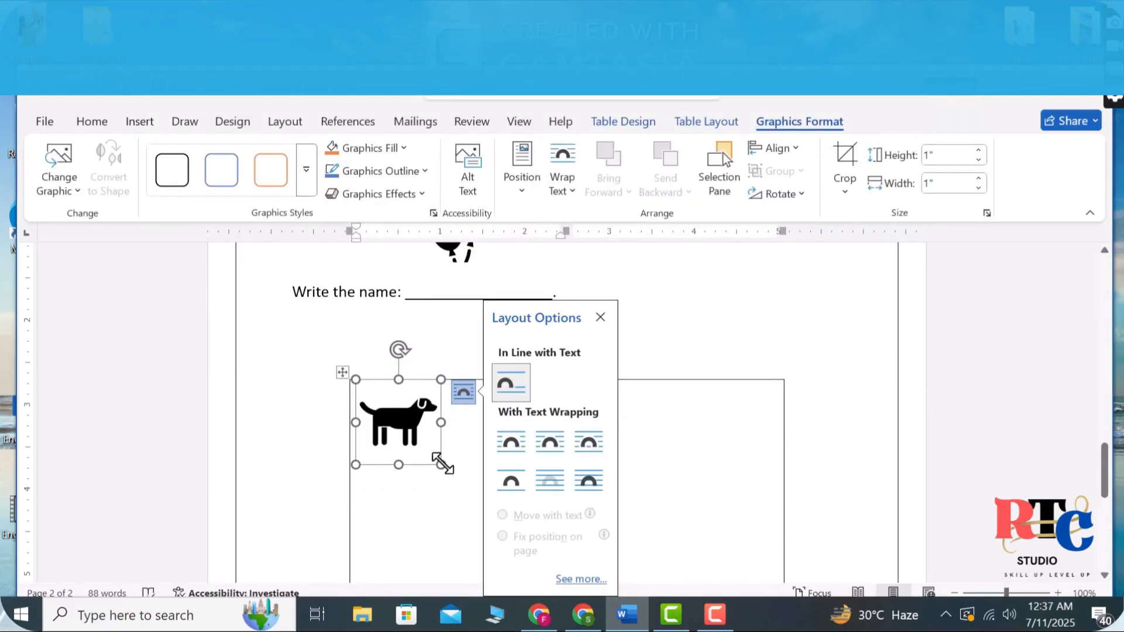
drag(441, 465, 567, 577)
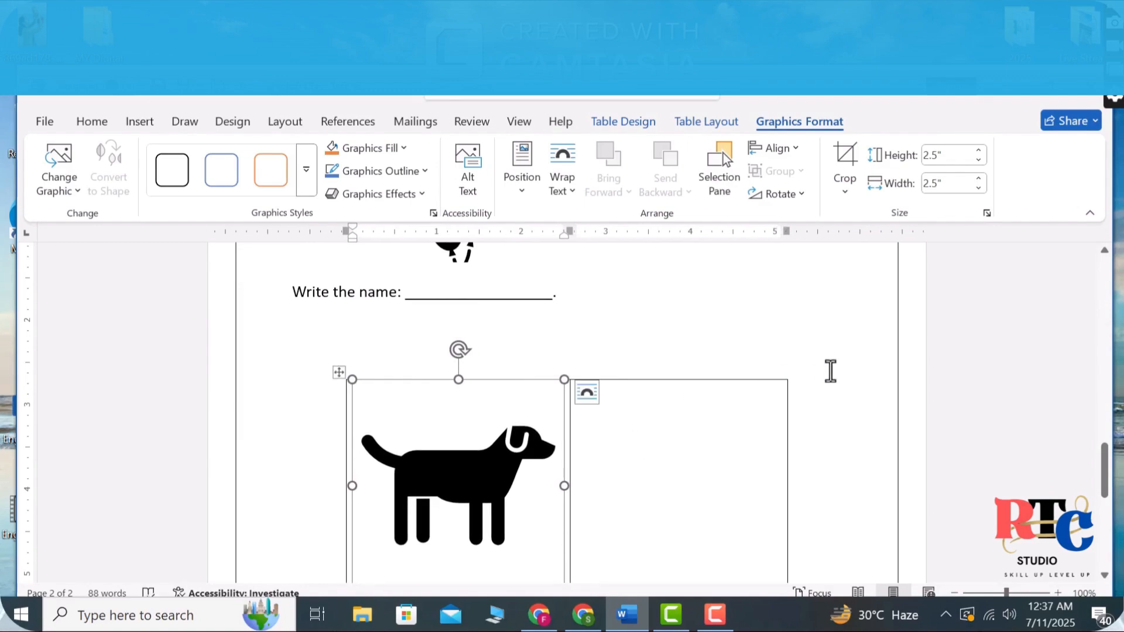
click(835, 372)
drag(1104, 474, 1106, 487)
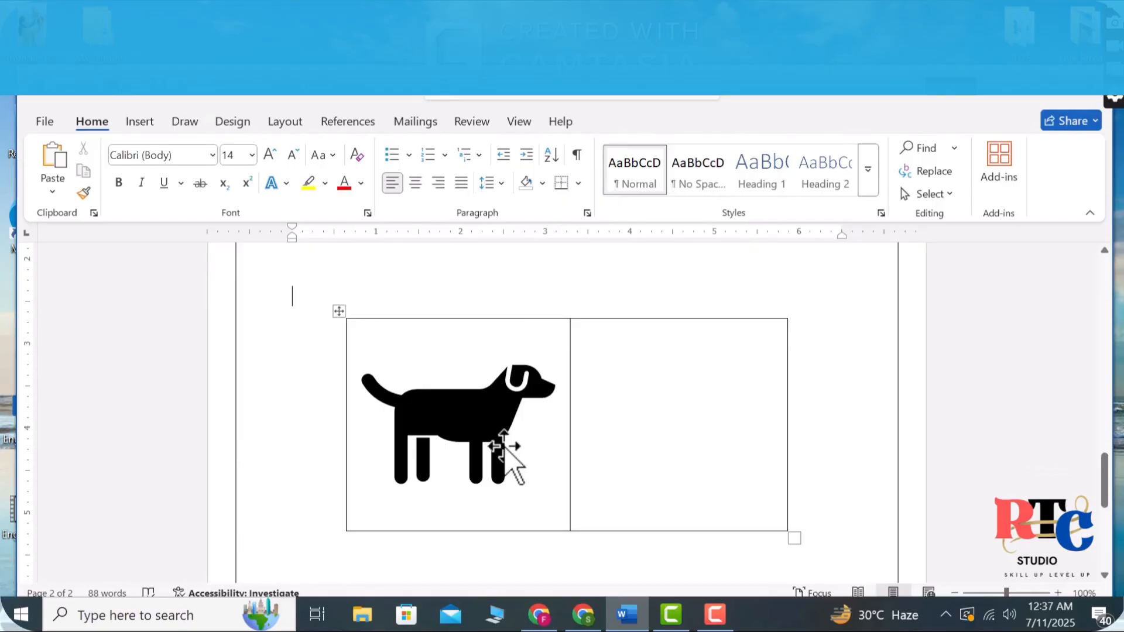
click(509, 458)
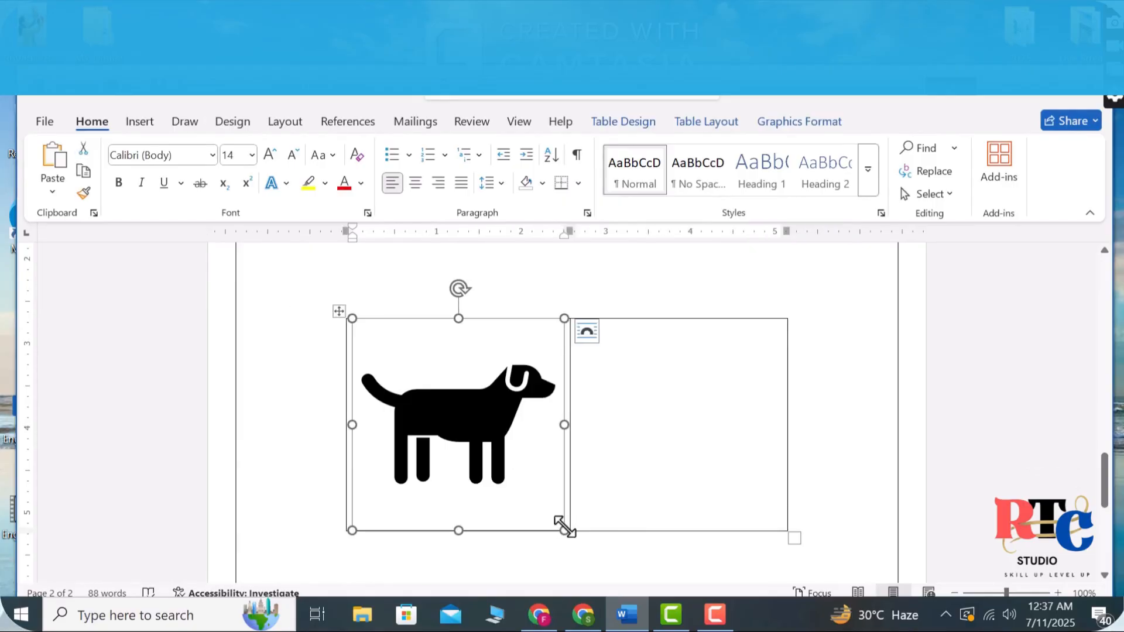
drag(563, 527, 568, 527)
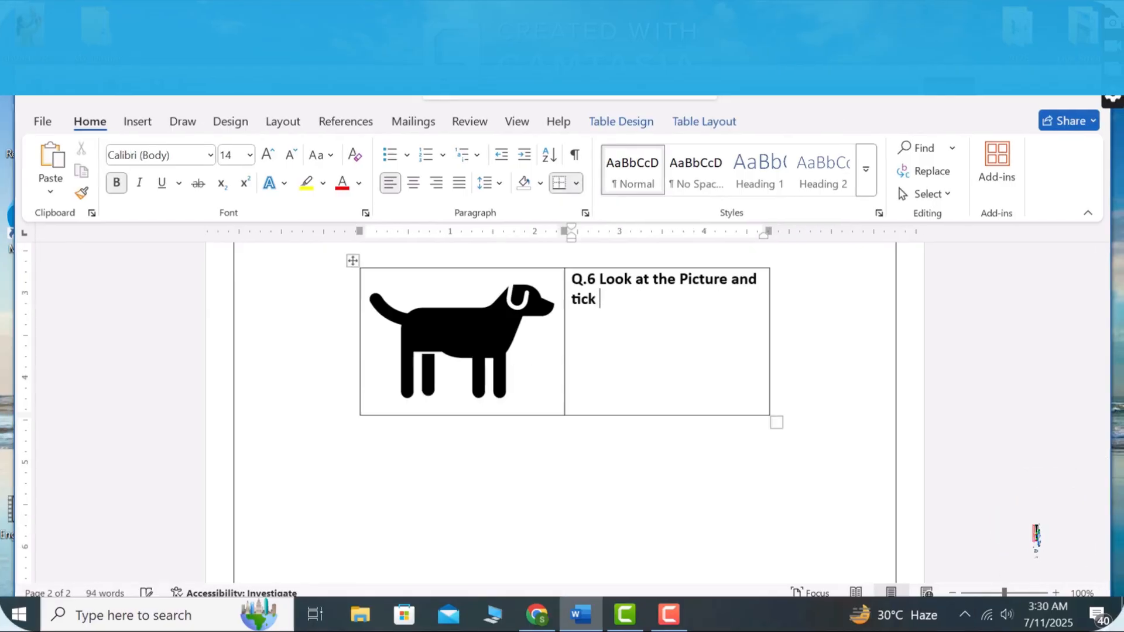
Write "Q.6 Look at the Picture and tick the correct answer." beside the dog, then an empty line and options "A. Cat", "B. Dog", "C. Cow".
text(the Picture and)
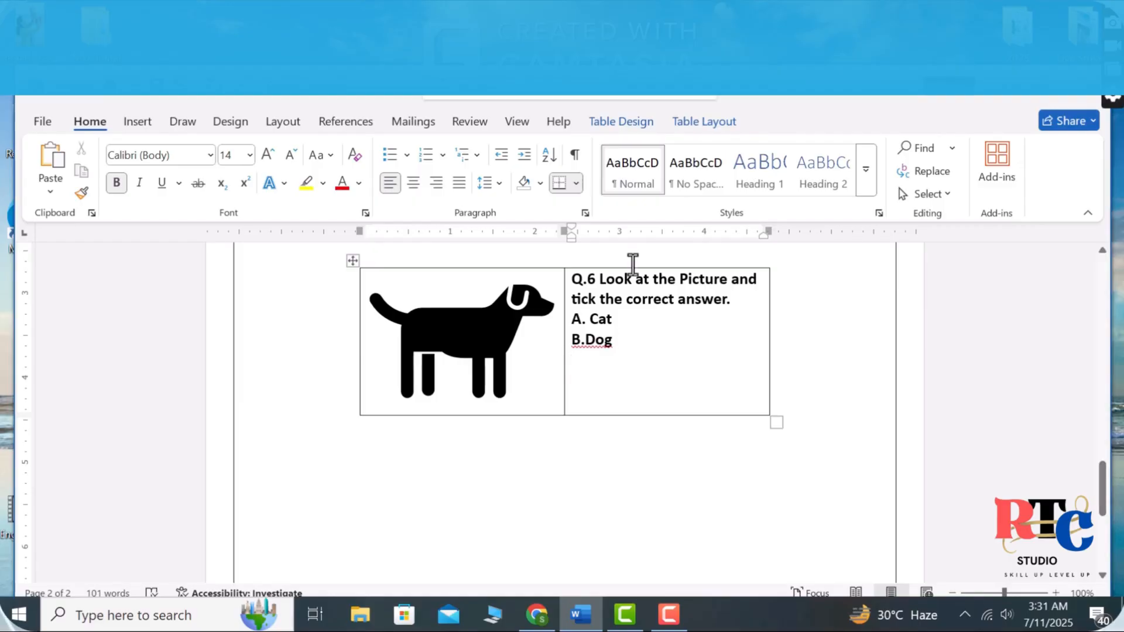
click(584, 342)
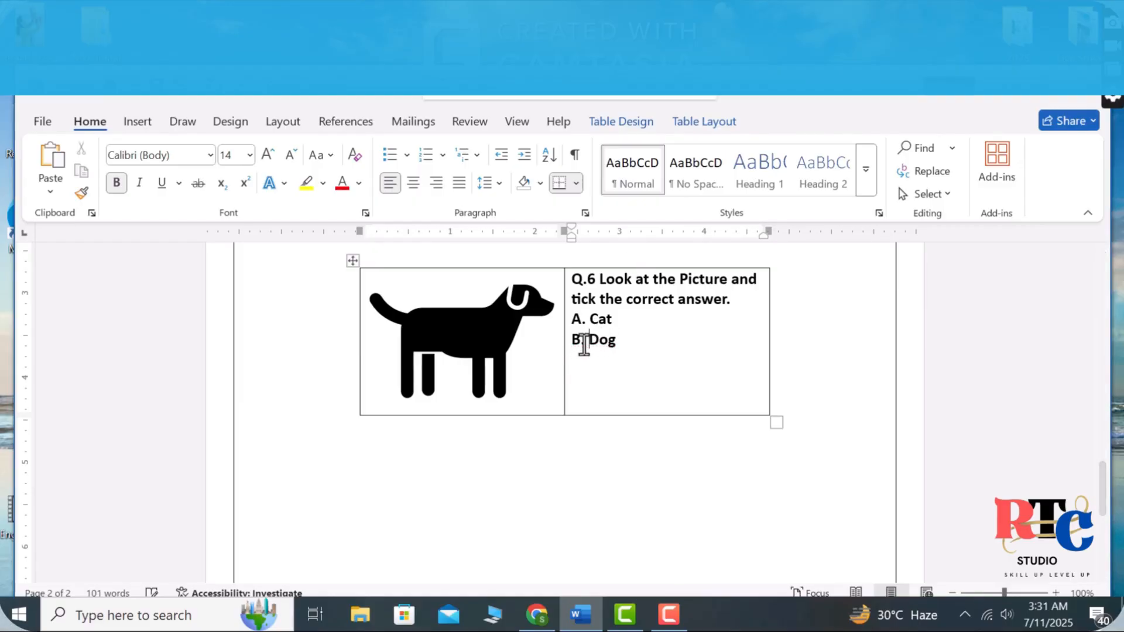
click(631, 342)
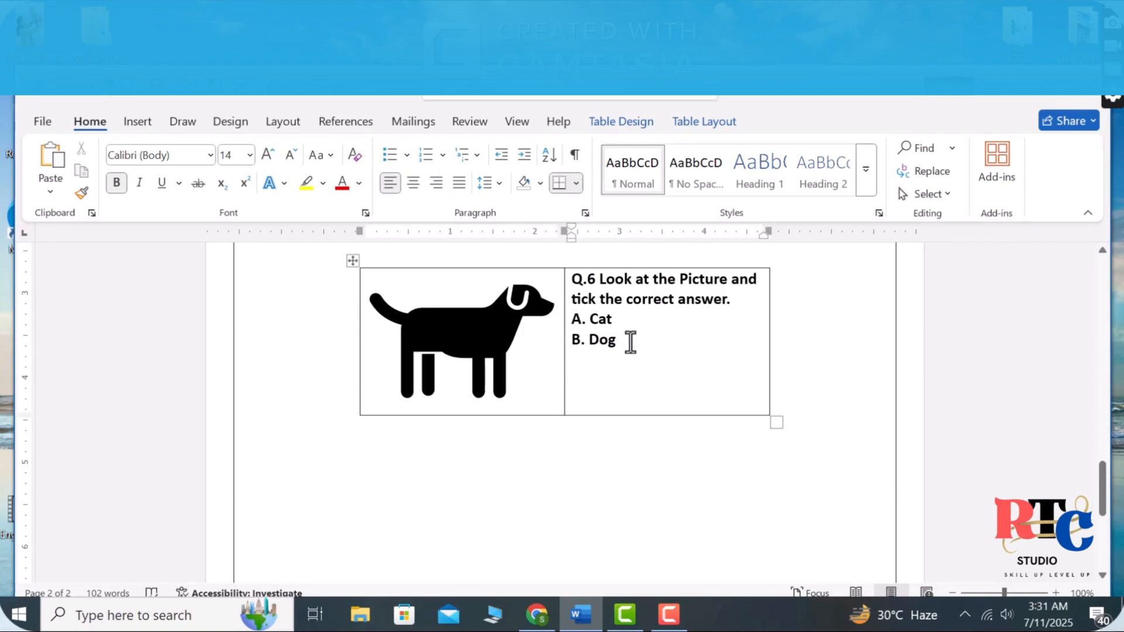
key(Return)
click(743, 304)
key(Return)
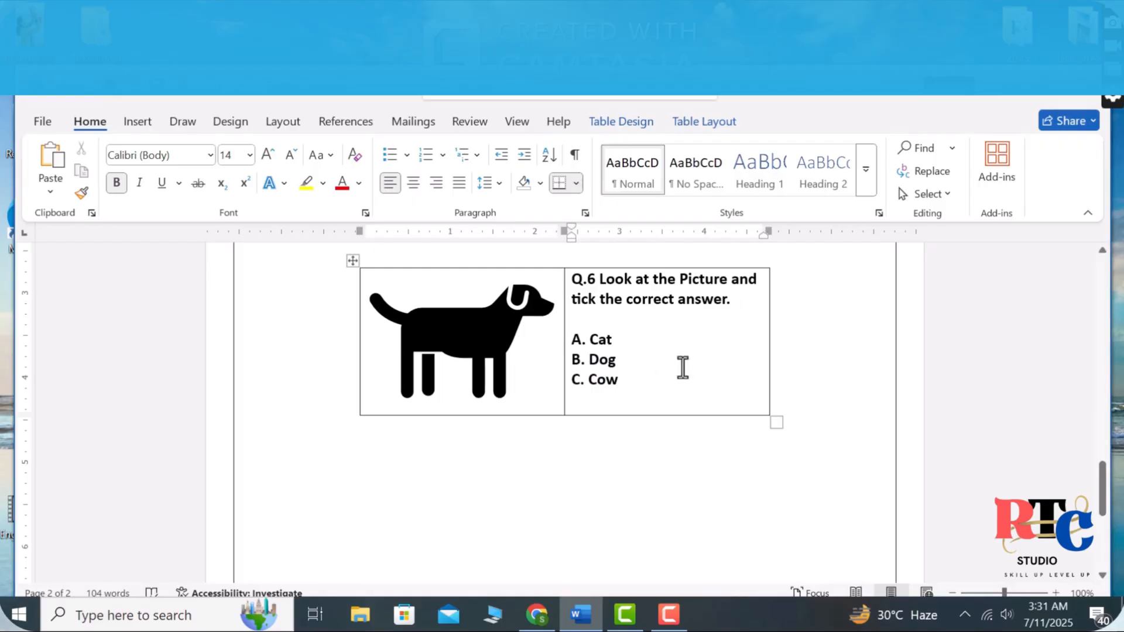
Remove the bold formatting from the three answer options Cat, Dog and Cow.
drag(635, 394, 567, 340)
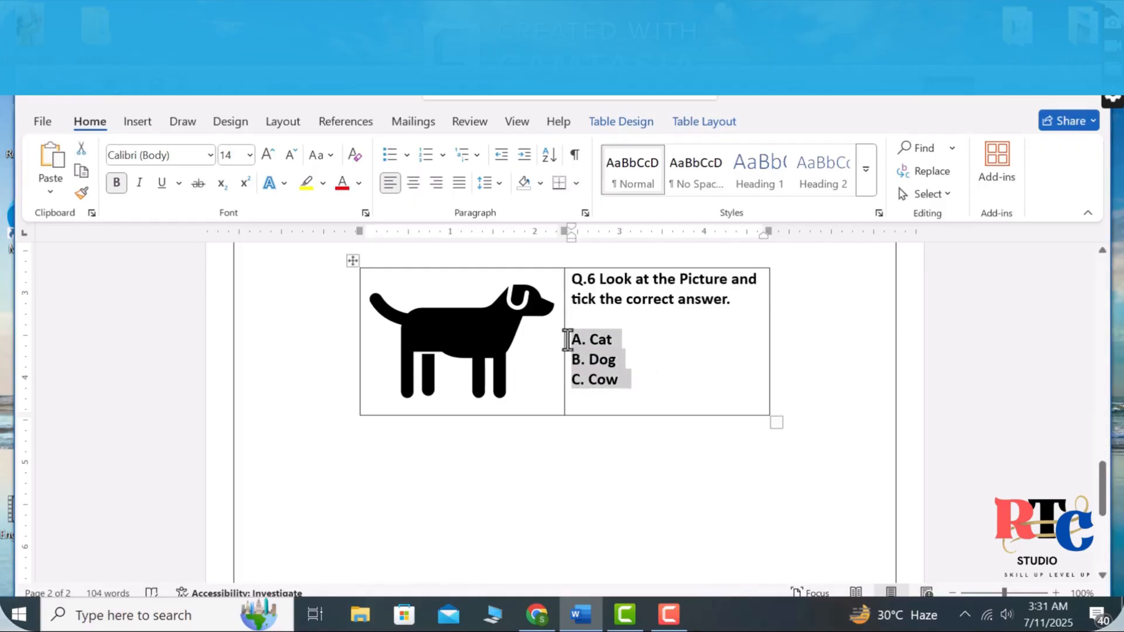
key(ctrl+b)
click(662, 363)
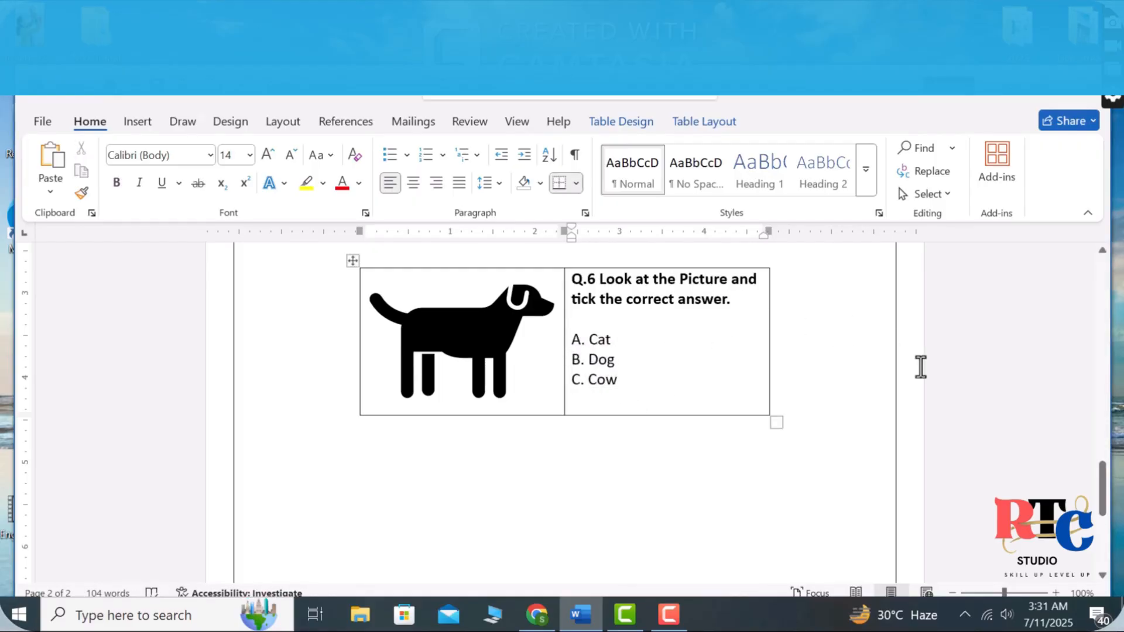
Move the dog table up so only one empty line separates it from the "Write the name:" line.
drag(1106, 495, 1099, 455)
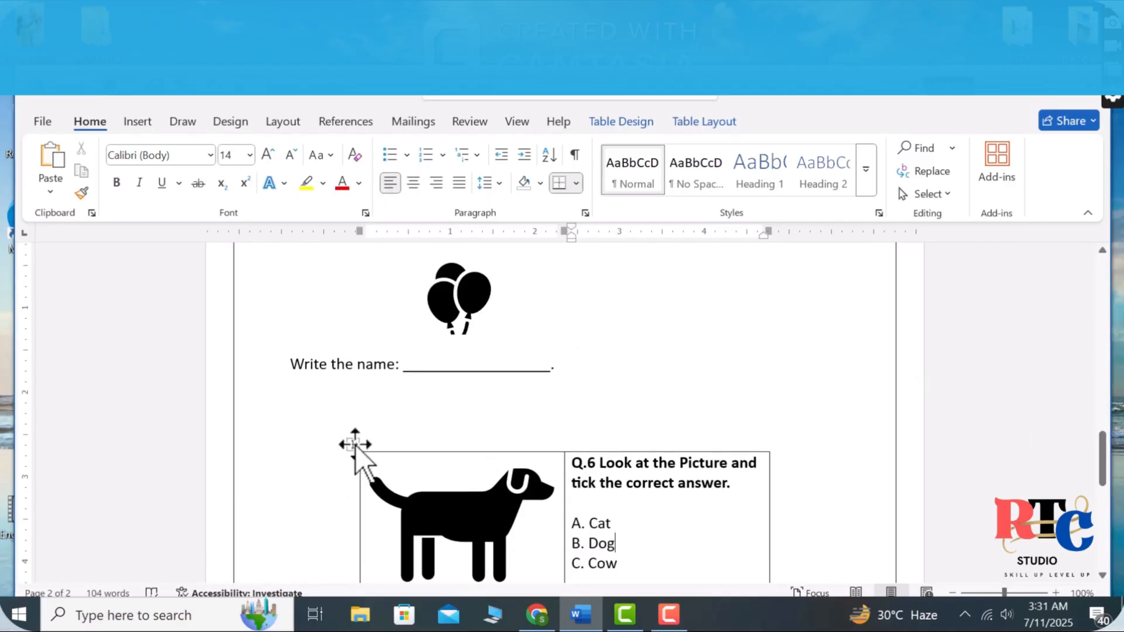
drag(353, 446, 354, 401)
click(817, 391)
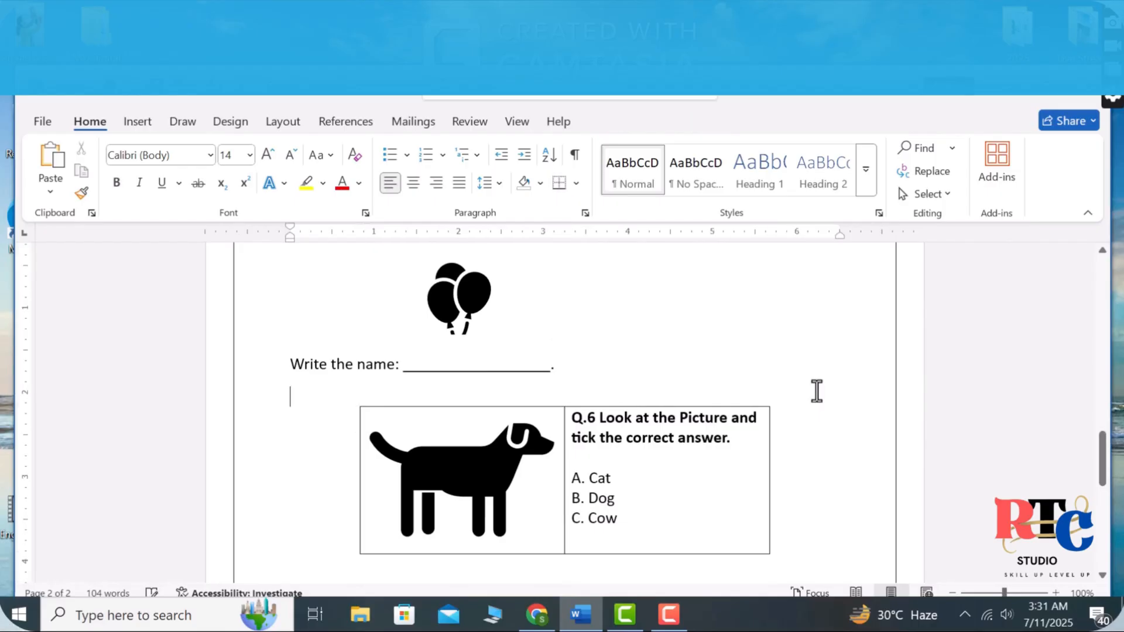
Write the question "Q.7 Identify the Noun or verb from the Sentence." below the dog table.
drag(1106, 465, 1106, 381)
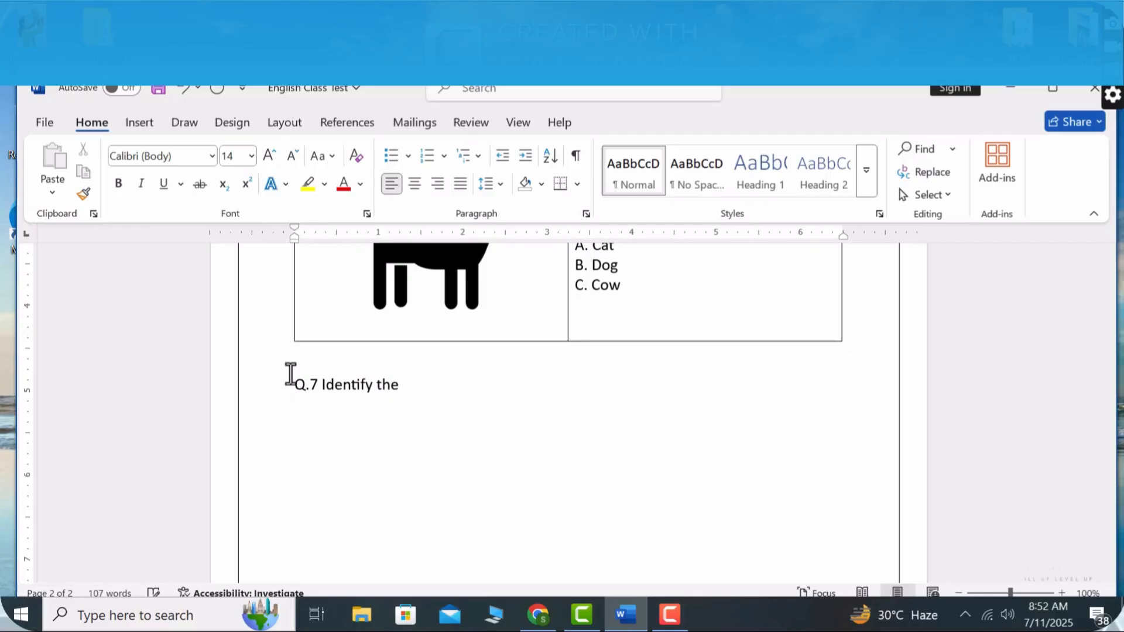
text(Now)
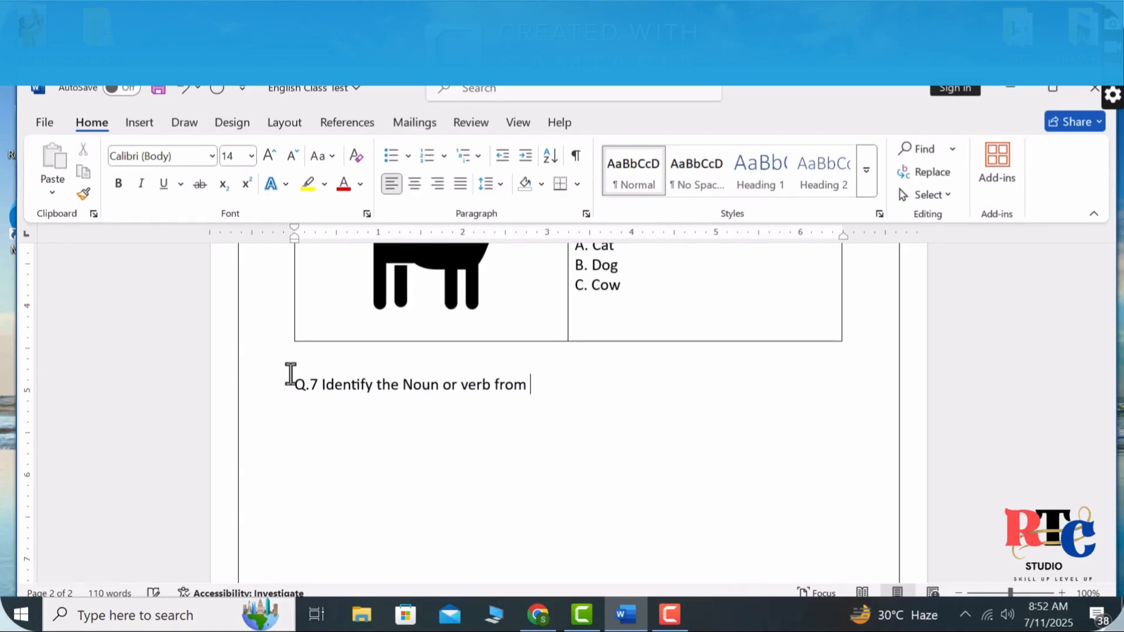
key(BackSpace)
text(he)
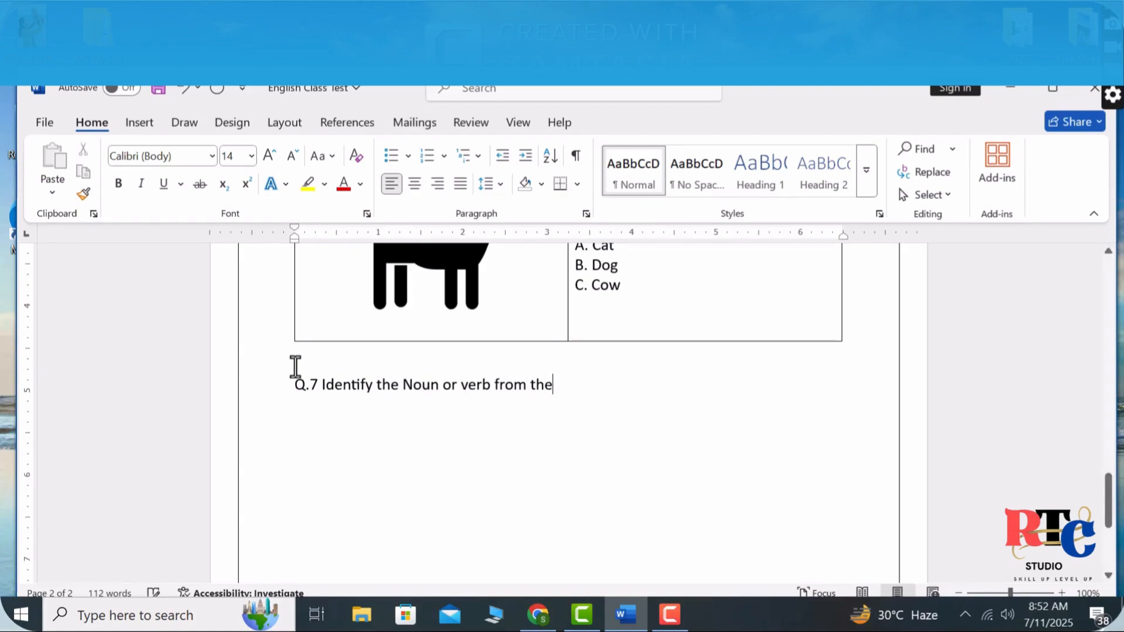
text( Seneten)
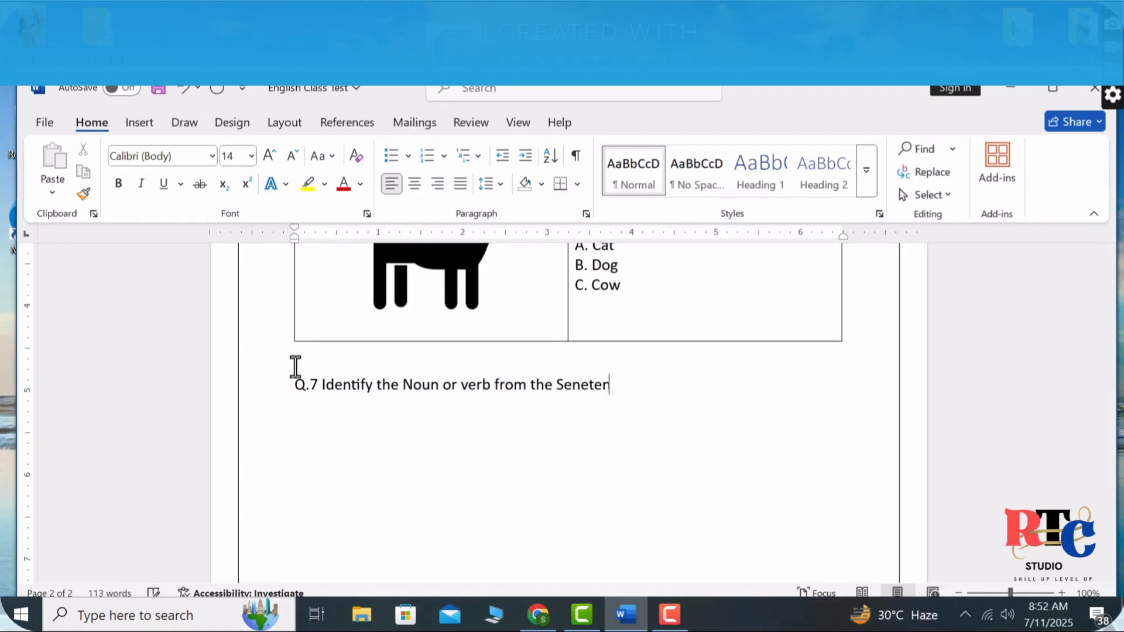
text(ce)
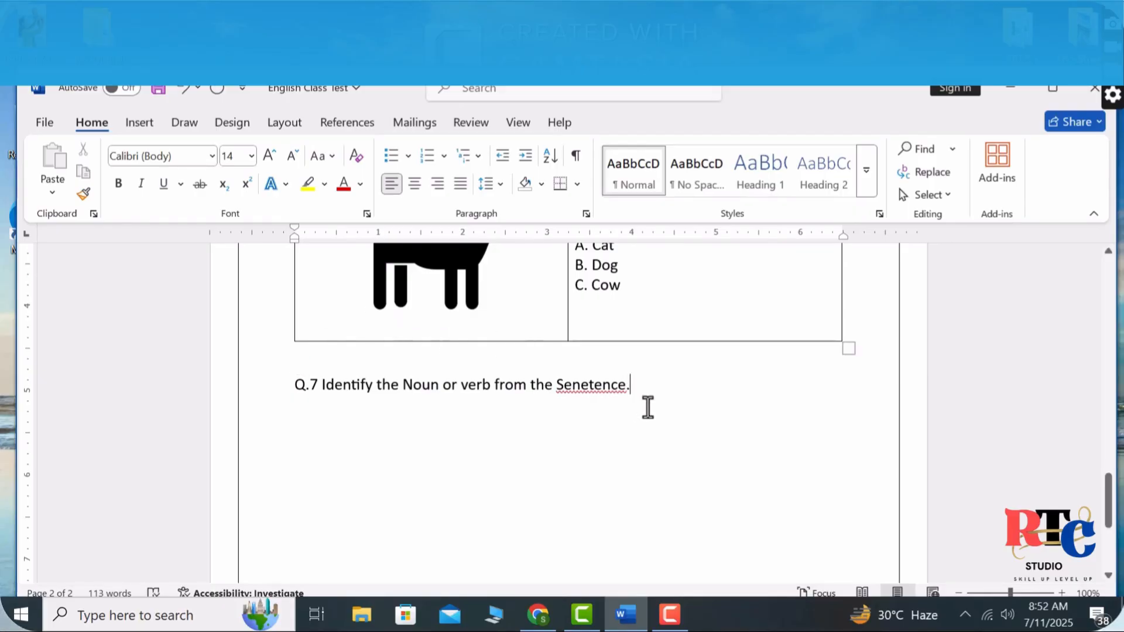
click(588, 386)
key(BackSpace)
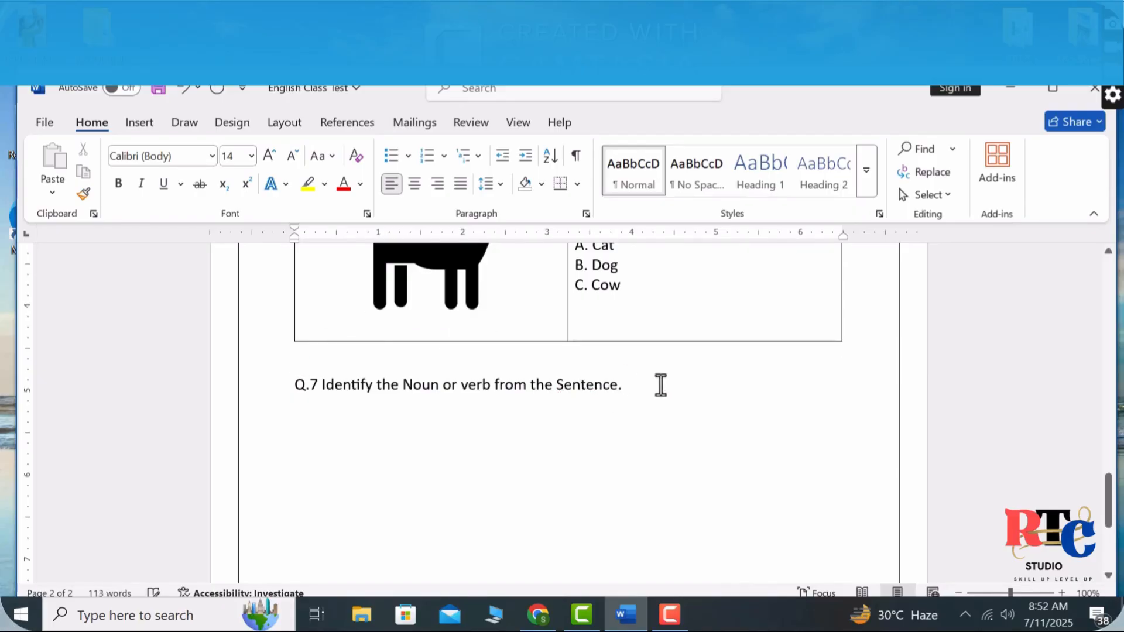
Make the whole Q.7 question line bold.
drag(660, 384, 258, 387)
key(ctrl+b)
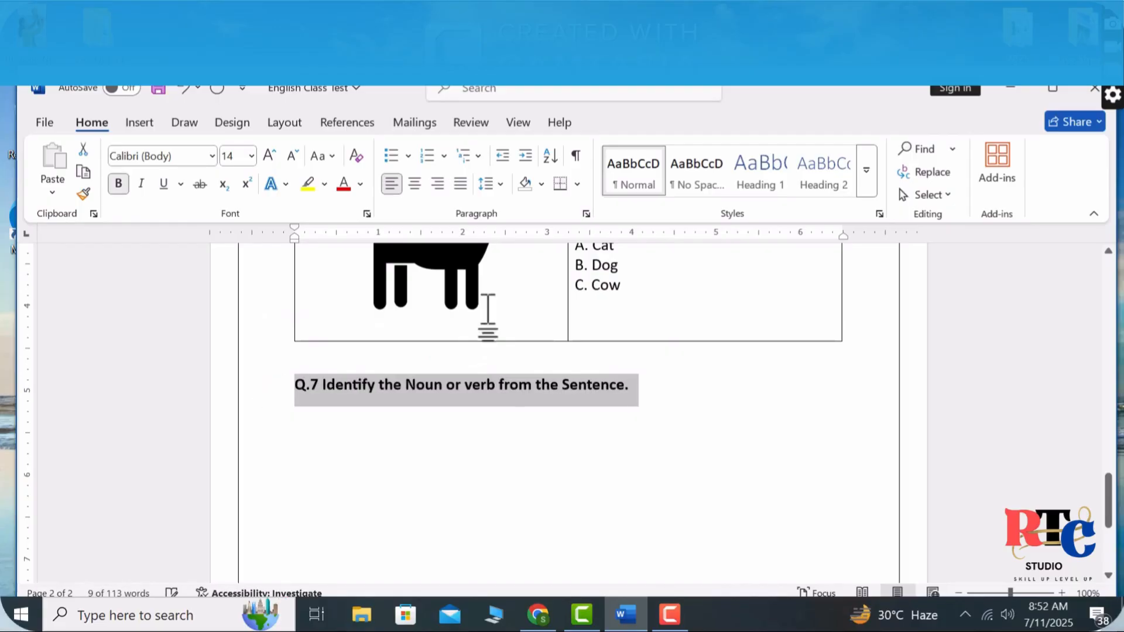
click(696, 388)
Add two non-bold sentences under Q.7: number 1 with a child's first name and "plays football.", then "2. The cats drinks milk.".
key(Return)
key(ctrl+b)
text(1.Sara p)
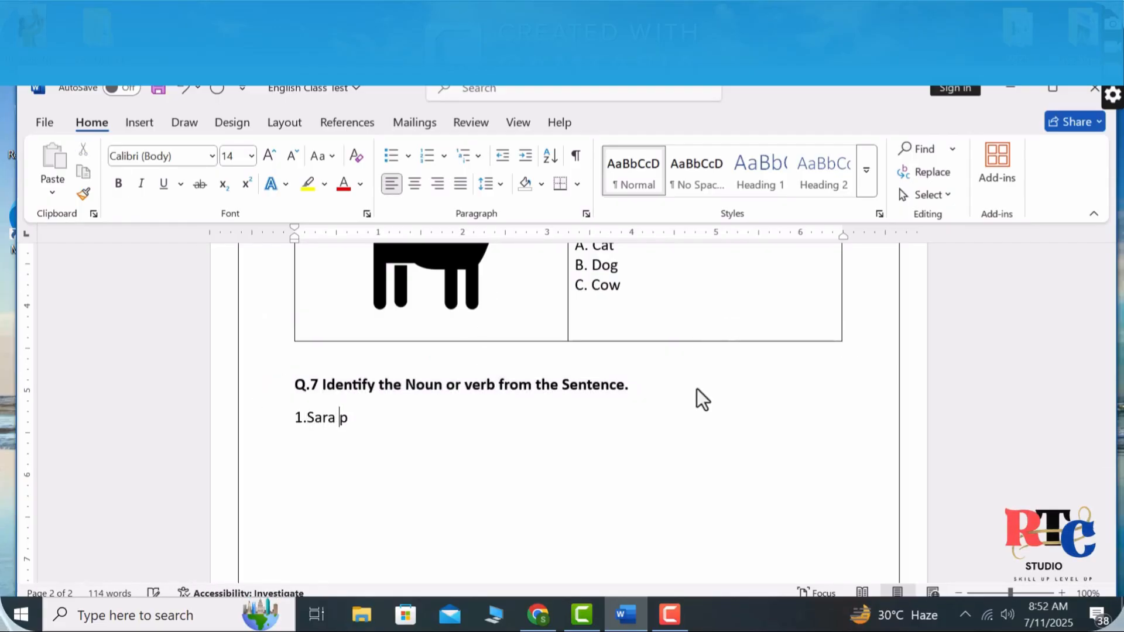
text(lays football.)
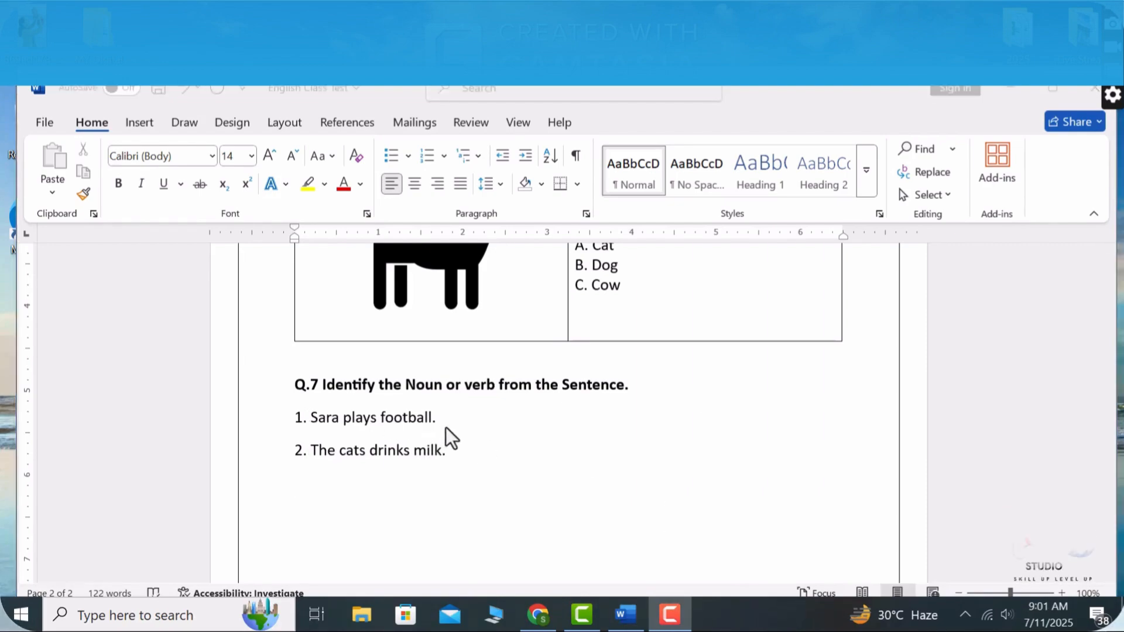
Add an underscore answer blank on its own line below each of the two Q.7 sentences, making both similar in length.
click(443, 418)
key(Return)
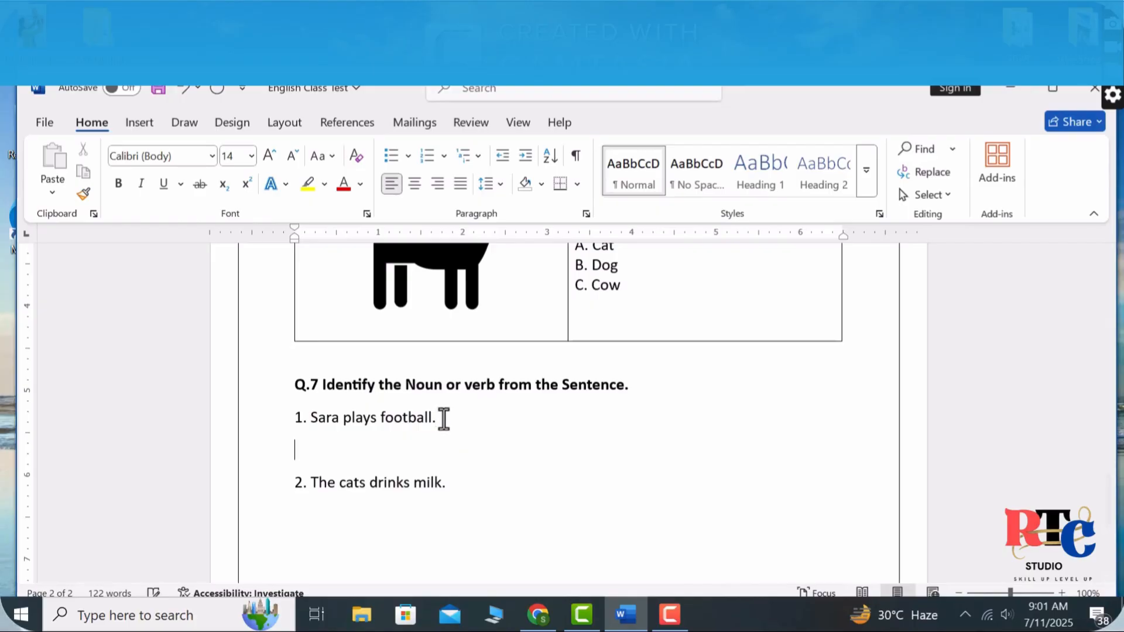
key(Down)
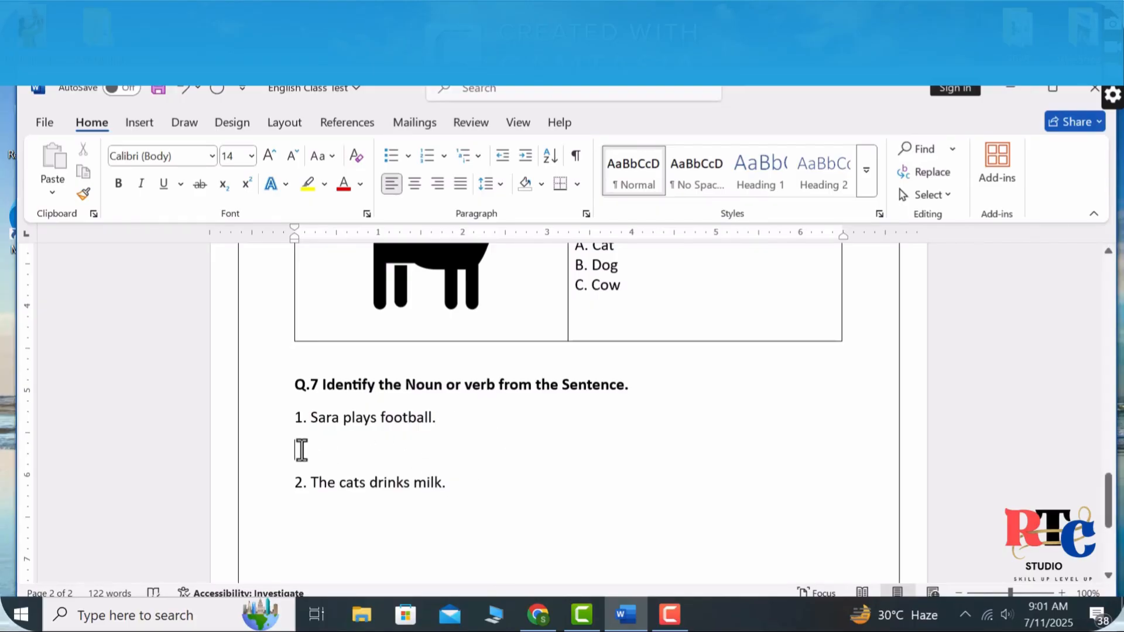
text(_______________)
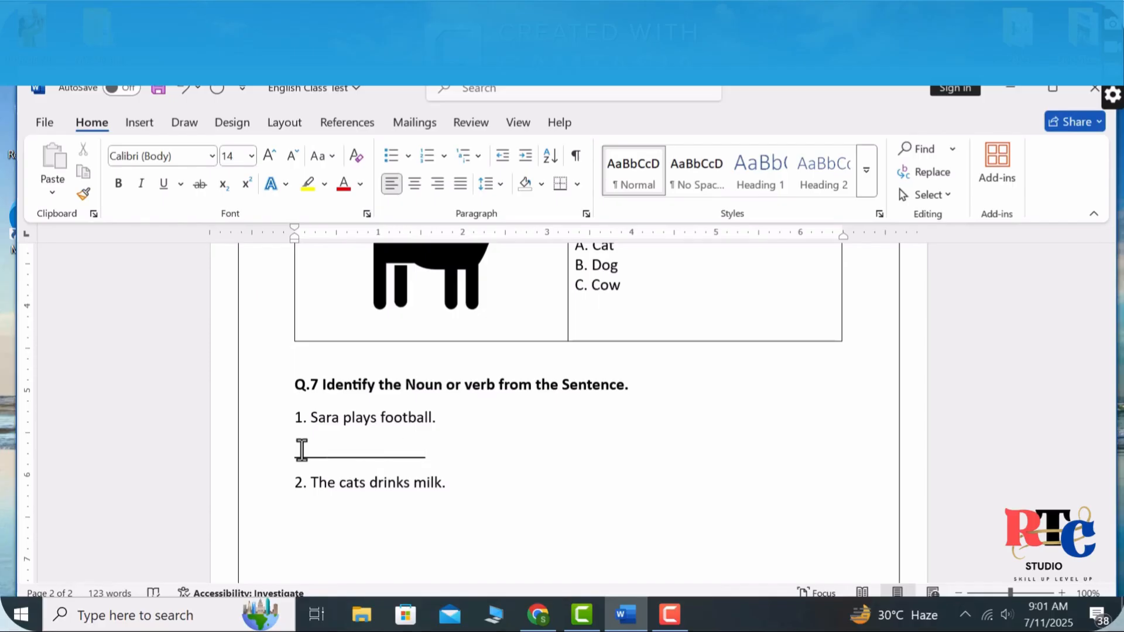
click(470, 489)
key(Down)
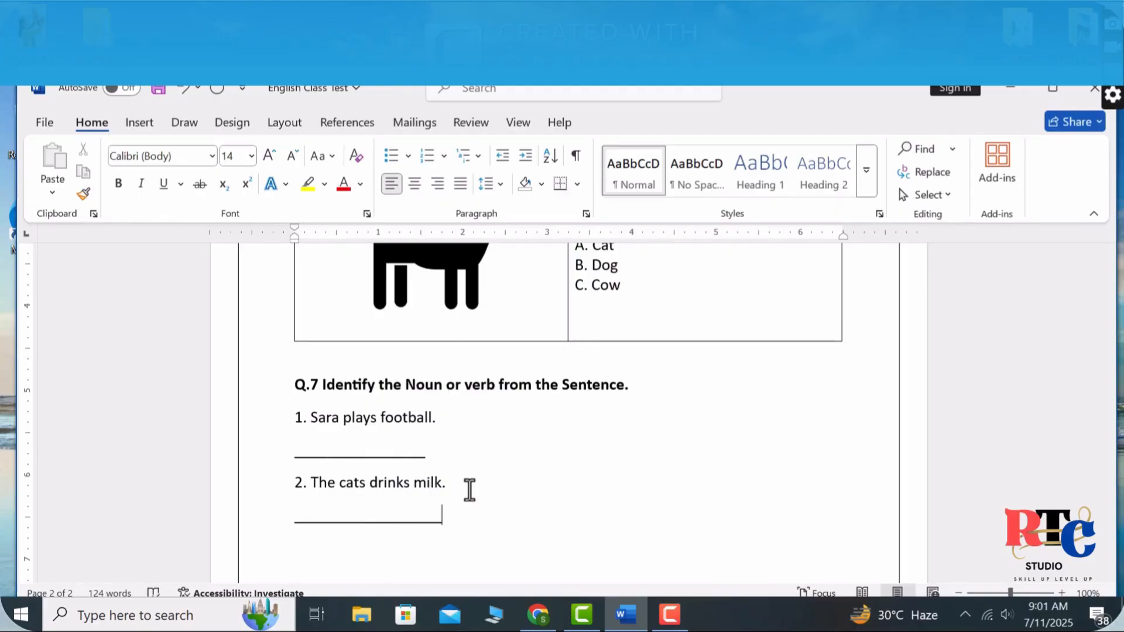
click(425, 460)
Make the word "plays" in the first Q.7 sentence and "cats" in the second sentence bold.
click(381, 419)
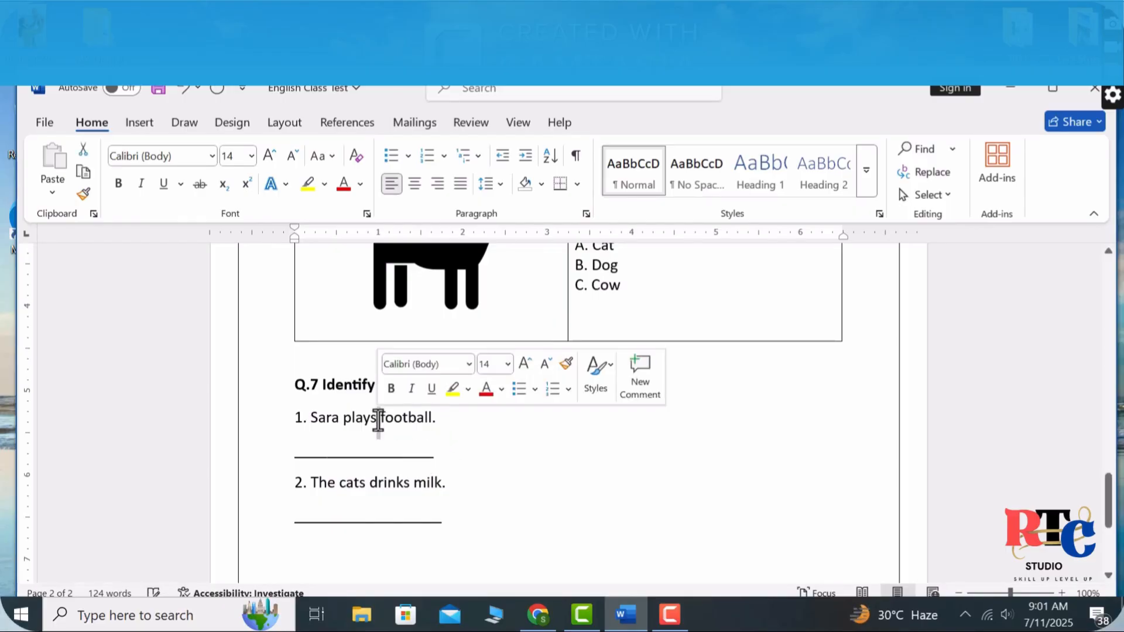
drag(378, 419, 345, 419)
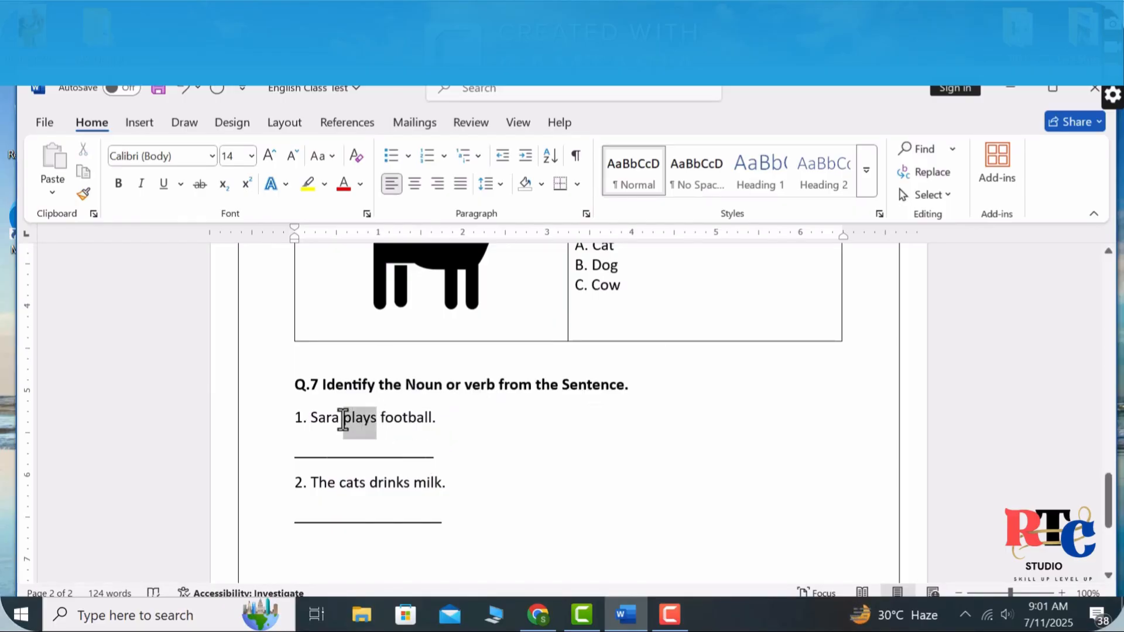
key(ctrl+b)
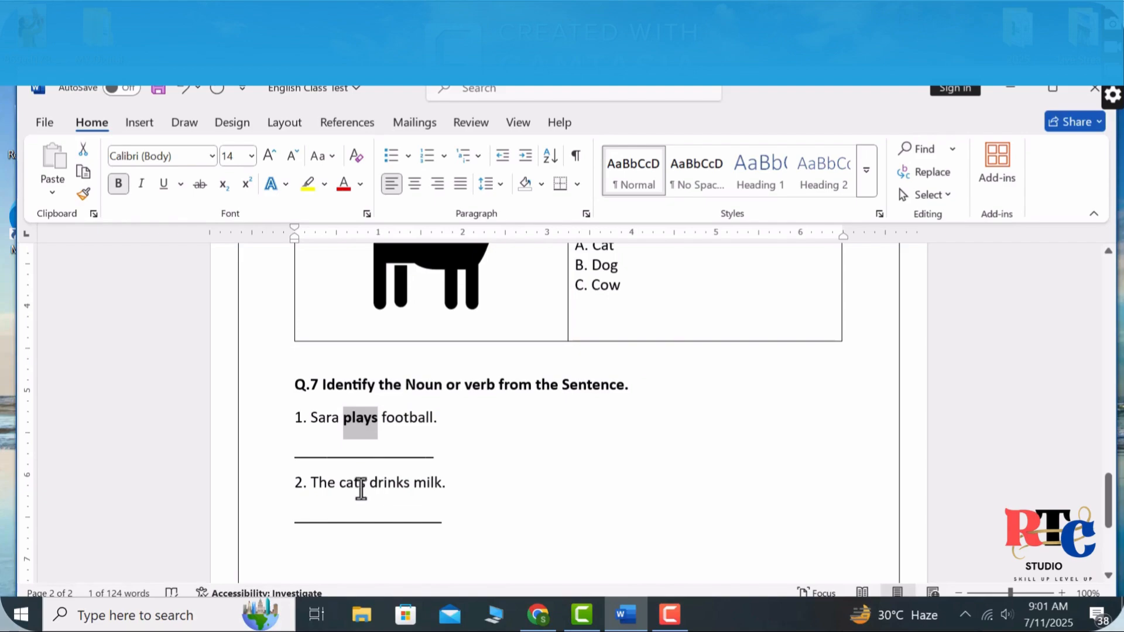
drag(359, 484, 339, 485)
key(ctrl+b)
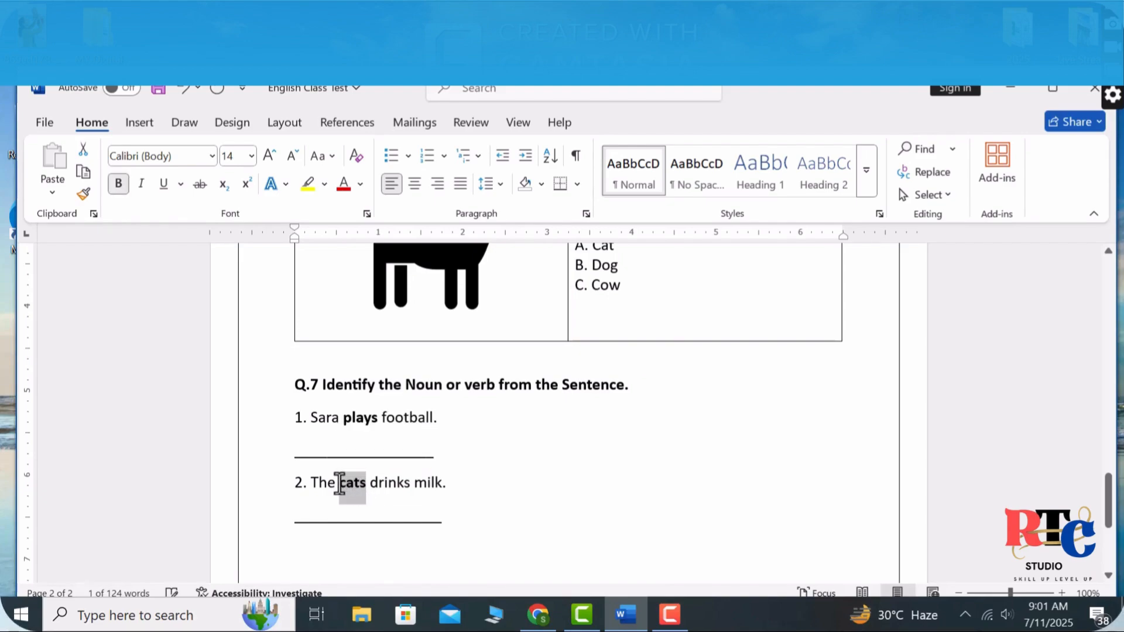
click(547, 446)
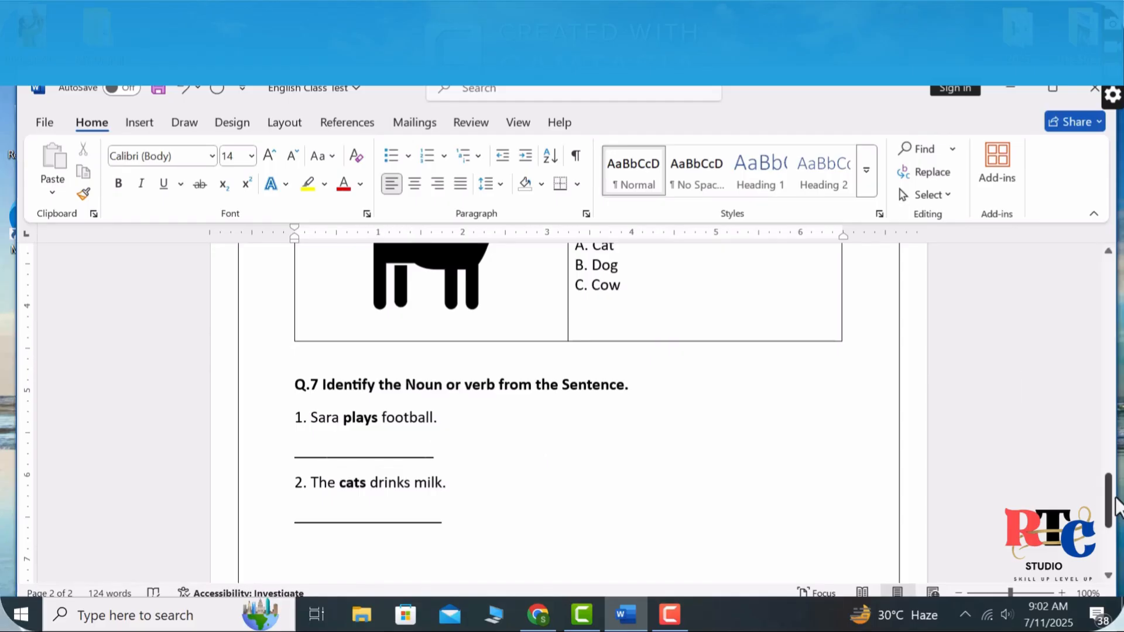
drag(1107, 494, 1112, 523)
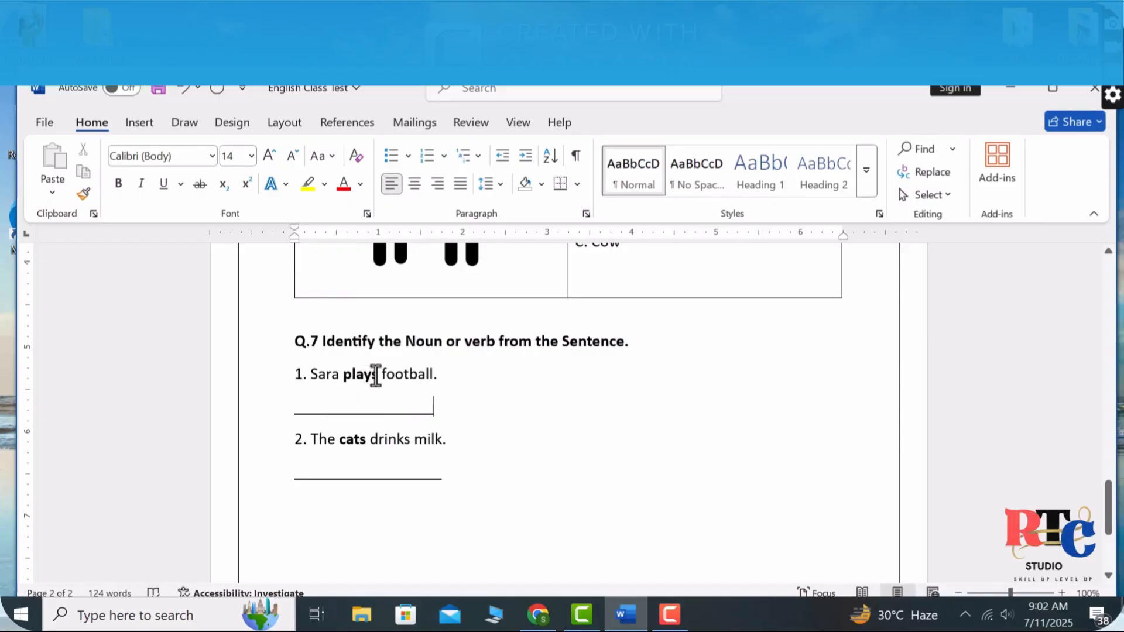
Highlight the word "plays" in the first Q.7 sentence in yellow.
drag(376, 377, 351, 384)
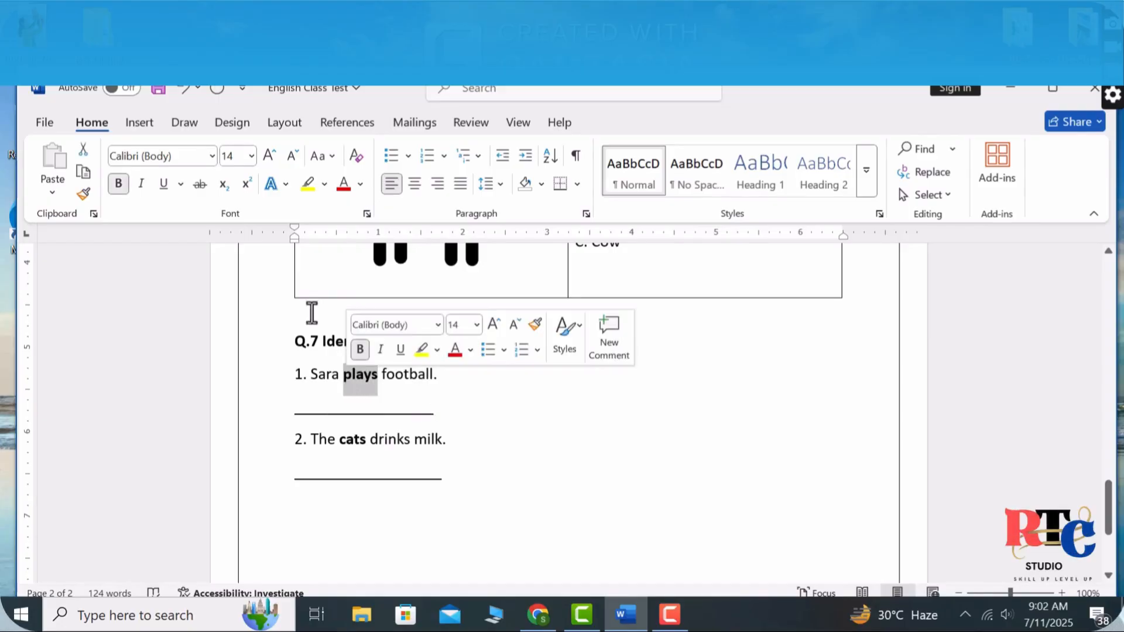
click(423, 384)
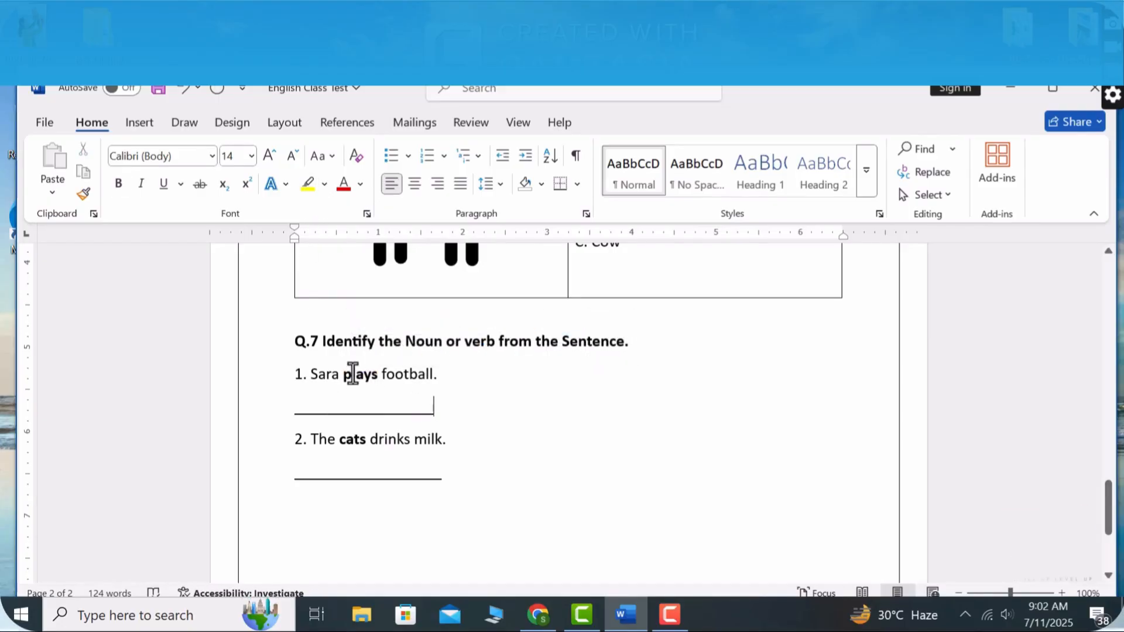
drag(375, 375, 344, 381)
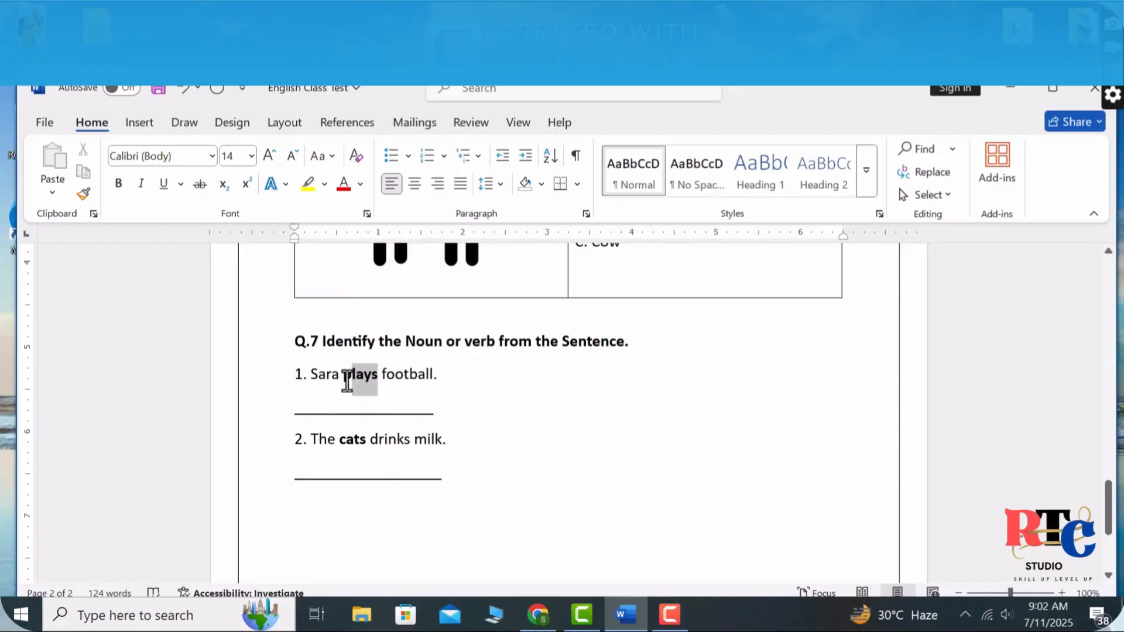
click(307, 186)
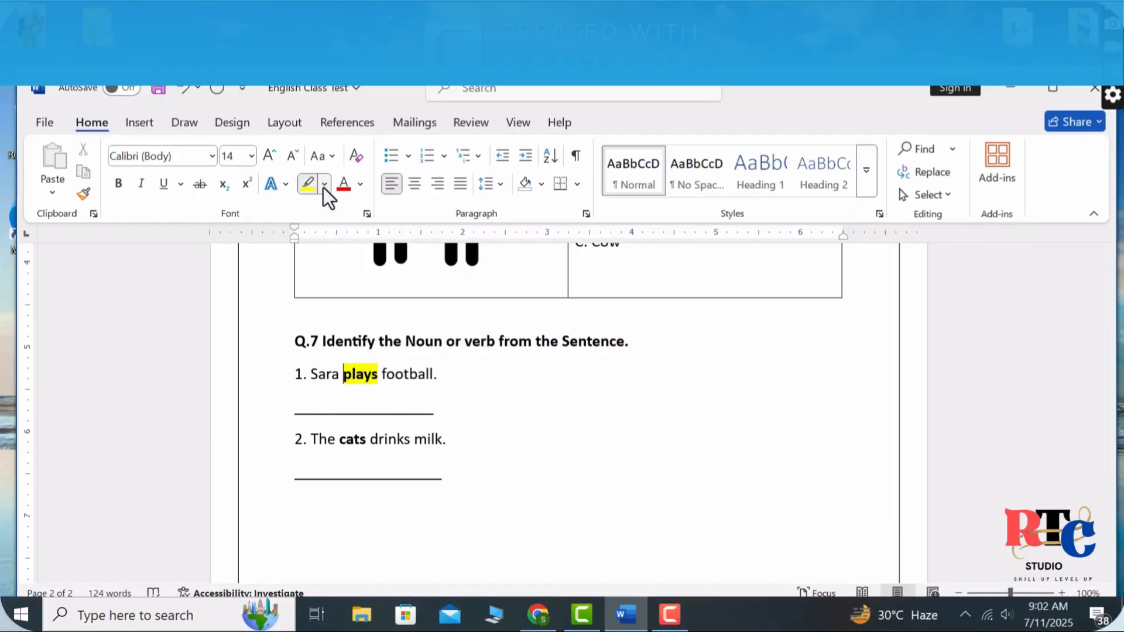
Remove the yellow highlight from the word "plays" in the first Q.7 sentence.
click(324, 185)
click(329, 326)
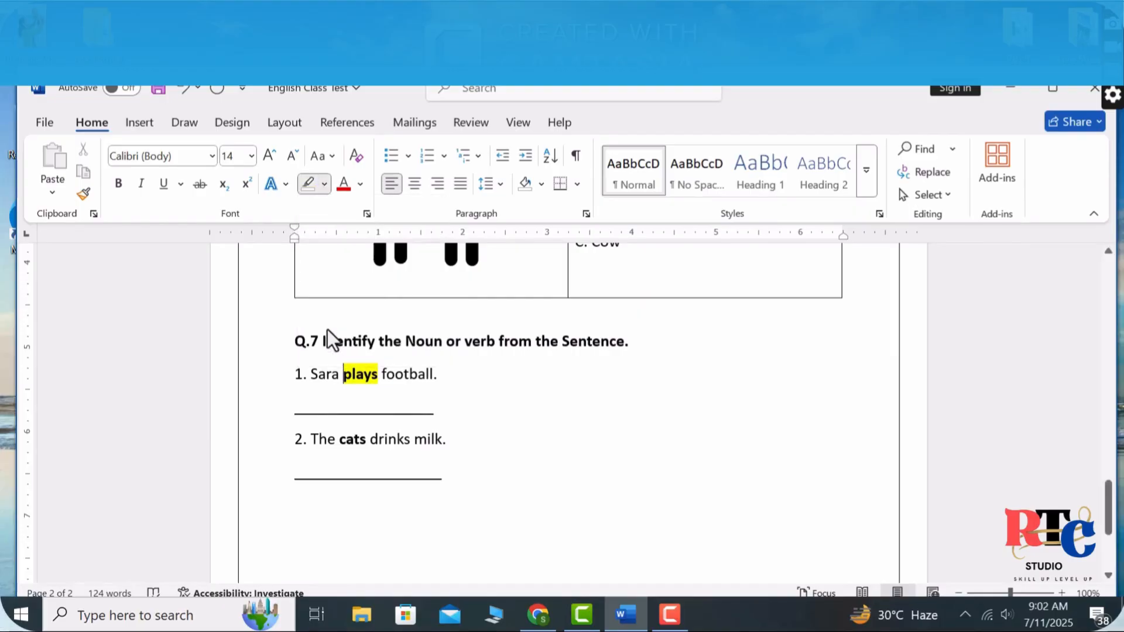
drag(378, 372, 343, 369)
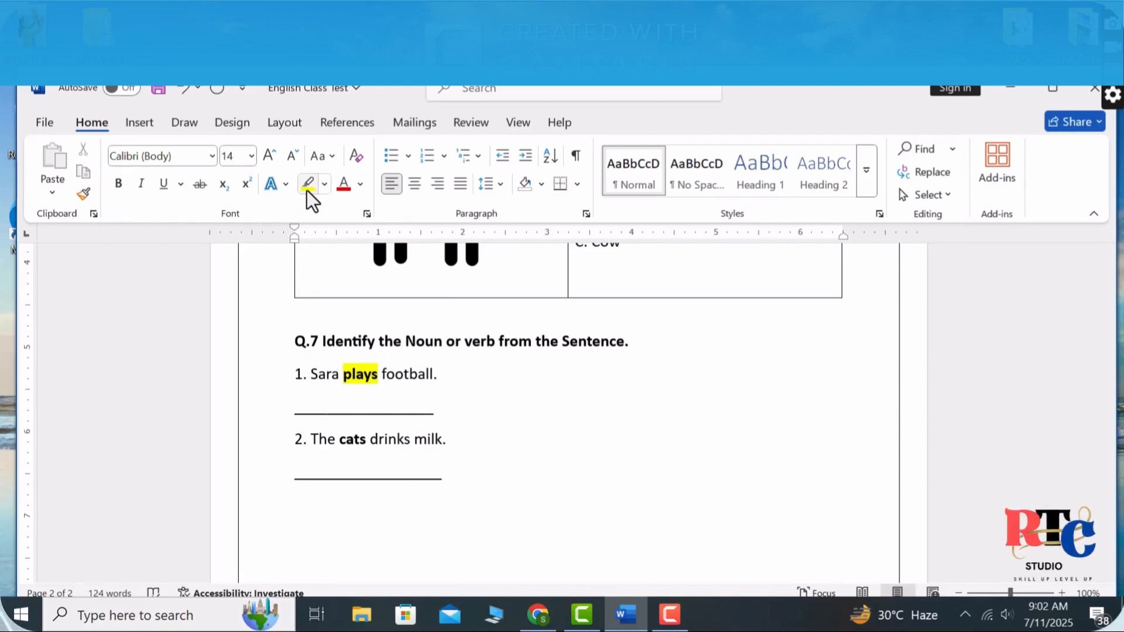
click(323, 187)
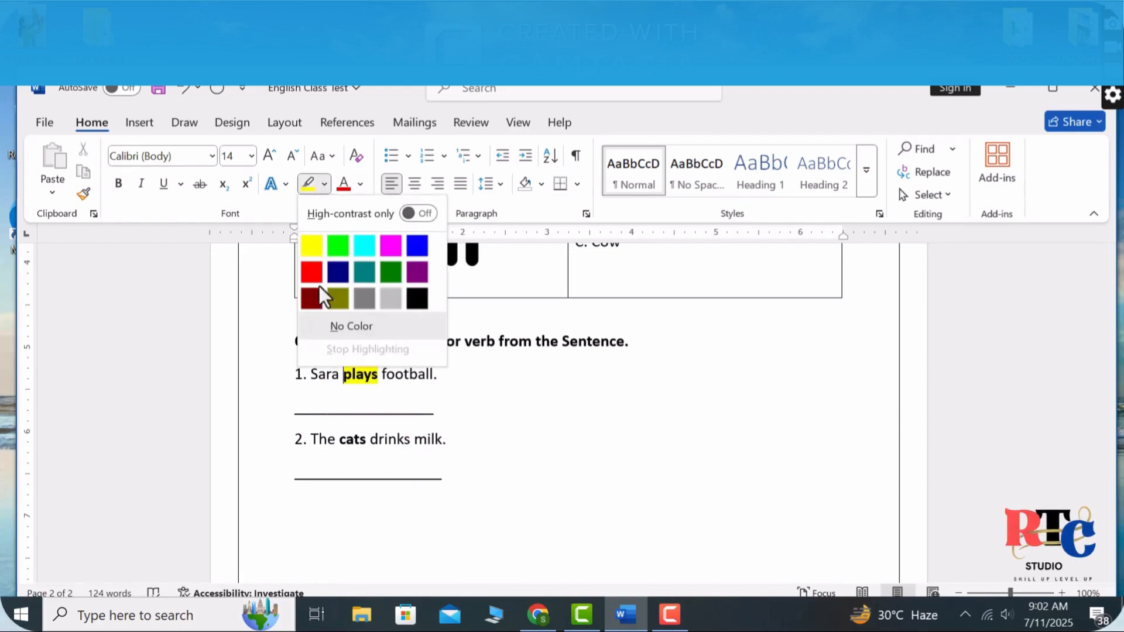
click(325, 330)
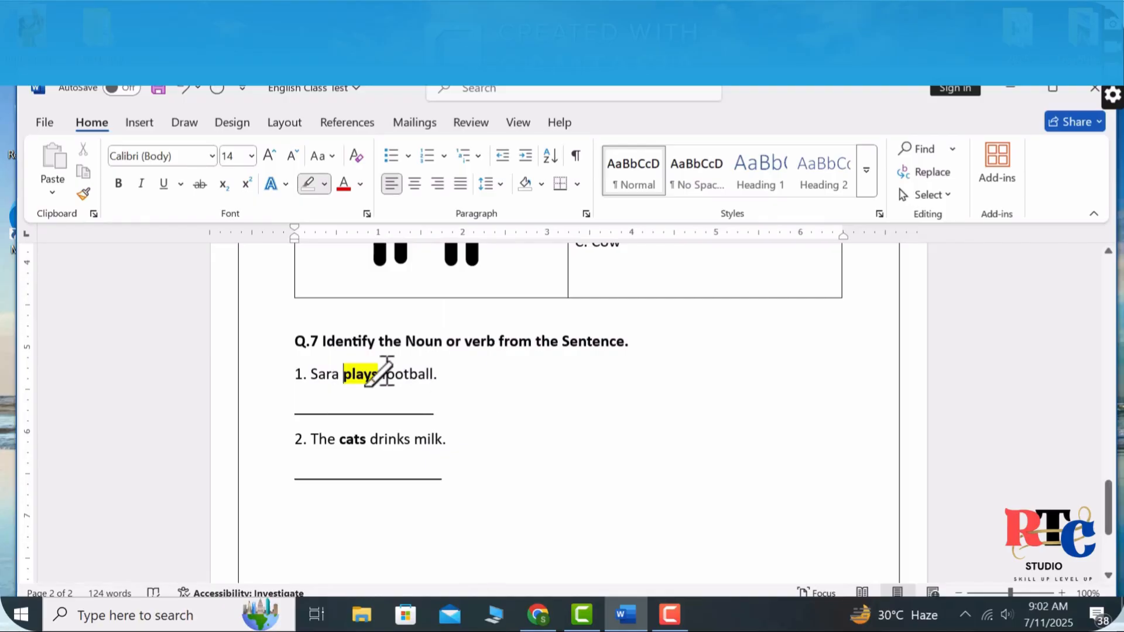
drag(379, 369, 344, 368)
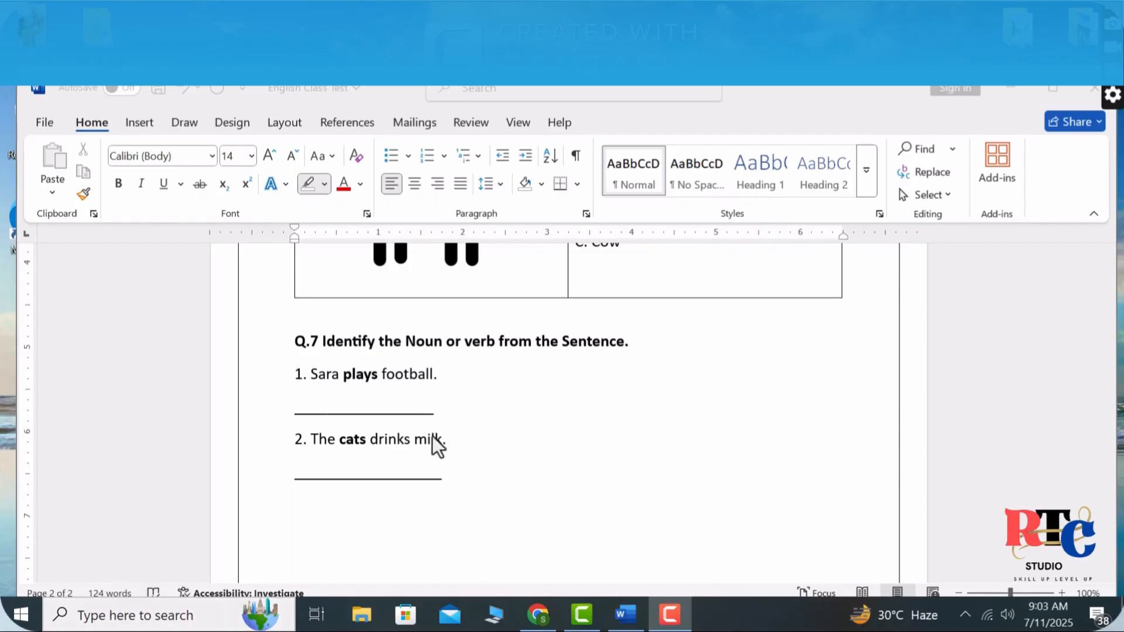
click(379, 375)
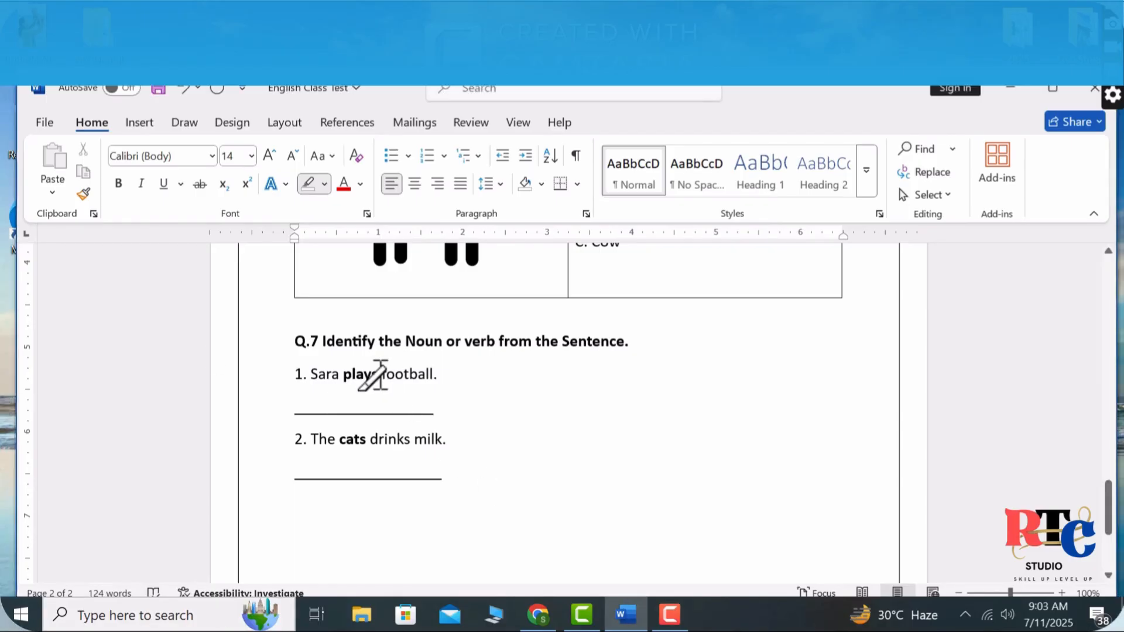
click(324, 184)
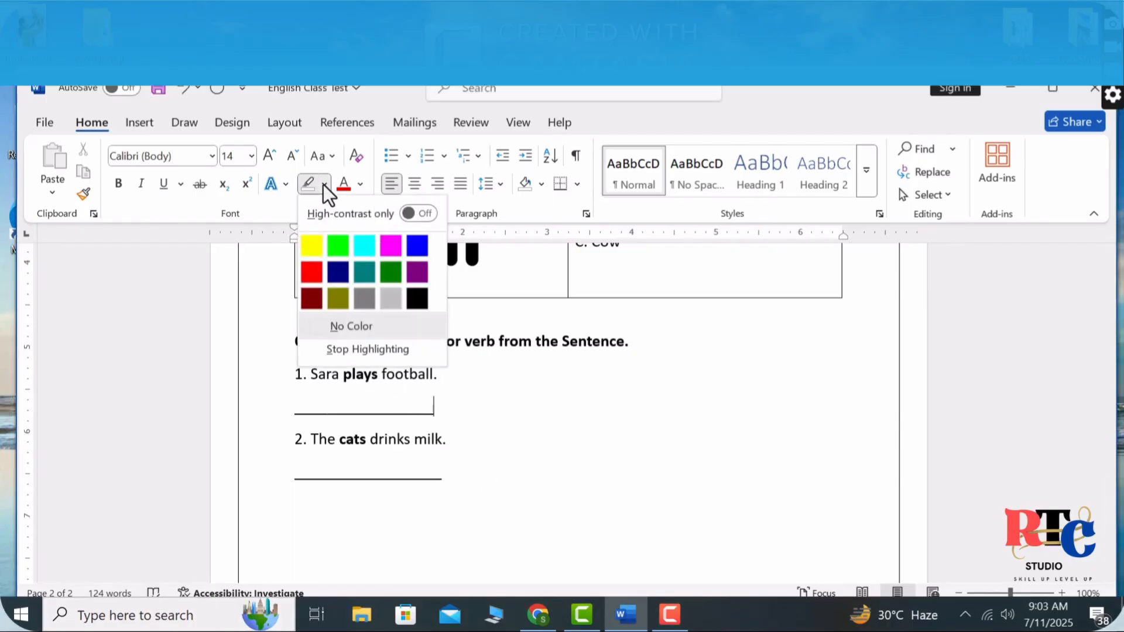
click(414, 213)
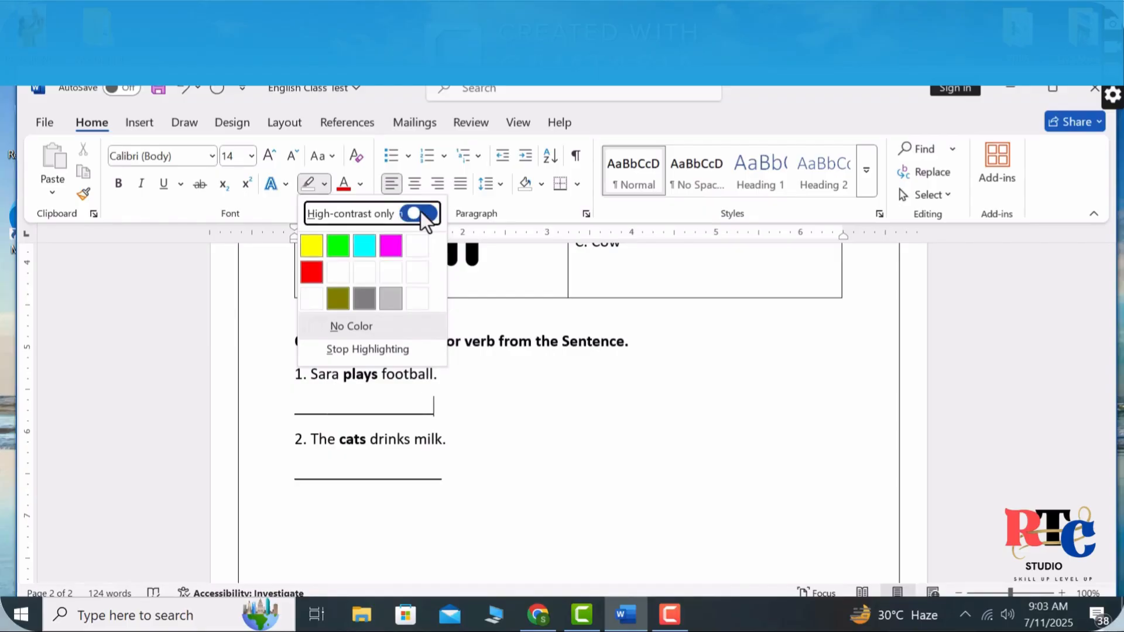
click(414, 213)
click(511, 420)
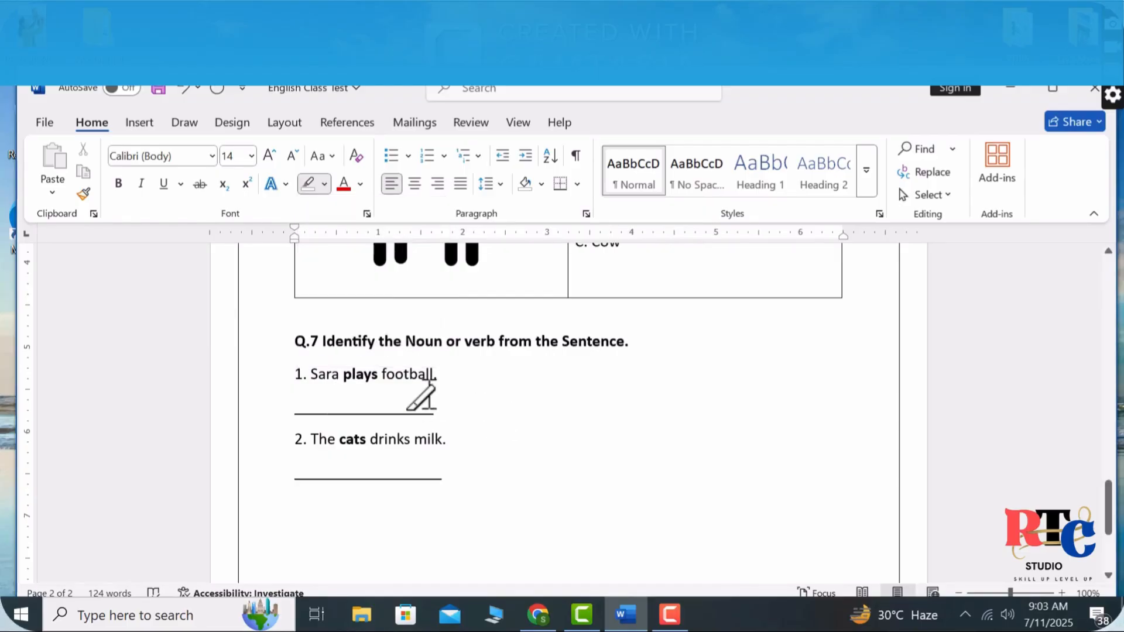
drag(467, 387, 383, 346)
click(484, 424)
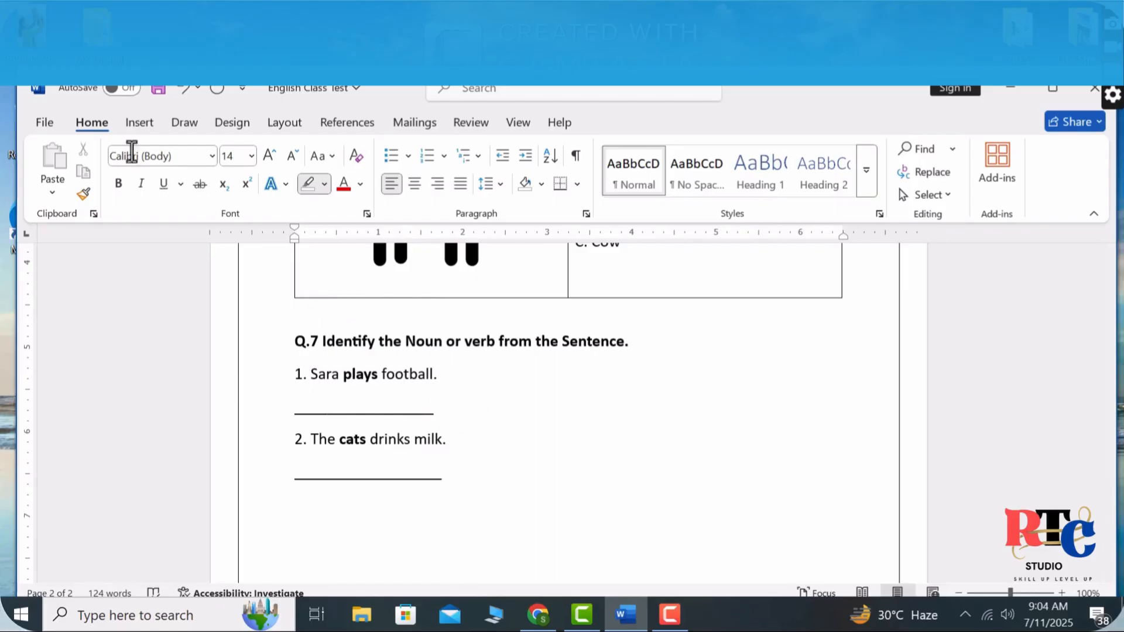
click(270, 164)
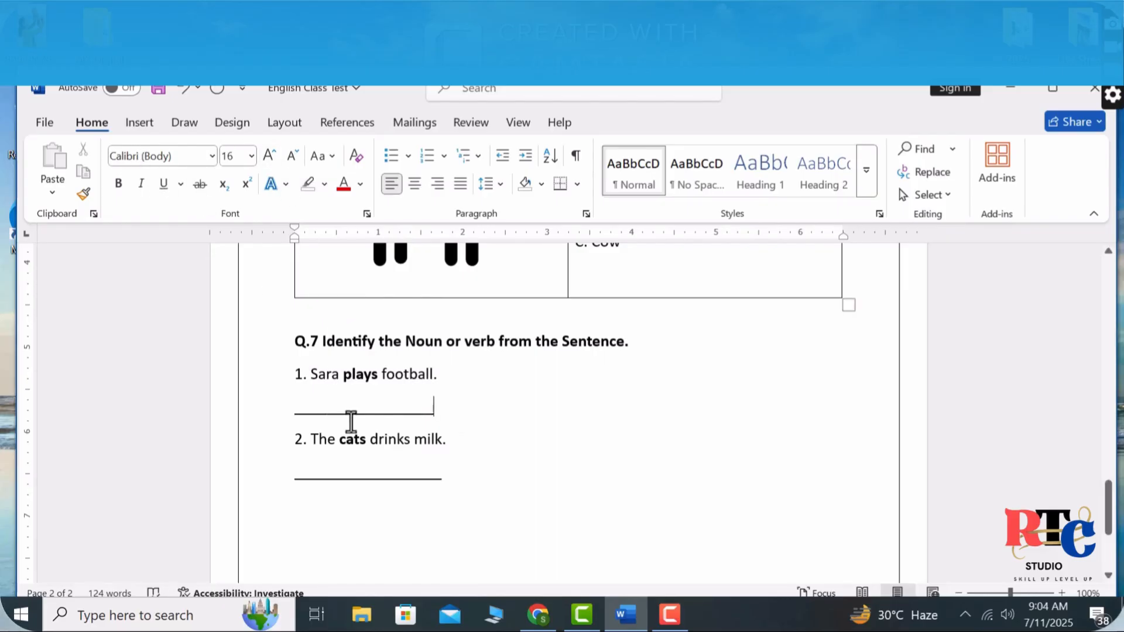
Italicize and underline the word "plays" in the first Q.7 sentence, keeping it bold.
double_click(344, 372)
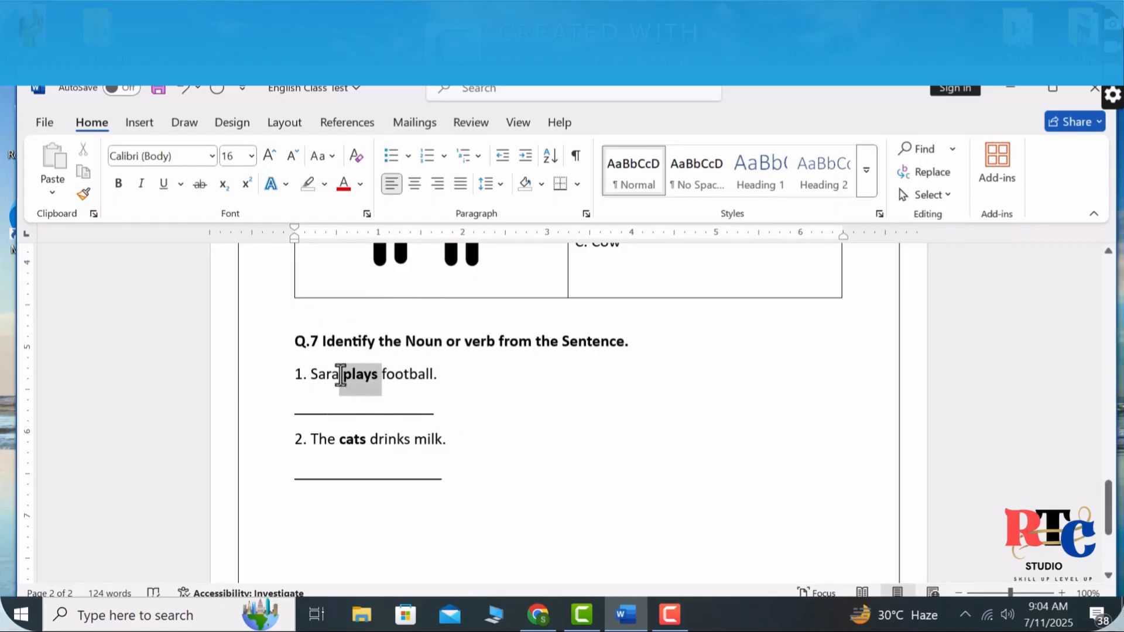
key(ctrl+b)
key(ctrl+b)
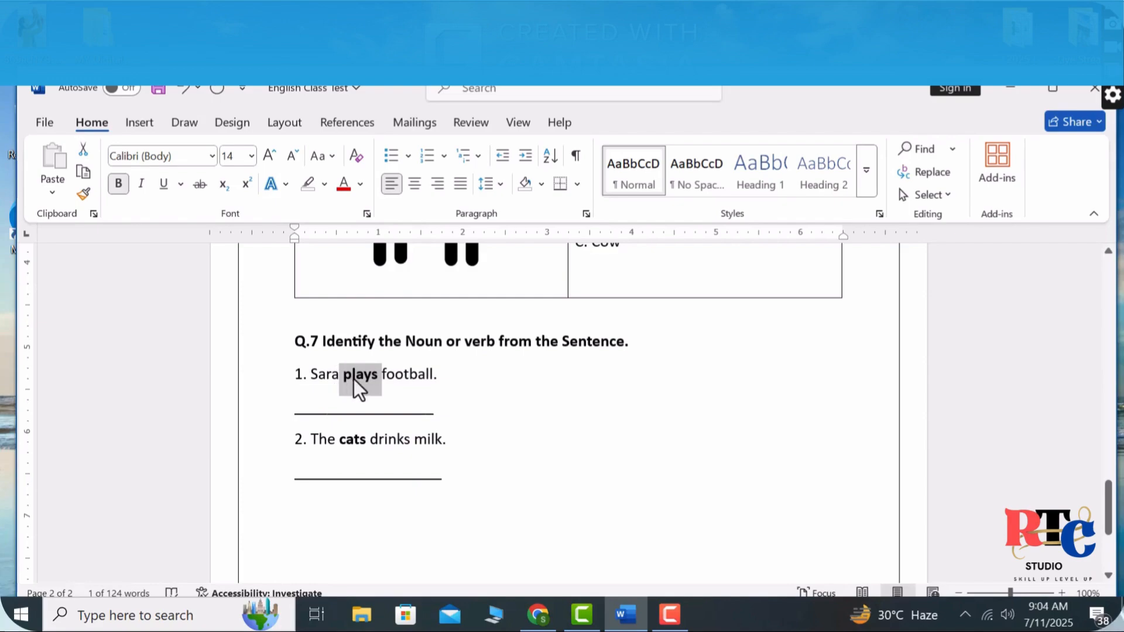
key(ctrl+i)
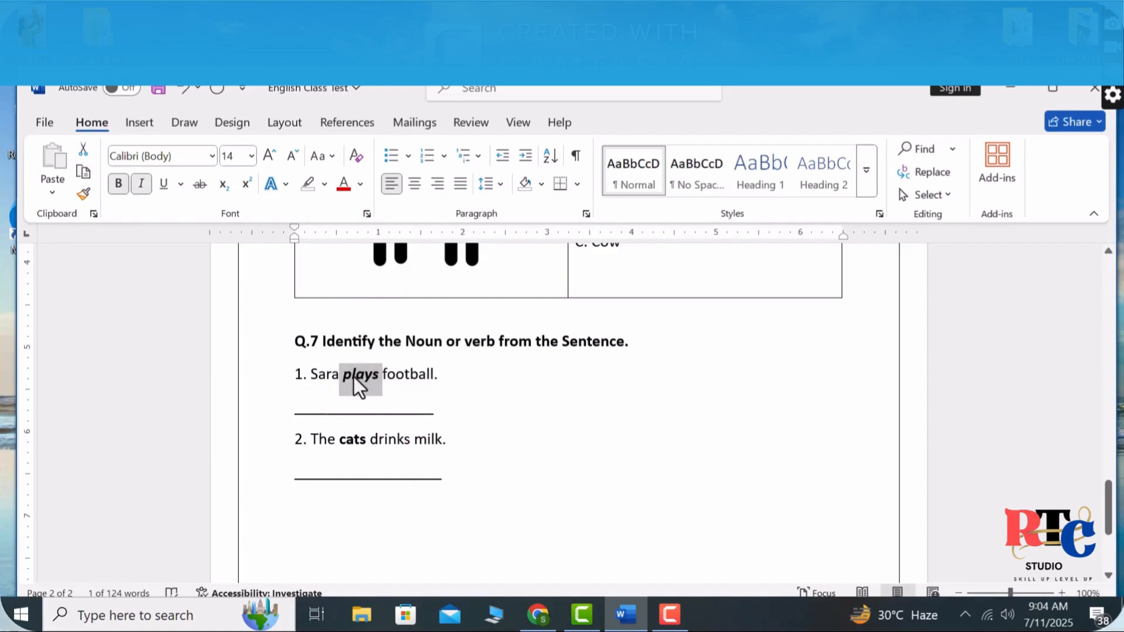
key(ctrl+u)
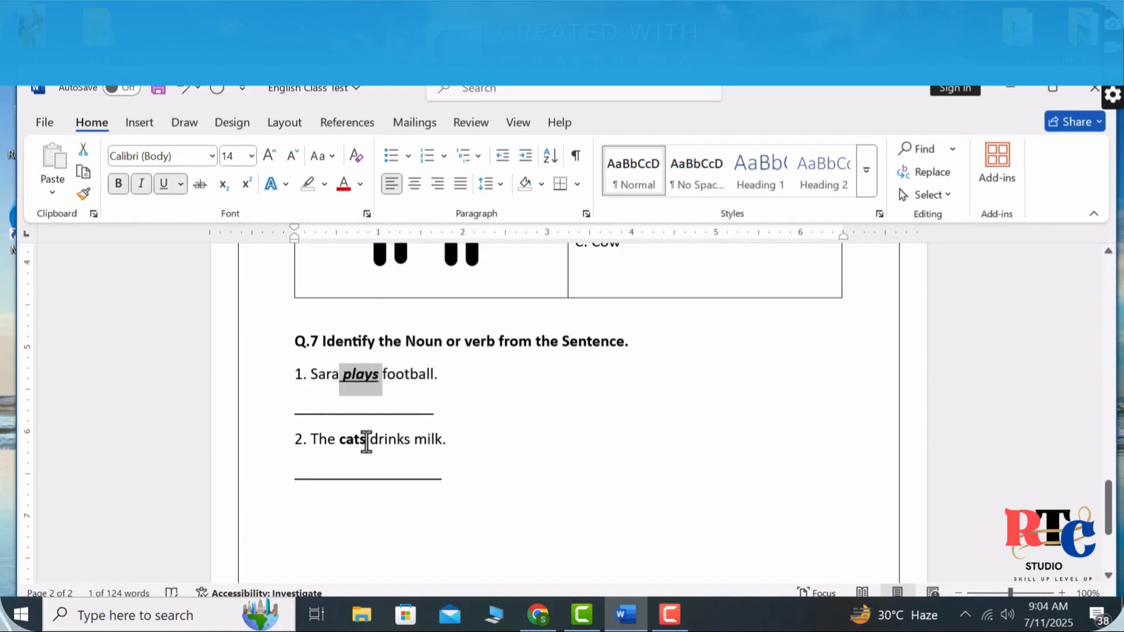
Underline and italicize the word "cats" in the second Q.7 sentence, keeping it bold.
drag(366, 442, 338, 439)
key(ctrl+b)
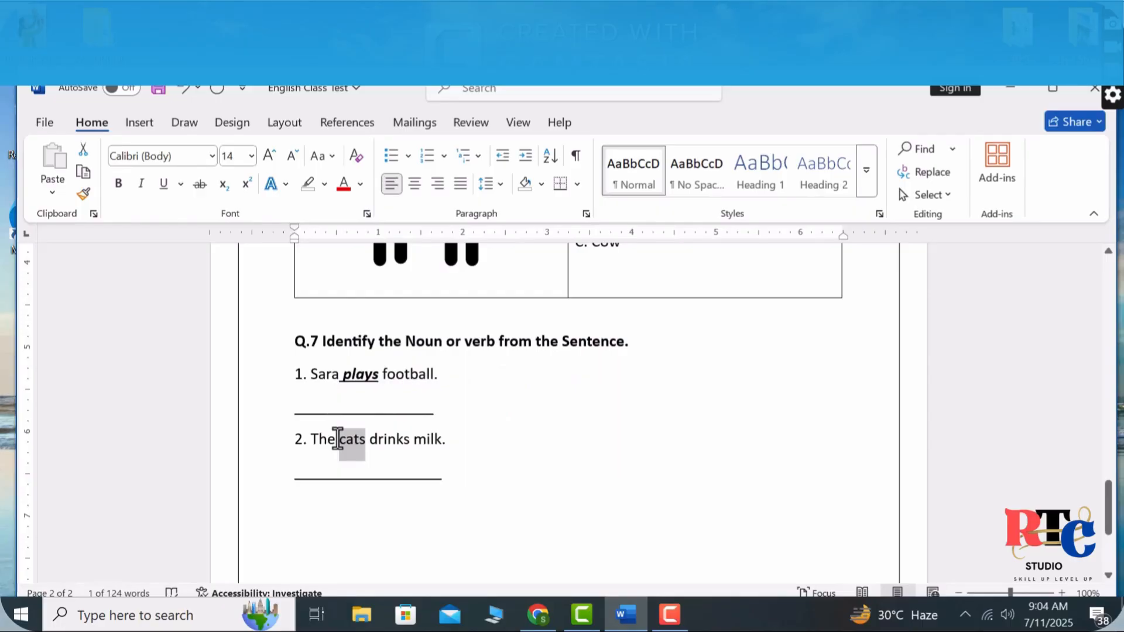
key(ctrl+b)
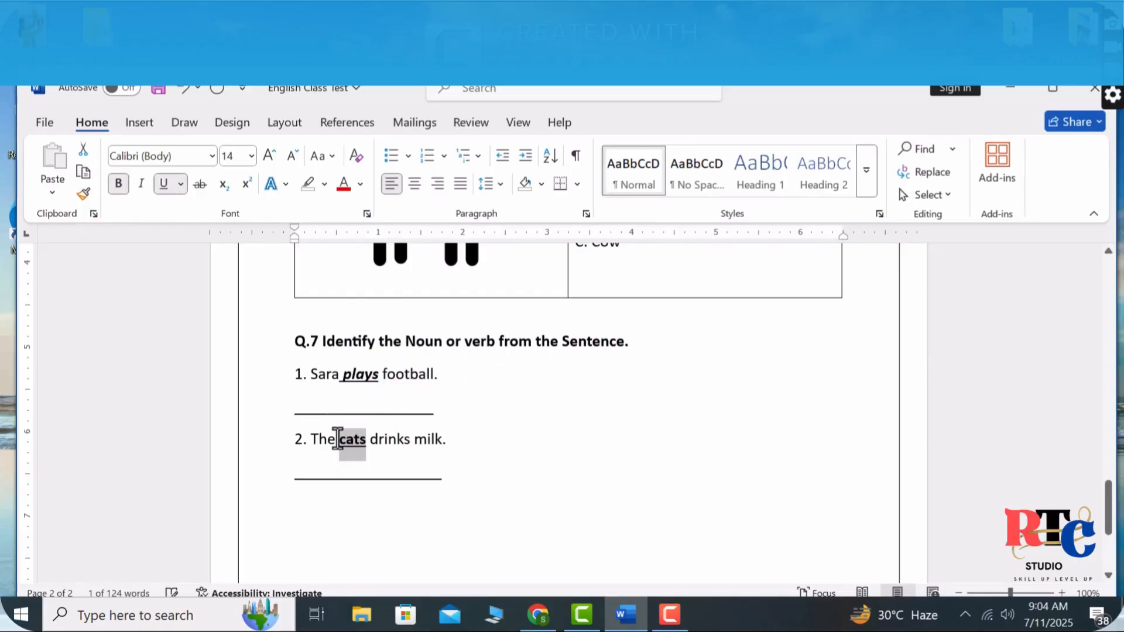
key(ctrl+u)
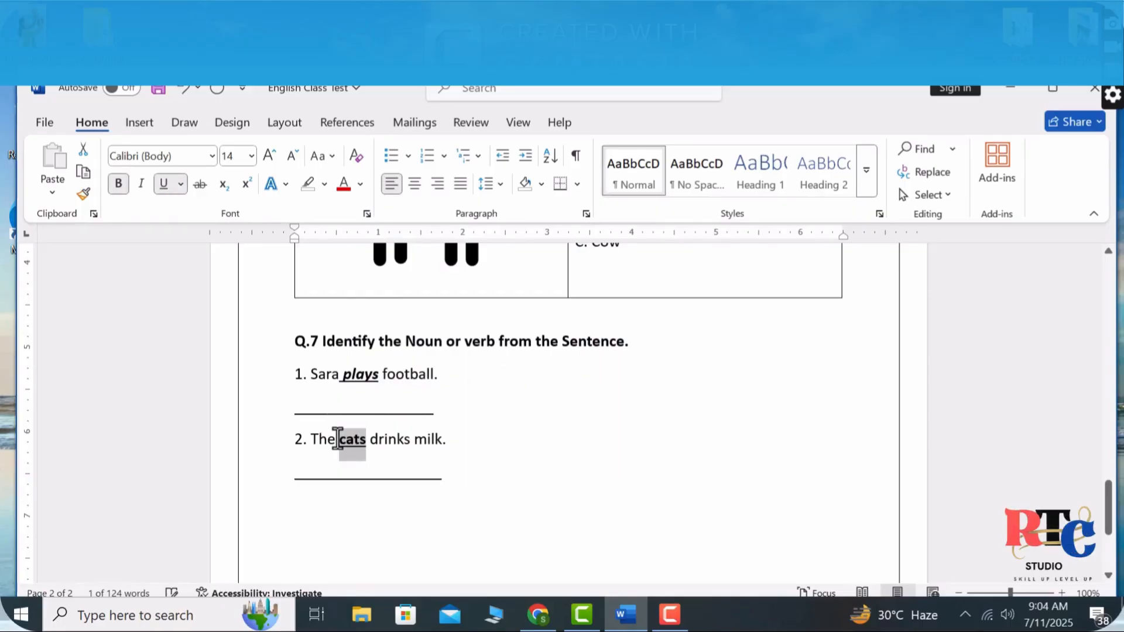
key(ctrl+i)
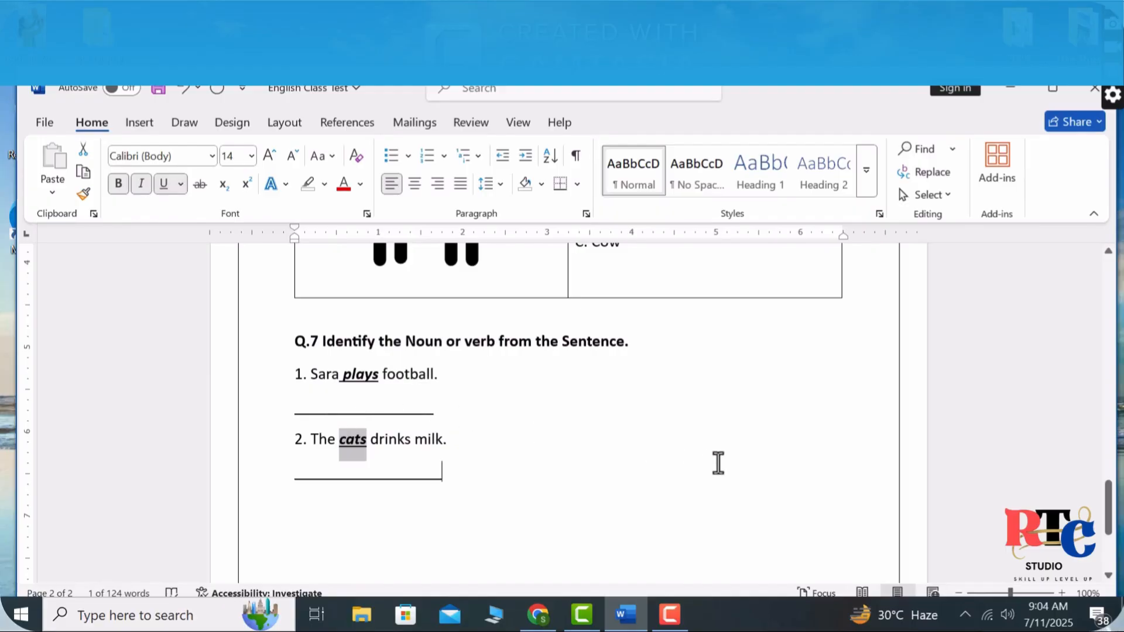
click(719, 463)
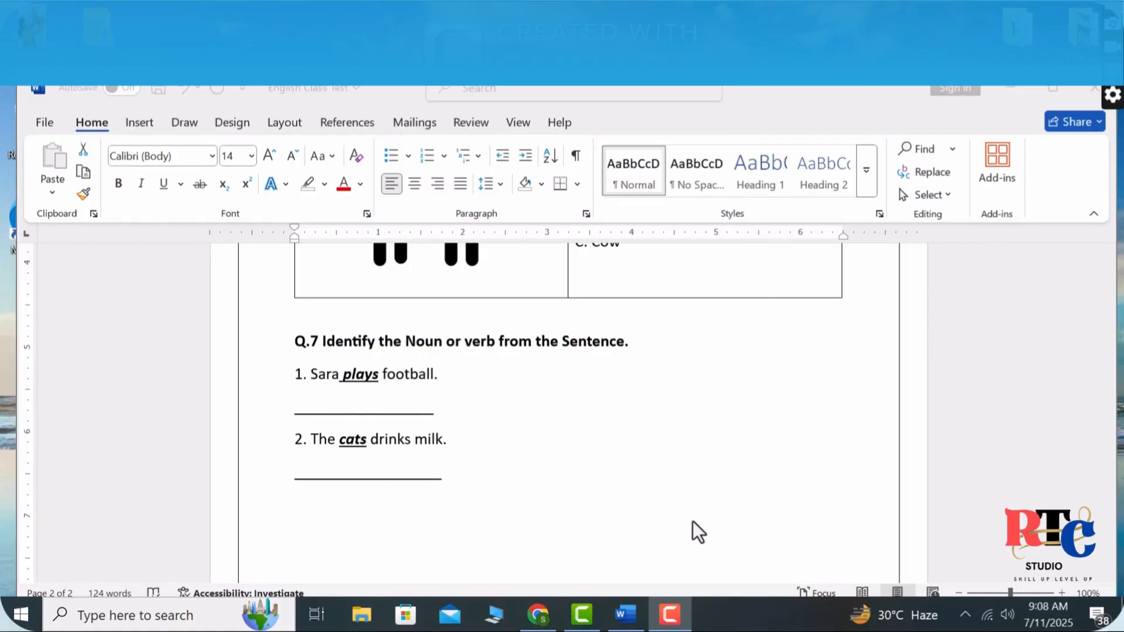
click(705, 504)
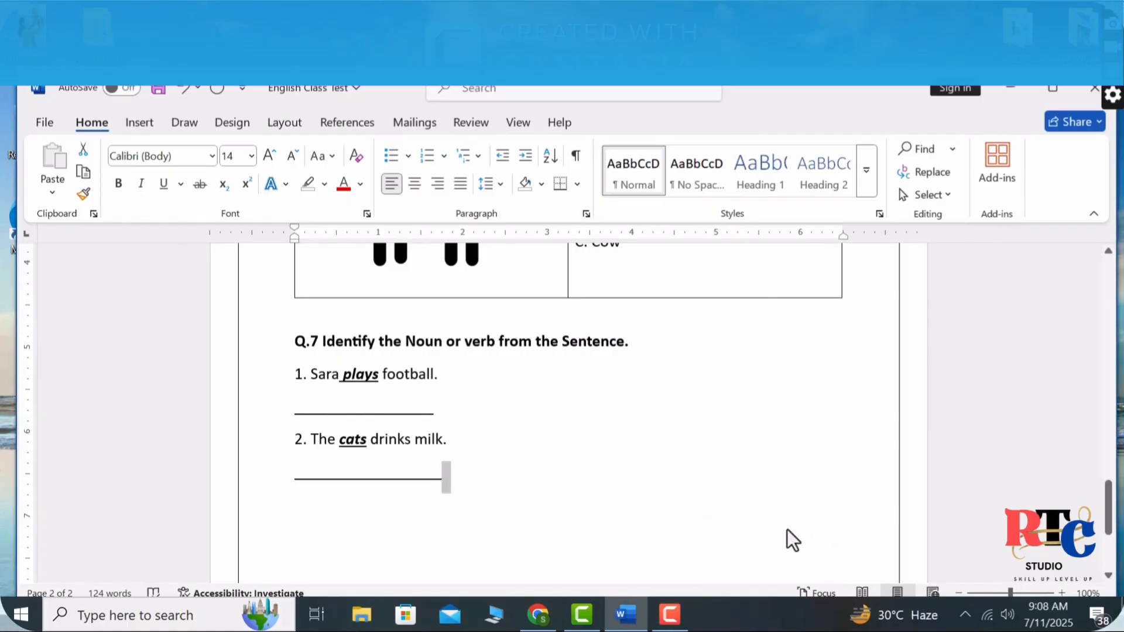
click(449, 499)
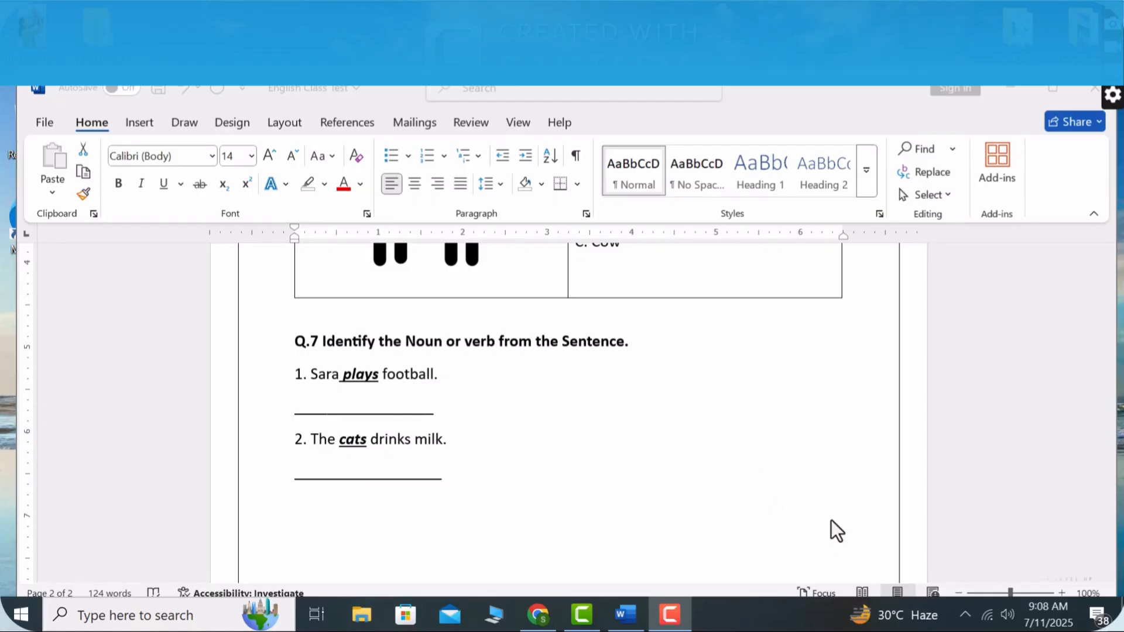
click(705, 504)
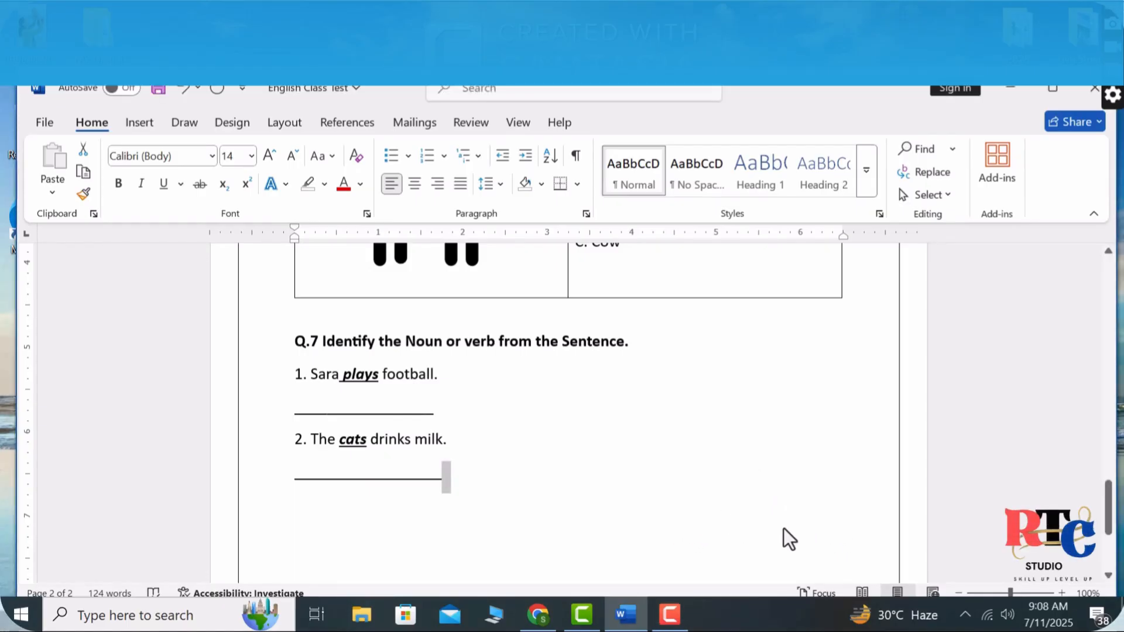
click(451, 497)
key(Return)
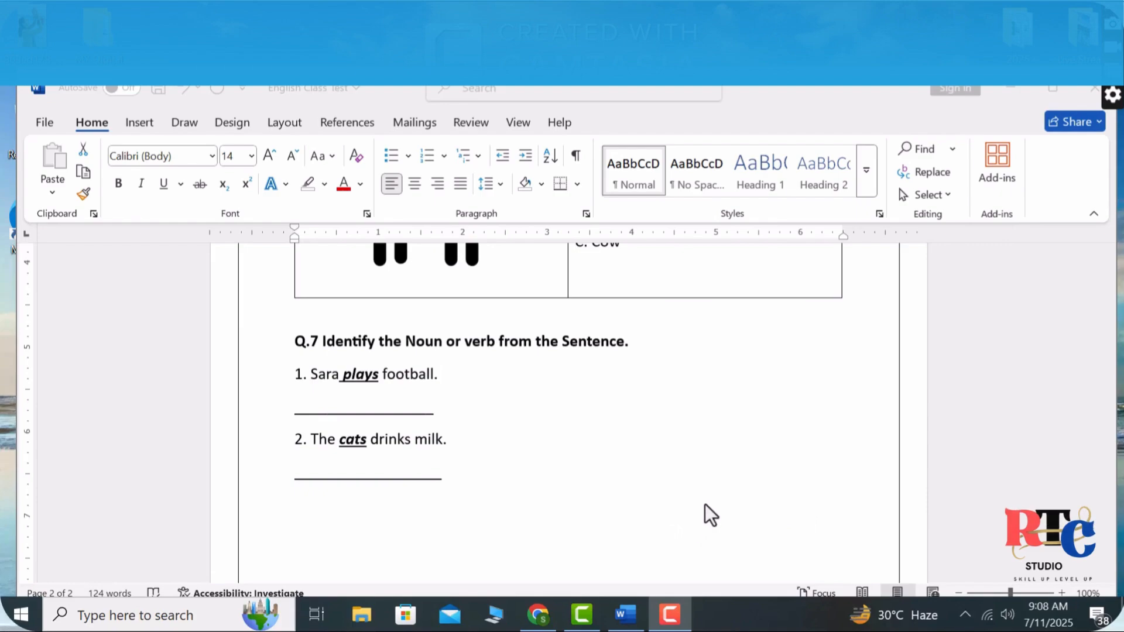
click(705, 504)
click(449, 496)
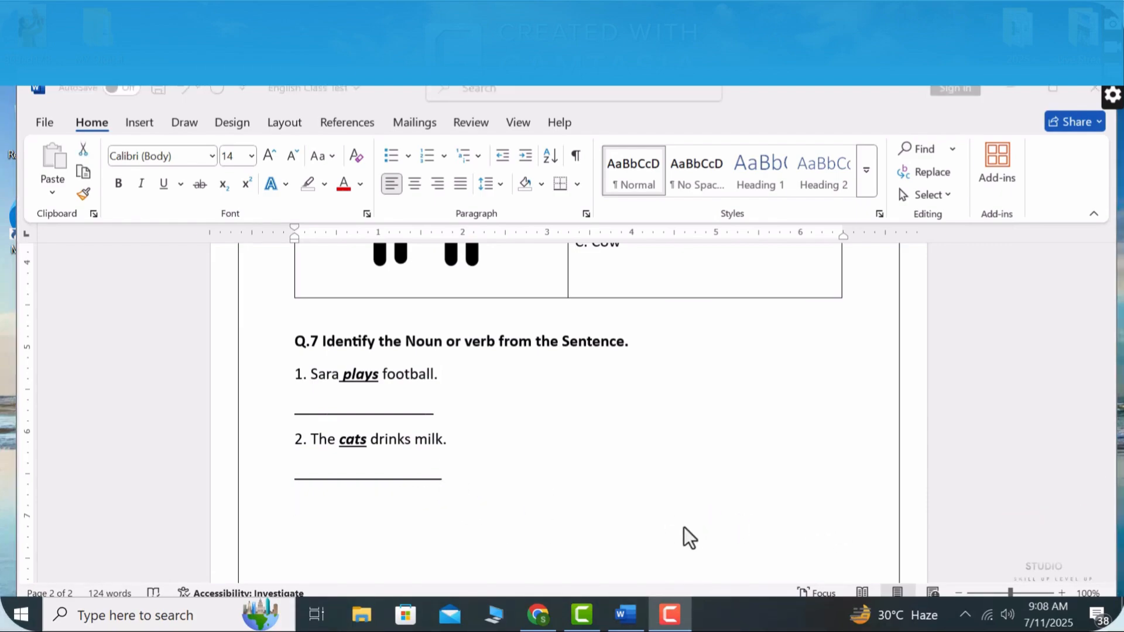
click(705, 505)
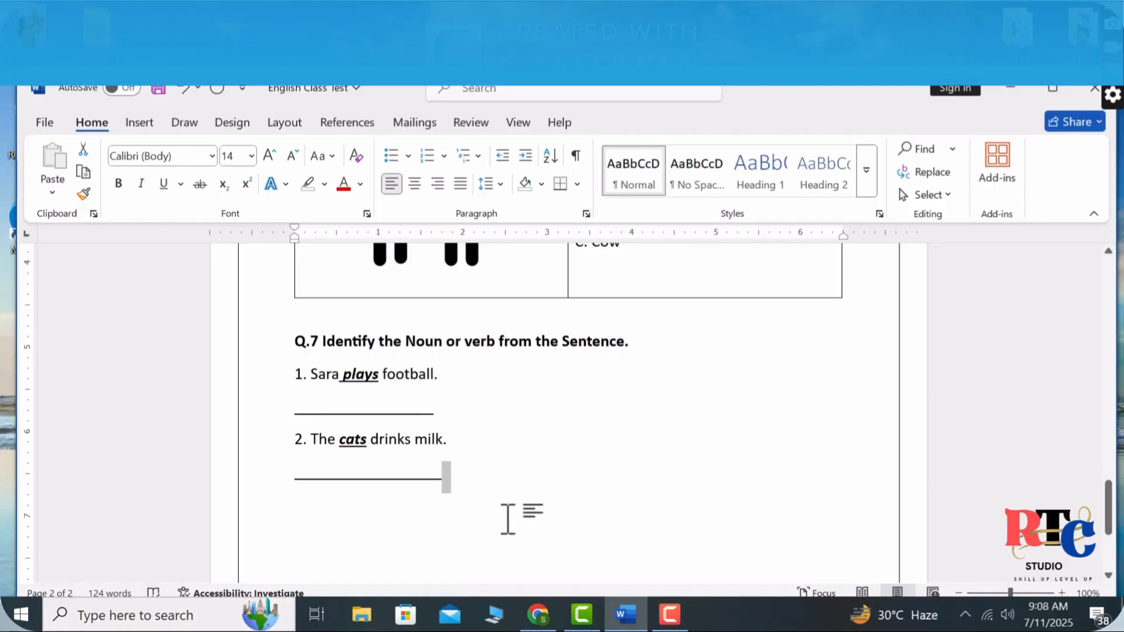
click(449, 498)
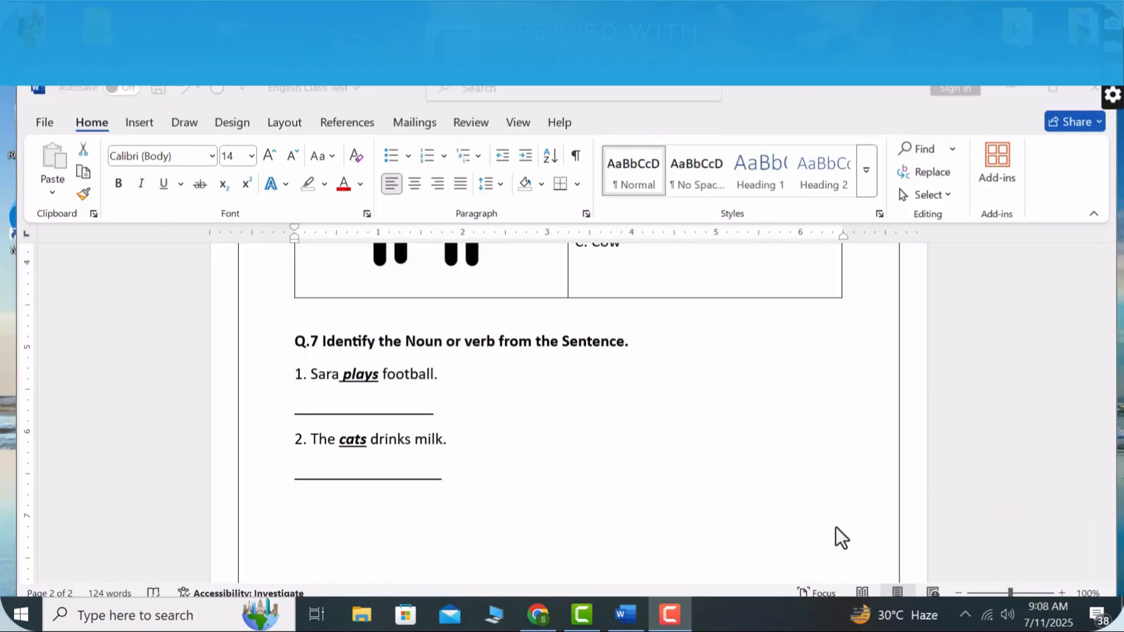
click(704, 504)
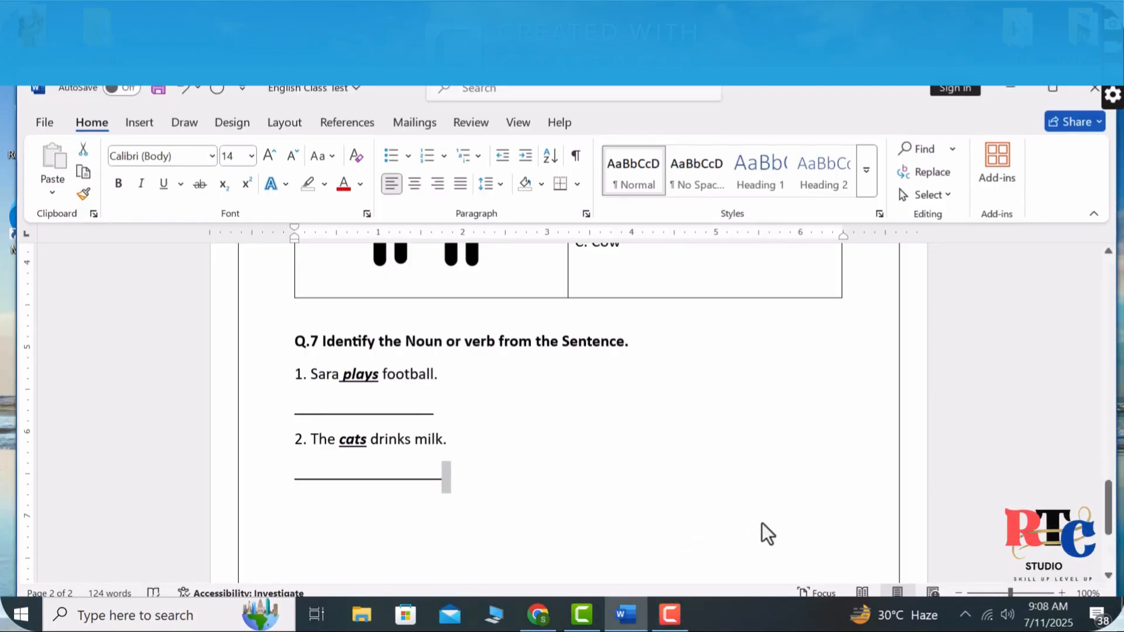
click(449, 495)
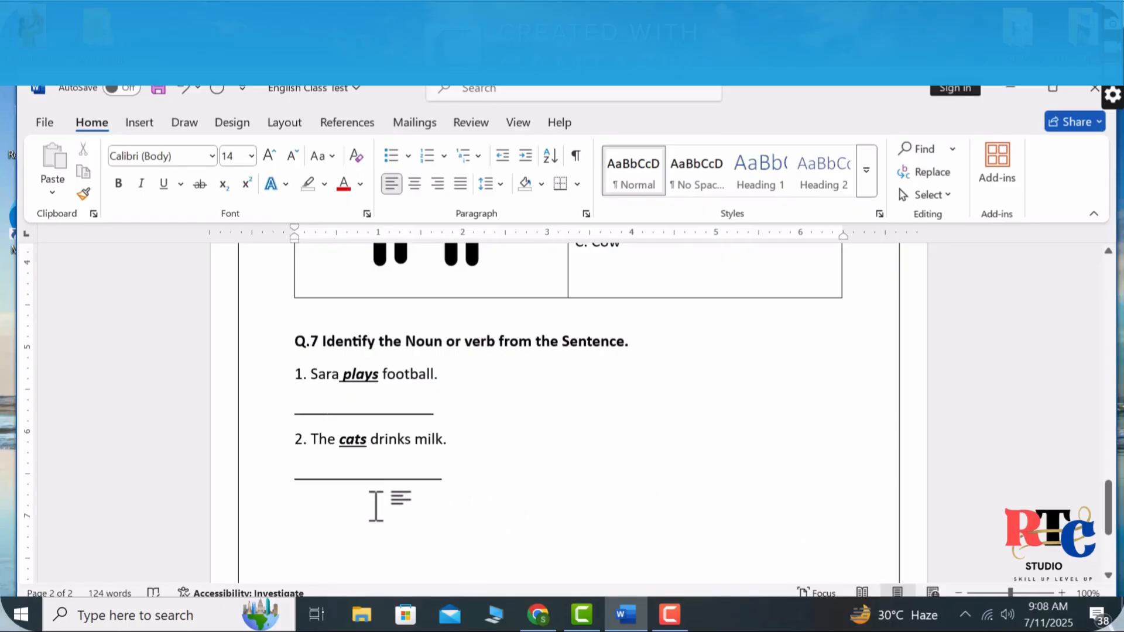
click(705, 505)
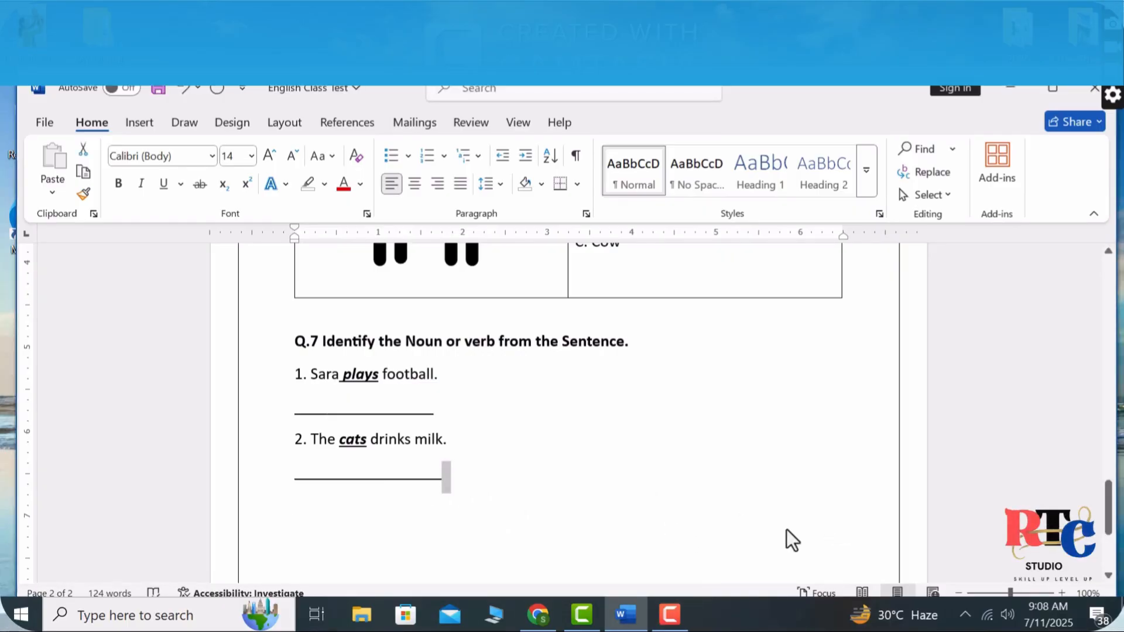
Add the question "Q.8 Who is your best friend and Why?" below the second Q.7 answer blank, leaving a blank line between.
click(433, 497)
key(Return)
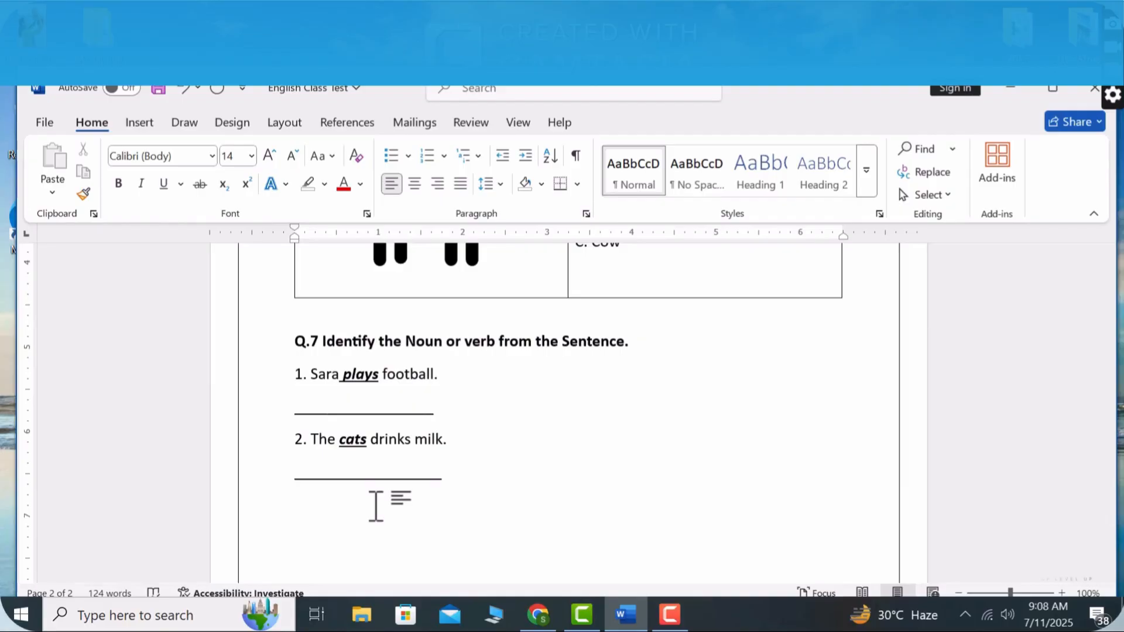
text(Q.8  Who is y)
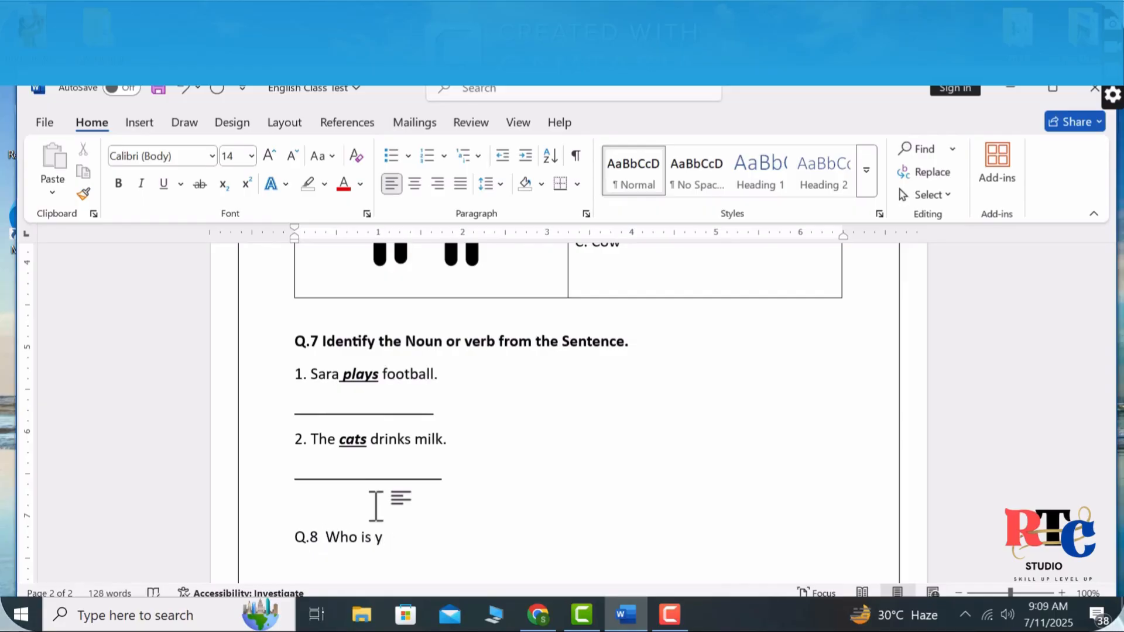
text(our best f)
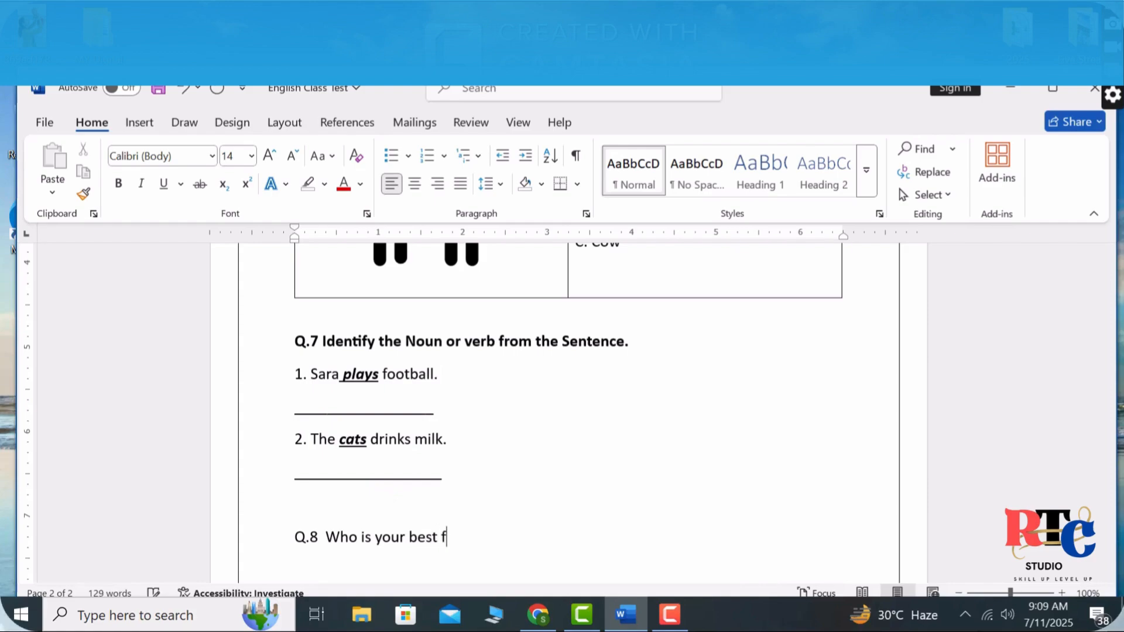
text(riedn)
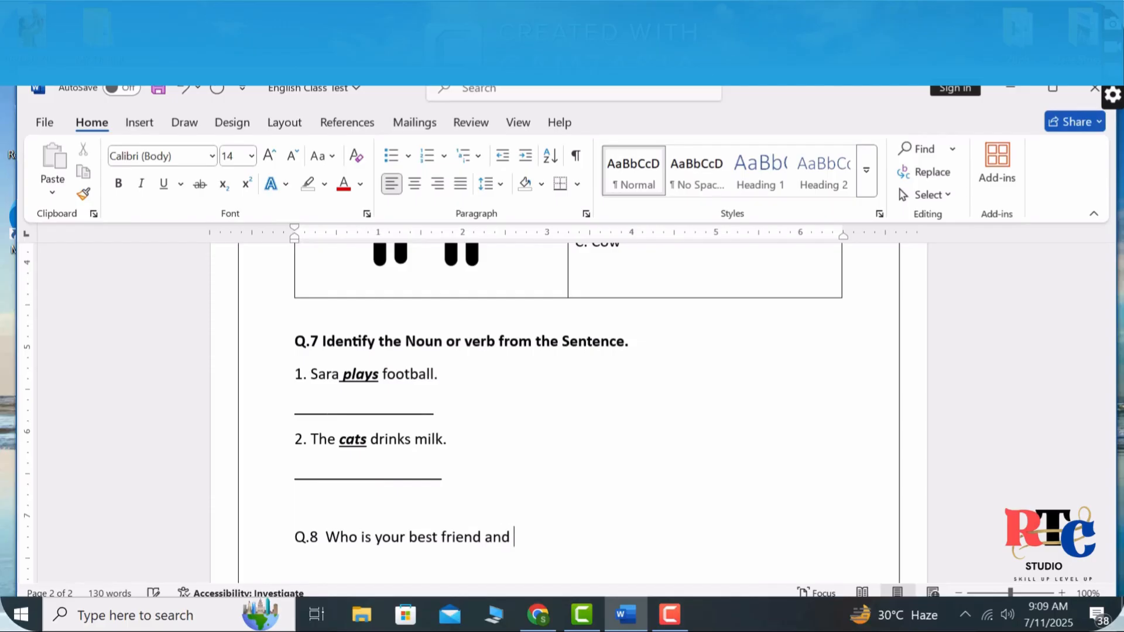
key(BackSpace)
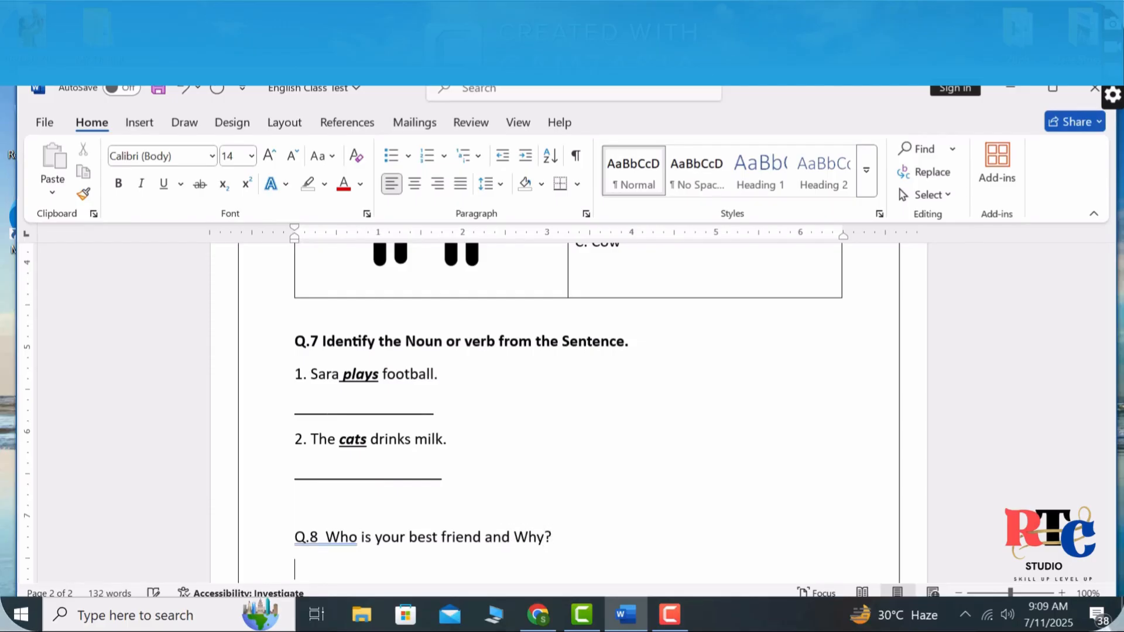
Add the question "Q.9 What do you do when you feel happy?" on the line below Q.8.
text(Q.9 What)
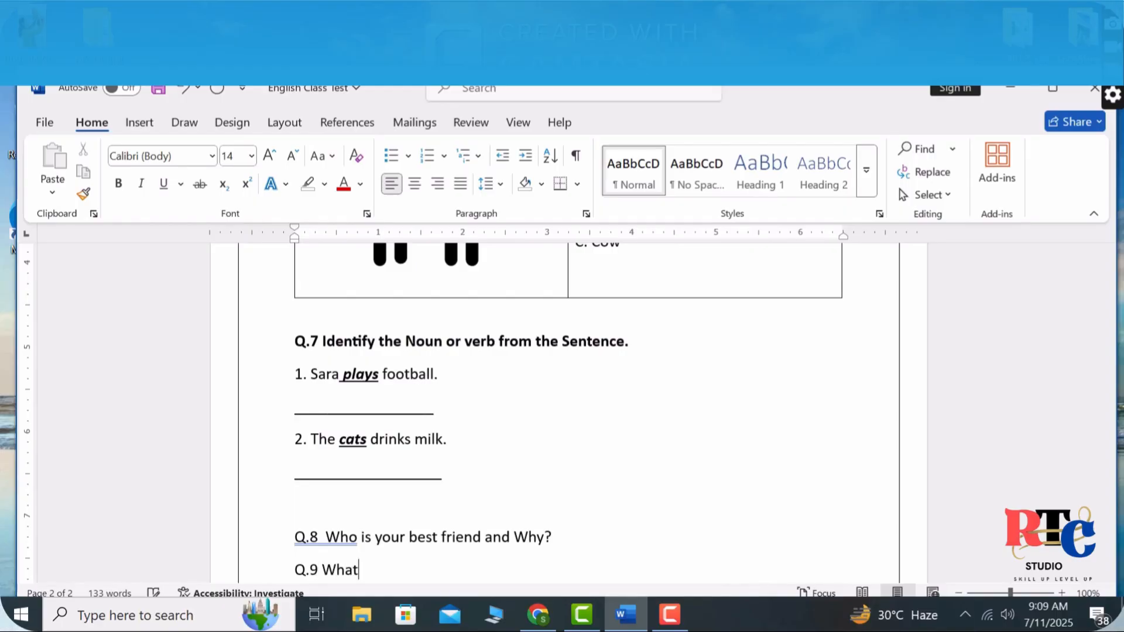
text(do you)
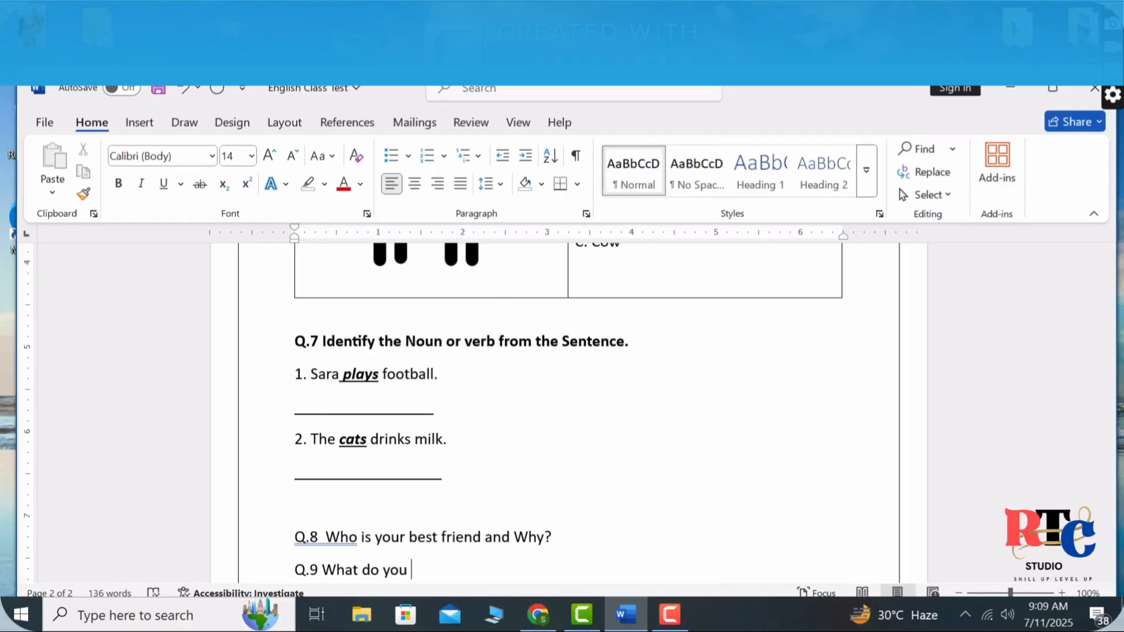
text( do when you feel happy/)
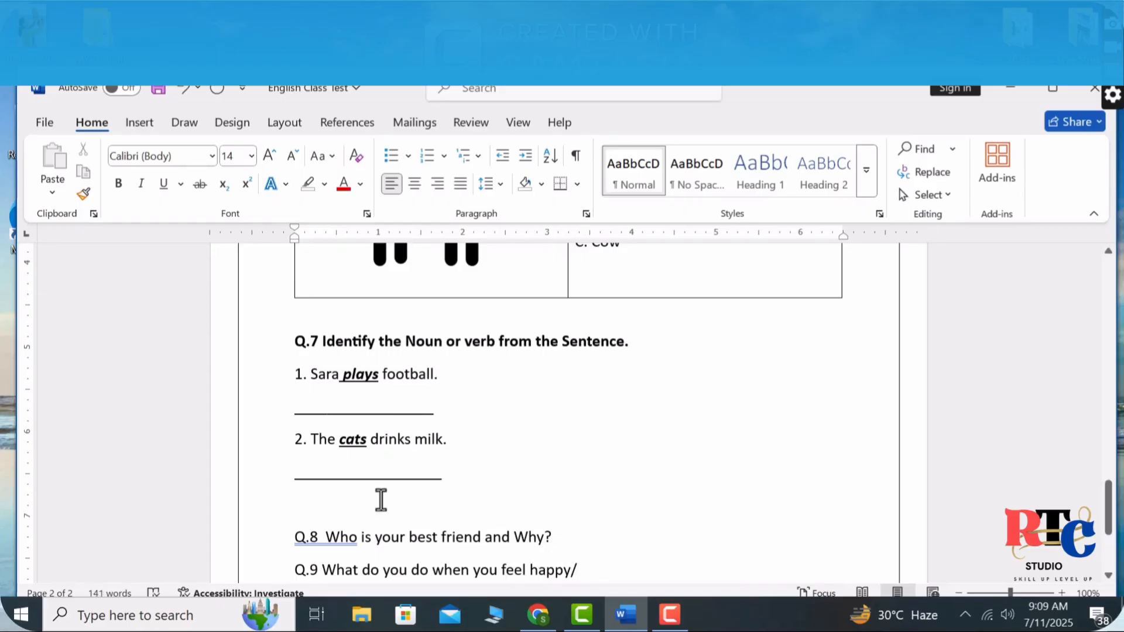
key(BackSpace)
text(?)
Change the capitalized "Why" in the Q.8 question to lowercase "why".
click(523, 536)
key(BackSpace)
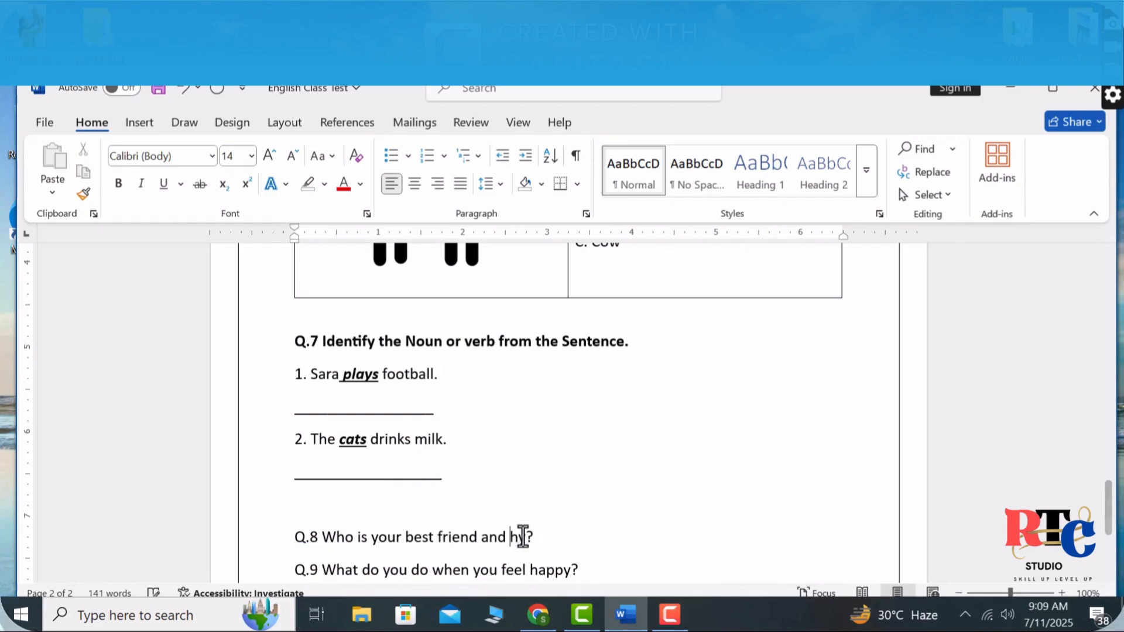
text(w)
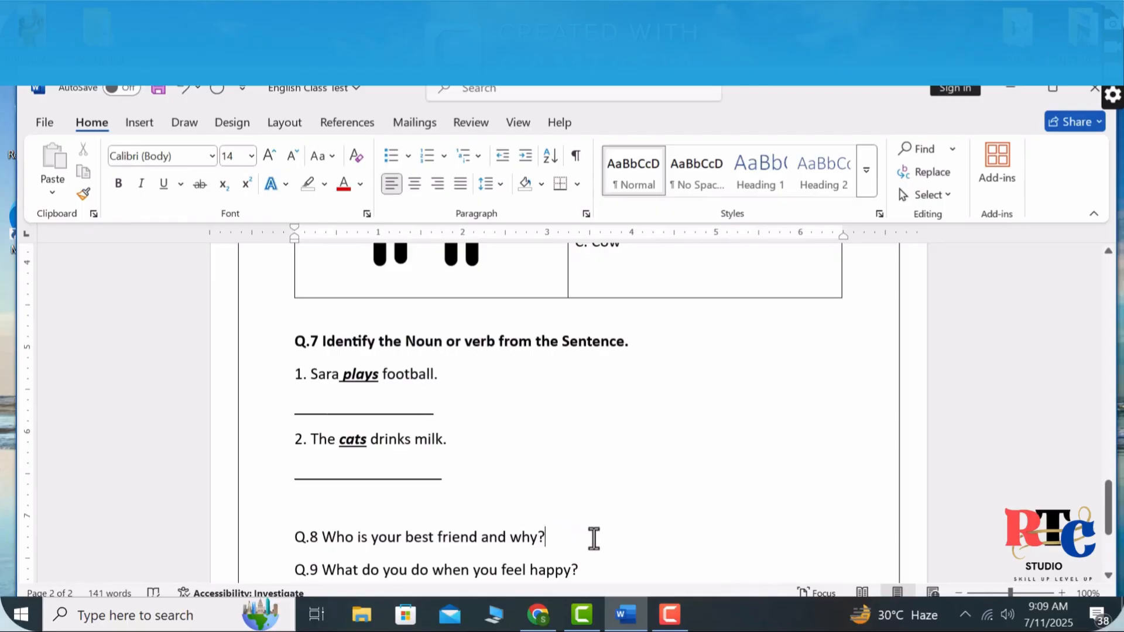
Make both the Q.8 and Q.9 question lines bold.
key(Down)
key(Down)
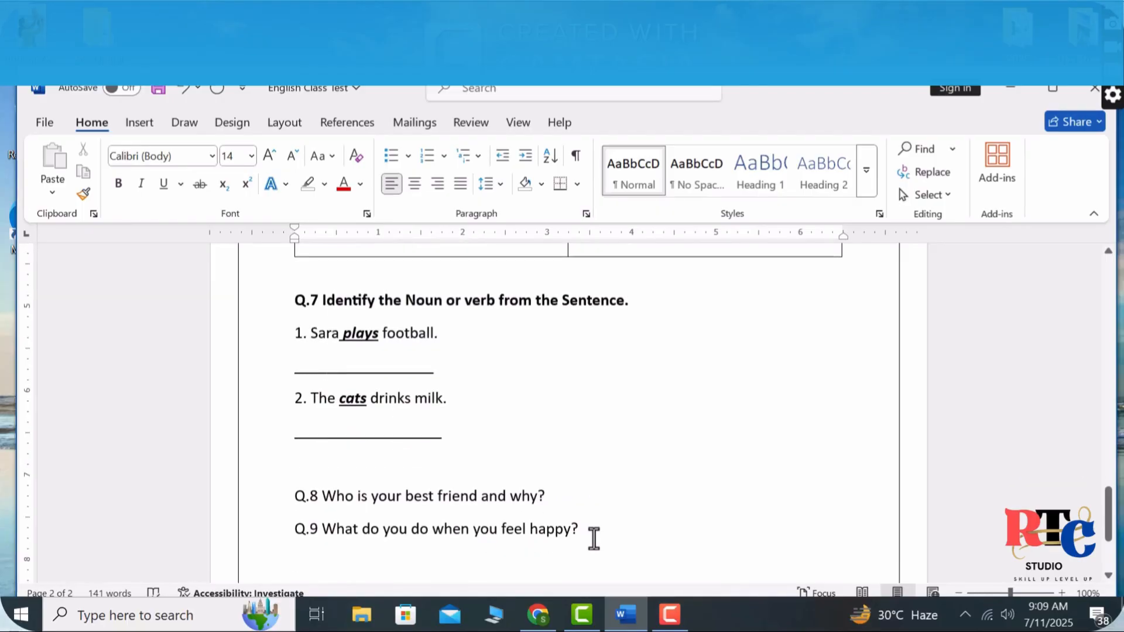
drag(594, 538, 295, 496)
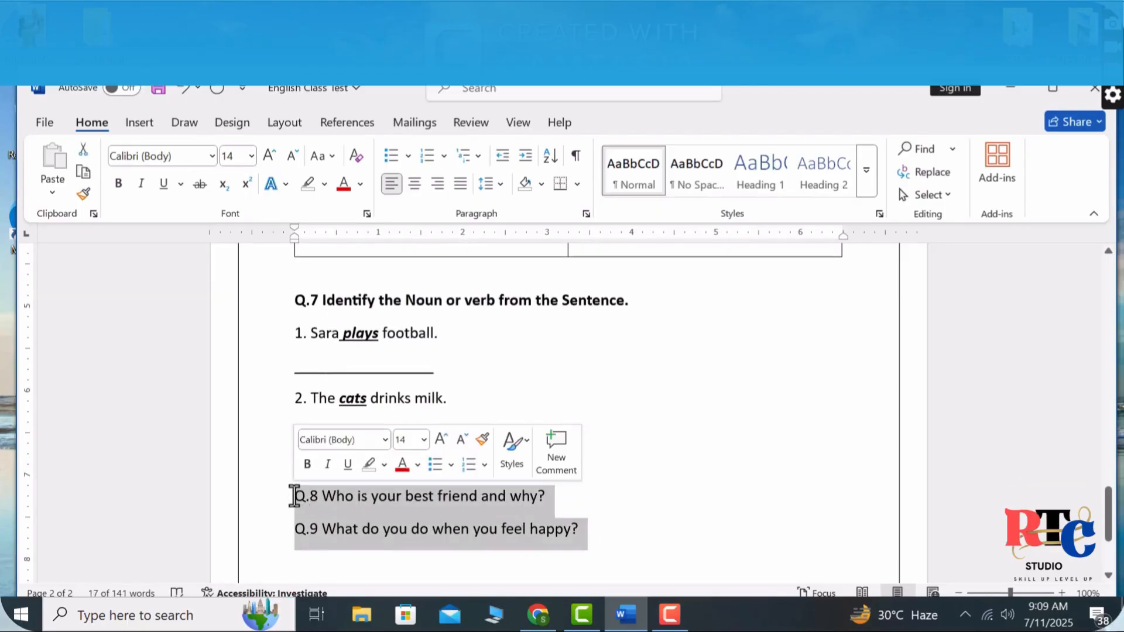
key(ctrl+b)
Insert full-width underscore answer lines between Q.8 and Q.9, continuing for two lines onto page 3.
click(578, 499)
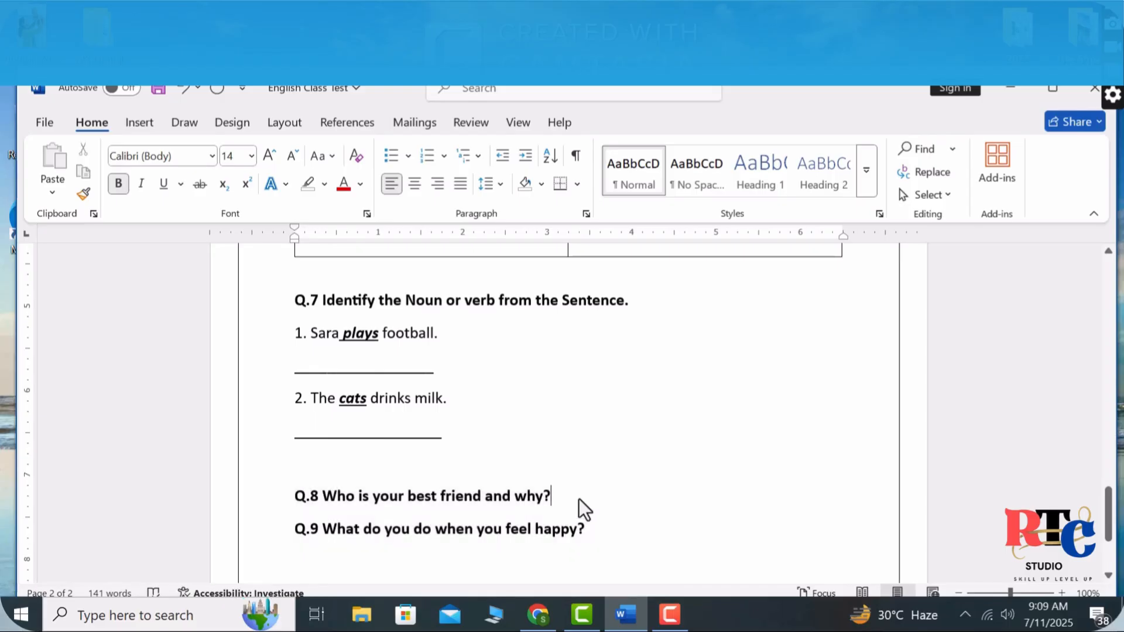
key(Return)
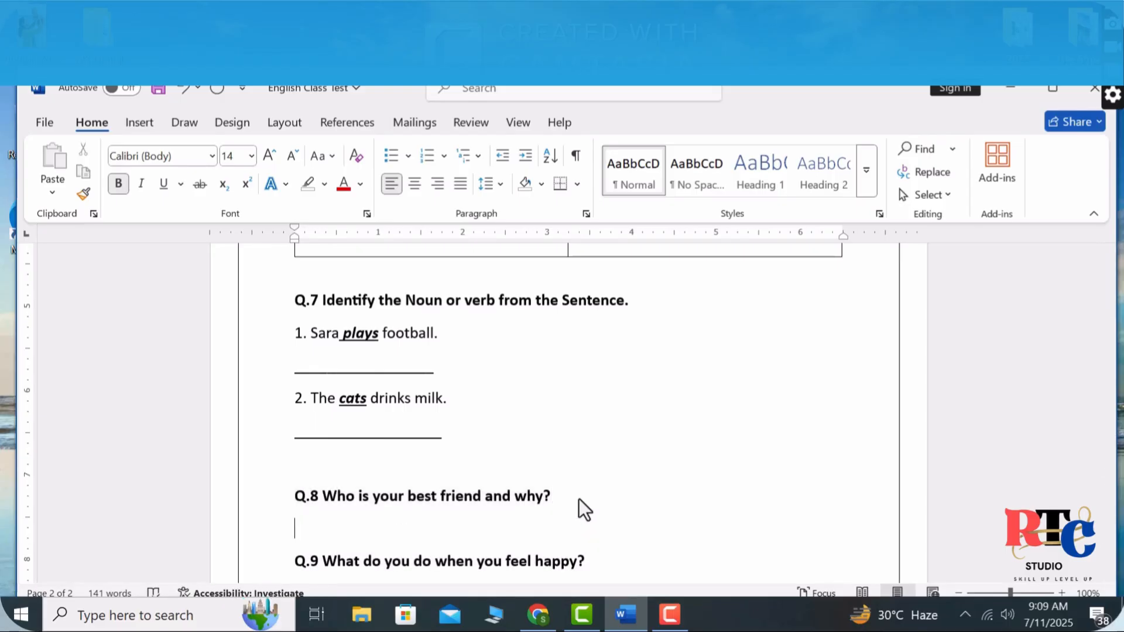
text(_____________________________________________________________)
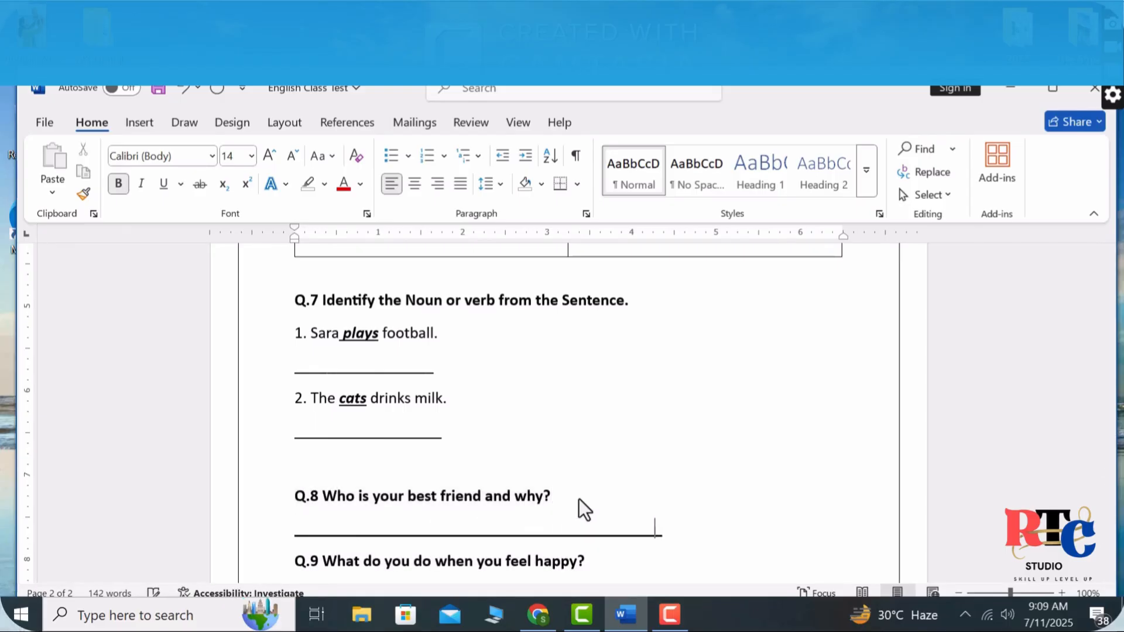
text(___________________________________________________________________)
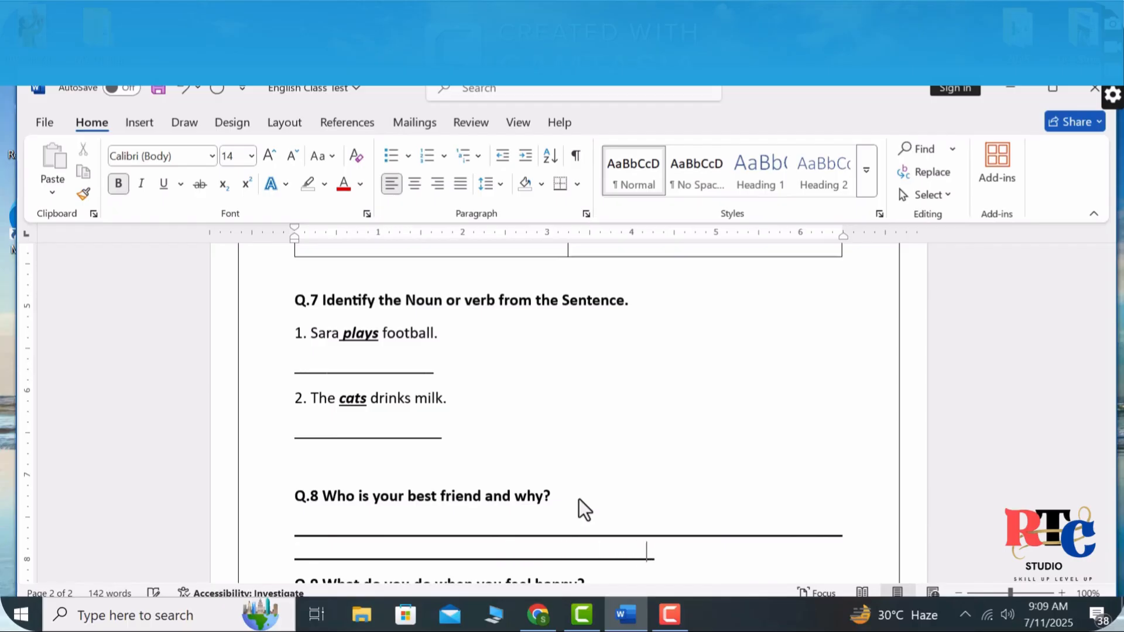
text(__________________________________________________________________)
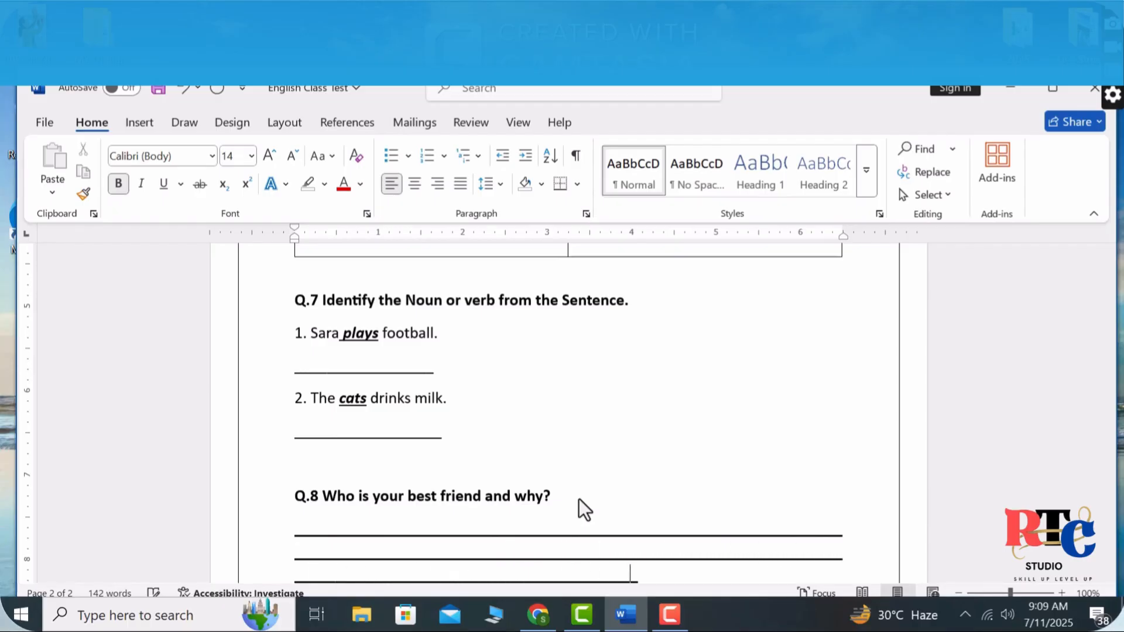
text(__________)
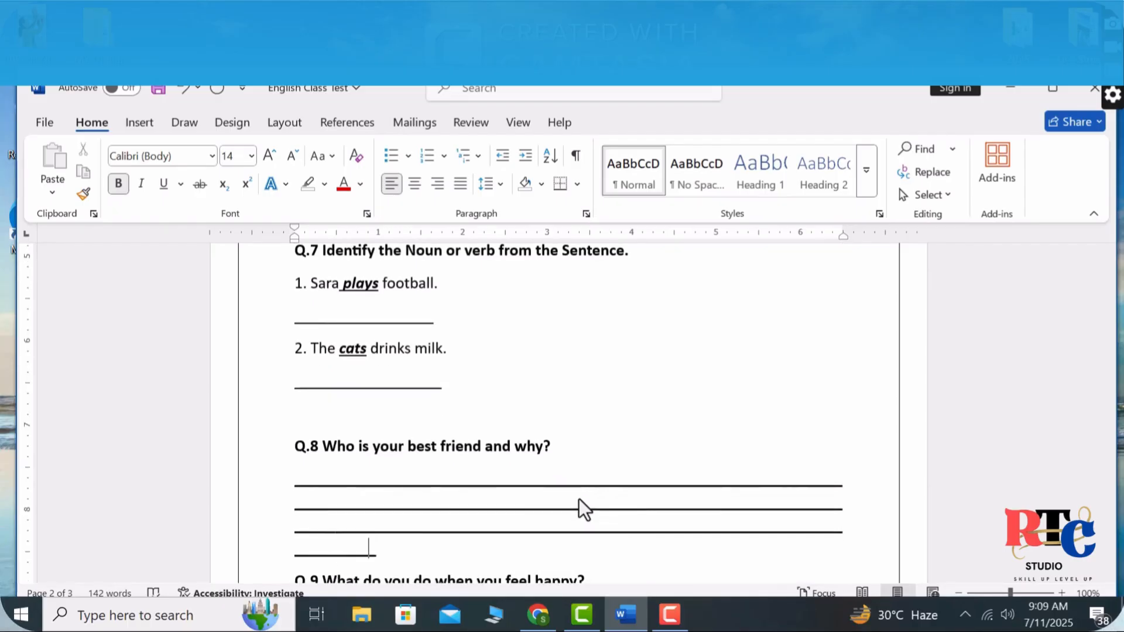
text(________________________________________________________)
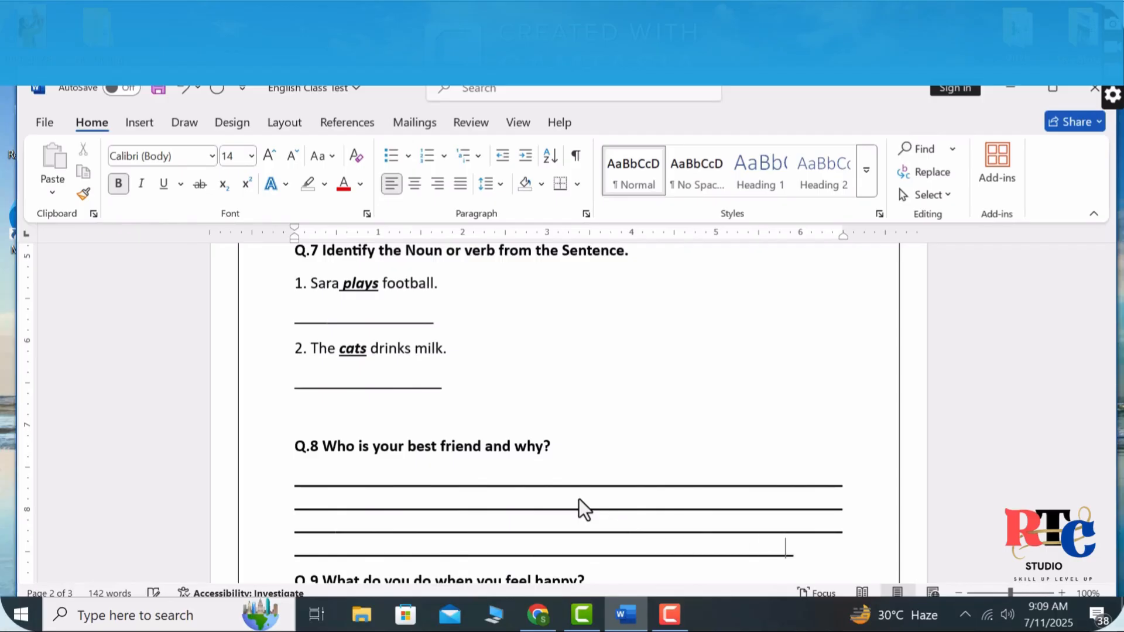
text(_________________________________________________________________)
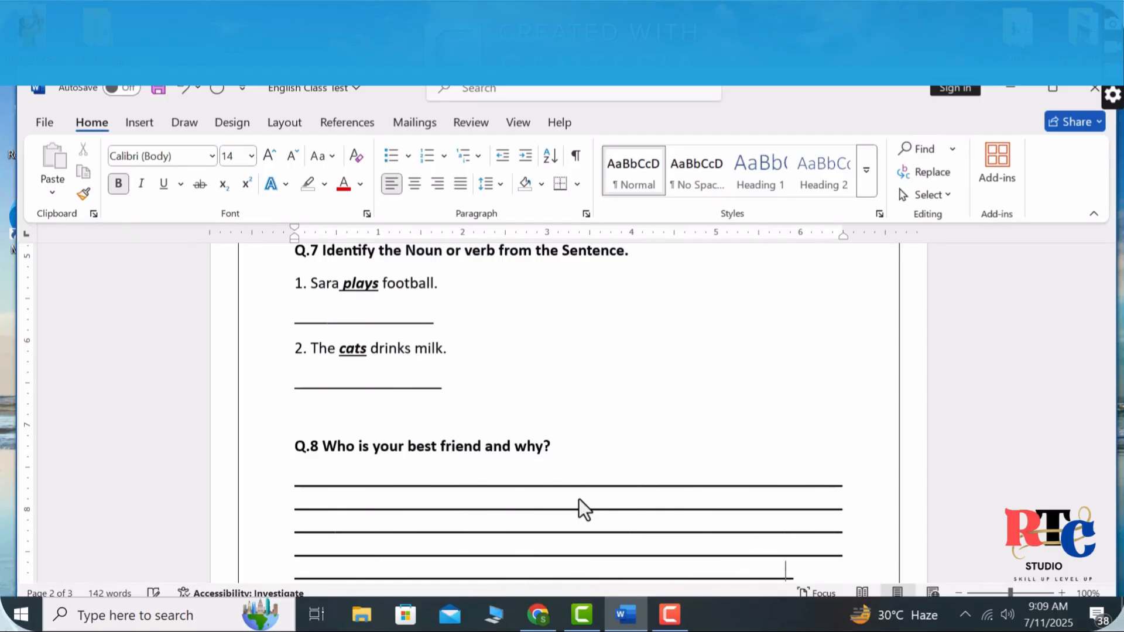
text(__________________________________________)
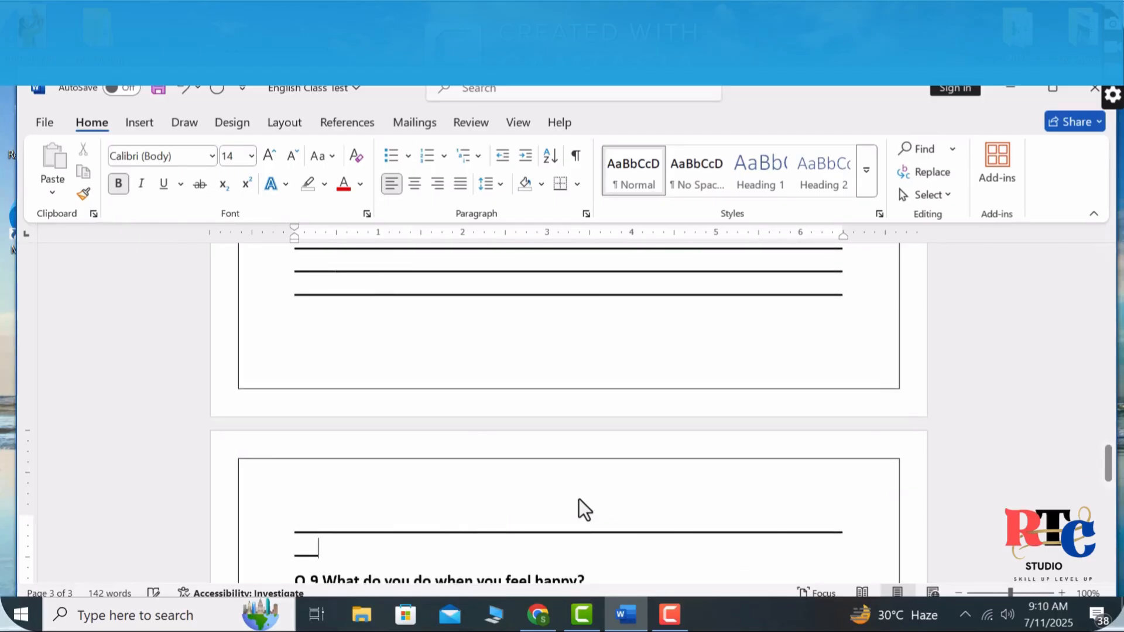
text(_______________)
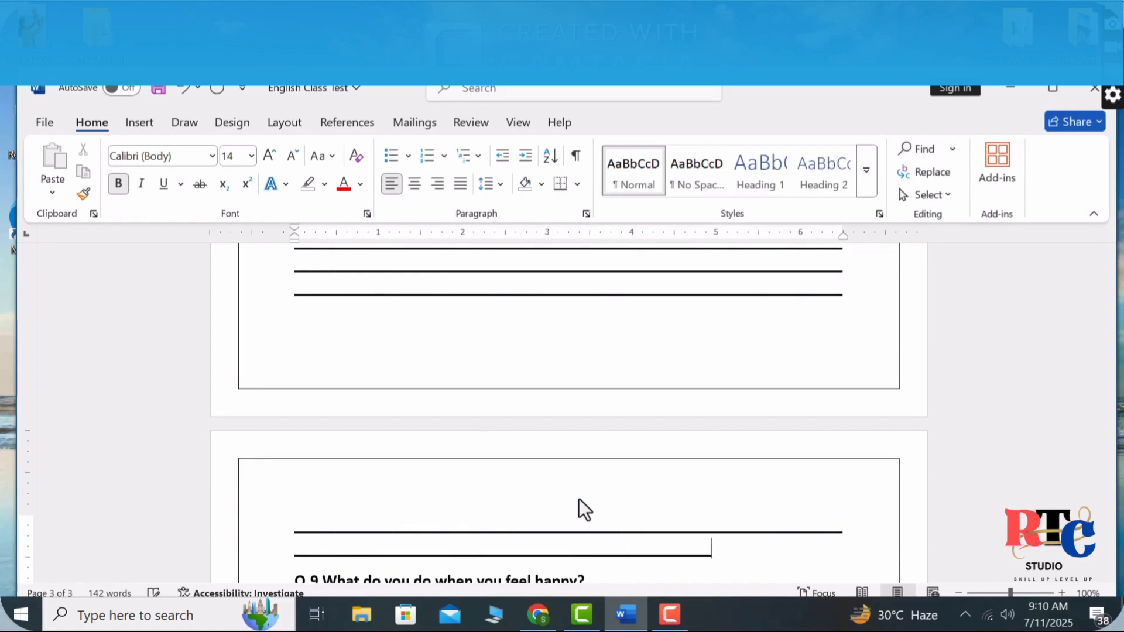
text(______________)
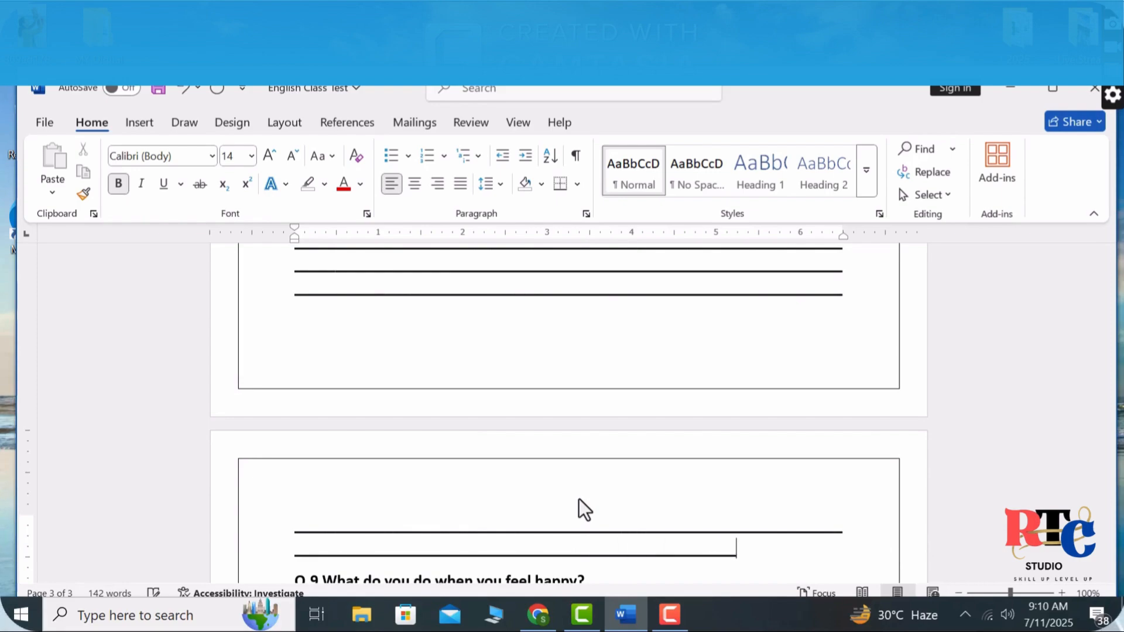
text(_)
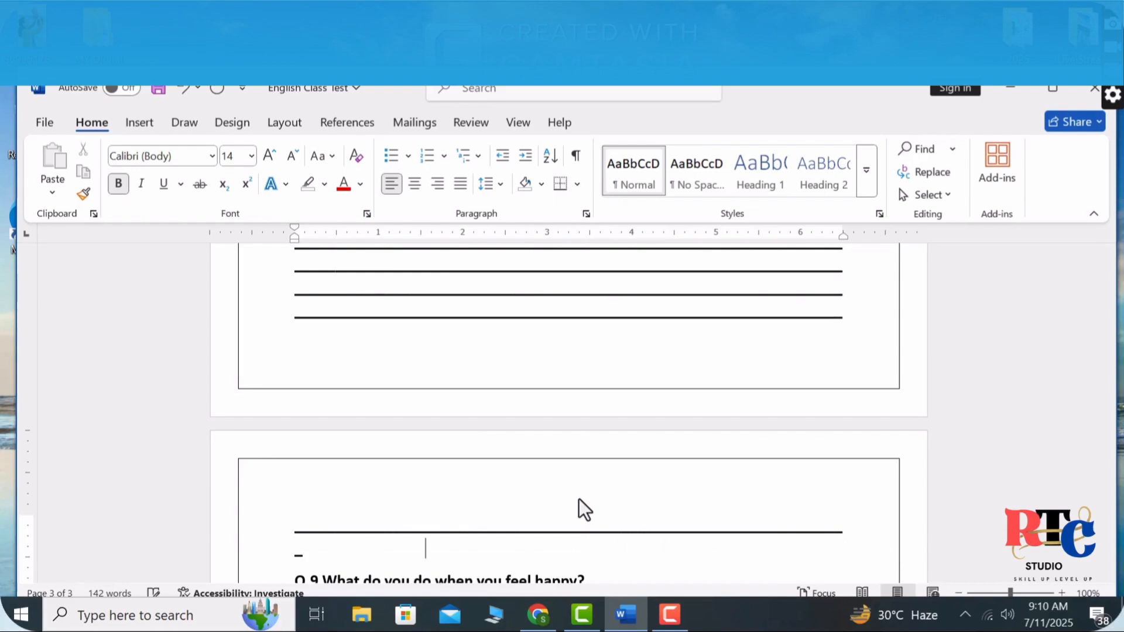
key(BackSpace)
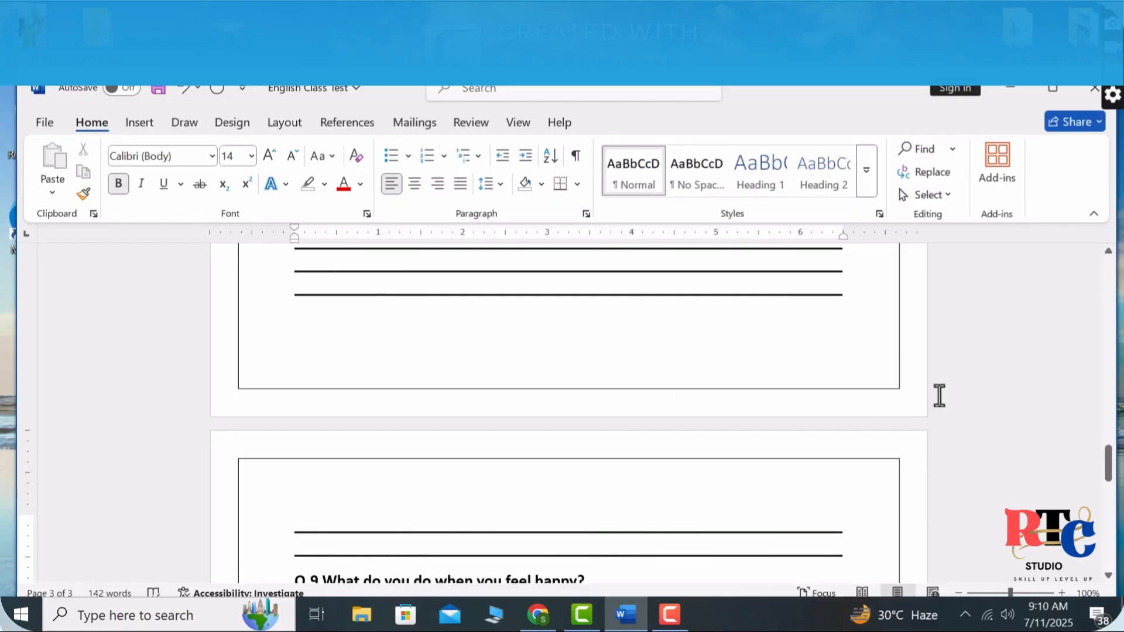
Insert six full-width underscore answer lines below the Q.9 question.
drag(1111, 464, 1118, 498)
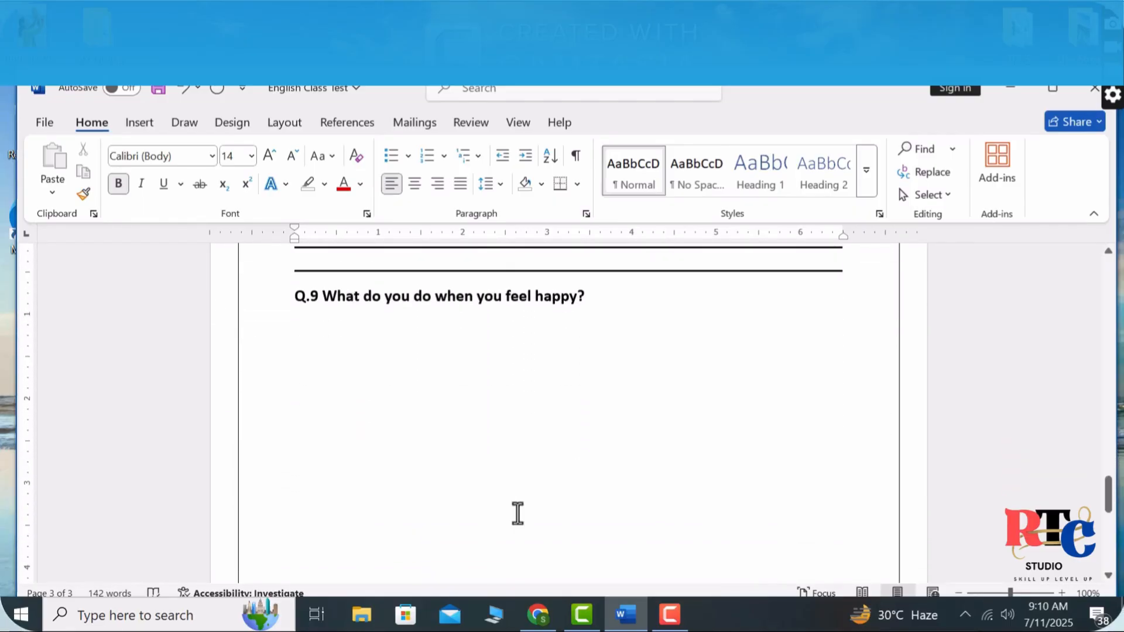
click(303, 329)
text(___________)
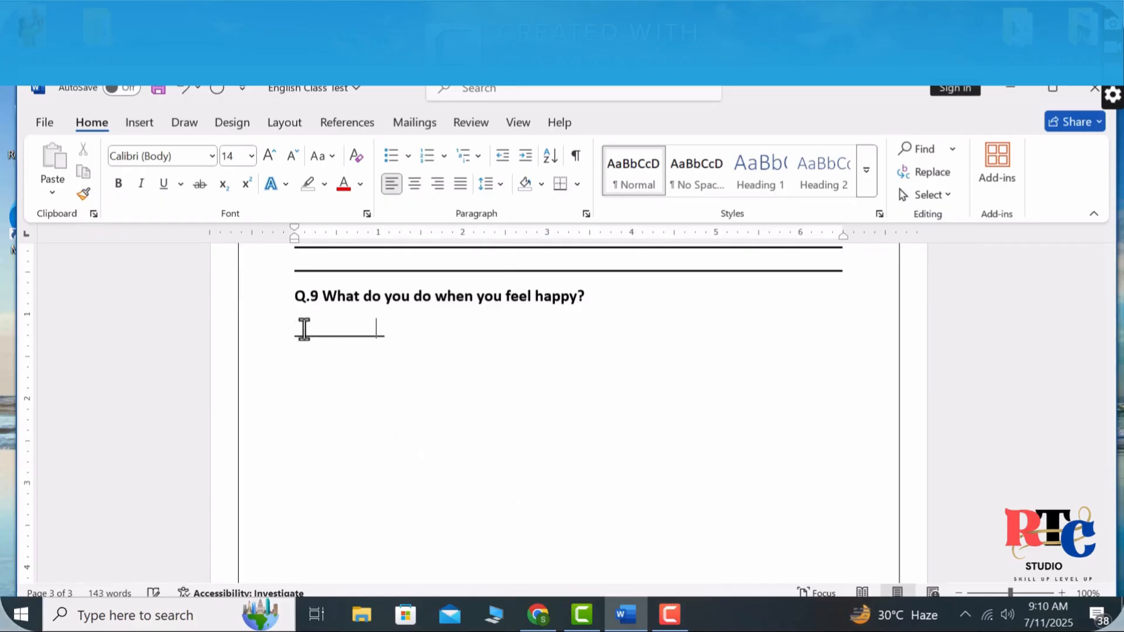
text(____________________________________________________________________)
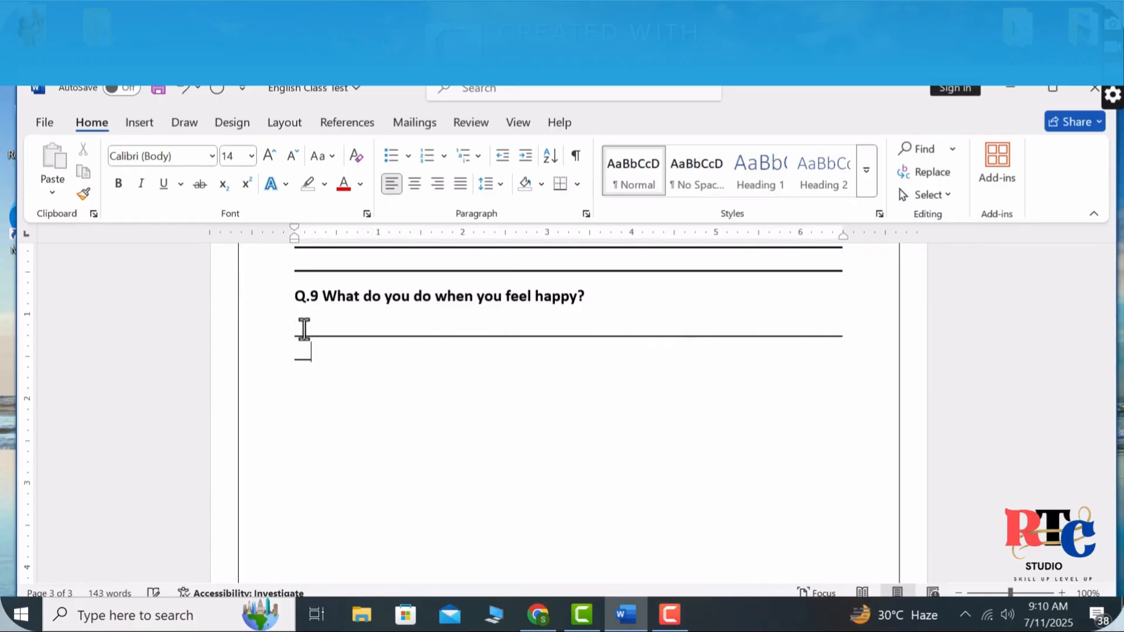
text(________________________________________________________)
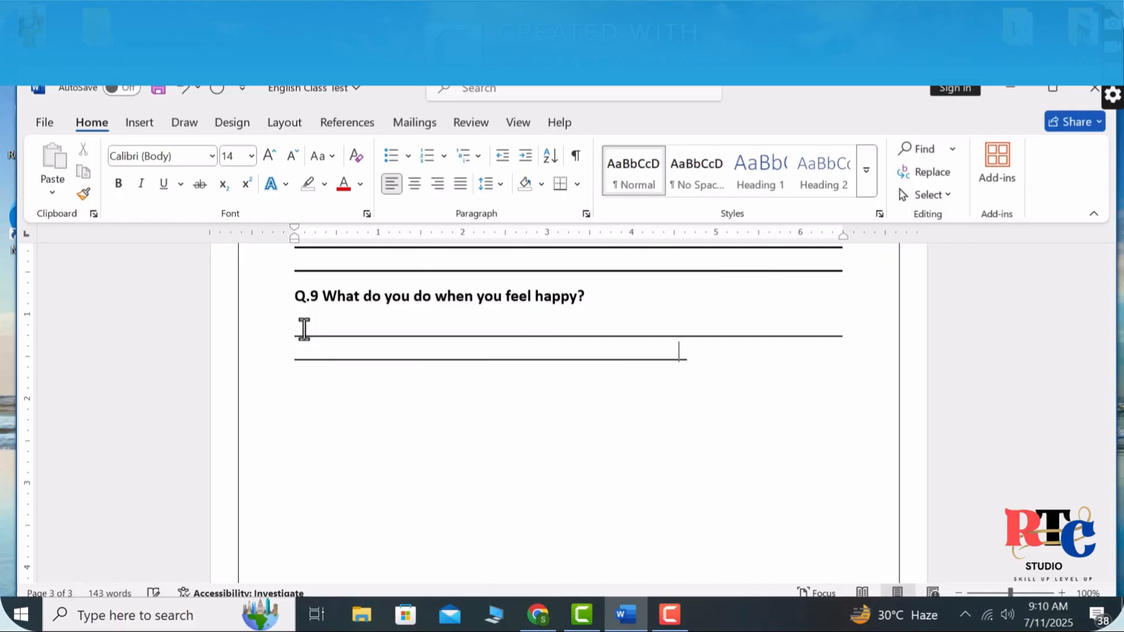
text(_____________________________________________________________________________)
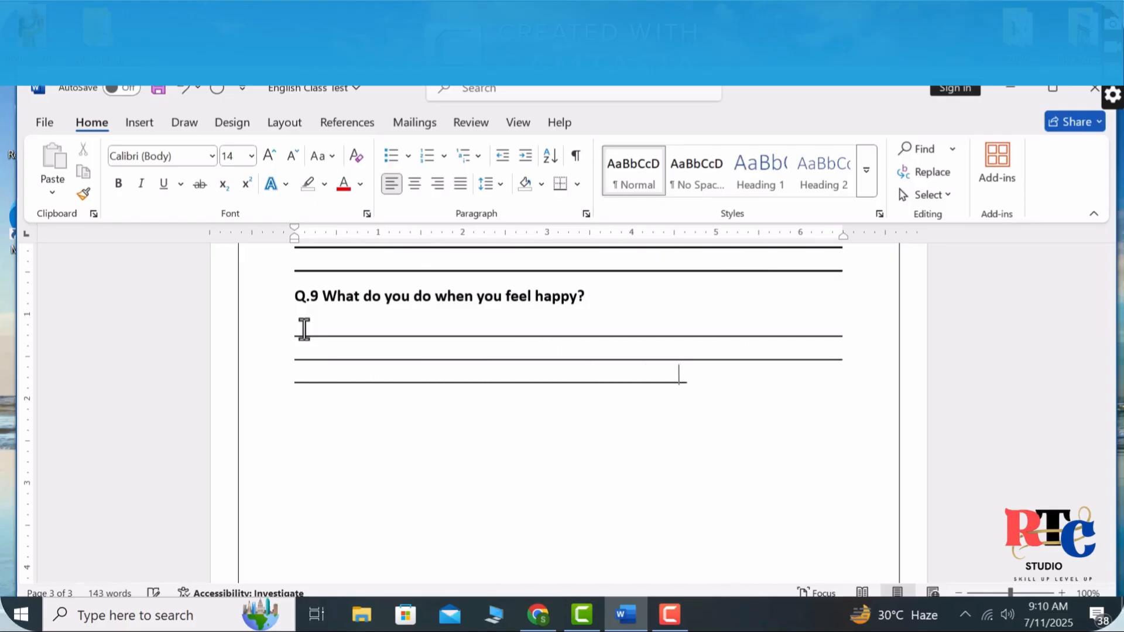
text(________________________________________________)
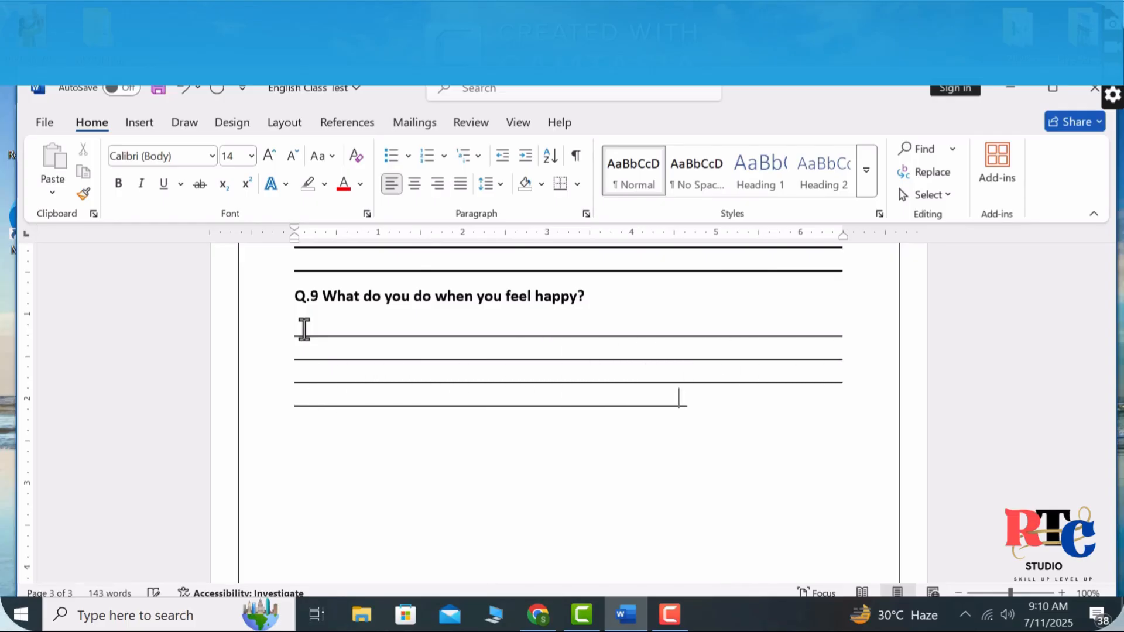
text(_____________________________________________________________________________________________________)
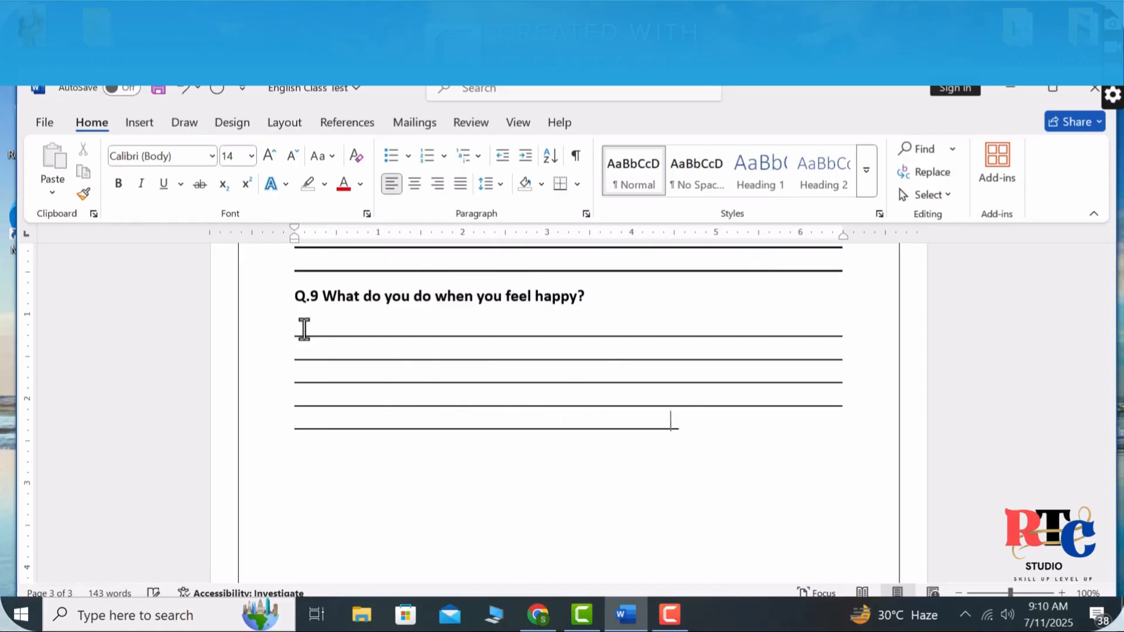
text(____________________________________________)
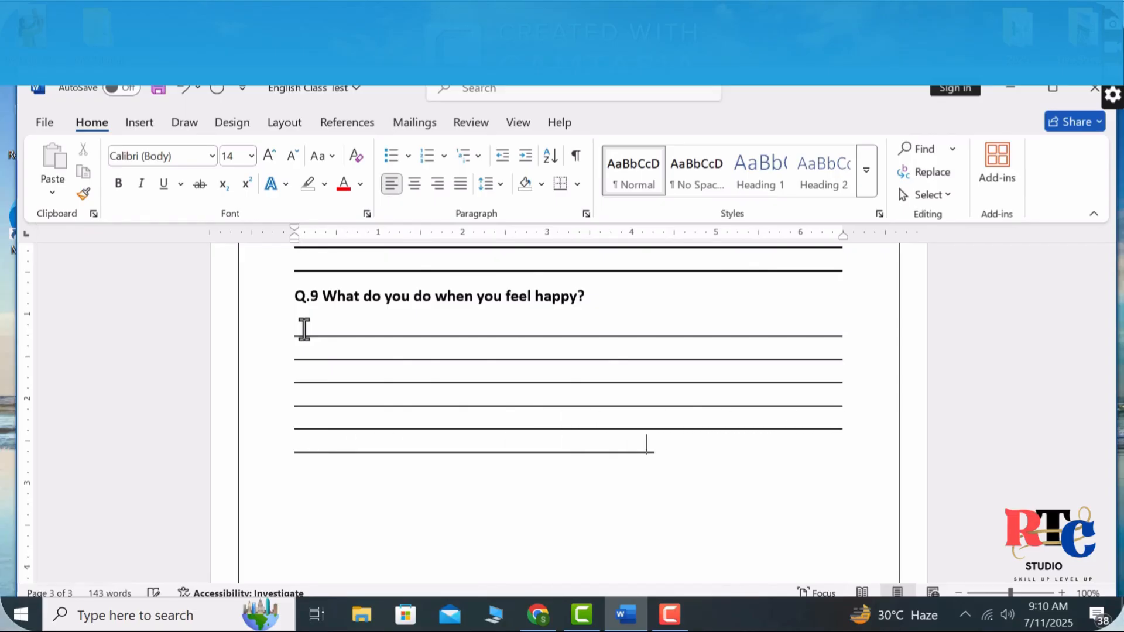
text(________________________)
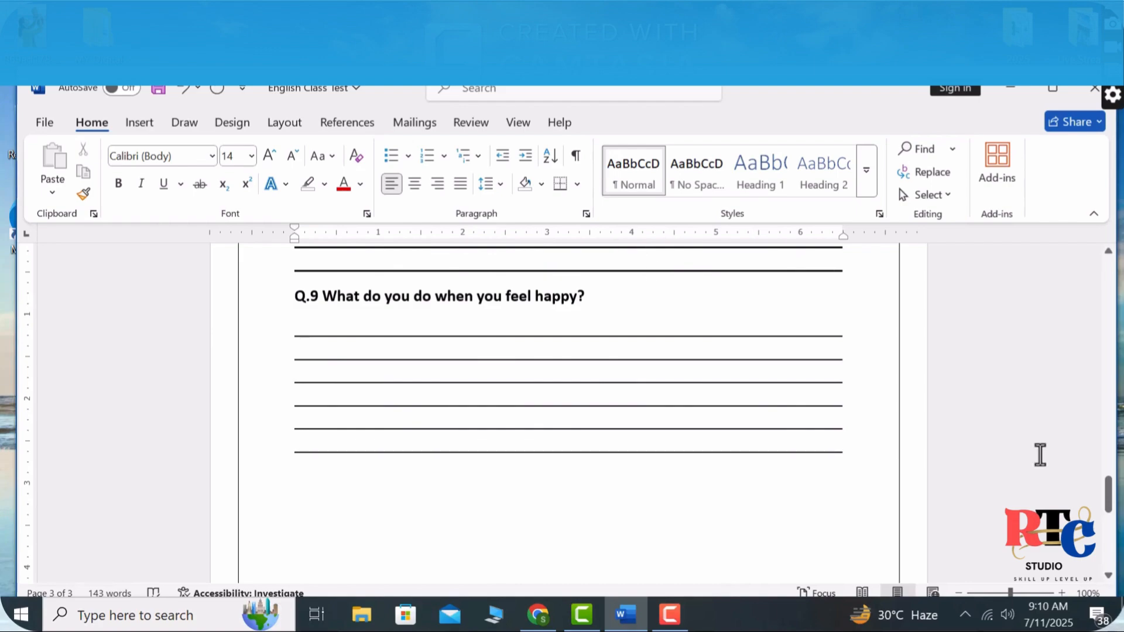
Remove the bold formatting from the Q.8 answer lines on page 2 and the two continuing lines on page 3.
mouse_move(1109, 475)
mouse_down()
mouse_move(1106, 447)
mouse_move(1107, 457)
mouse_up()
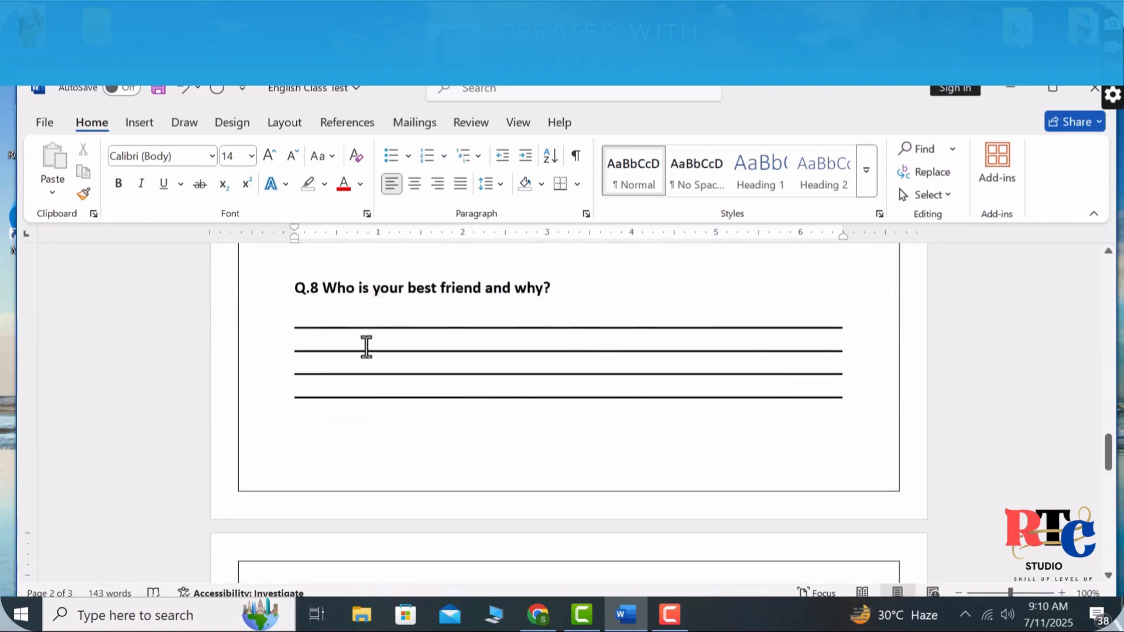
drag(322, 334, 853, 394)
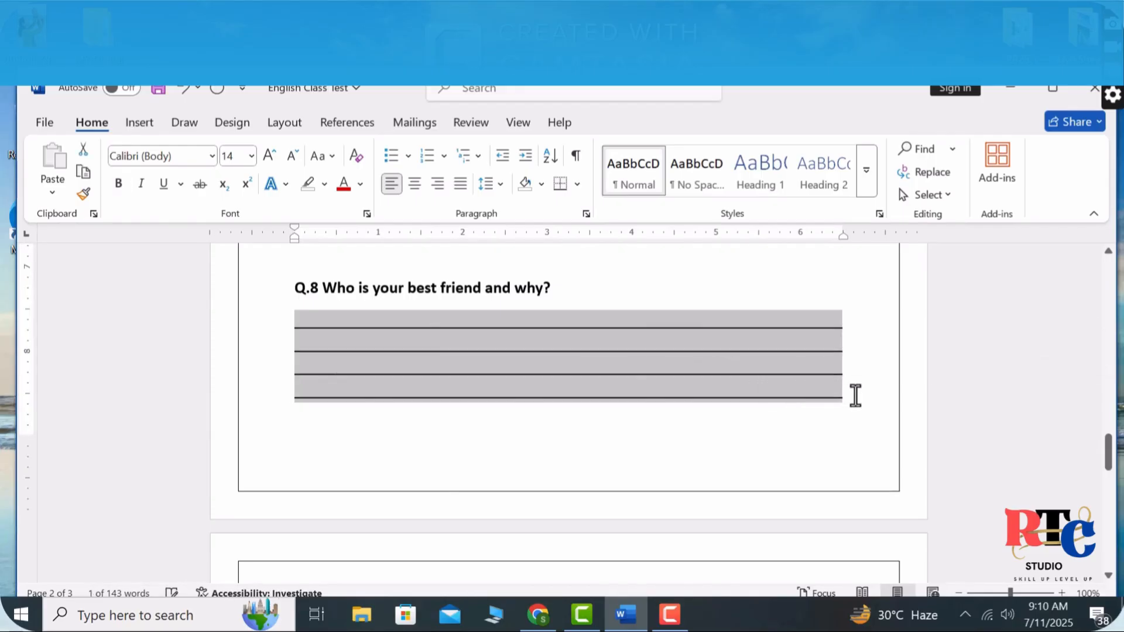
click(965, 349)
drag(1112, 463, 1112, 486)
drag(843, 412, 270, 381)
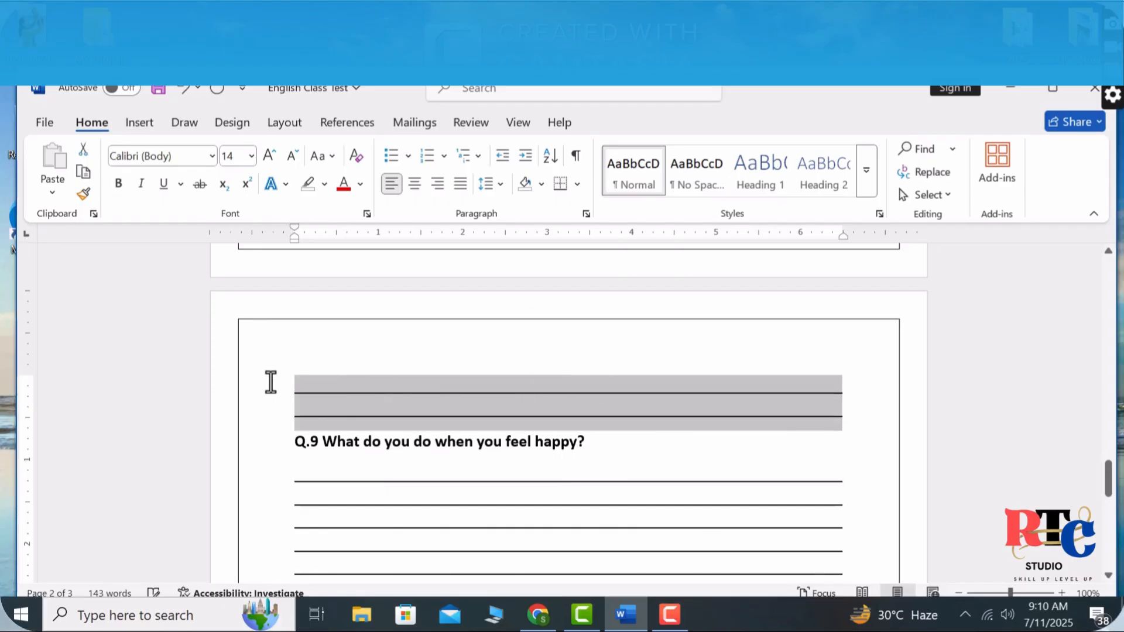
click(1053, 341)
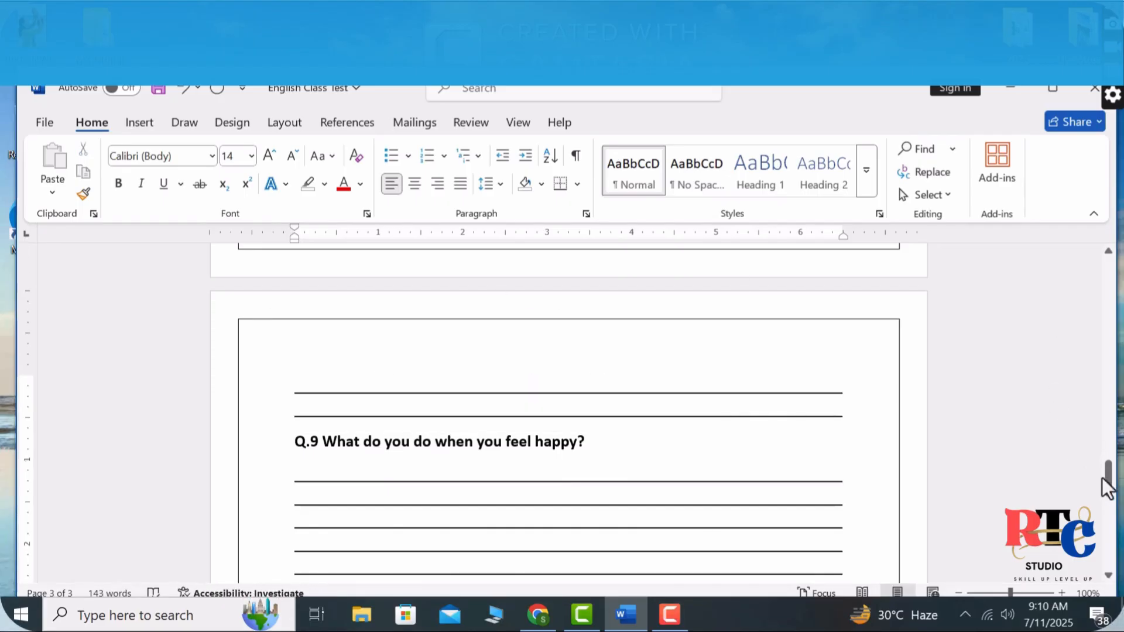
Add the question "Q.10 Rearrange the following to make meaningful sentence" below the Q.9 answer lines and start a new line.
drag(1108, 479, 1071, 497)
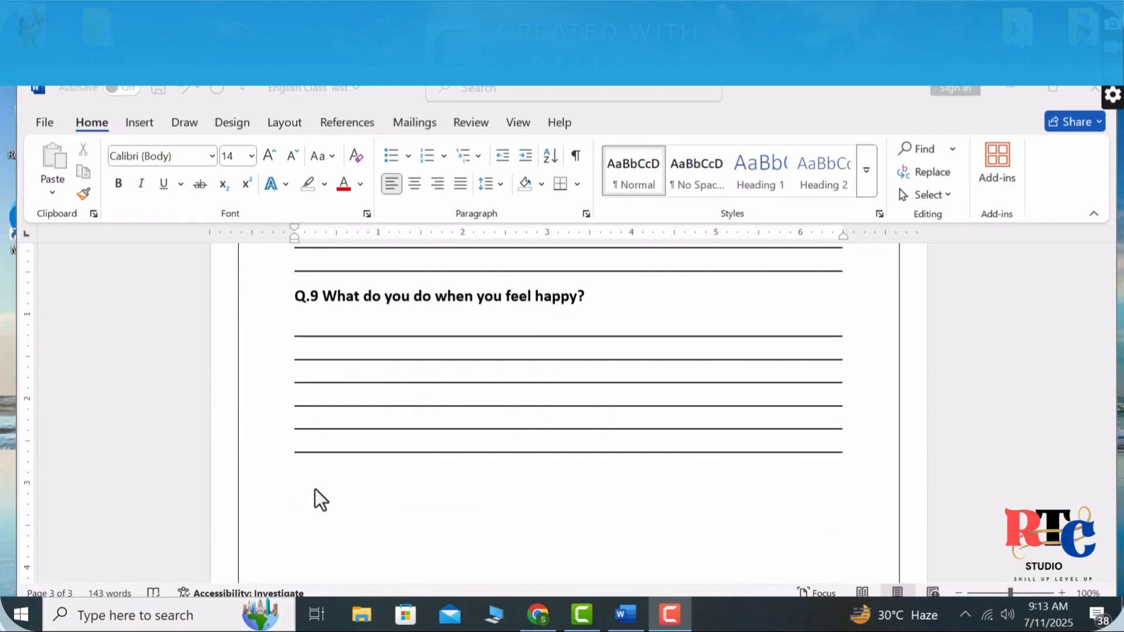
click(315, 489)
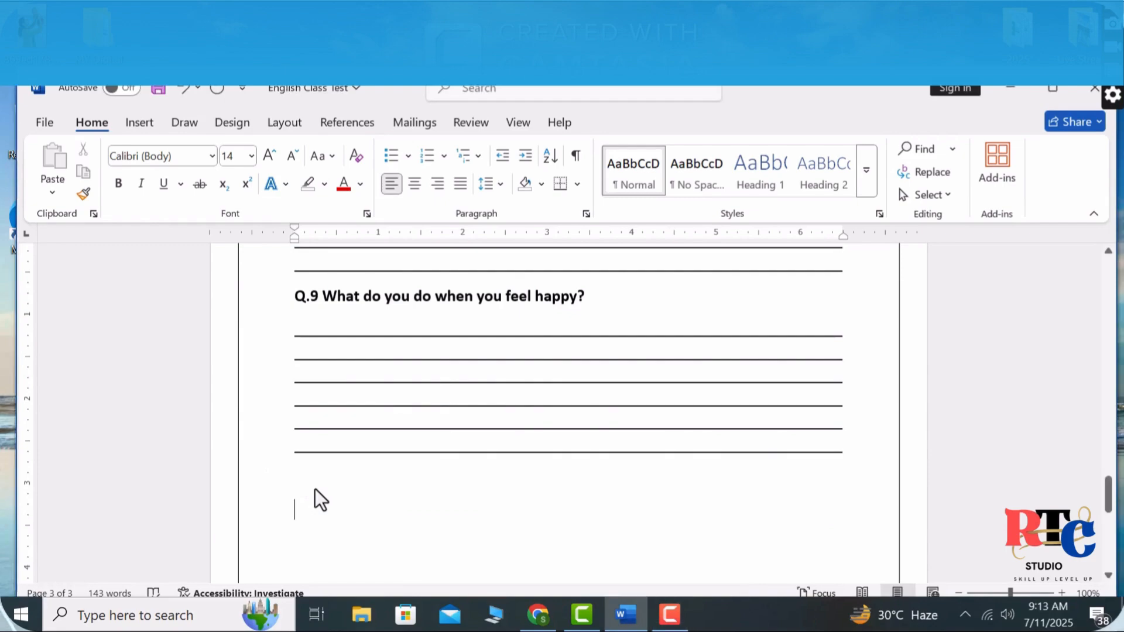
text(Q)
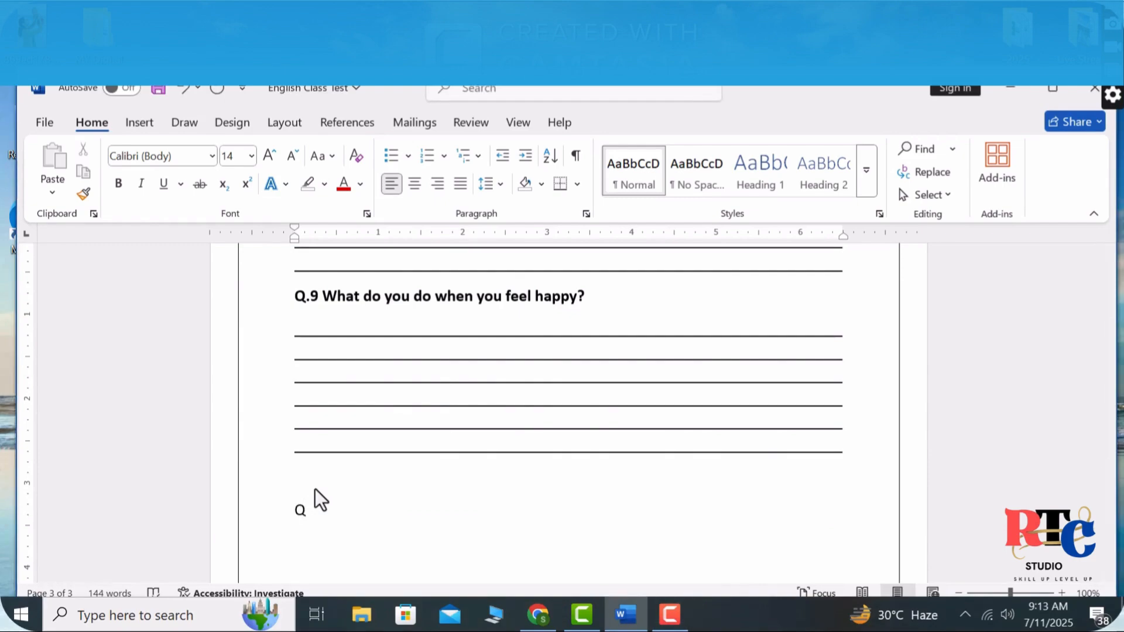
text(.10 Reaara)
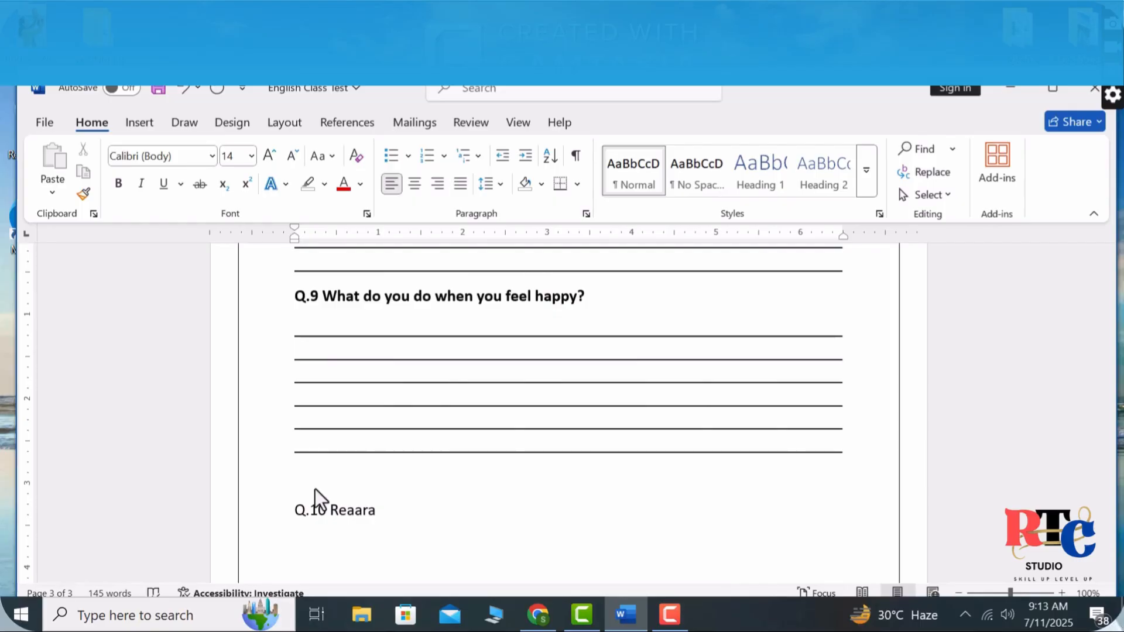
key(BackSpace)
text(ran)
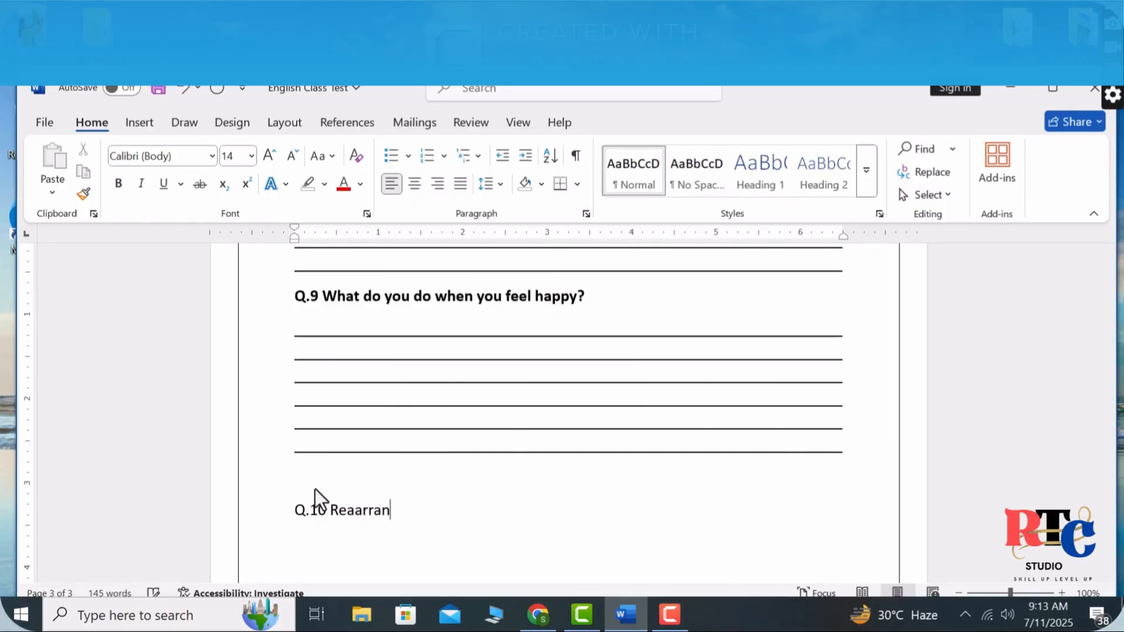
text(ge the )
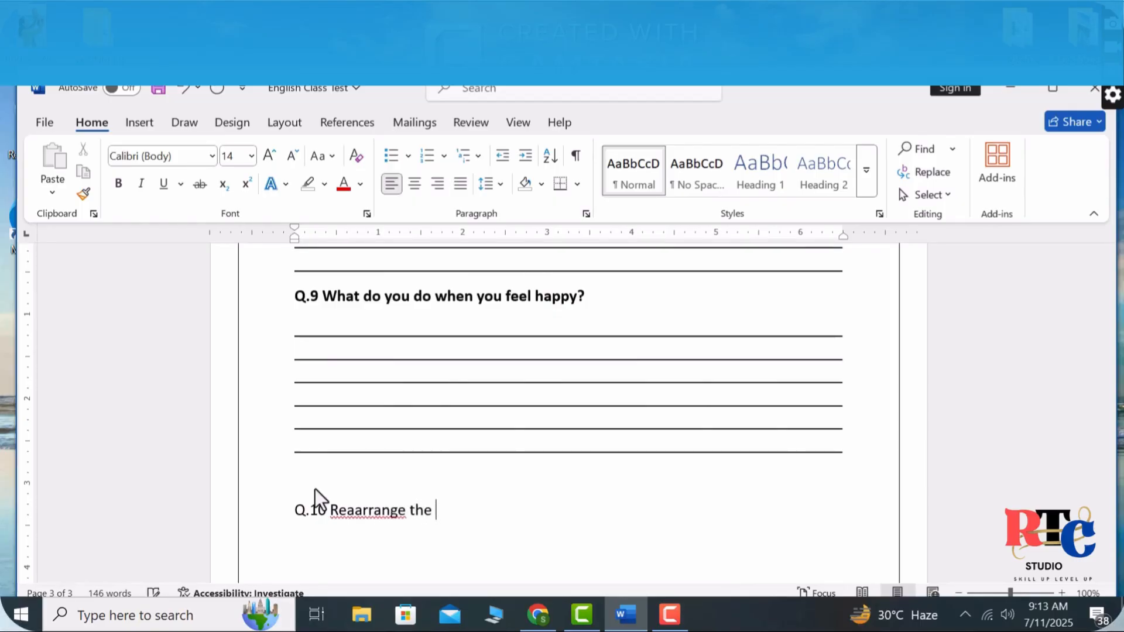
text(folowing)
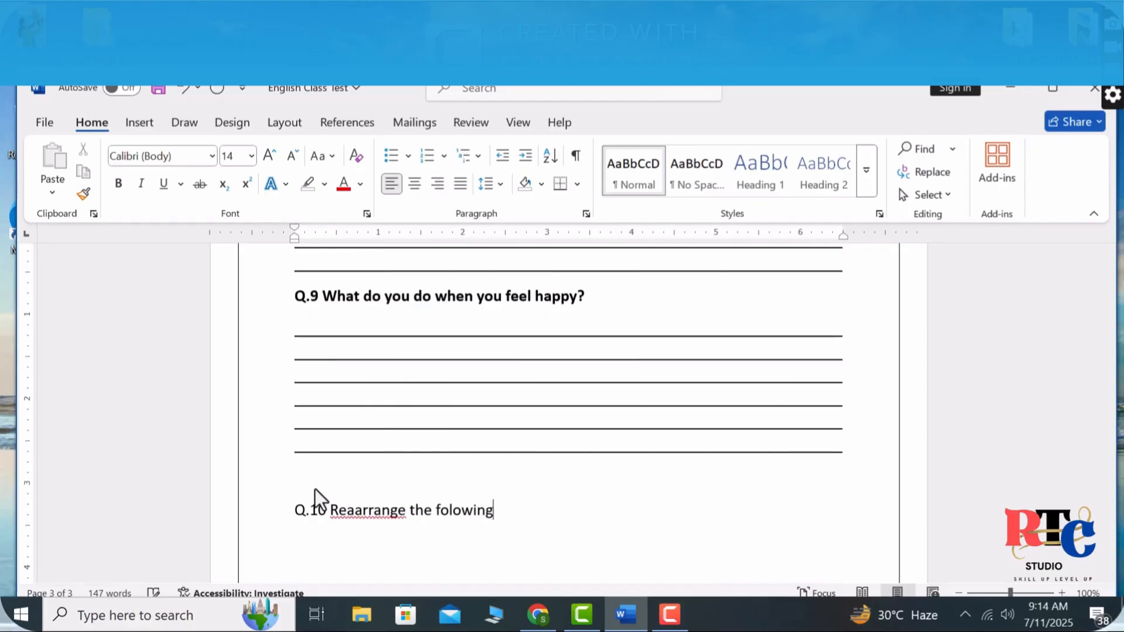
key(BackSpace)
key(BackSpace)
key(BackSpace)
key(BackSpace)
key(BackSpace)
key(BackSpace)
key(BackSpace)
key(BackSpace)
key(BackSpace)
key(BackSpace)
key(BackSpace)
key(BackSpace)
key(BackSpace)
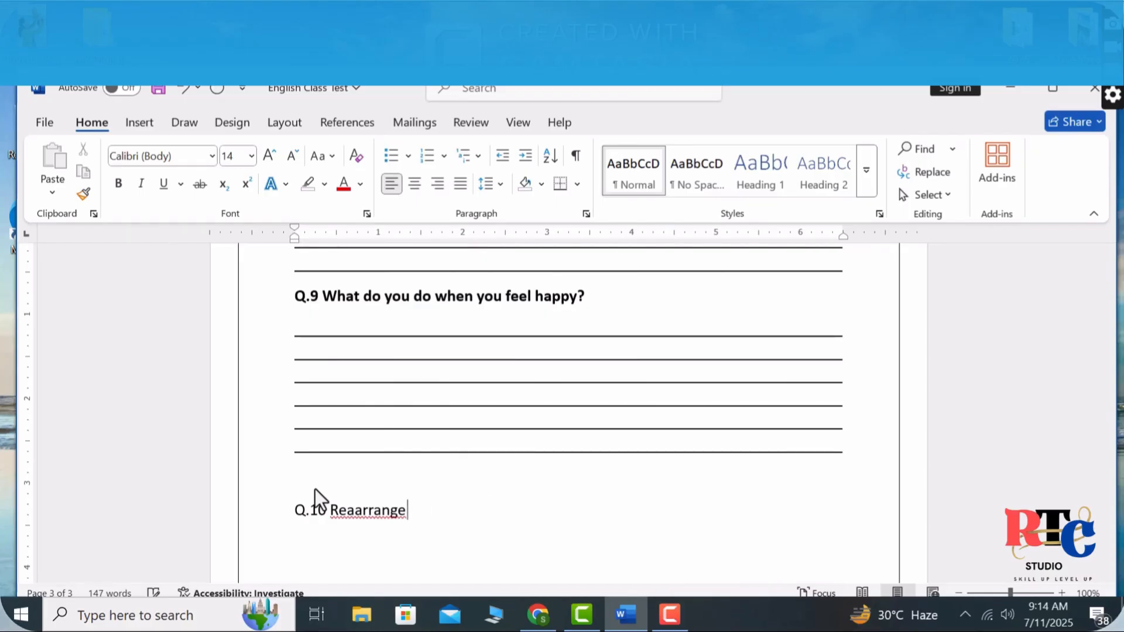
key(BackSpace)
key(BackSpace)
key(BackSpace)
key(BackSpace)
key(BackSpace)
key(BackSpace)
key(BackSpace)
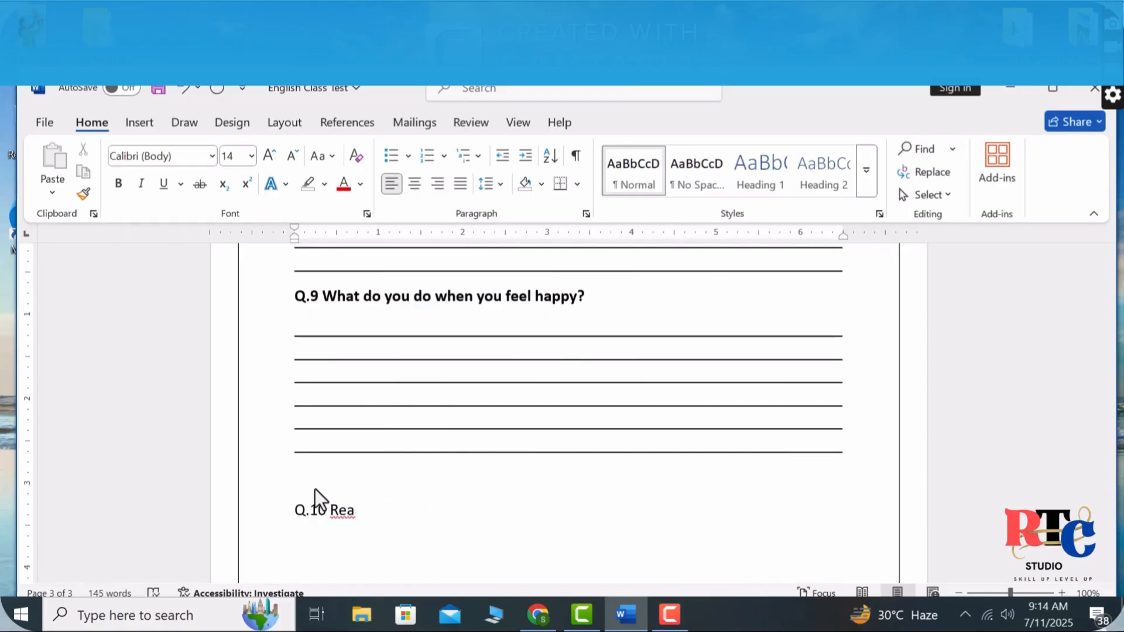
text(rrange)
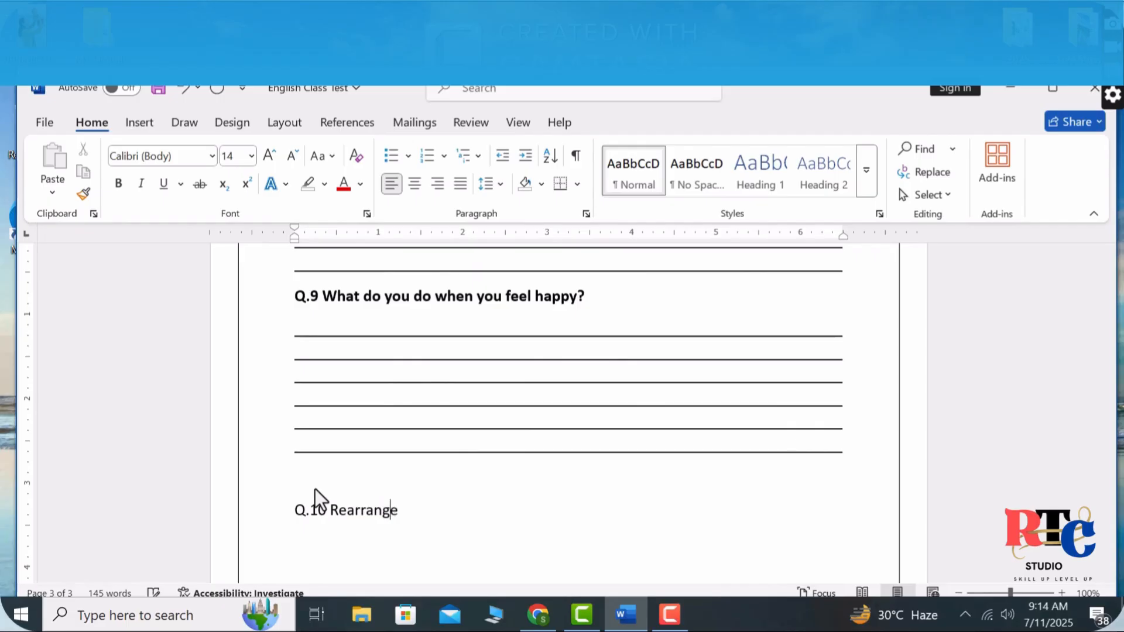
text( the )
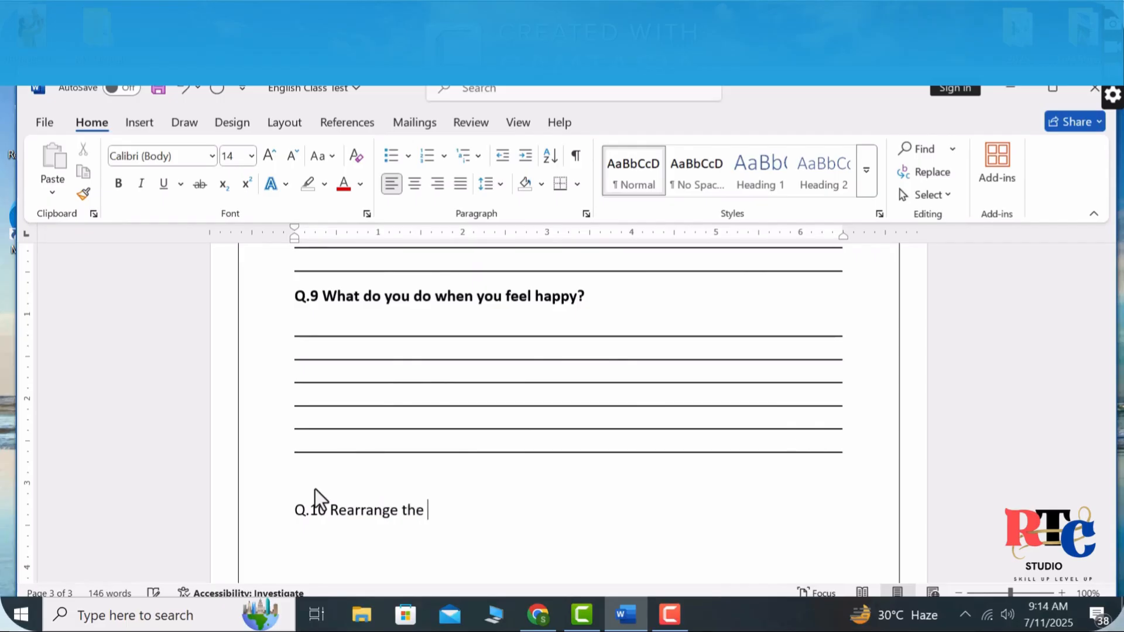
text(followi)
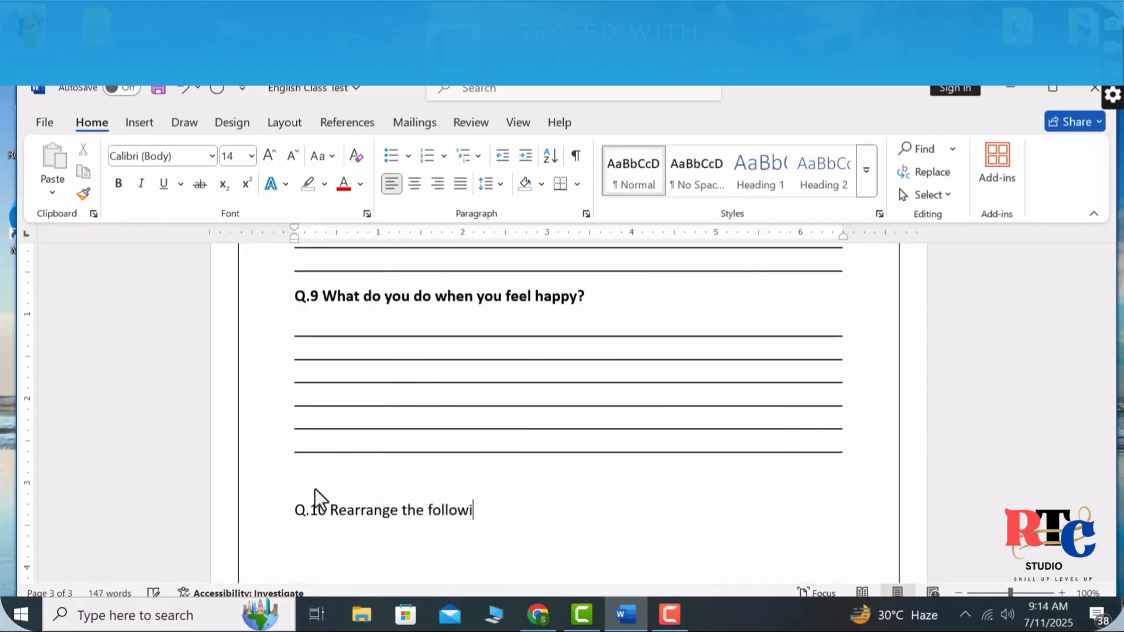
text(ng to make)
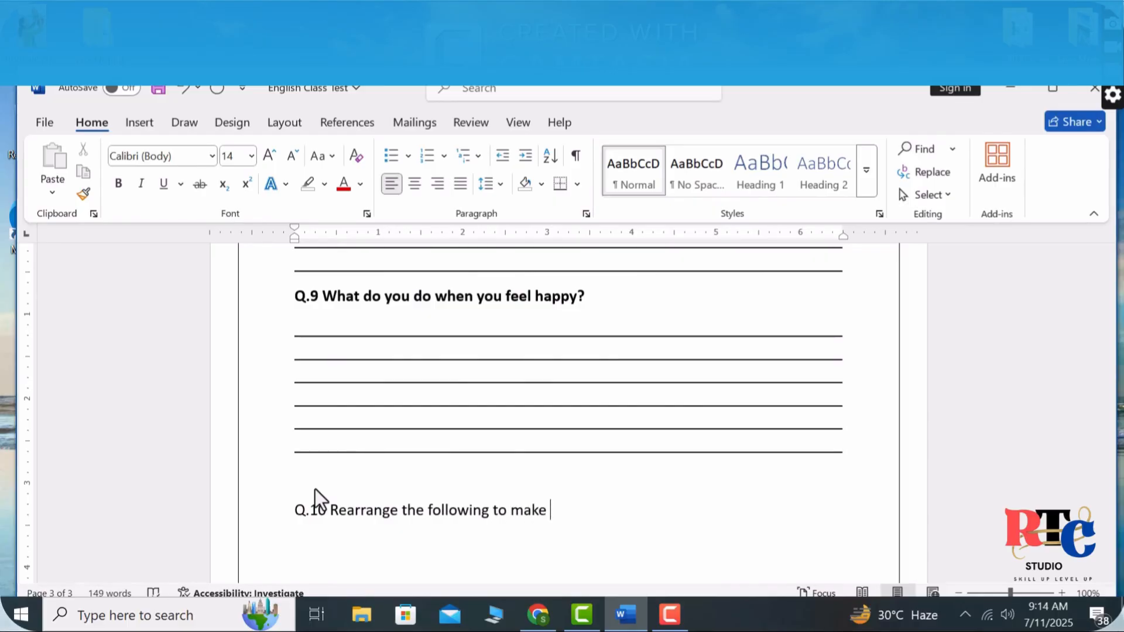
text( meaningful)
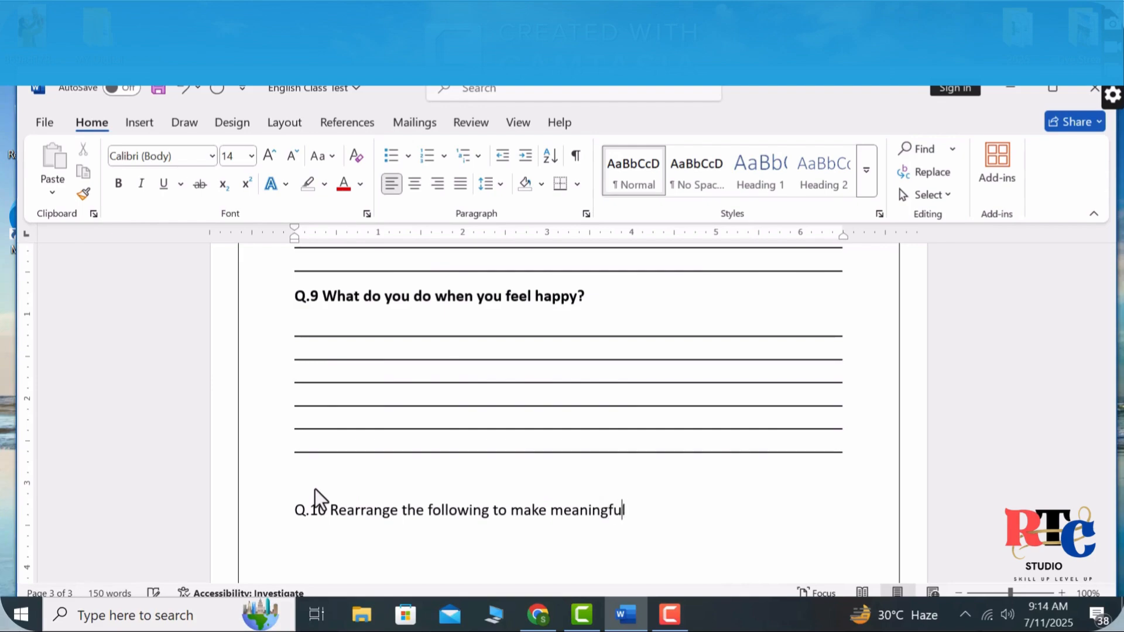
text( senetnce)
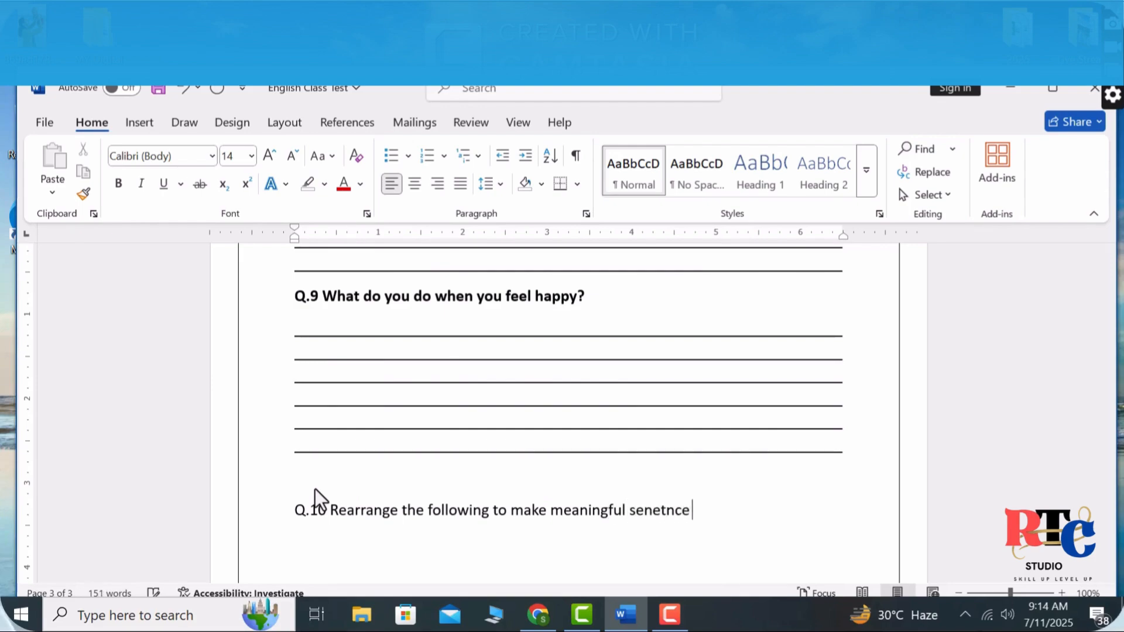
key(Return)
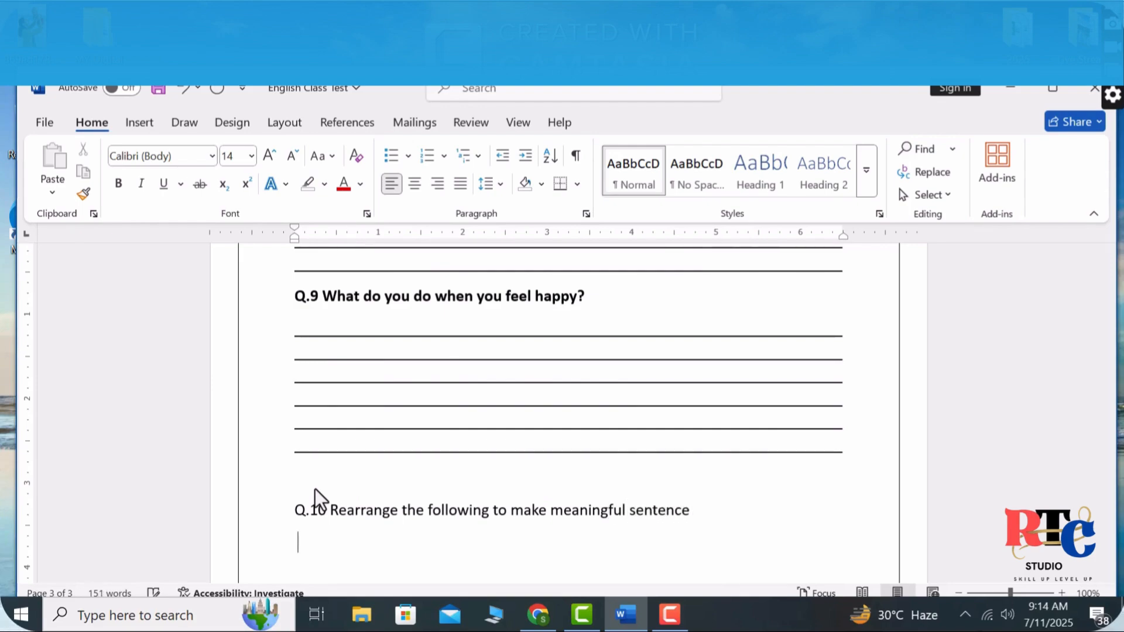
Add item 1 under Q.10 with the scrambled words "going / to /school / is /" and a girl's first name, and begin item "2." below.
drag(1107, 489, 1108, 509)
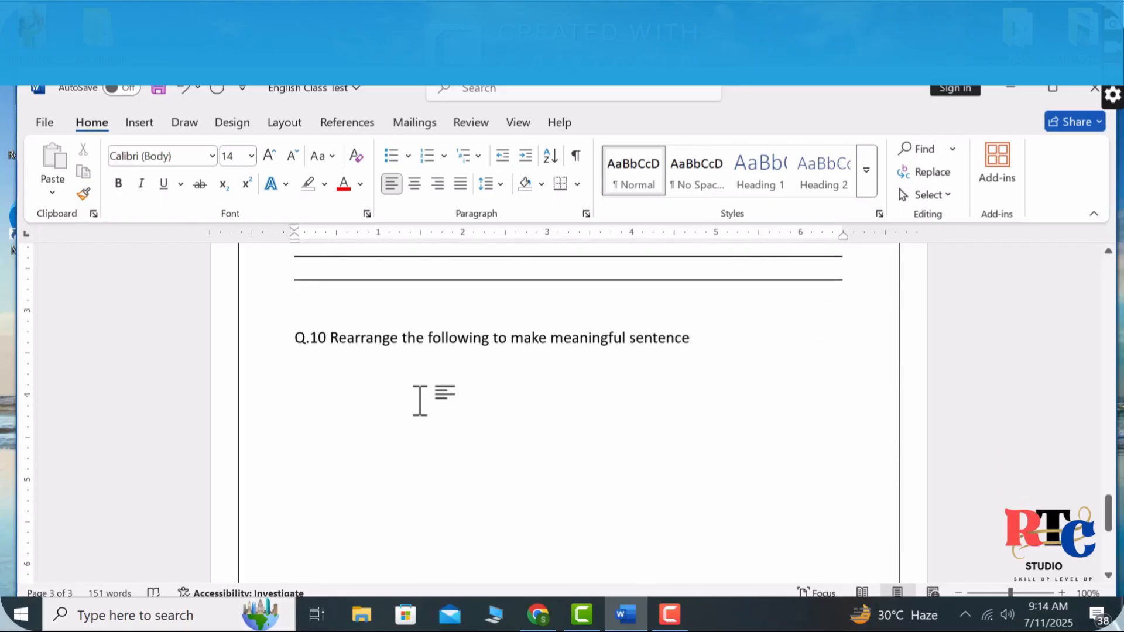
text(1. g)
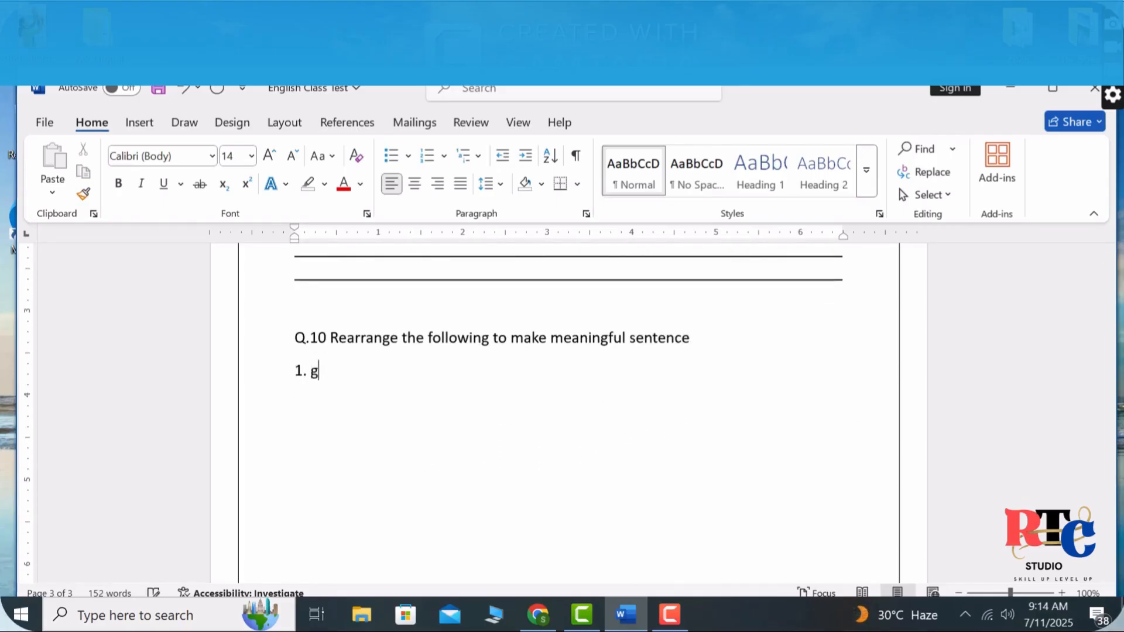
text(oing /)
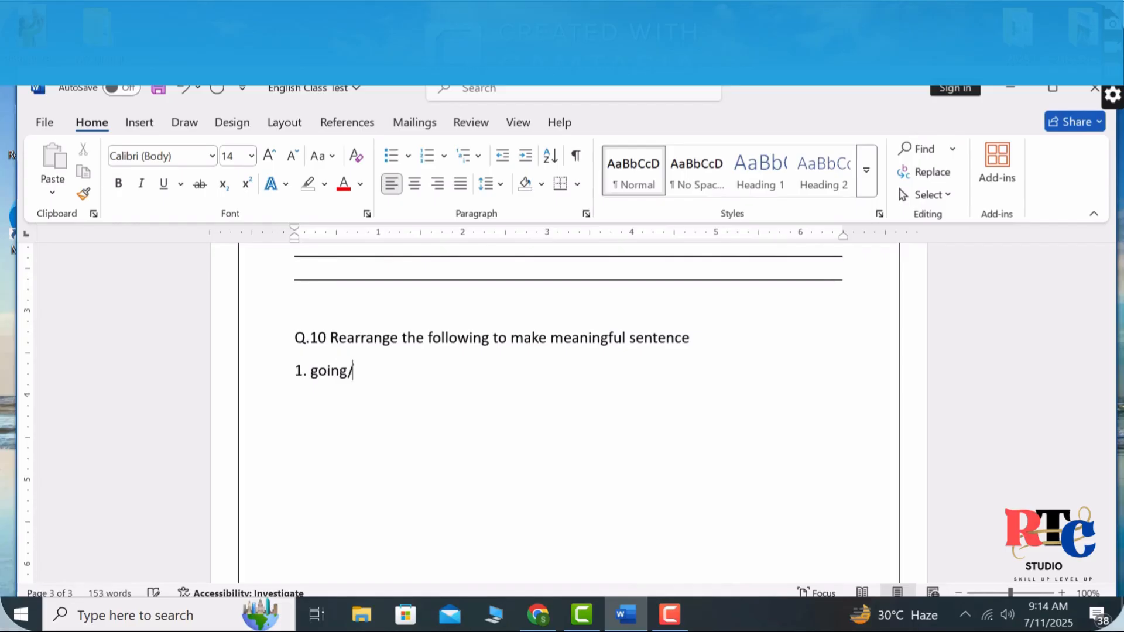
key(BackSpace)
text(/ to)
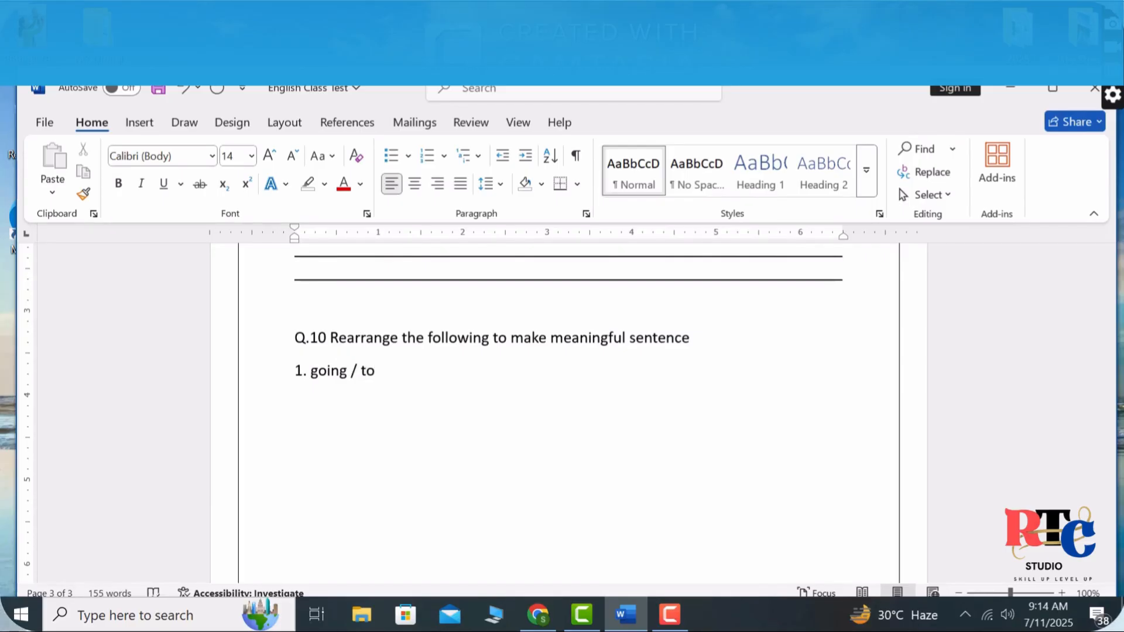
text( /school)
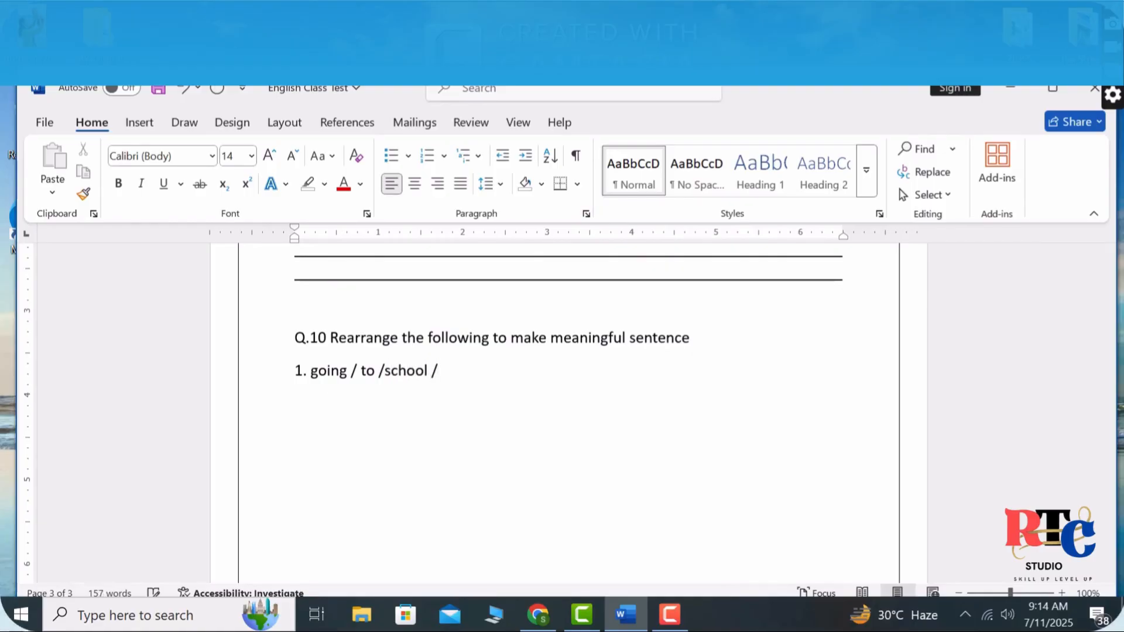
text(/ is / Sara 2.)
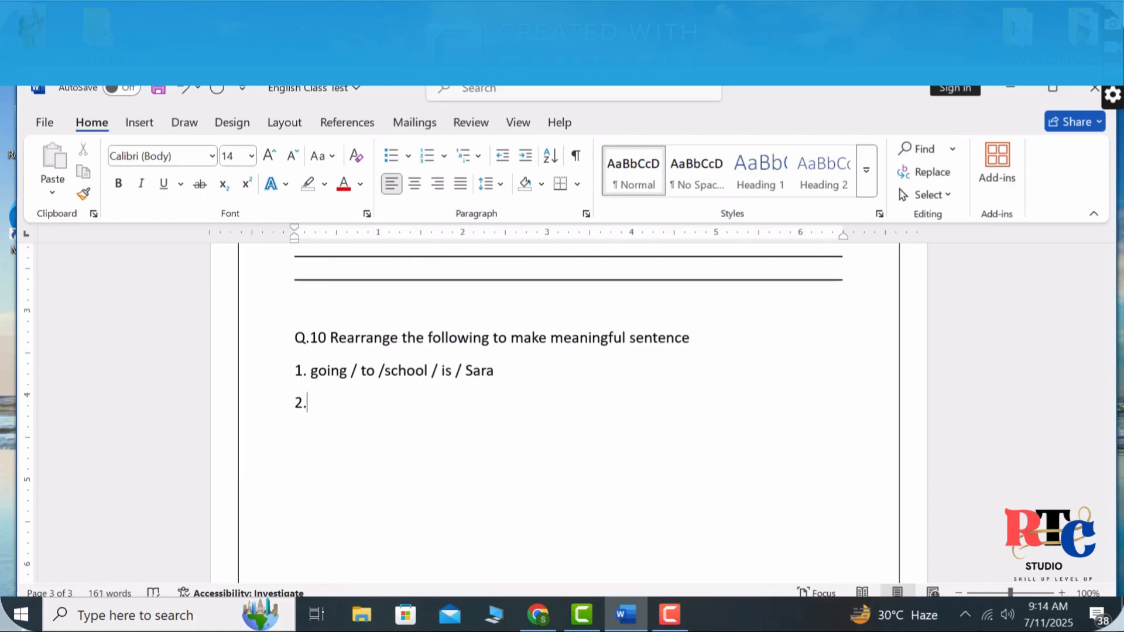
Enter the scrambled words "ice / I / cream / like" as item 2 of Q.10.
text(ice ?)
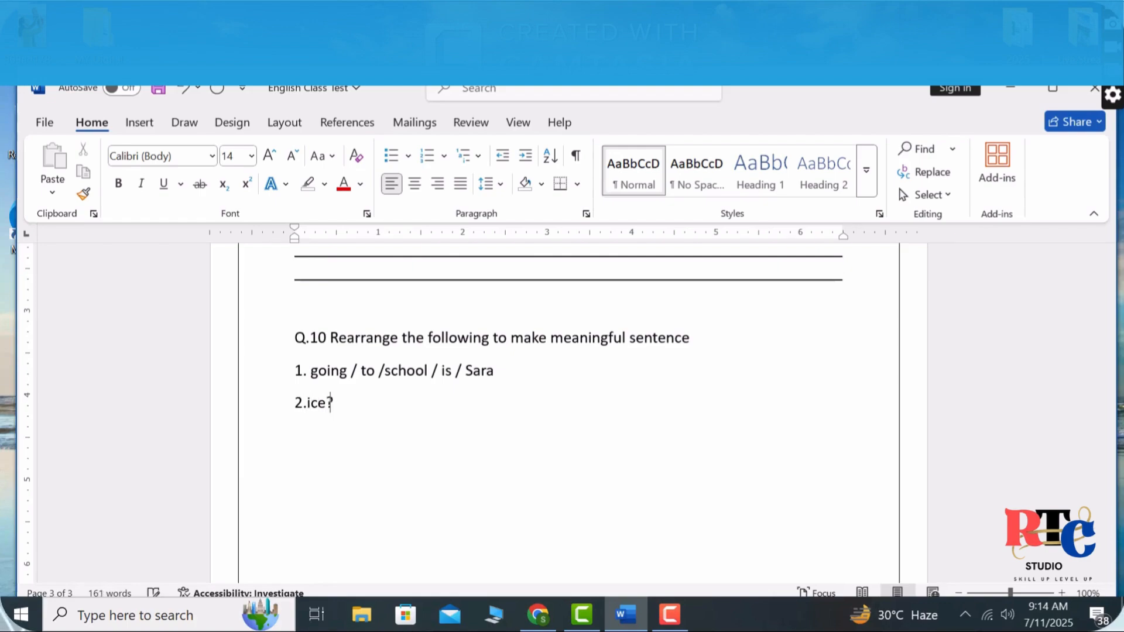
key(BackSpace)
key(BackSpace)
text(?)
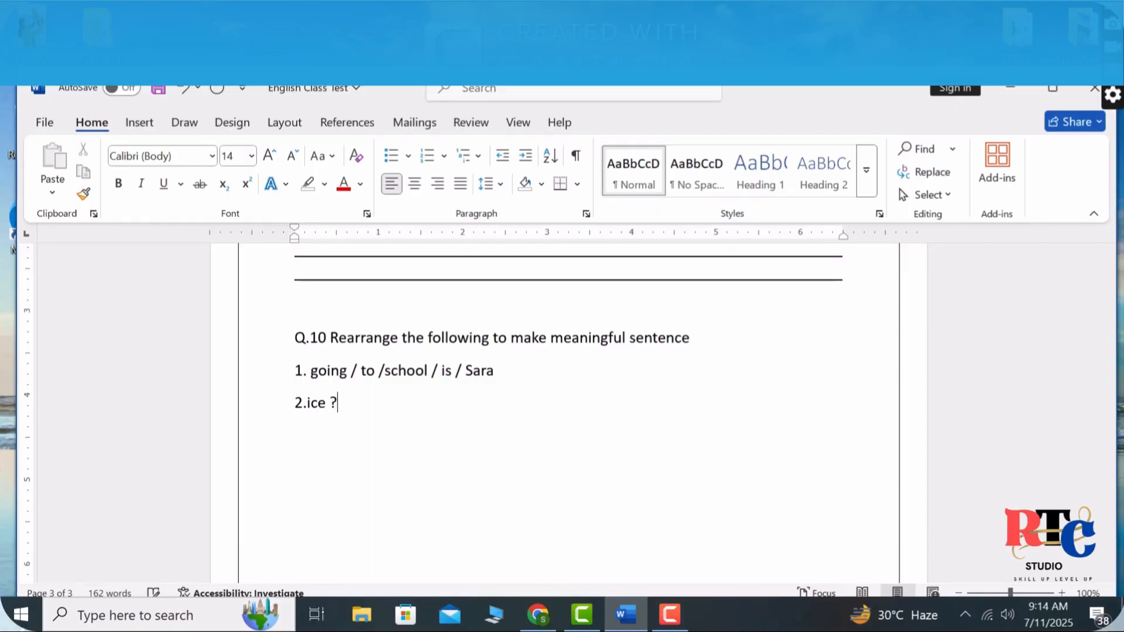
text( I)
key(BackSpace)
key(BackSpace)
key(BackSpace)
text(?)
key(BackSpace)
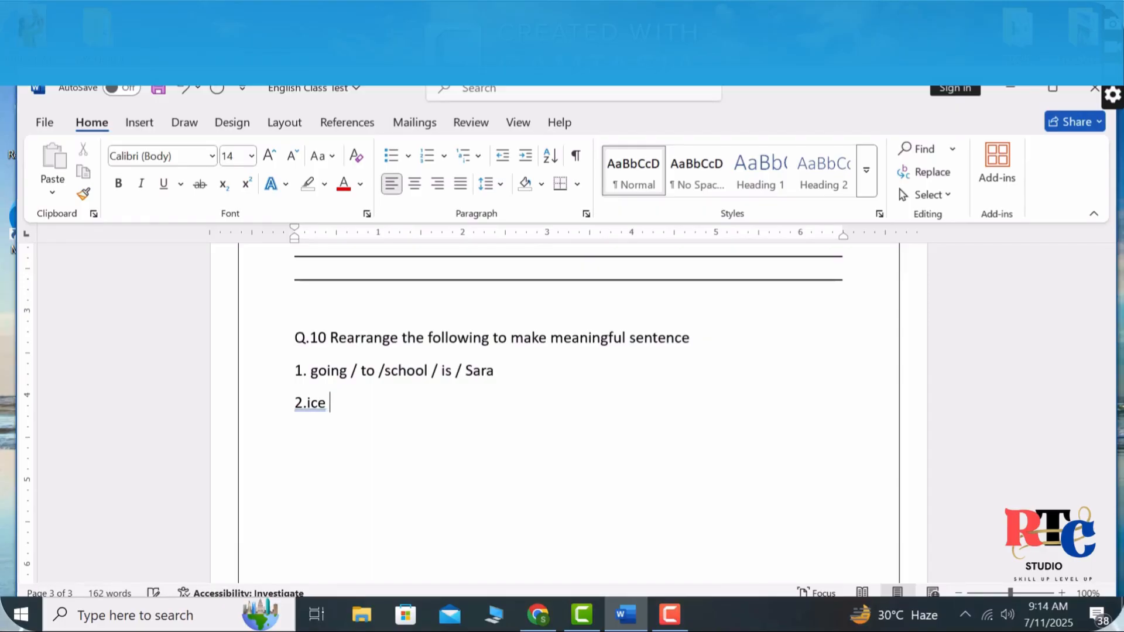
text(/)
key(Left)
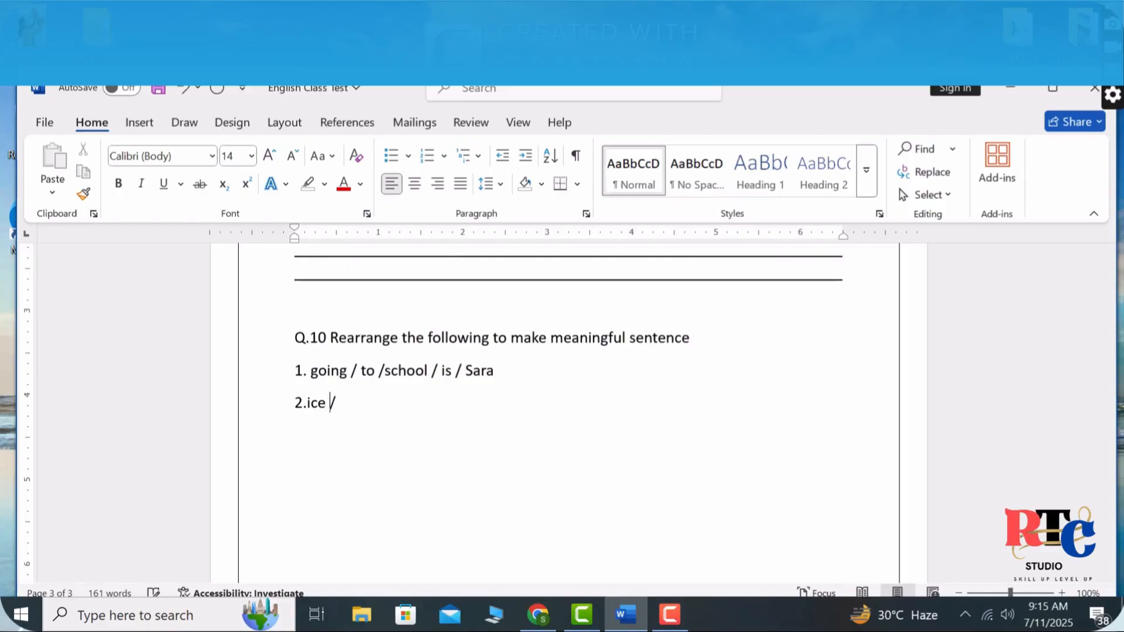
text(I)
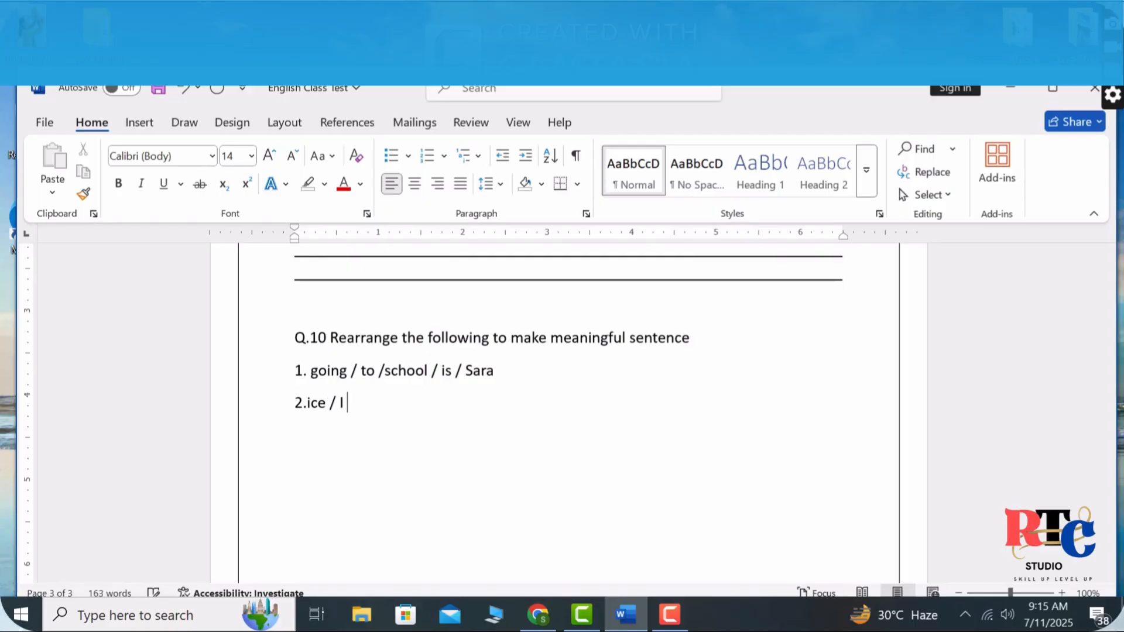
text( ?)
key(BackSpace)
text(/ crea)
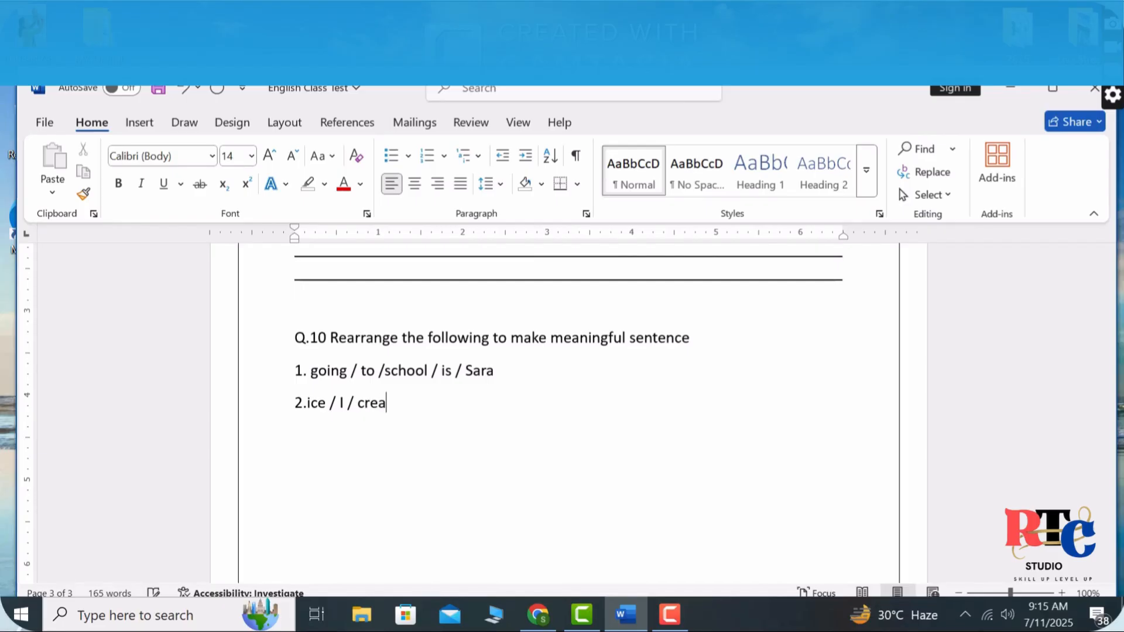
text(m / like)
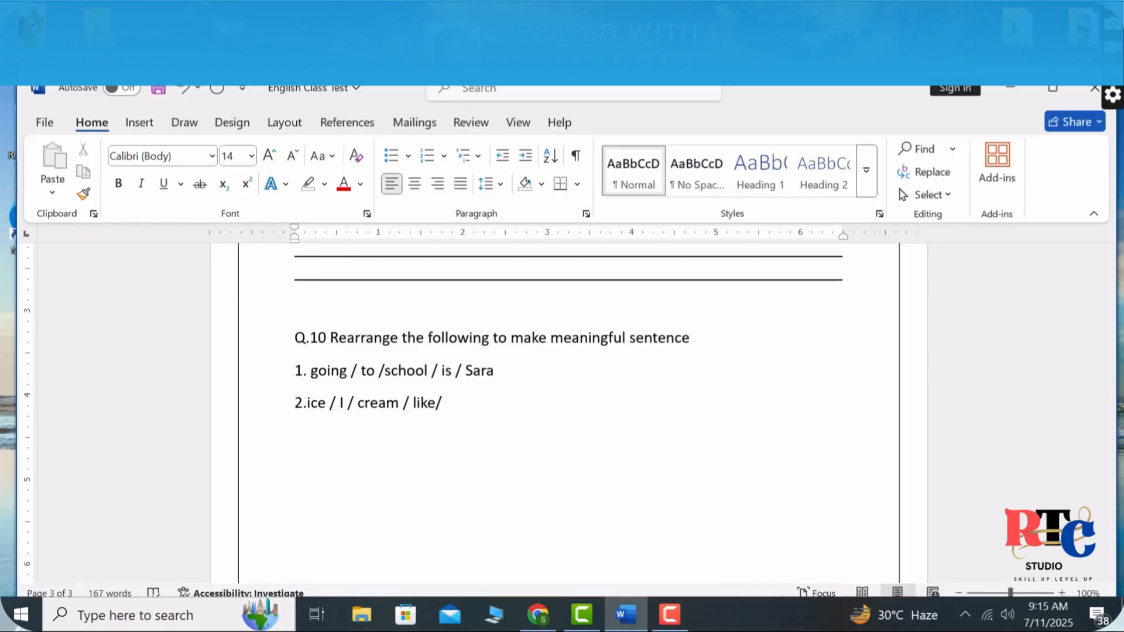
Extend item 2 with the words "/ ball/ a/ playing / is /", a boy's first name and "/ with".
text(/ ball/ a/ )
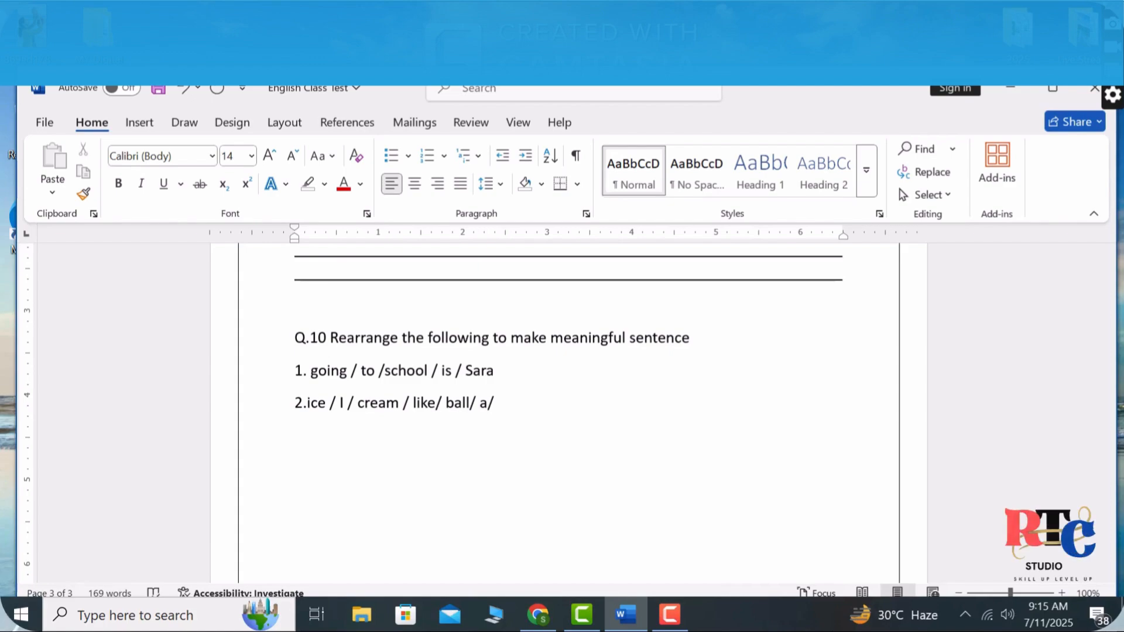
text(playing)
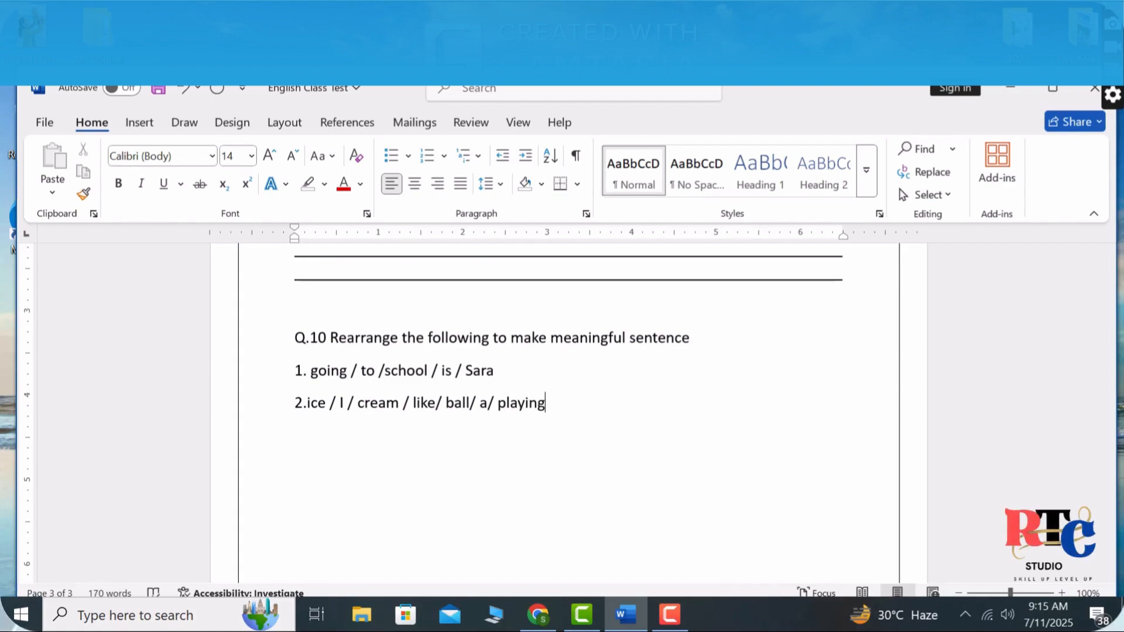
text( / is /)
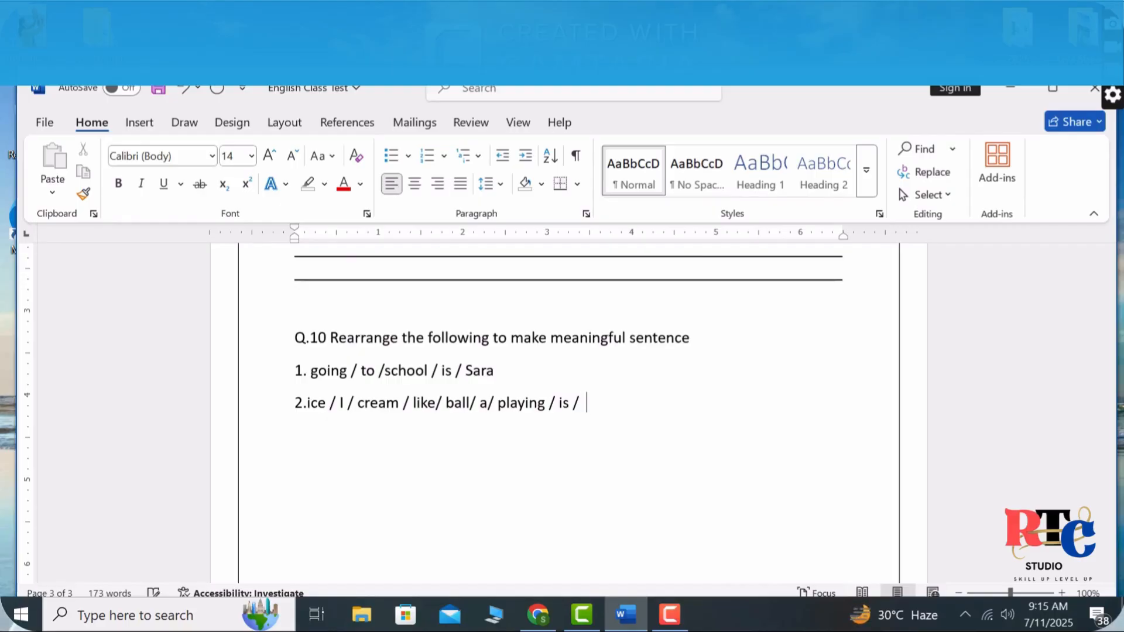
text(tom)
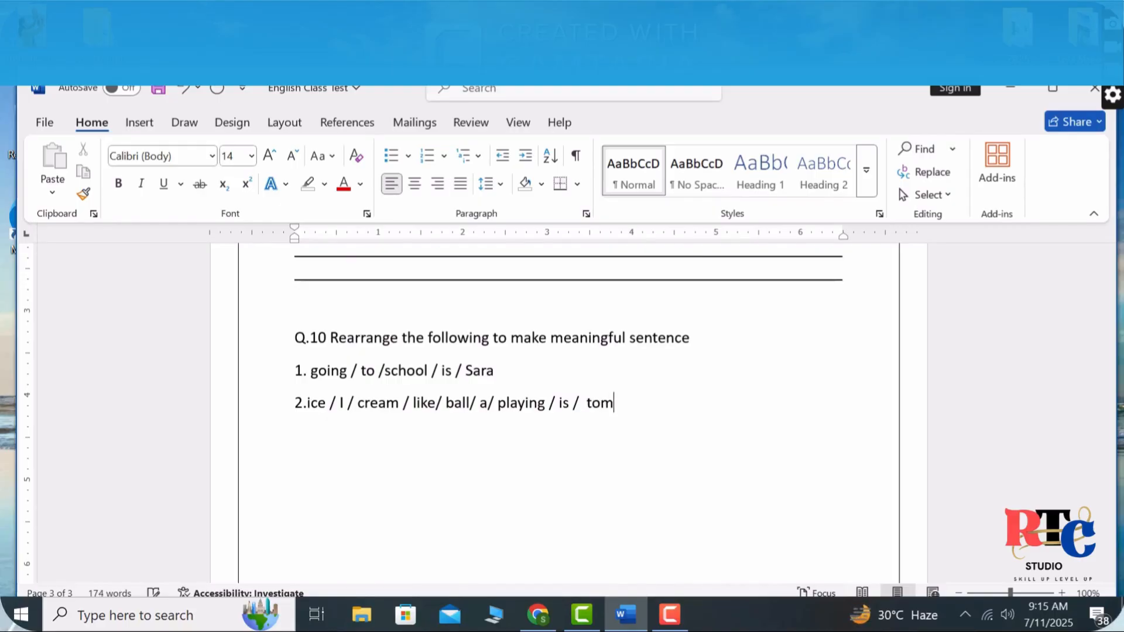
text( / with)
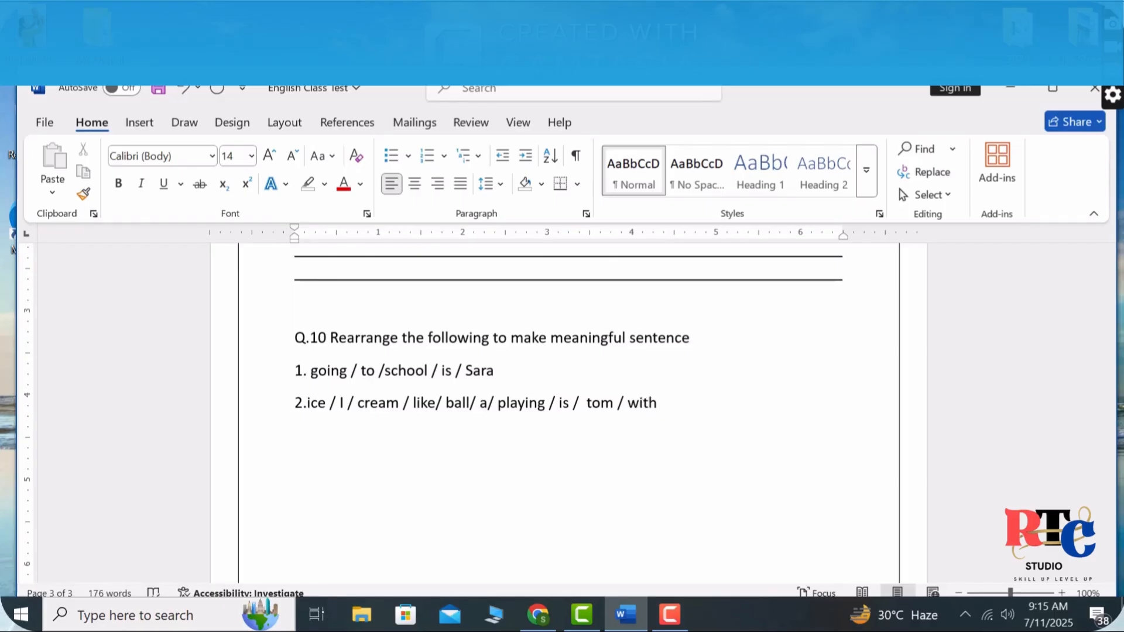
Make the Q.10 question line bold.
drag(722, 339, 289, 339)
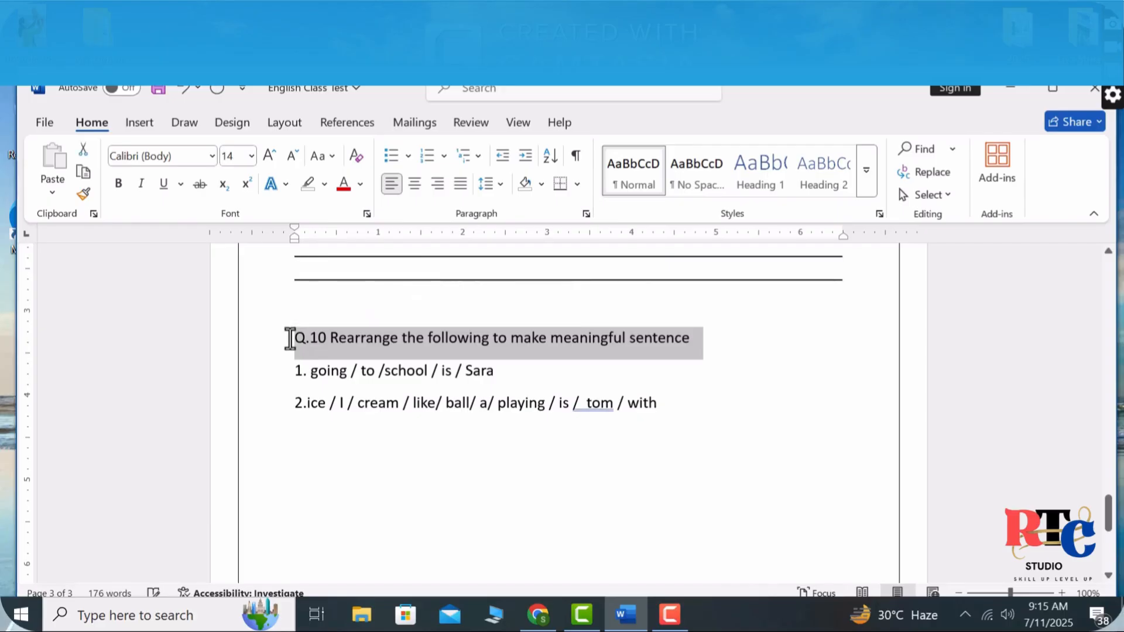
key(ctrl+b)
click(512, 368)
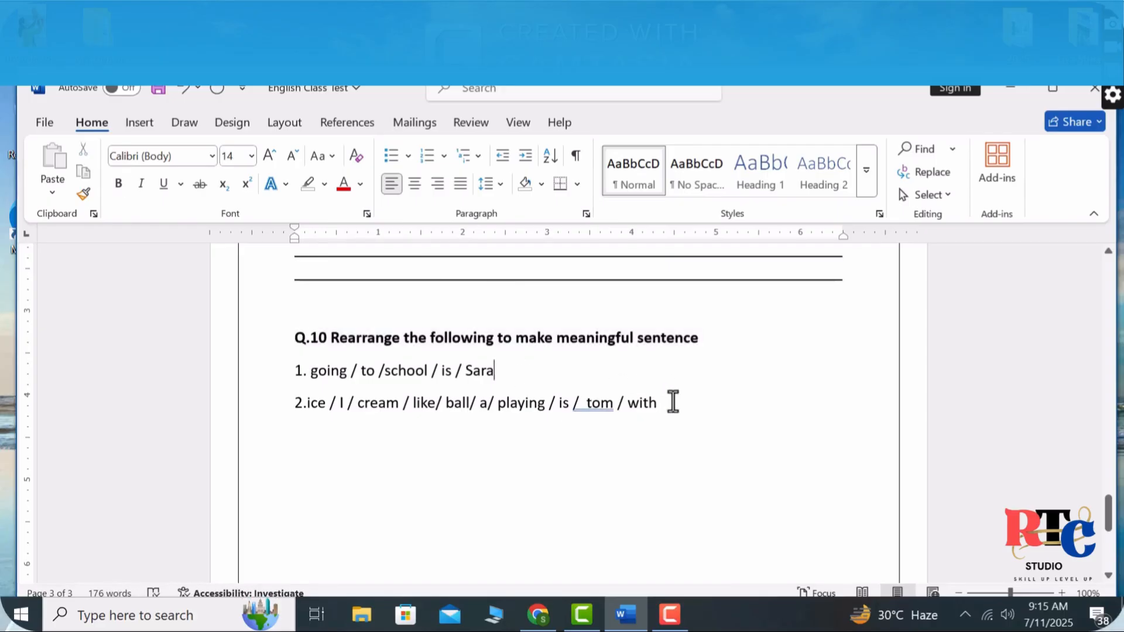
Remove the extra space before the first name in item 2 and italicize both scrambled-word items of Q.10.
click(583, 403)
key(BackSpace)
click(656, 404)
drag(657, 404, 293, 379)
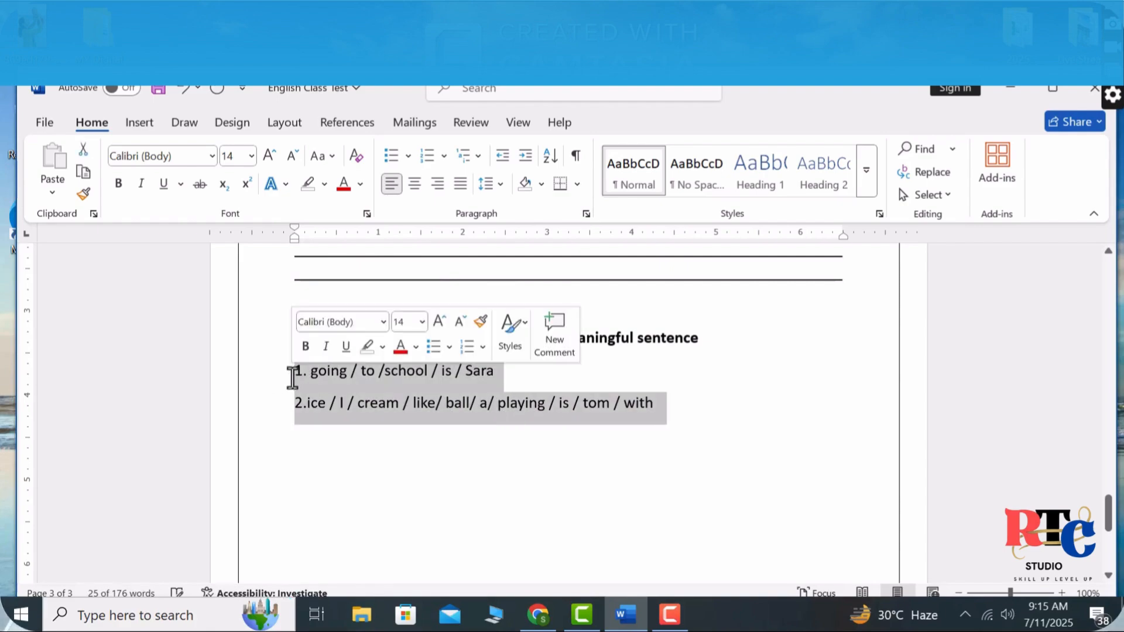
key(ctrl+i)
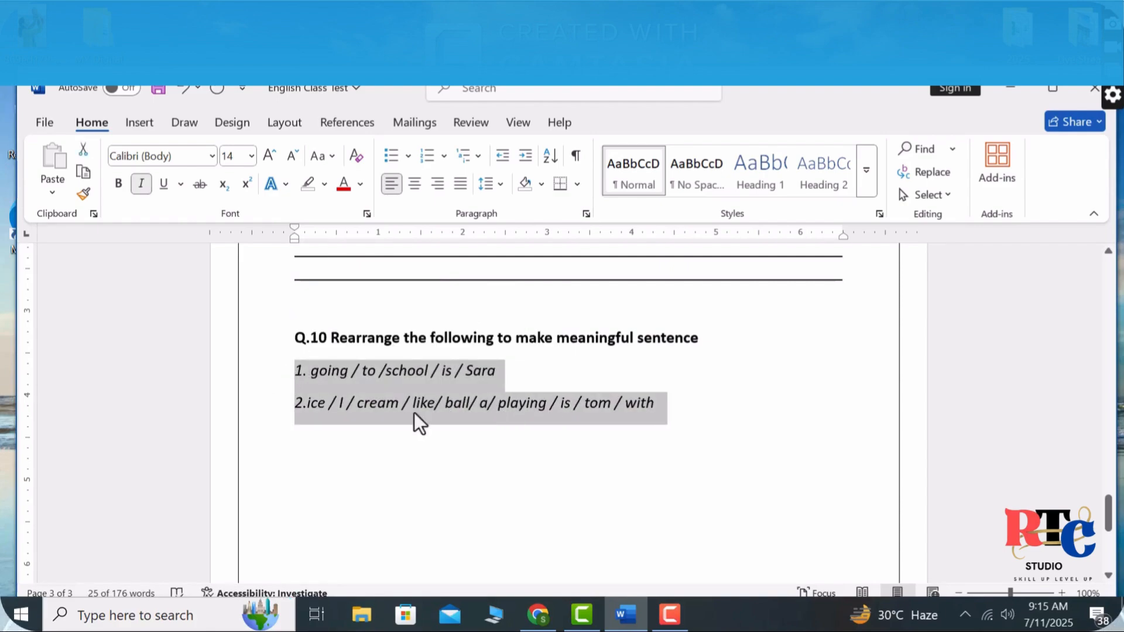
click(426, 473)
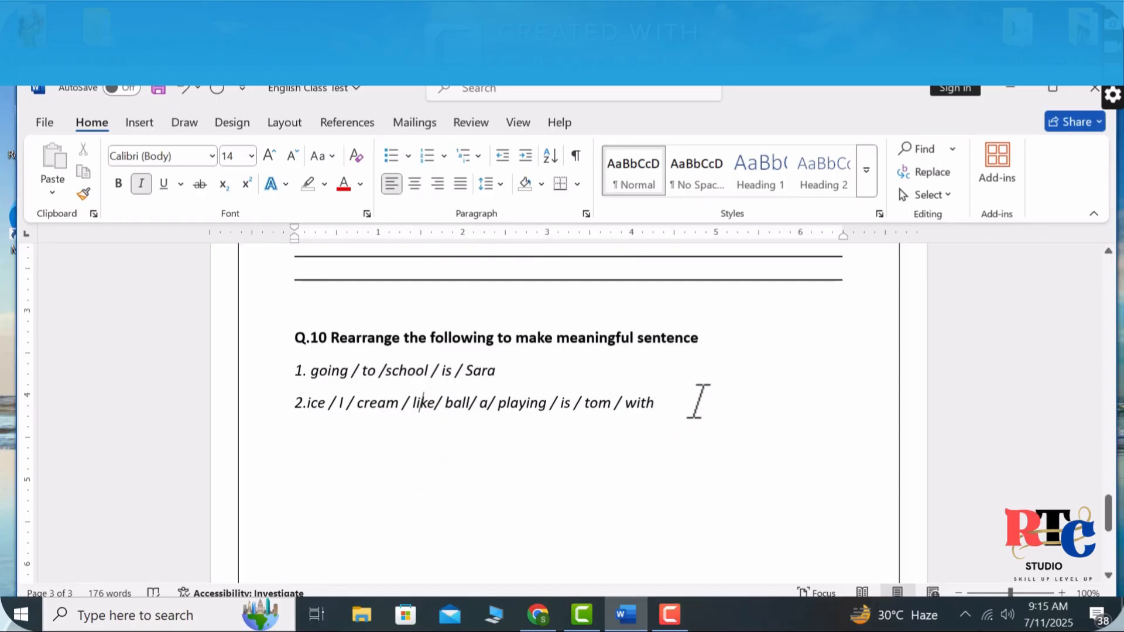
Insert two empty lines between item 1 and item 2 of Q.10.
key(Return)
key(Return)
key(Return)
ctrl+scroll(543, 377, down, 2)
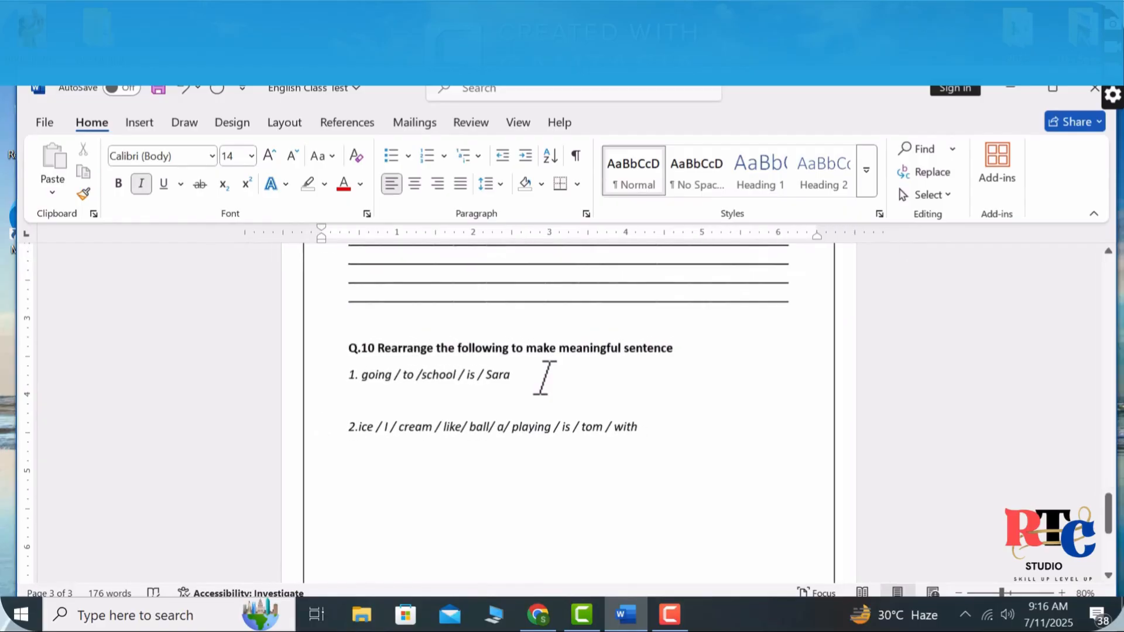
text(/)
ctrl+scroll(543, 377, up, 2)
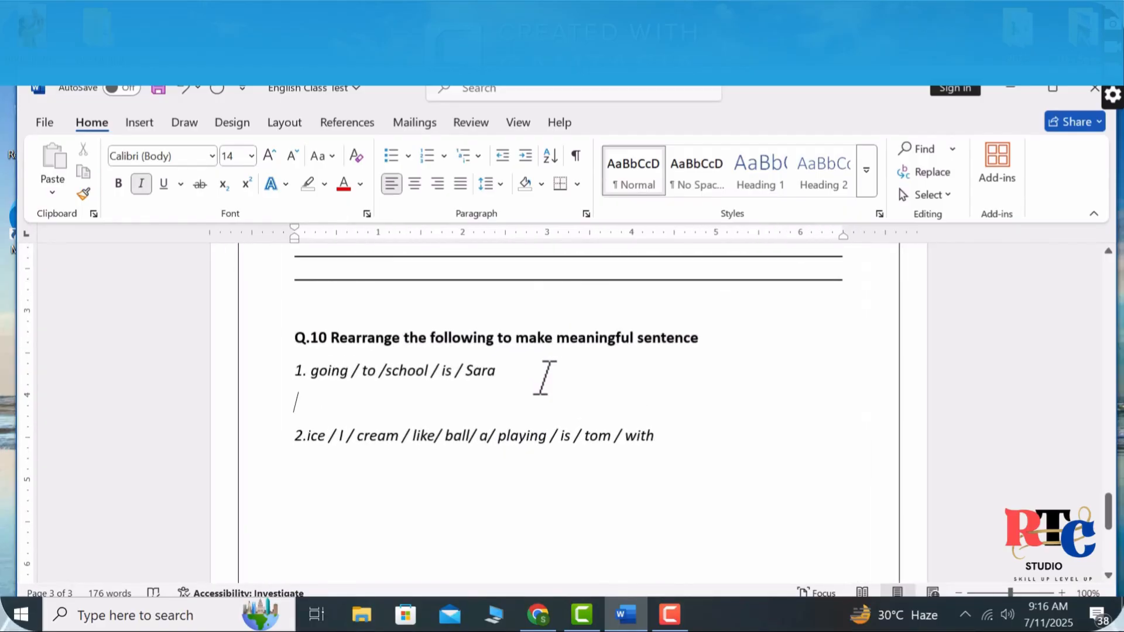
key(Left)
ctrl+scroll(543, 372, up, 1)
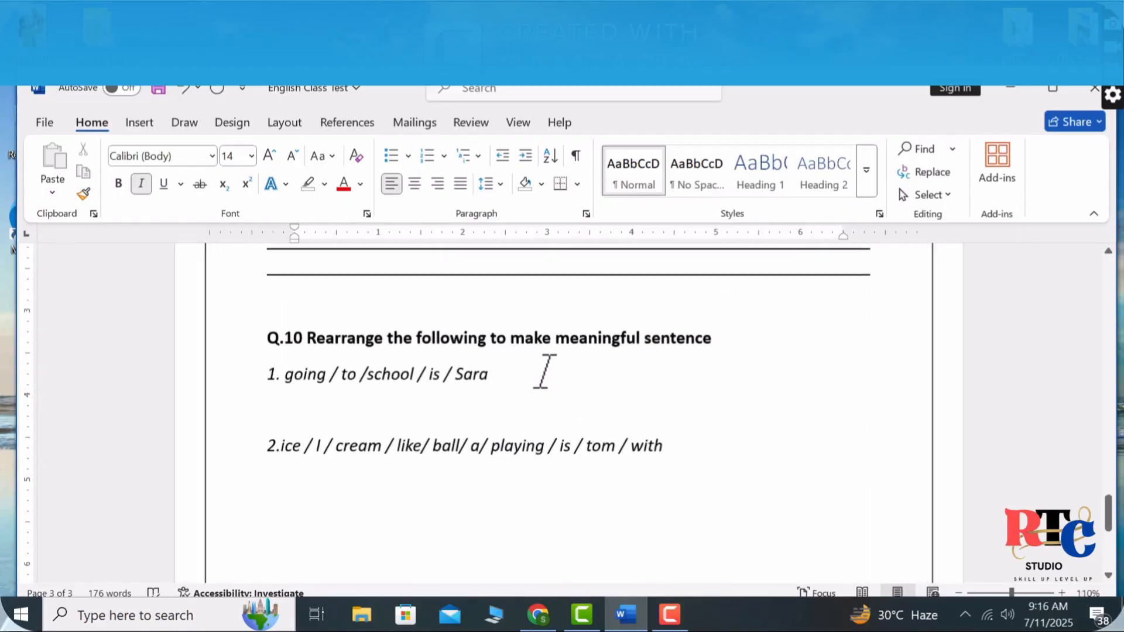
ctrl+scroll(543, 372, up, 1)
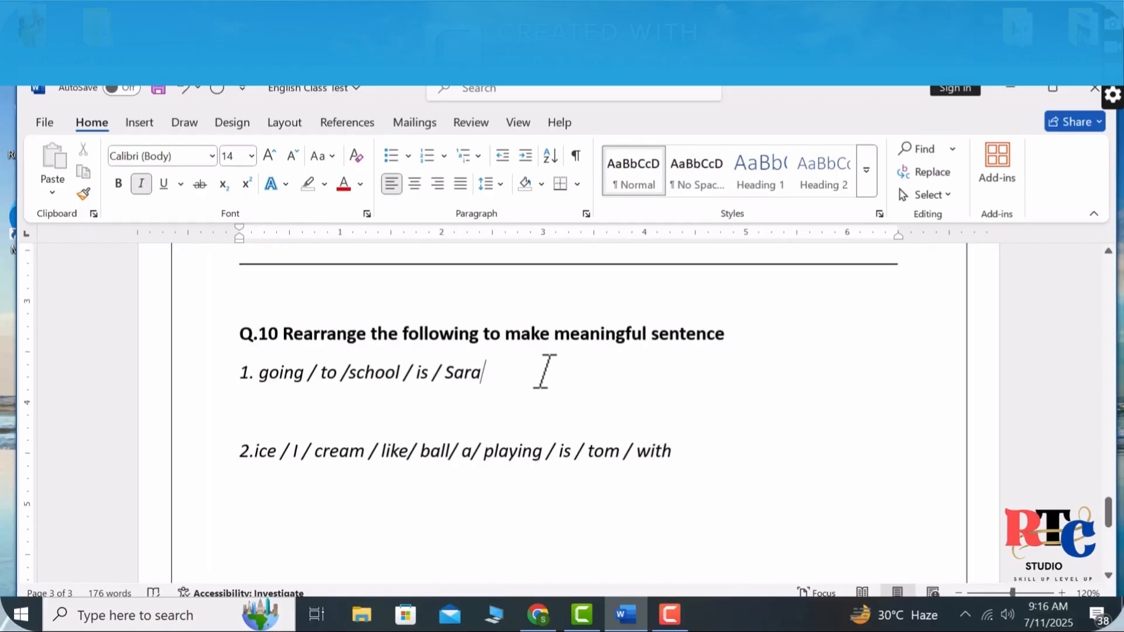
key(Return)
ctrl+scroll(544, 372, down, 2)
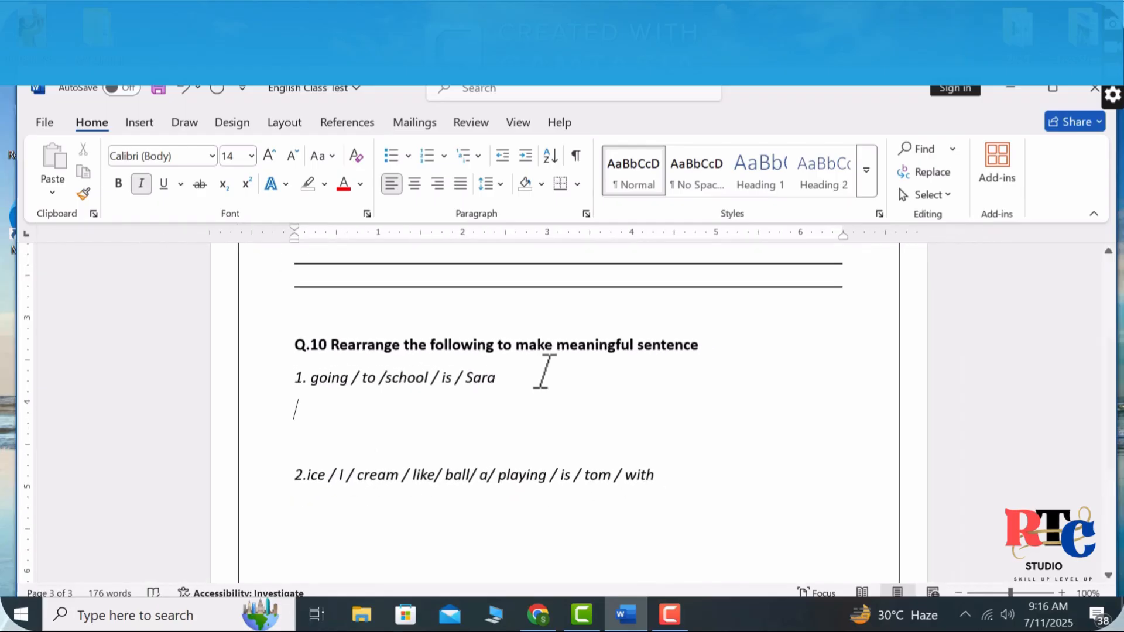
Add one full-width underscore answer line below item 1 and delete the leftover empty line above item 2.
text(________)
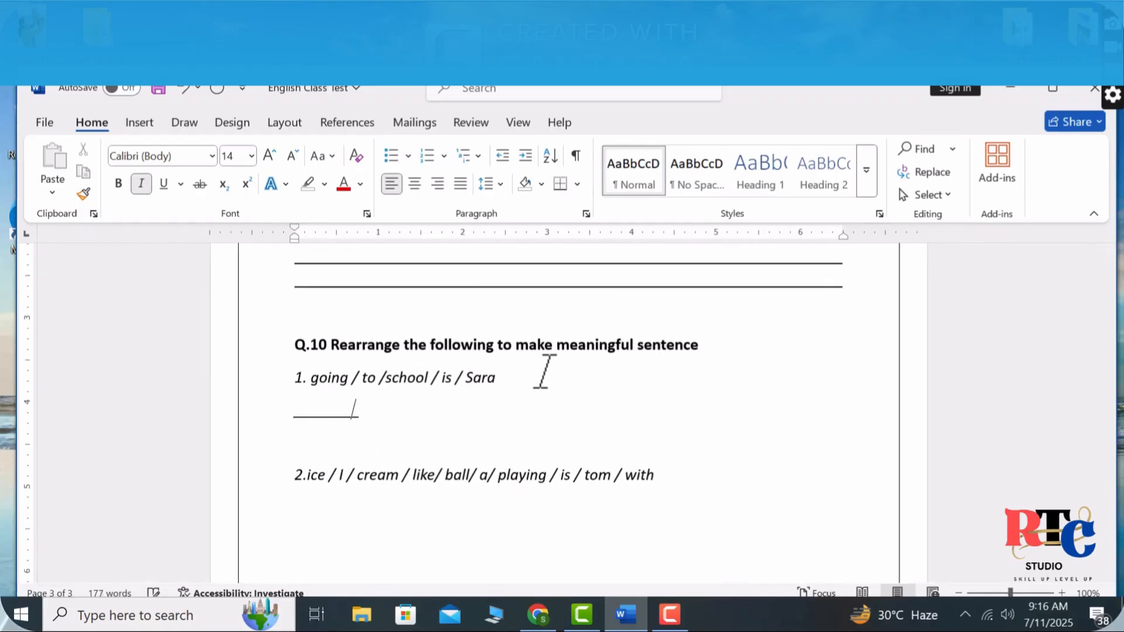
text(________________________________________________________________)
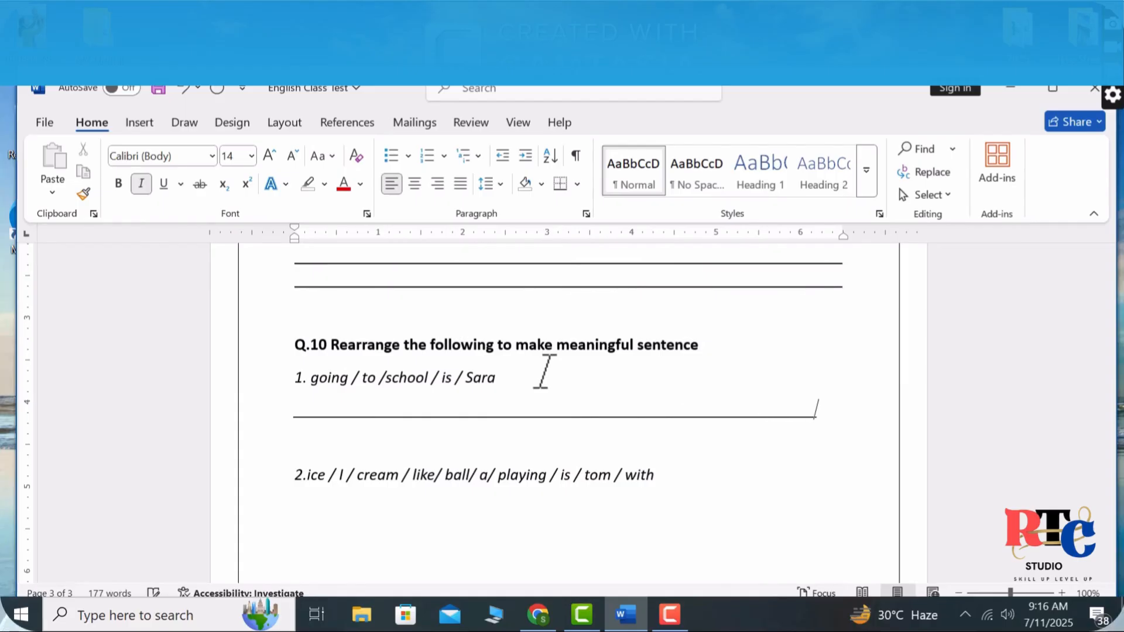
text(_____________________________)
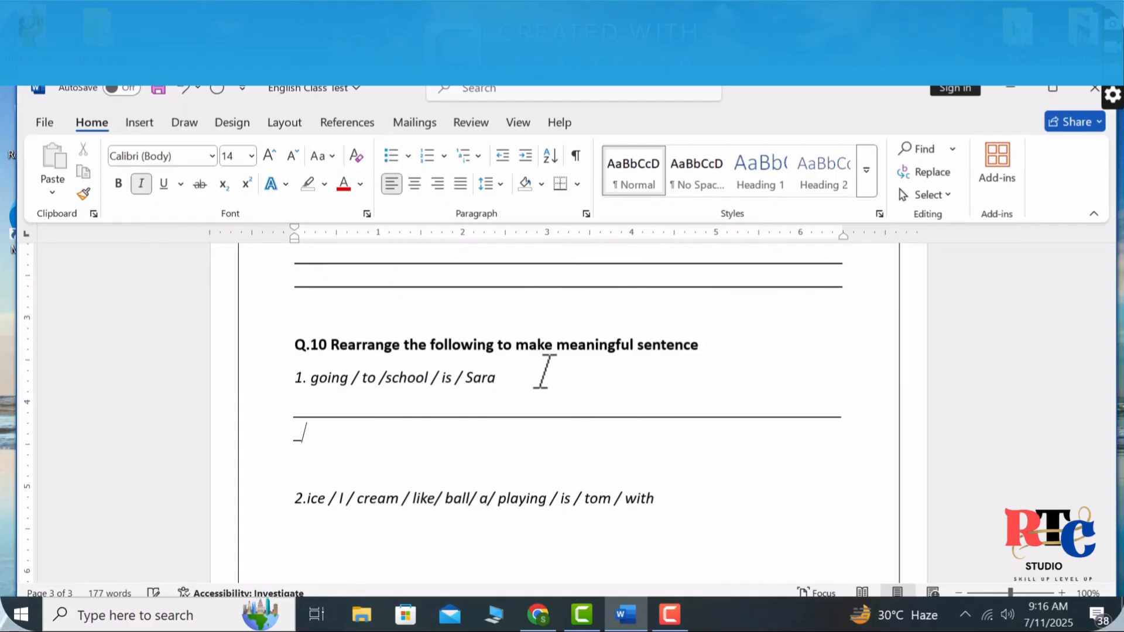
key(BackSpace)
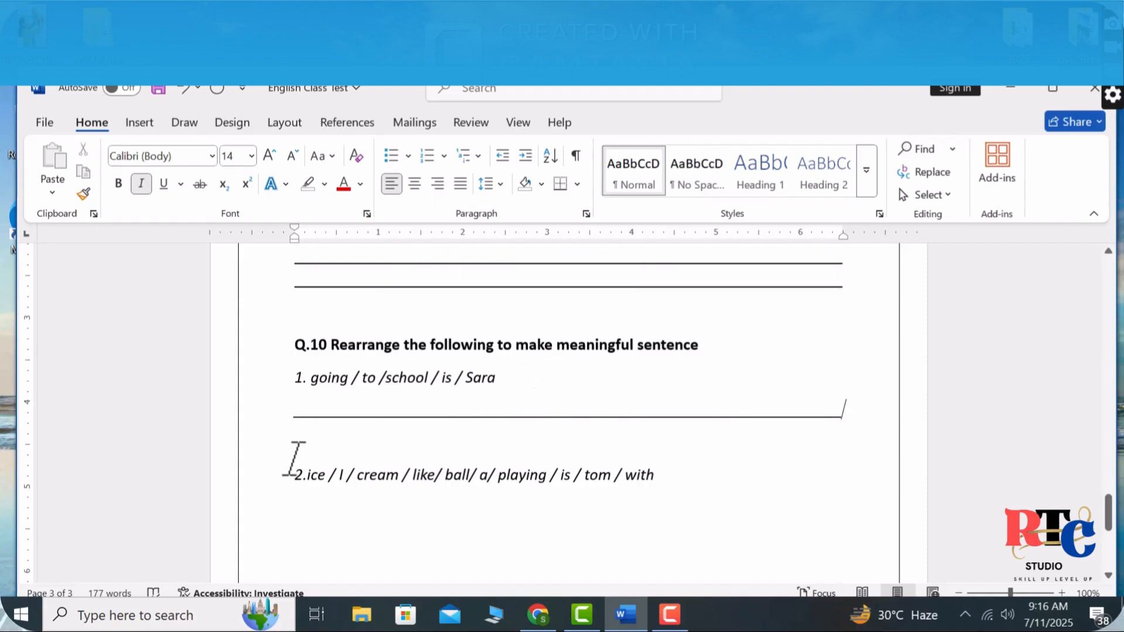
click(302, 455)
key(Delete)
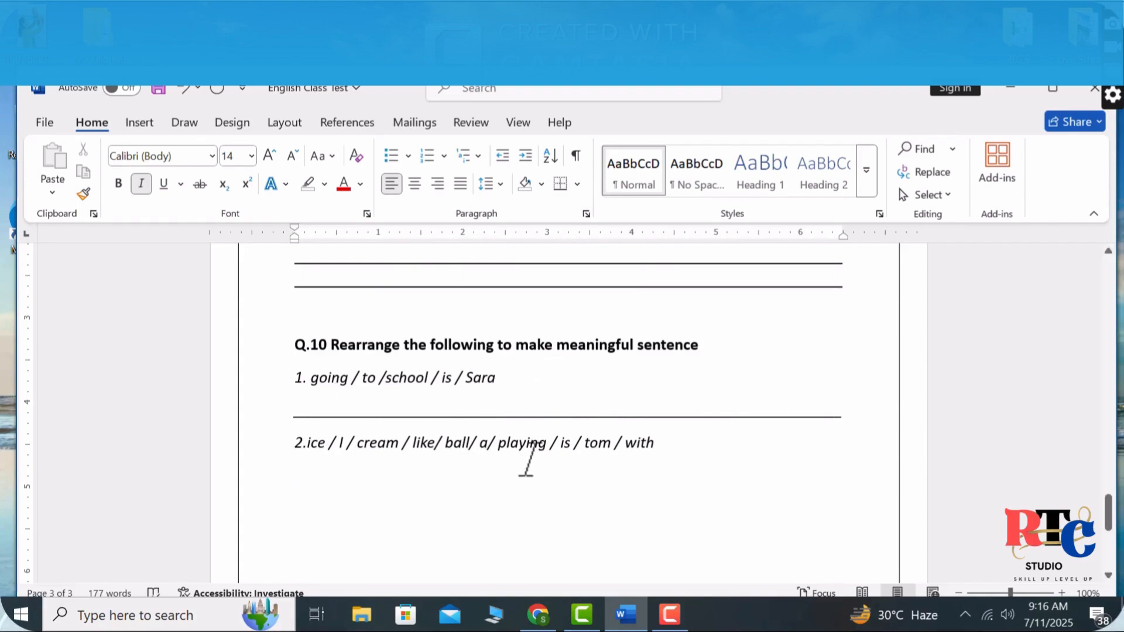
Add a full-width underscore answer line below item 2 of Q.10.
click(689, 458)
key(Return)
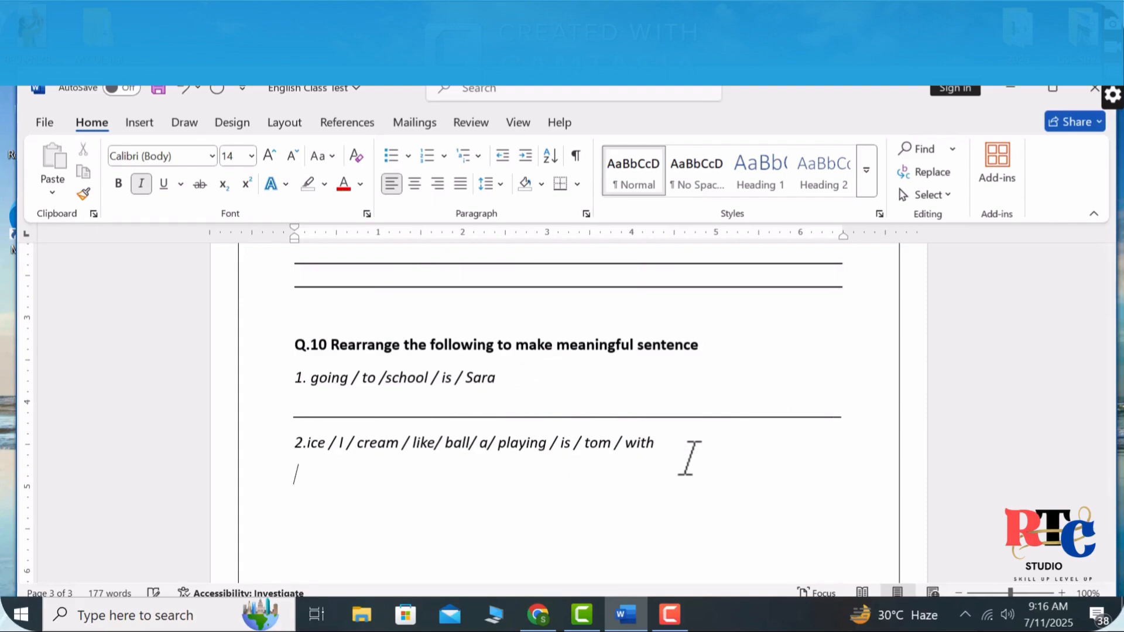
text(_______)
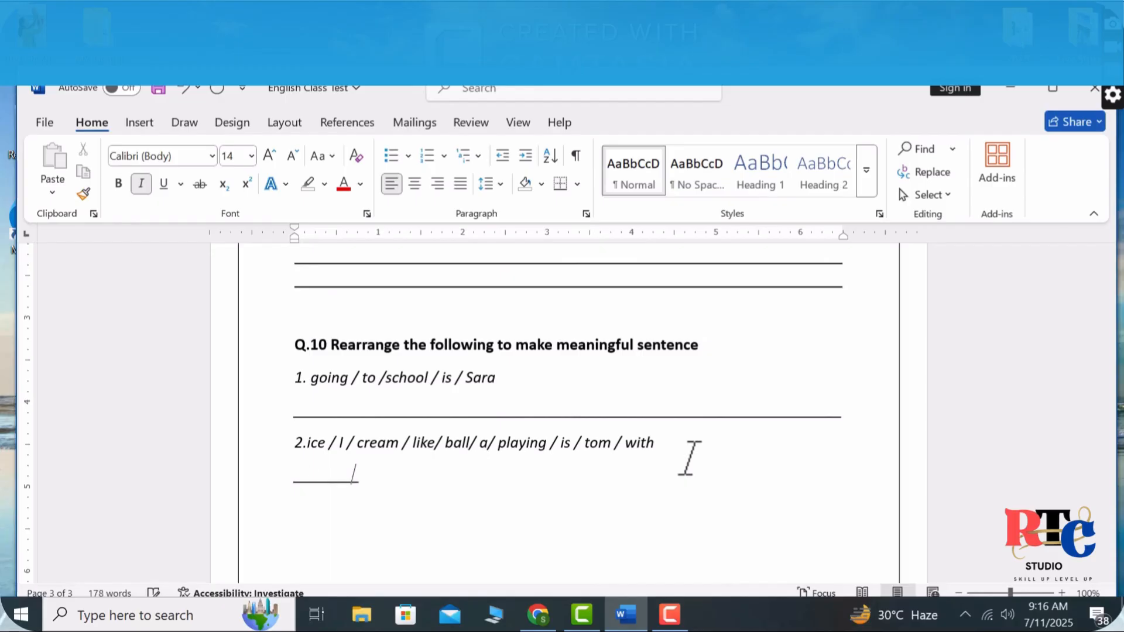
text(__________________________________________________________)
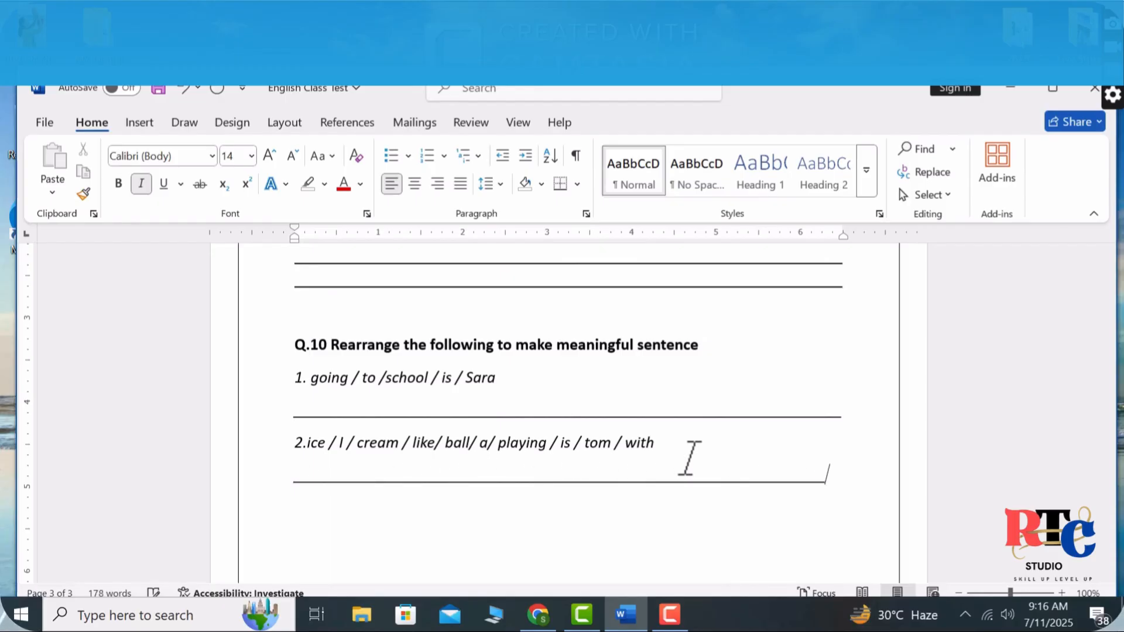
key(Return)
text(__)
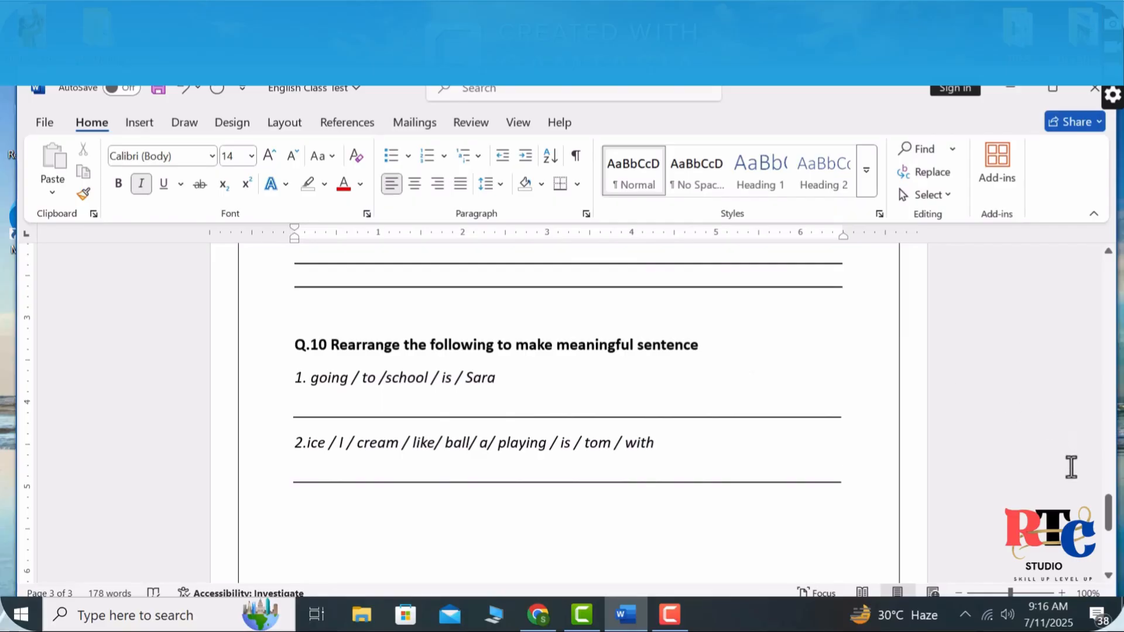
Review the question paper from Q.3 on the first page down to Q.10.
drag(1108, 510, 1078, 357)
scroll(1076, 336, up, 10)
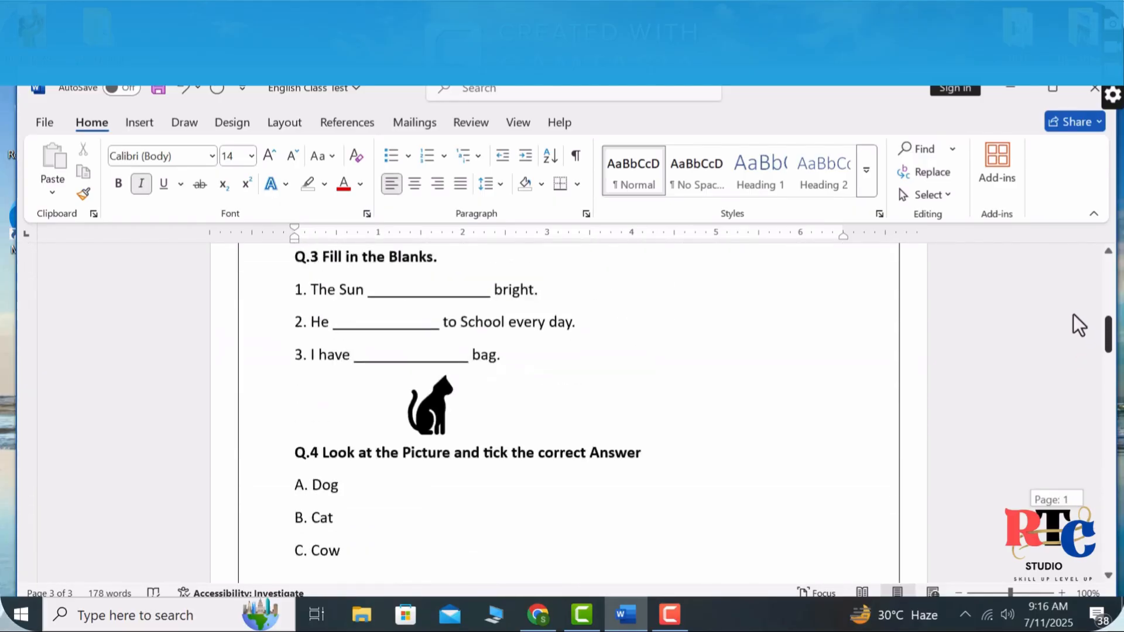
scroll(1062, 273, down, 20)
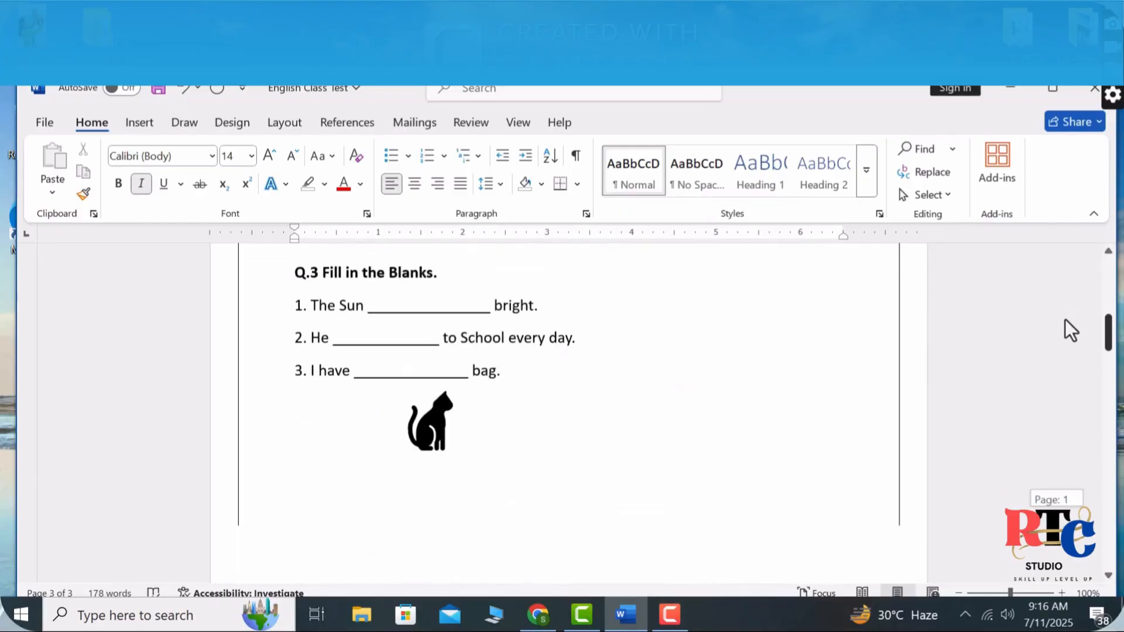
scroll(1071, 445, down, 15)
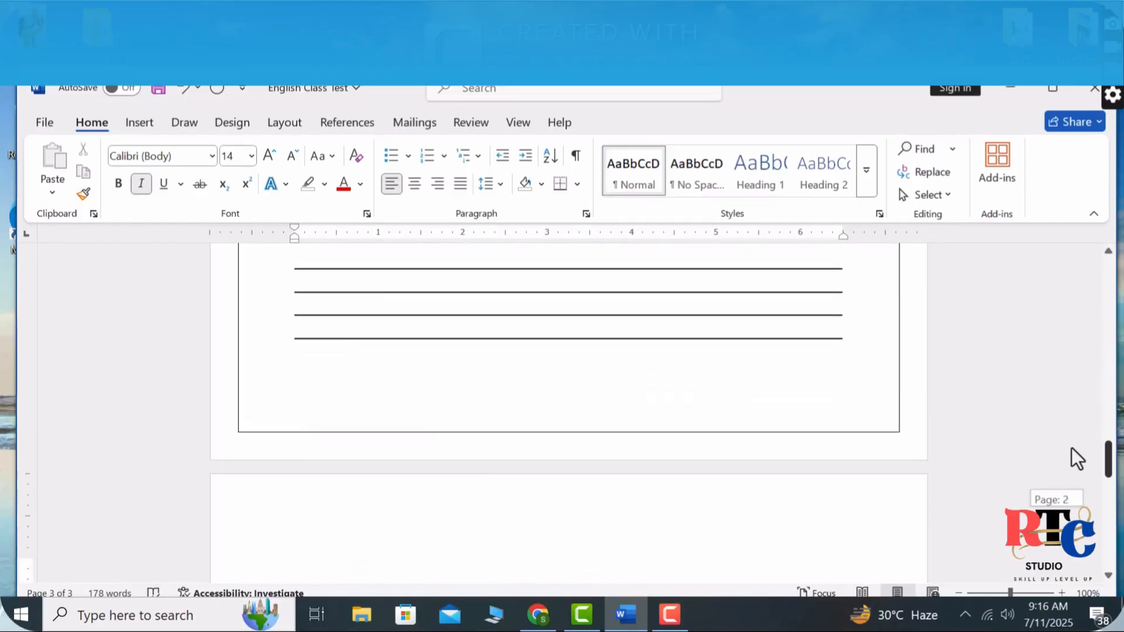
scroll(1066, 492, down, 5)
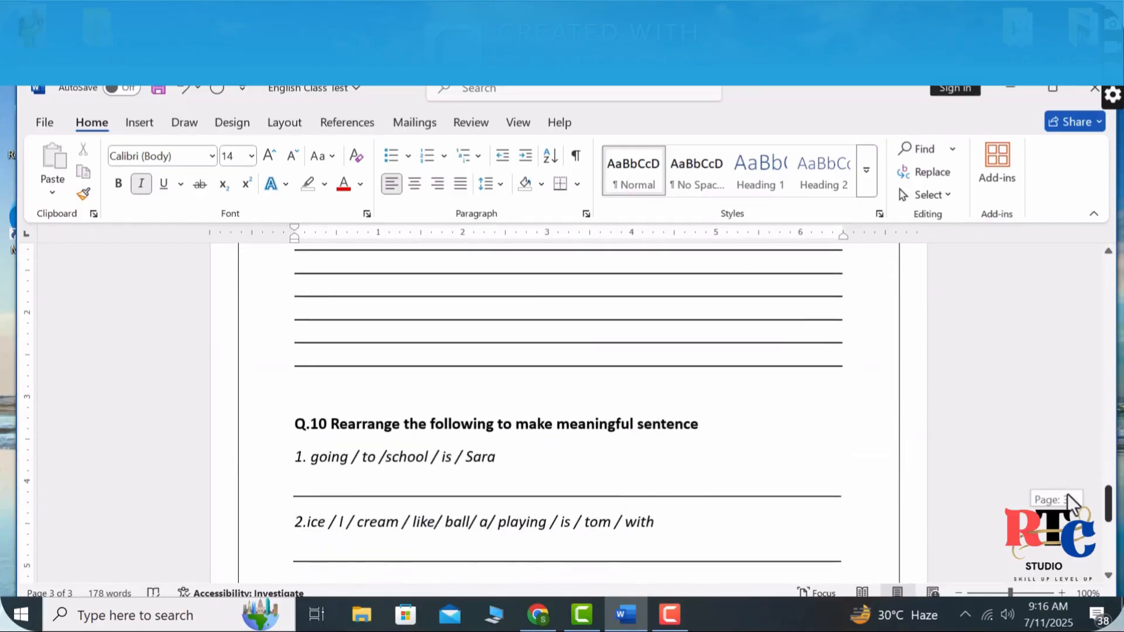
scroll(1067, 503, up, 1)
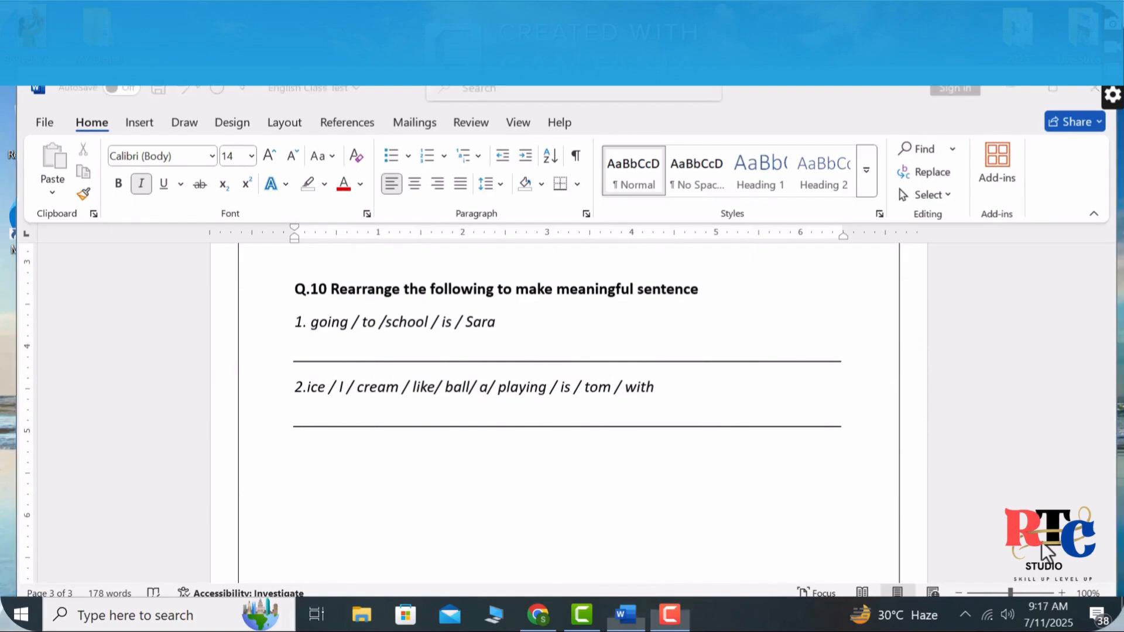
Insert the instruction line "Write the correct sentence below." between item 1 of Q.10 and its answer line.
click(502, 322)
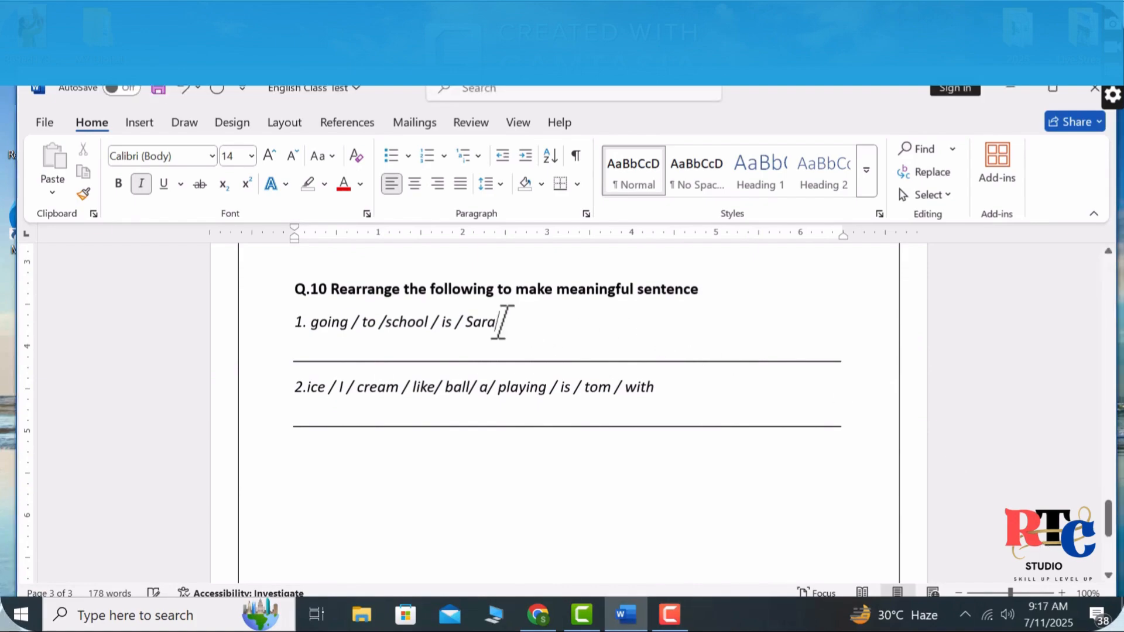
key(Return)
text(writ)
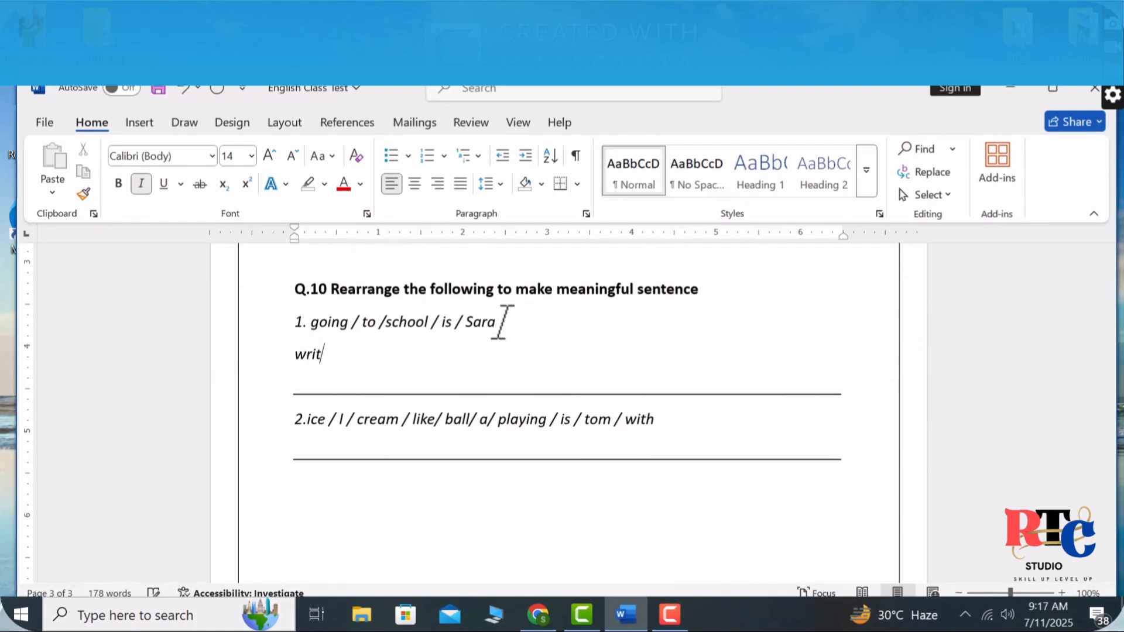
text(e the correct sentn)
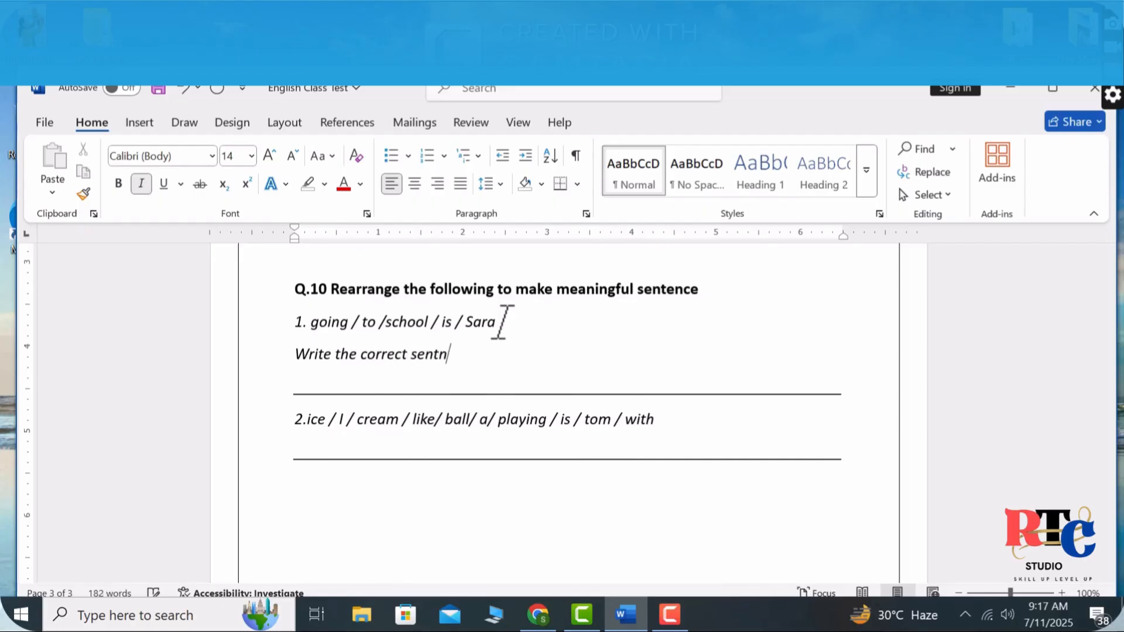
key(BackSpace)
text(ence )
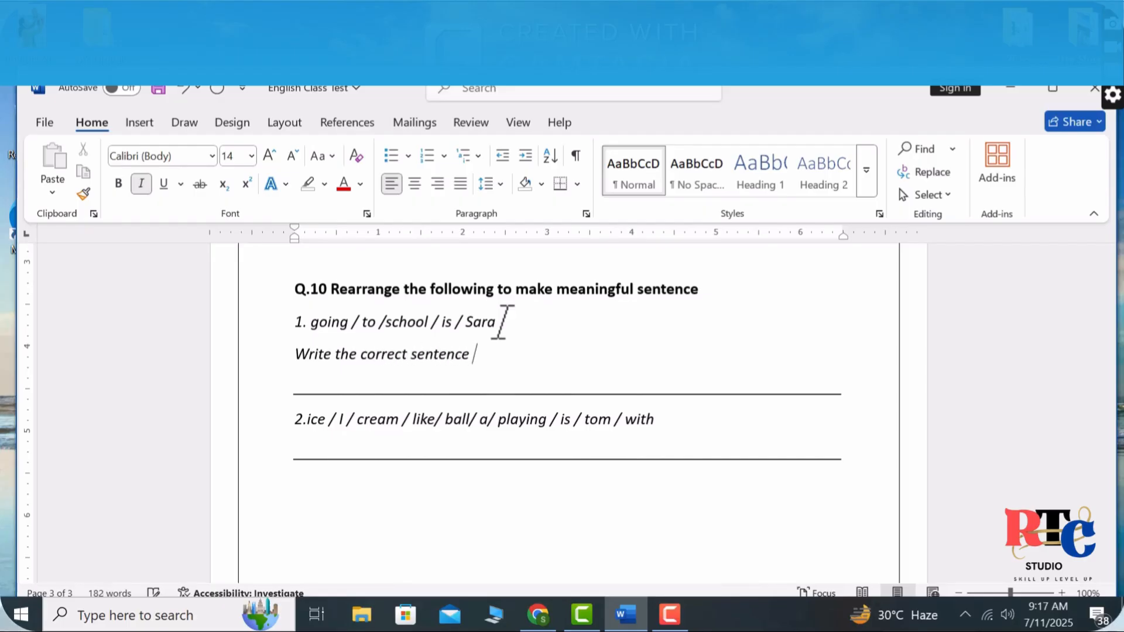
text(belwo)
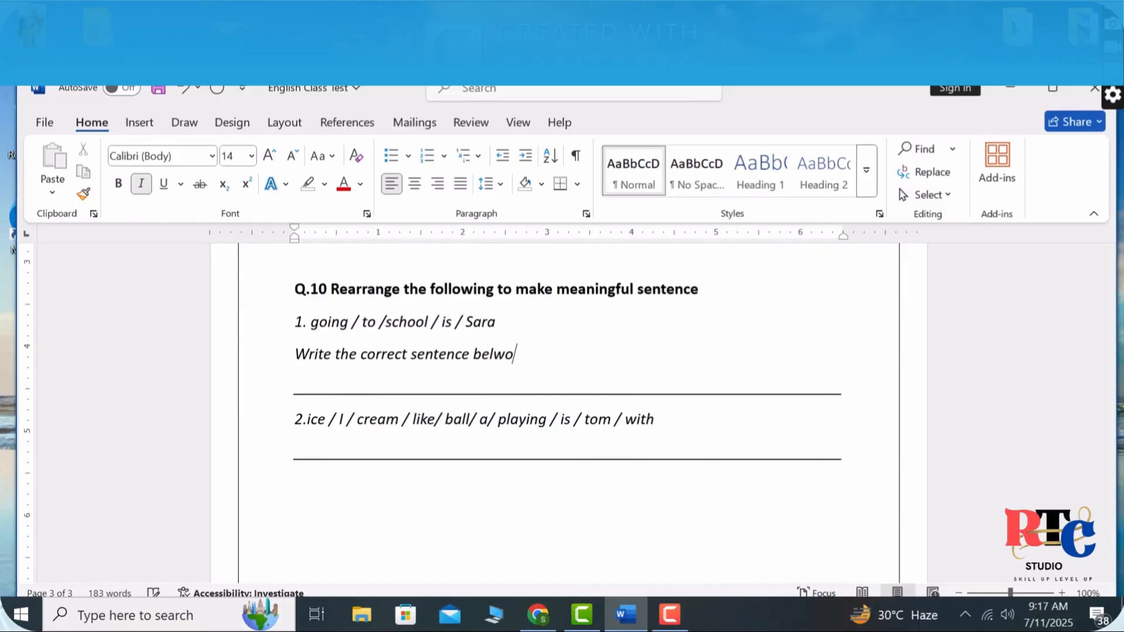
key(BackSpace)
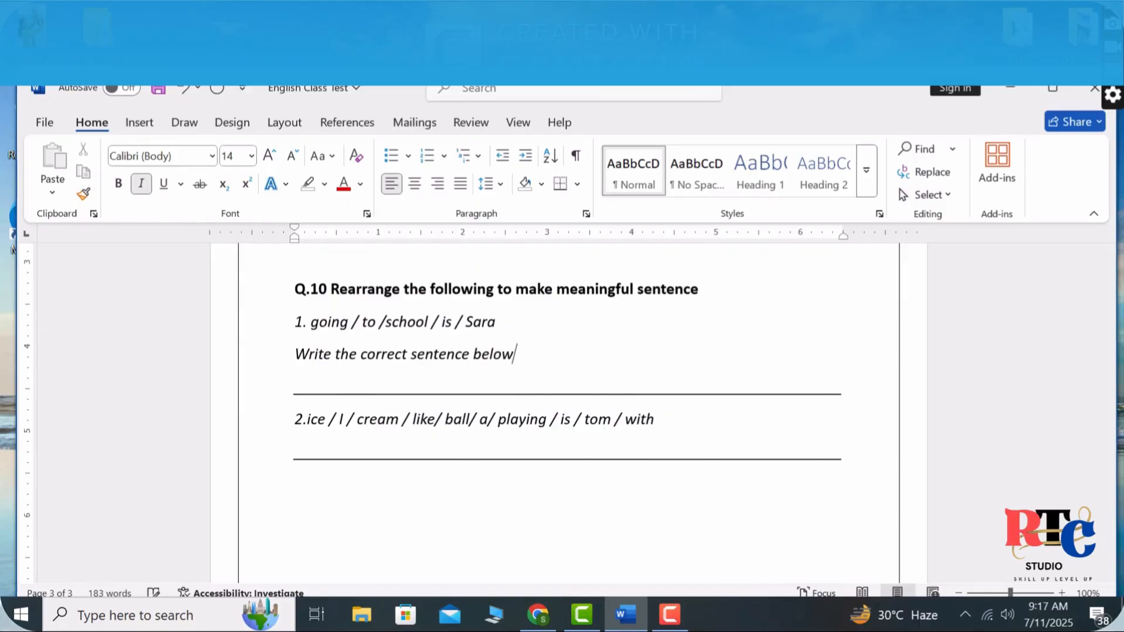
Copy the instruction line to below item 2 of Q.10 and remove the extra empty line after it.
drag(560, 359, 289, 351)
key(ctrl+c)
click(289, 355)
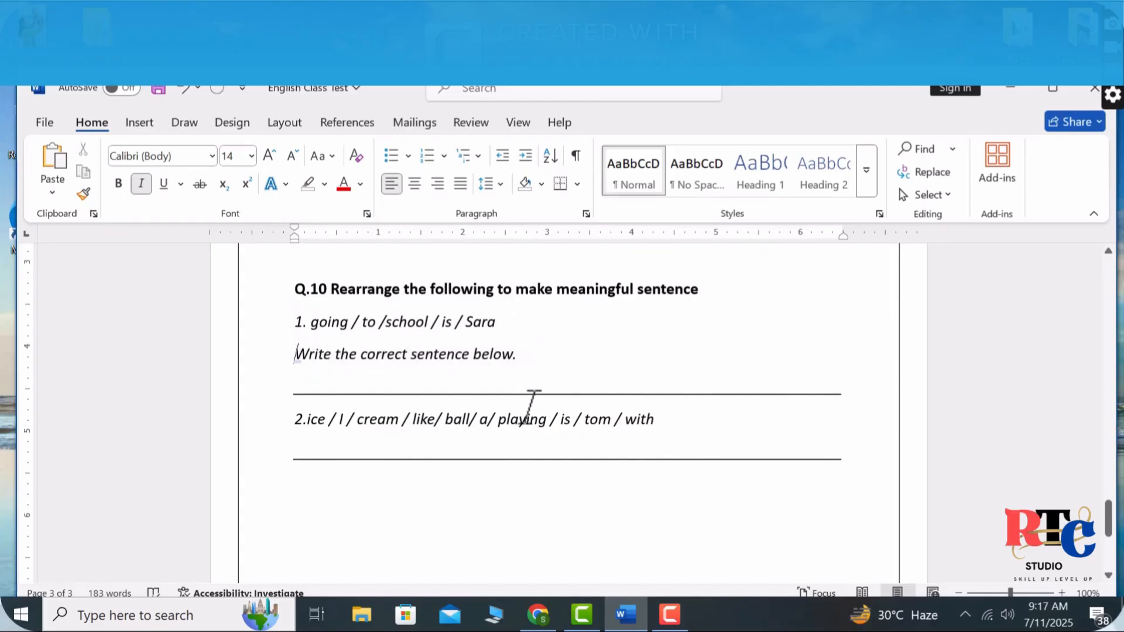
click(665, 419)
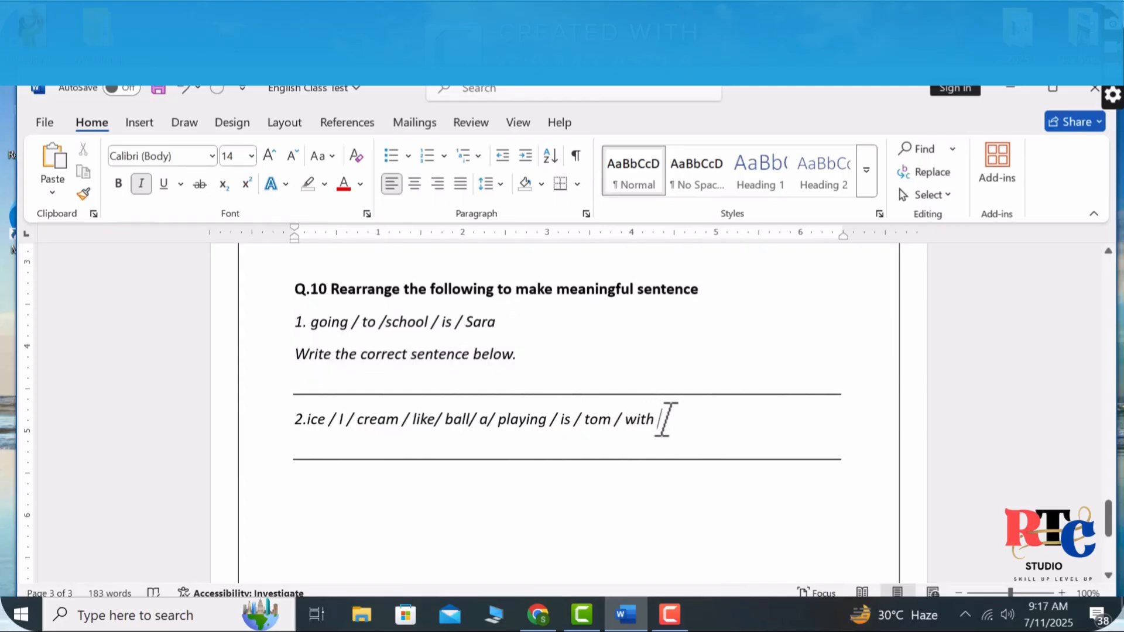
key(Return)
key(ctrl+v)
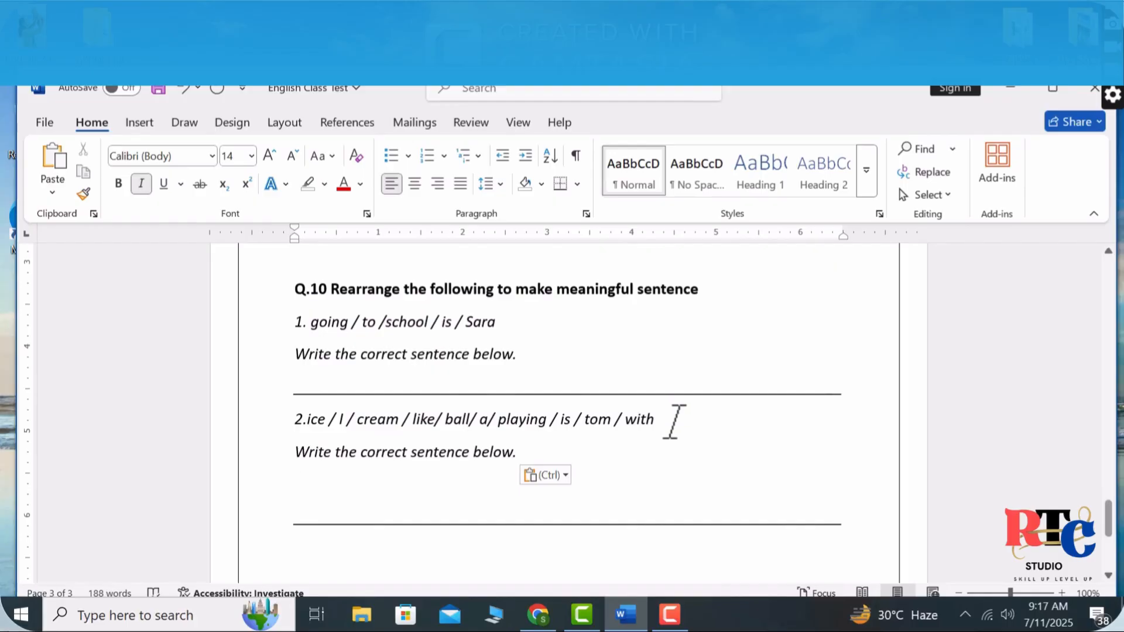
key(BackSpace)
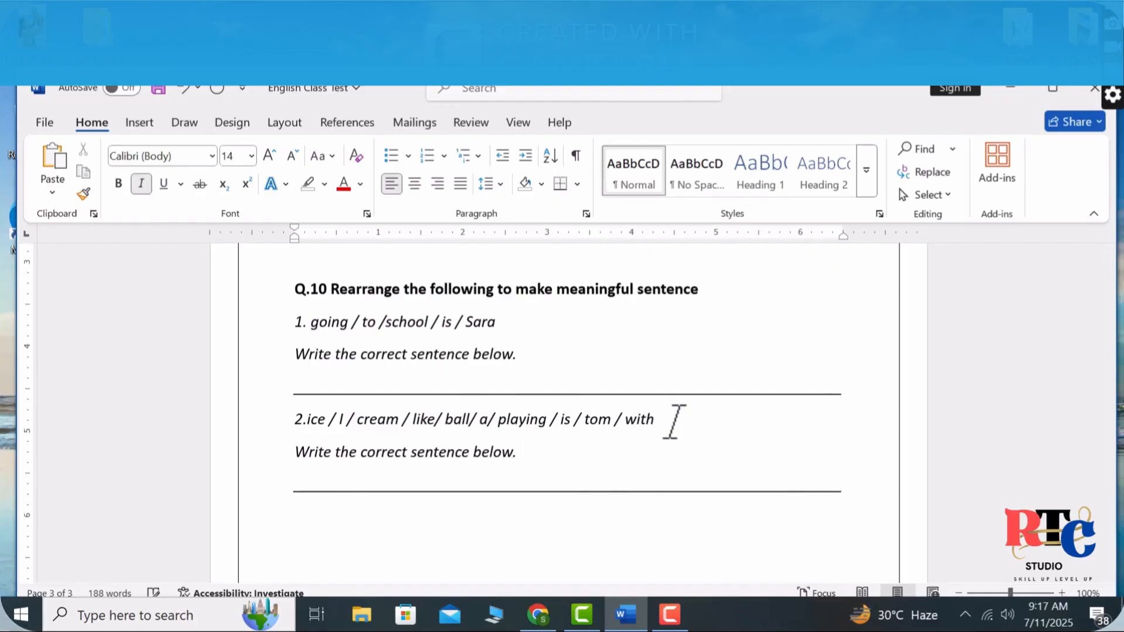
click(518, 546)
click(724, 295)
key(Return)
key(ctrl+v)
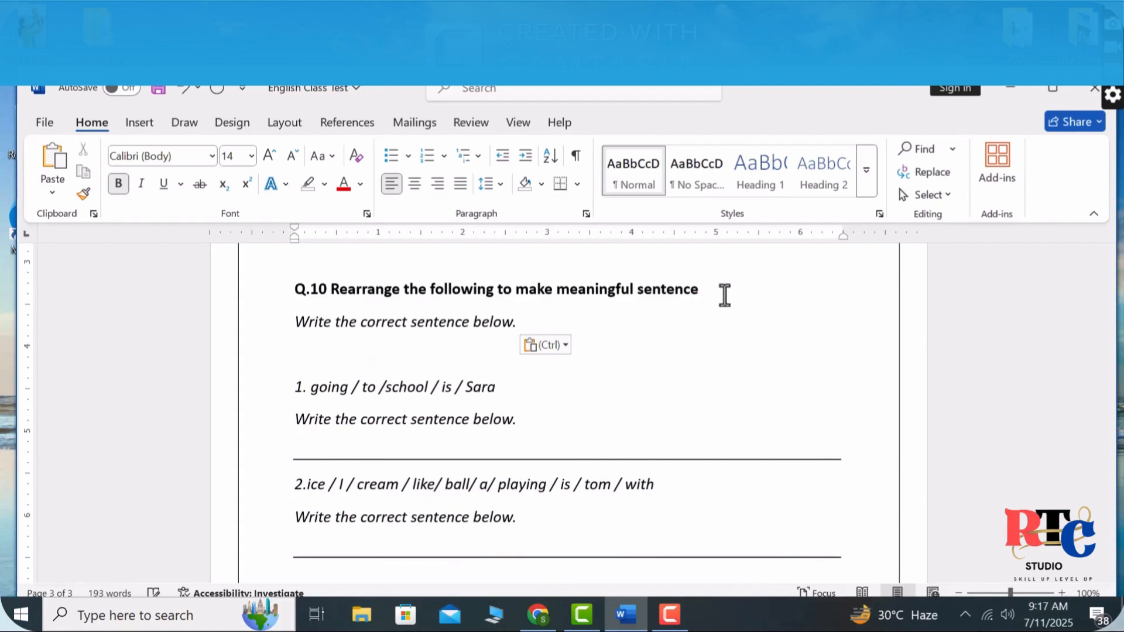
key(ctrl+z)
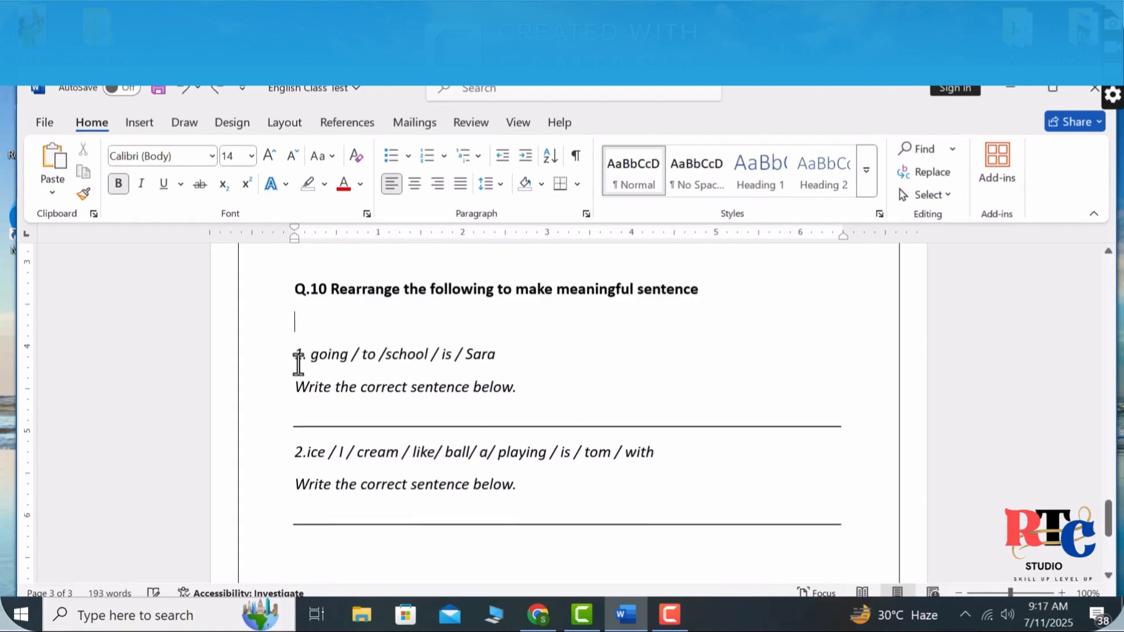
key(BackSpace)
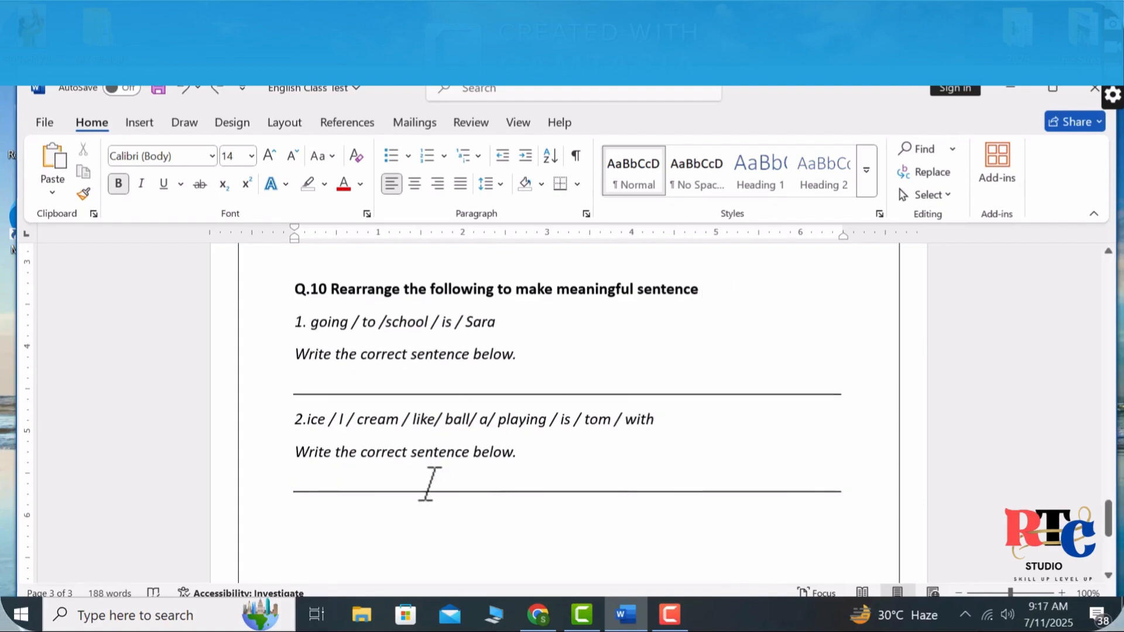
click(445, 542)
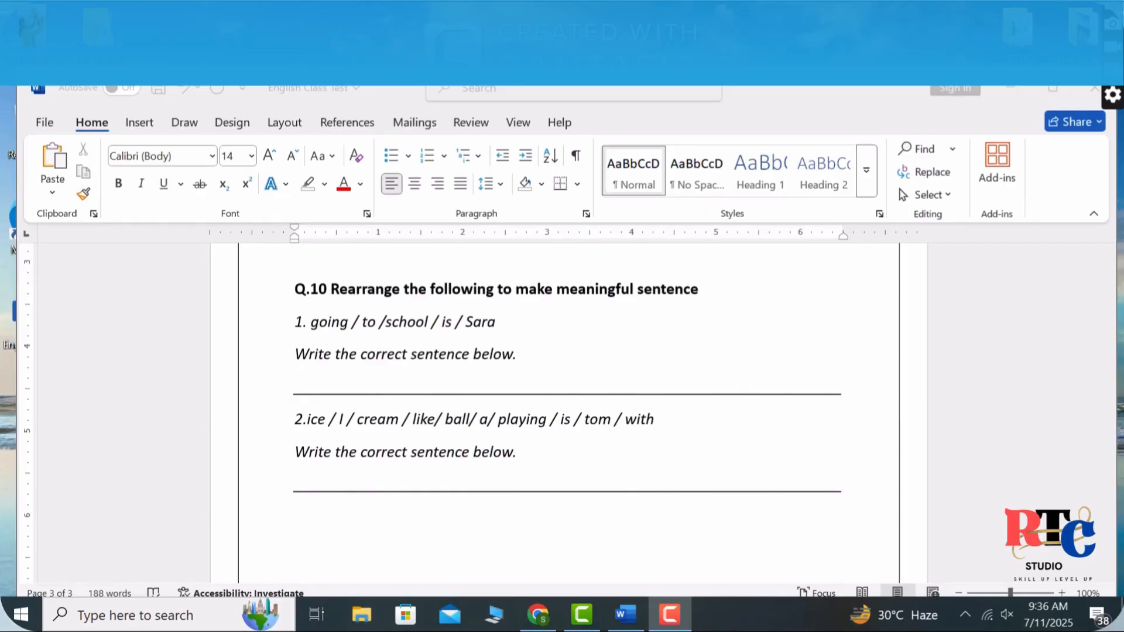
click(1080, 360)
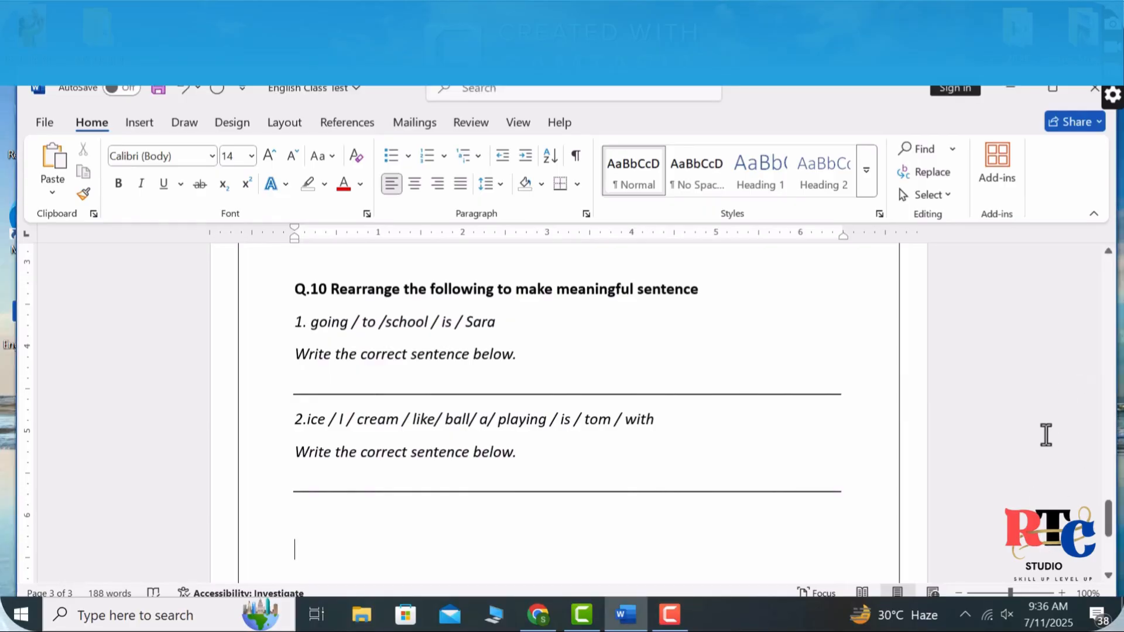
key(Up)
key(Up)
key(Down)
scroll(1046, 442, up, 1)
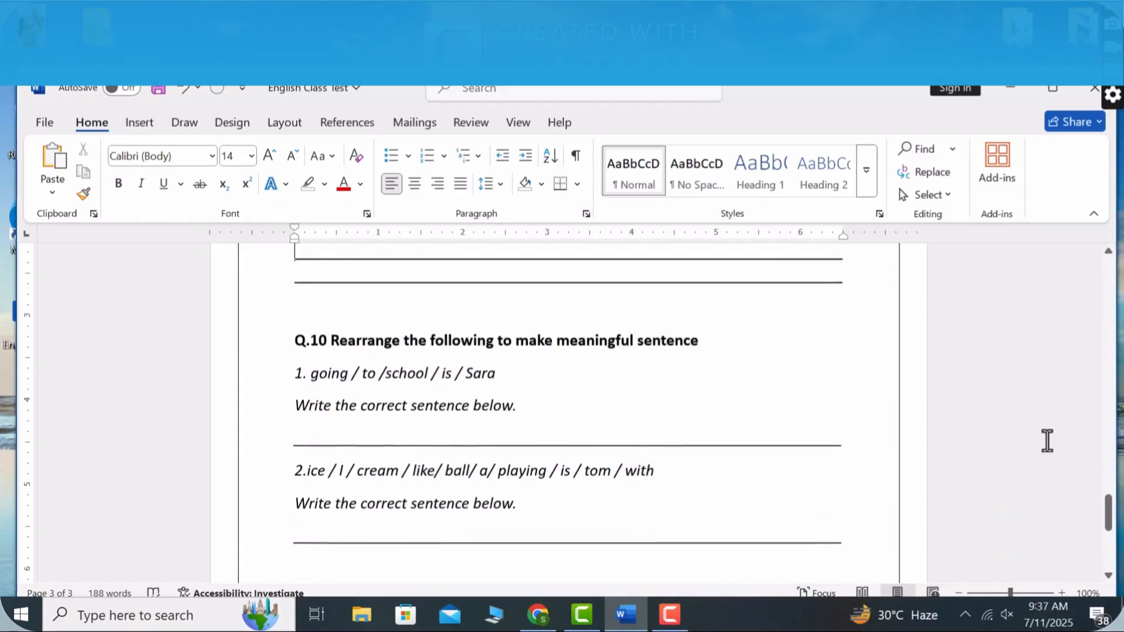
key(Up)
key(Down)
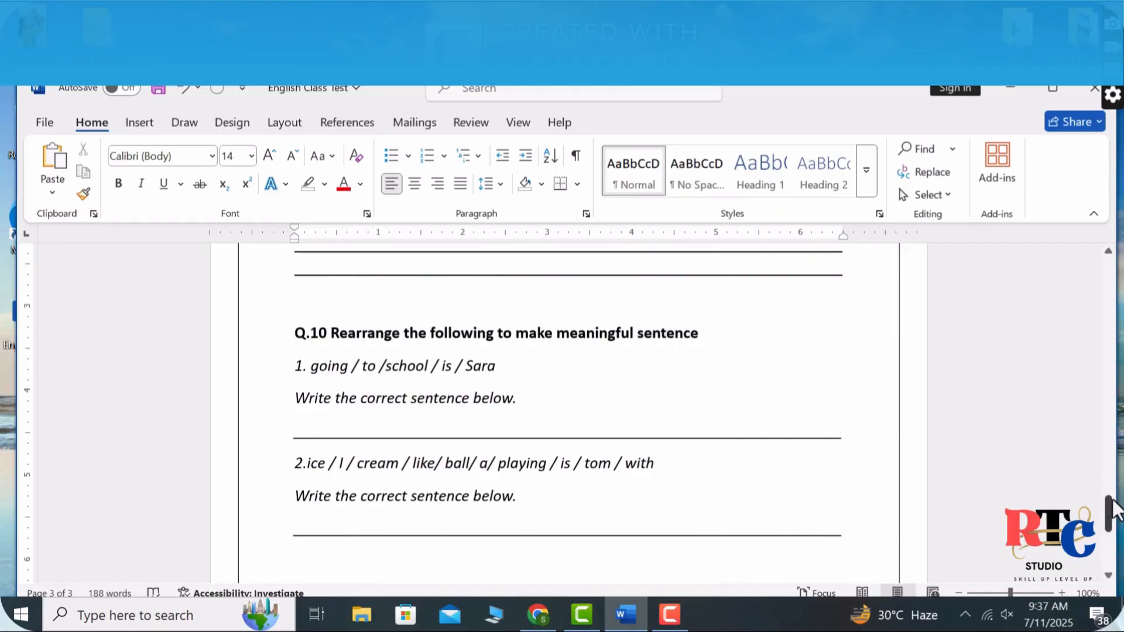
Continue onto a new page after Q.10 and enter "Q.11 Draw a Tree." with an empty line below it.
drag(1111, 510, 1109, 568)
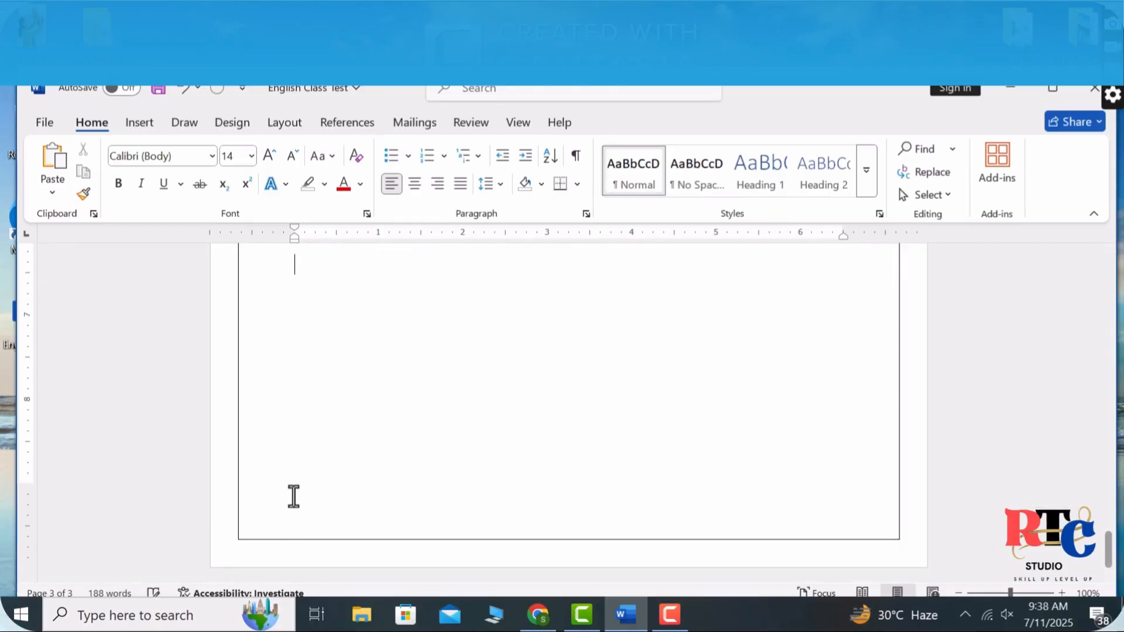
key(Return)
key(Return)
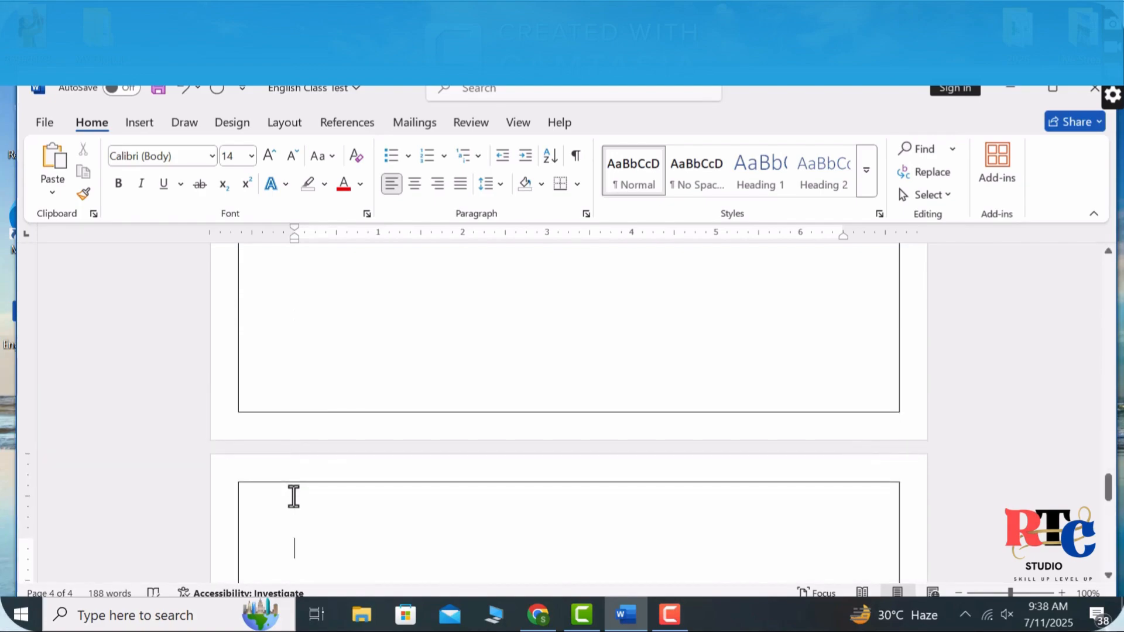
text(Q.11 D)
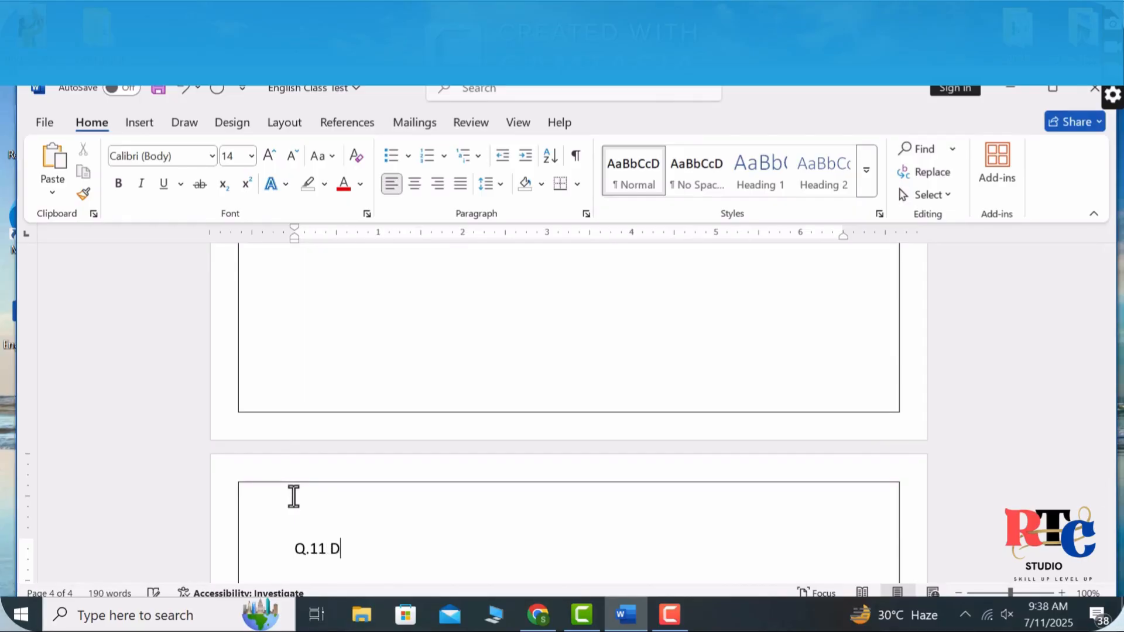
text(raw a Tree)
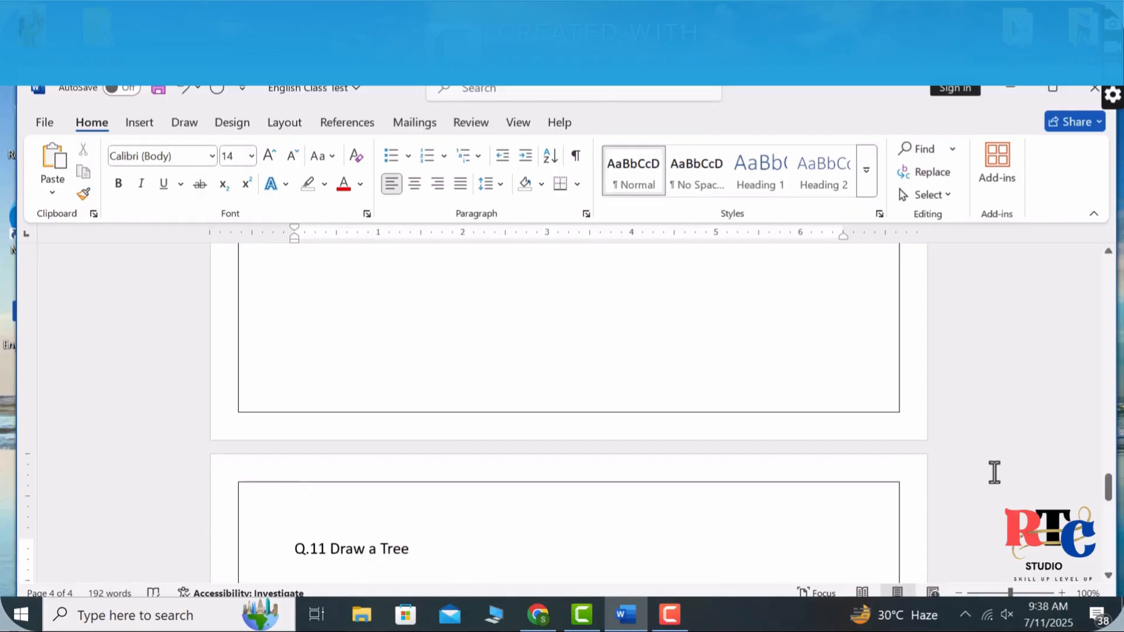
drag(1111, 485, 1107, 504)
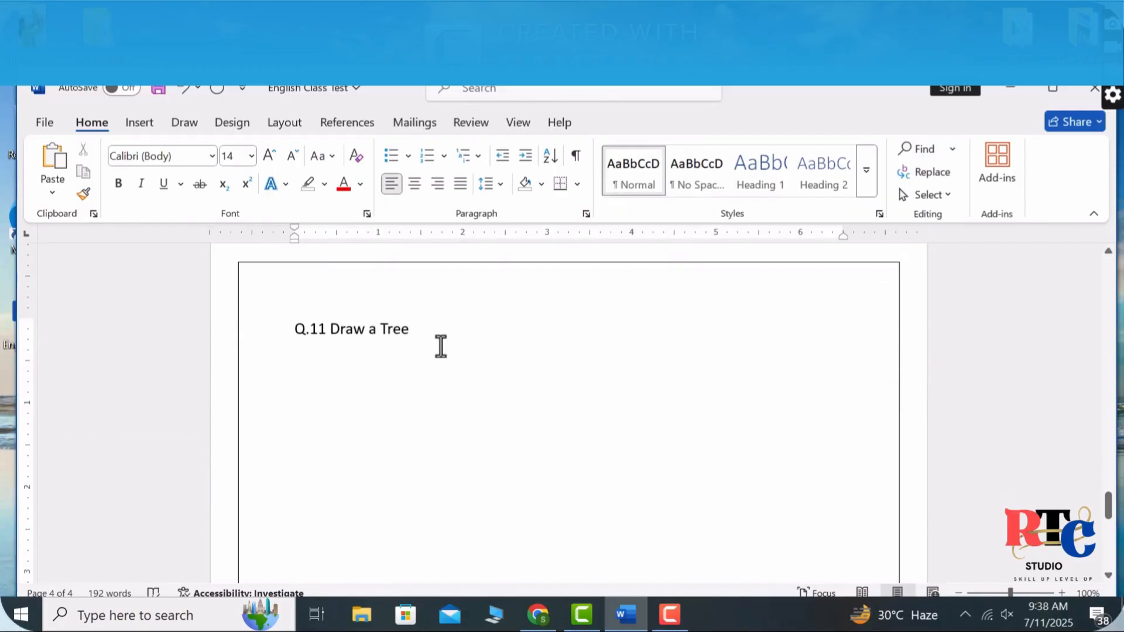
key(BackSpace)
text(.)
key(Return)
key(Return)
key(Return)
key(Return)
key(Return)
key(Return)
key(Return)
key(Return)
key(Return)
key(Return)
key(Return)
key(Return)
key(Return)
key(Return)
key(Return)
key(Return)
key(Return)
key(Return)
key(Return)
key(Return)
key(Return)
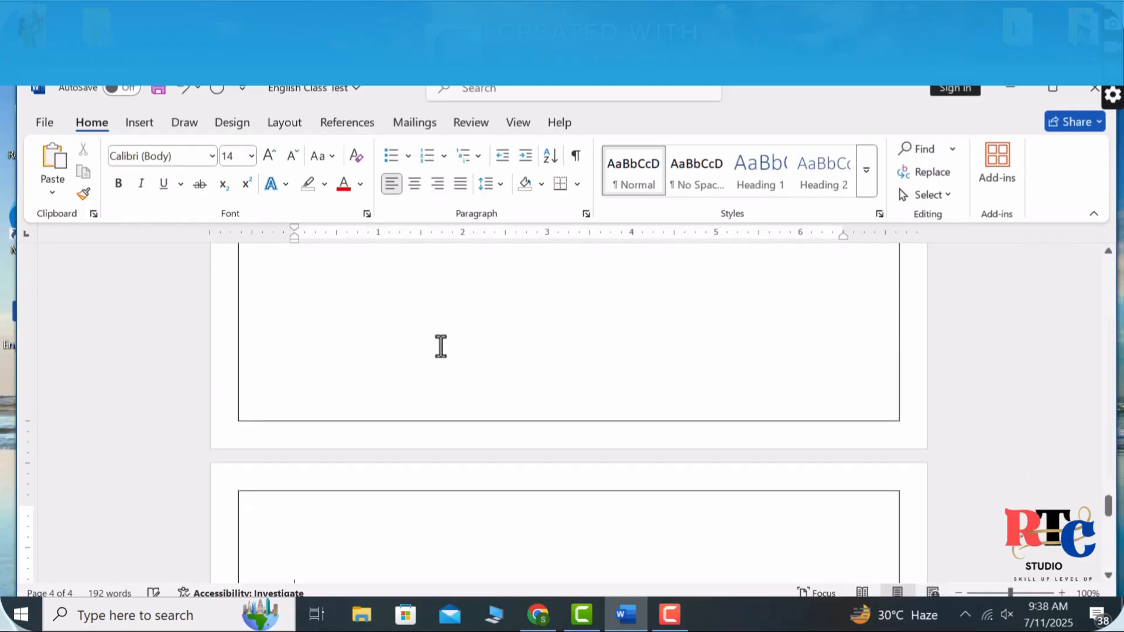
key(Return)
key(Return)
key(Return)
key(Return)
key(Return)
key(Return)
key(Return)
key(Return)
key(Return)
key(Return)
key(Return)
key(Return)
key(Return)
key(Return)
key(Return)
key(Return)
key(Return)
key(Return)
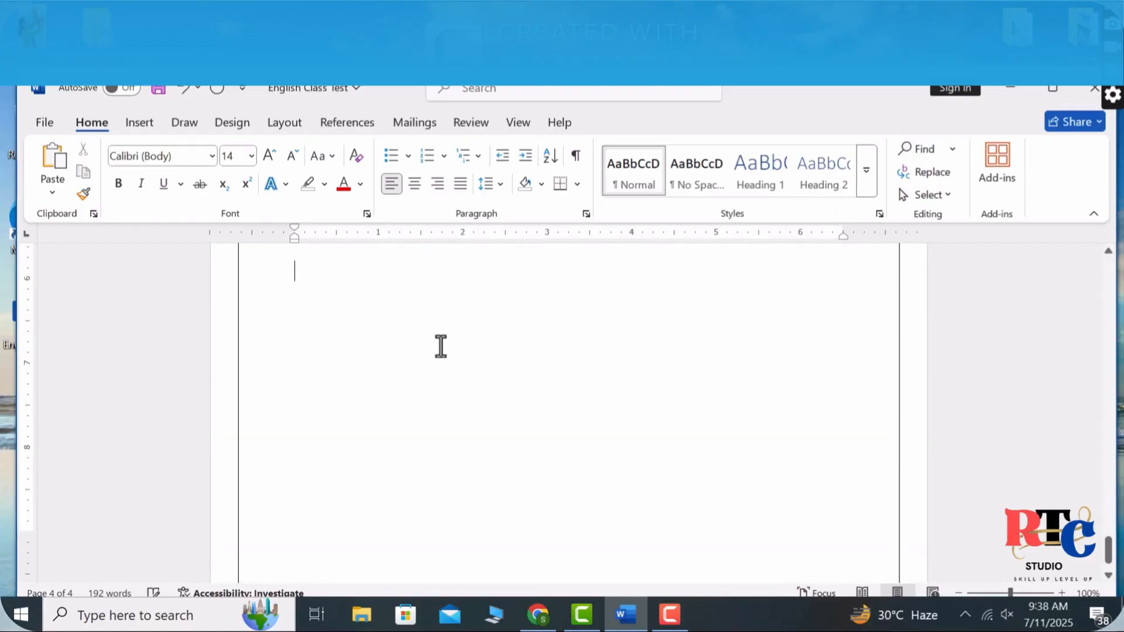
key(BackSpace)
key(BackSpace)
key(BackSpace)
key(BackSpace)
key(BackSpace)
key(BackSpace)
key(BackSpace)
key(BackSpace)
key(BackSpace)
key(BackSpace)
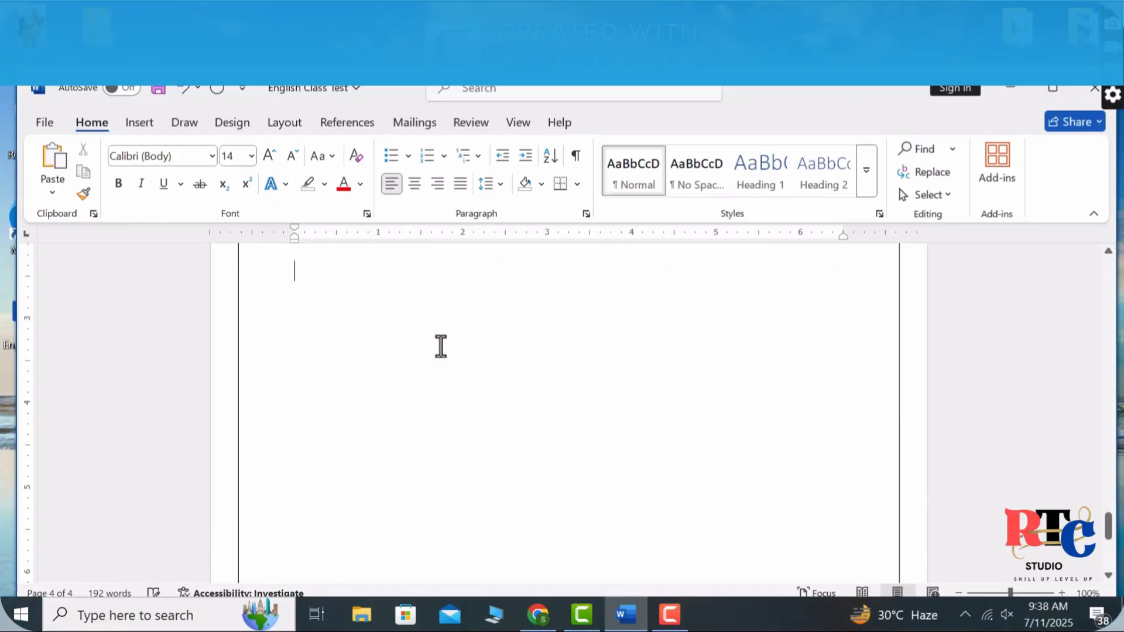
text(Q.11 Draw a Tree.)
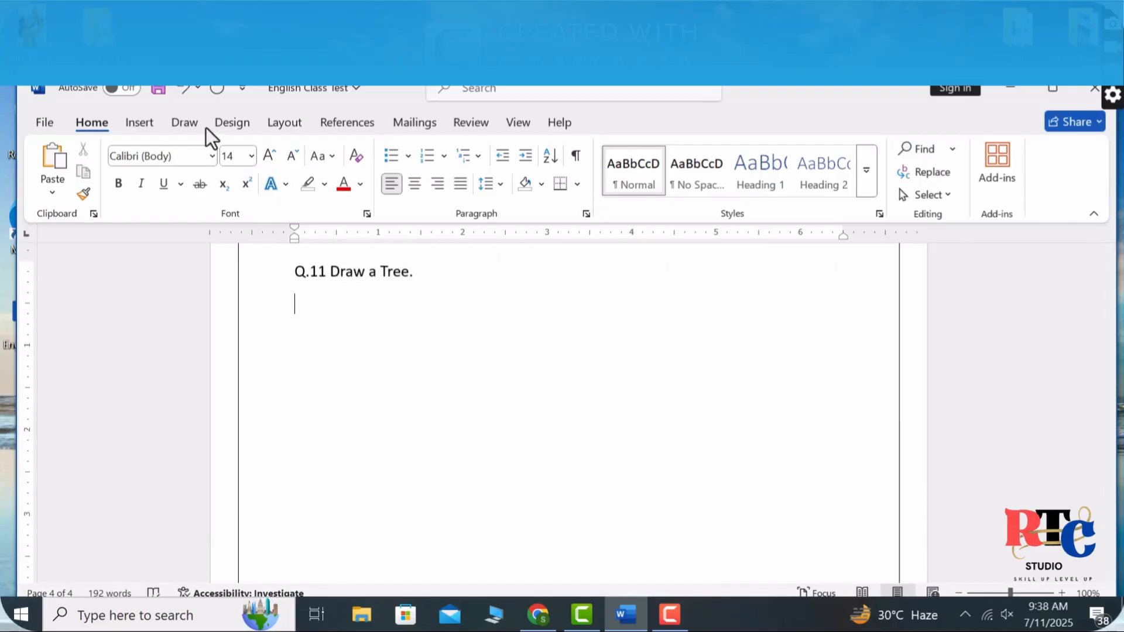
key(Return)
click(527, 130)
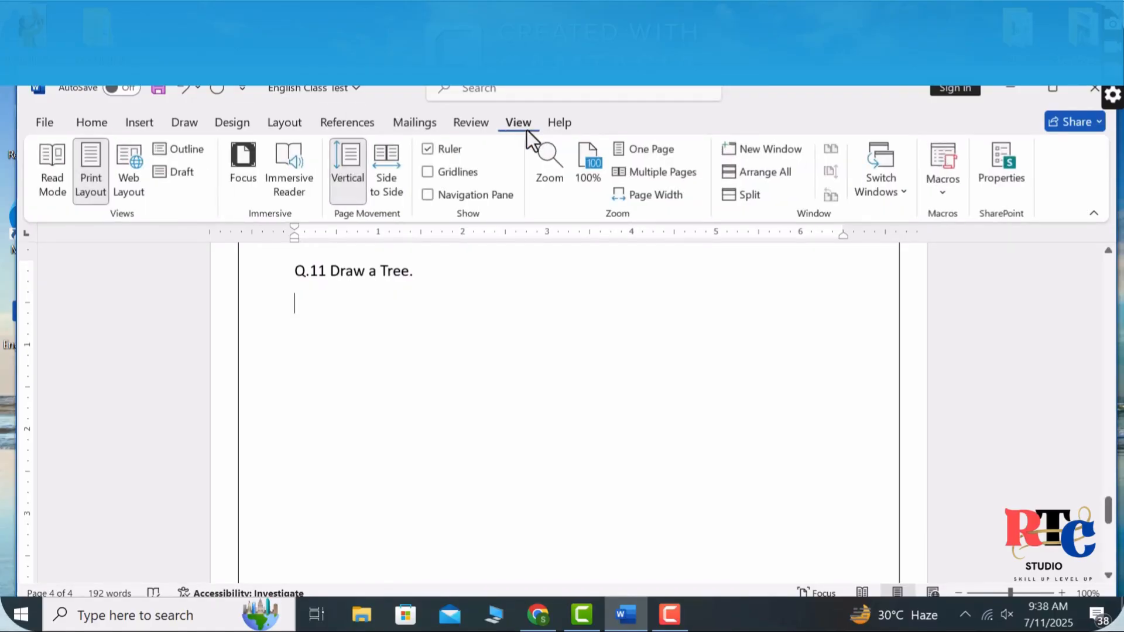
click(428, 172)
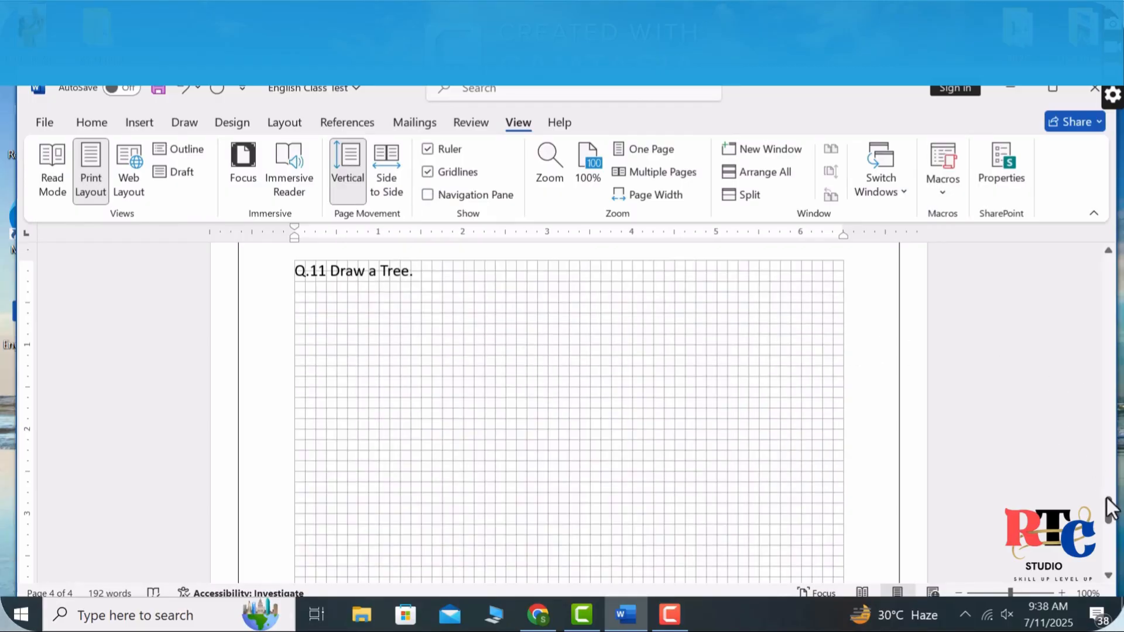
drag(1108, 505, 1110, 502)
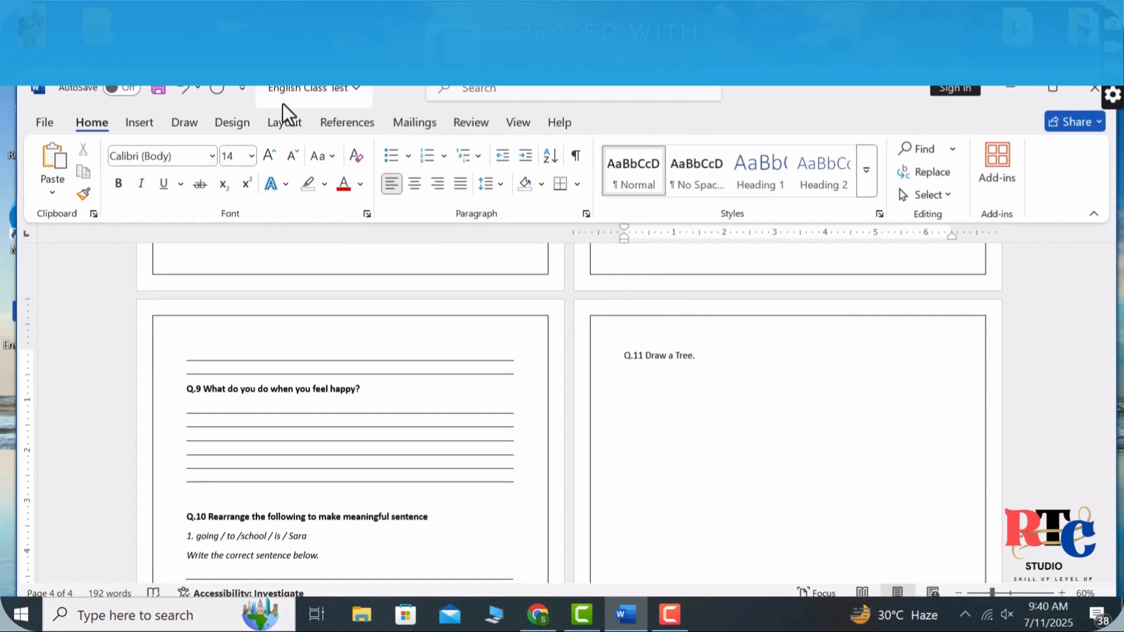
Display gridlines on the pages as a guide for the Q.11 drawing area.
click(141, 125)
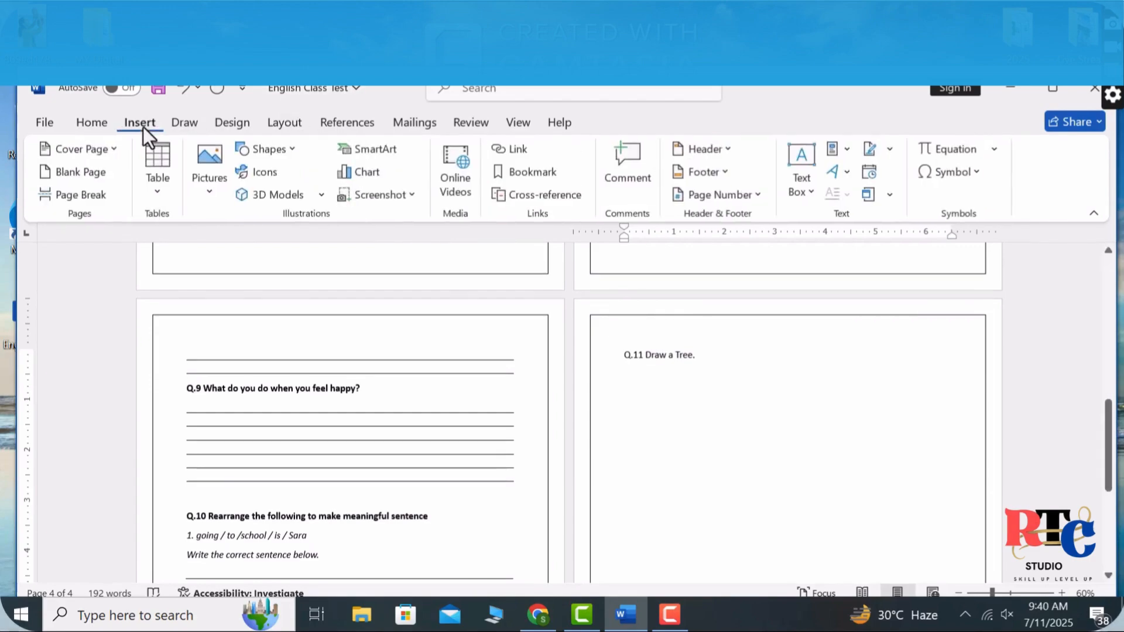
click(518, 125)
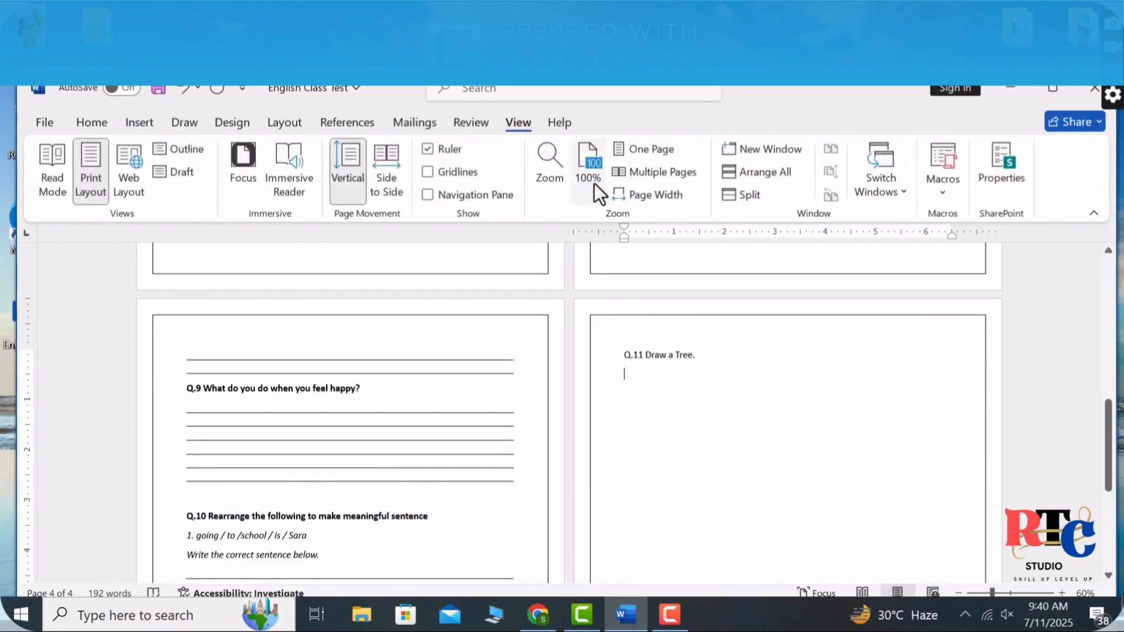
click(428, 172)
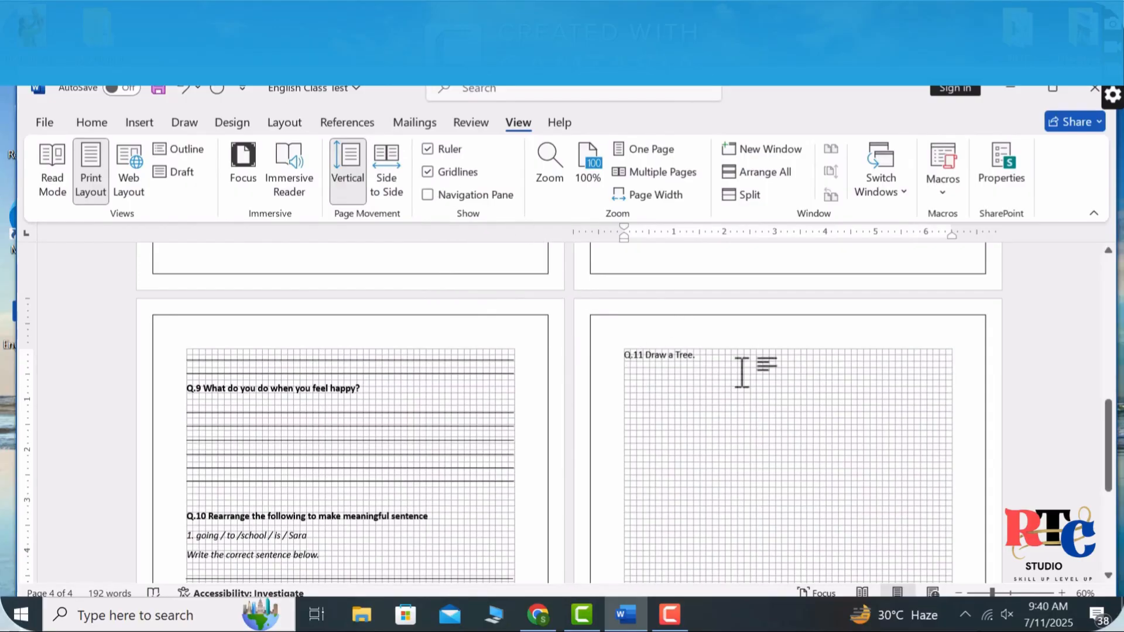
mouse_move(1116, 439)
mouse_down()
mouse_move(1106, 480)
mouse_move(1104, 430)
mouse_move(1100, 445)
mouse_up()
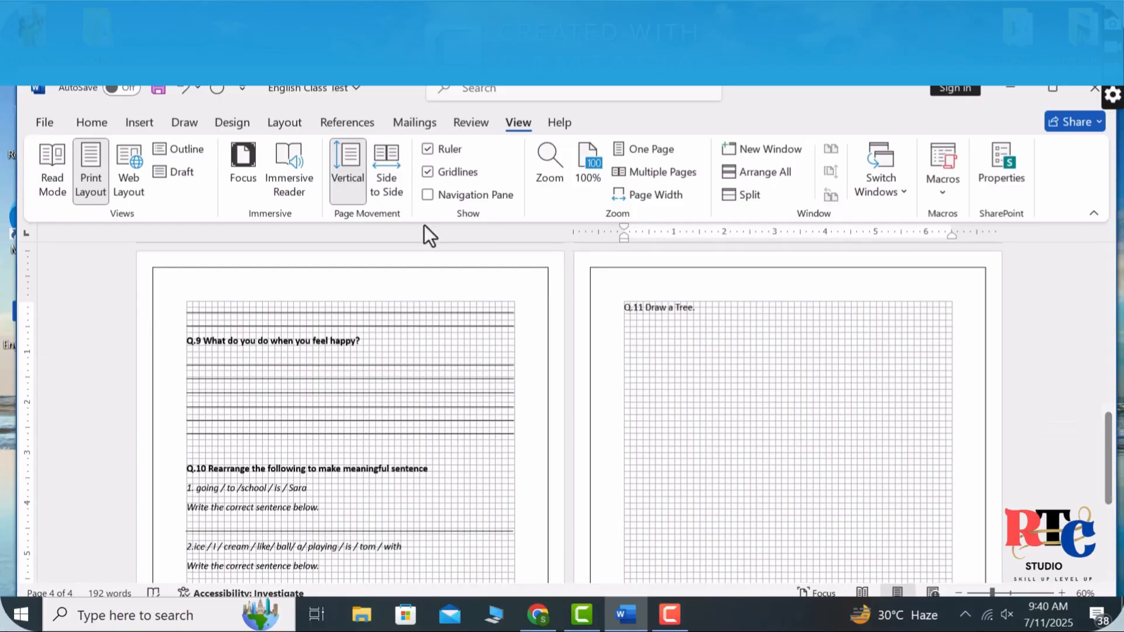
Draw a rectangle about 6.13" high and 6.5" wide below "Q.11 Draw a Tree.", spanning the text width.
click(128, 123)
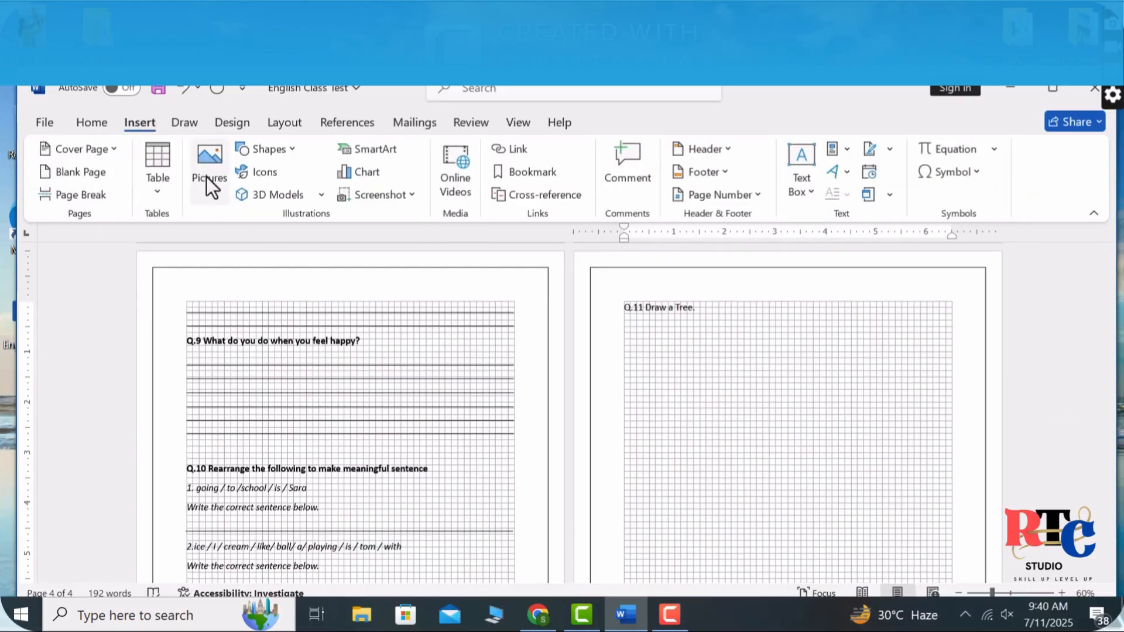
click(258, 156)
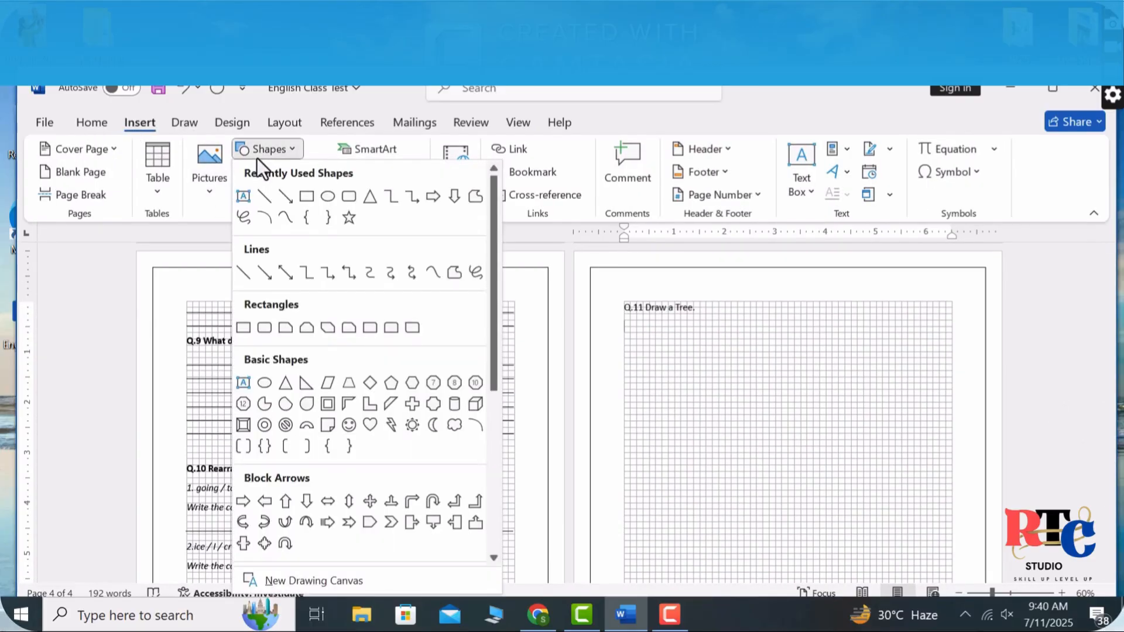
click(306, 198)
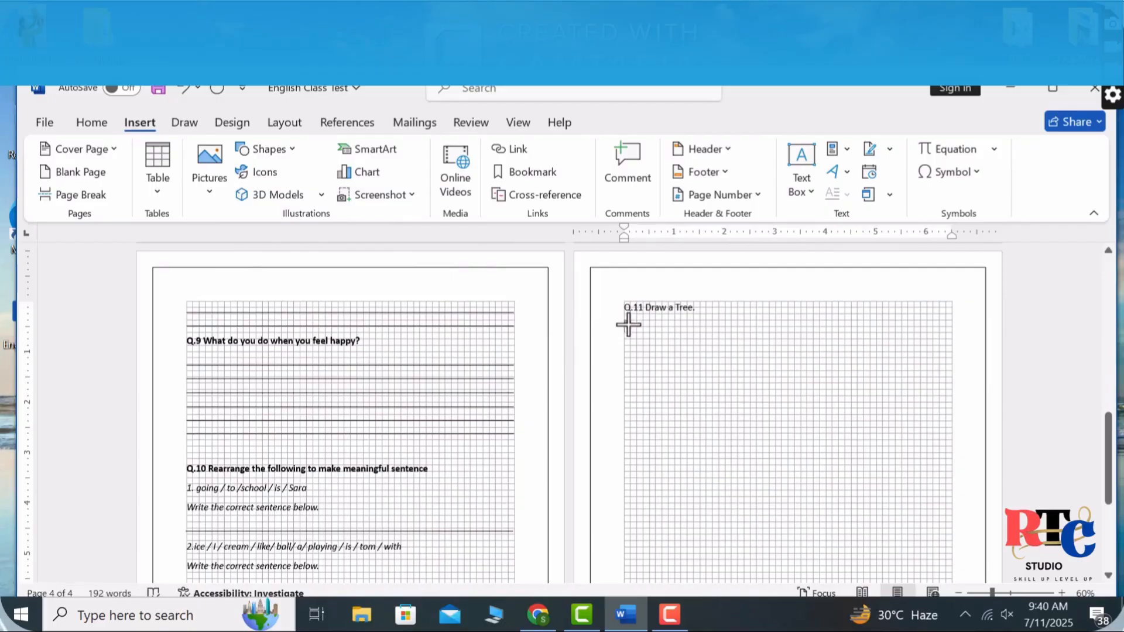
mouse_move(625, 320)
mouse_down()
mouse_move(827, 474)
mouse_move(891, 550)
mouse_move(914, 615)
mouse_move(960, 626)
mouse_move(953, 614)
mouse_up()
Stretch the Q.11 rectangle down to the last gridline of the page, to a height of about 8.63".
drag(1116, 469, 1115, 530)
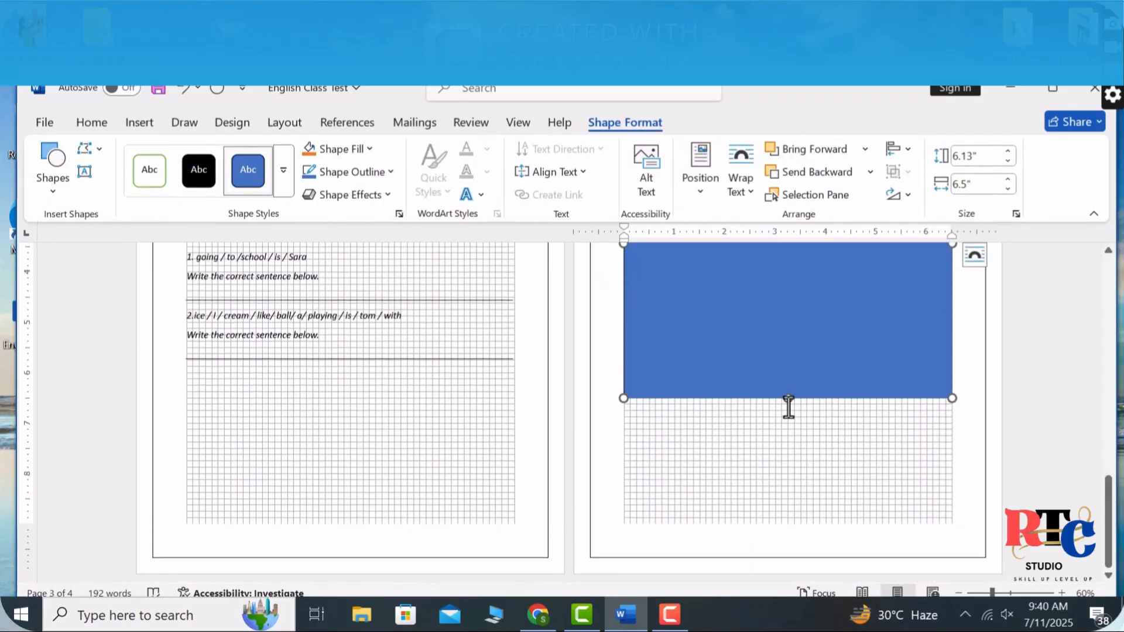
click(788, 431)
scroll(787, 492, up, 3)
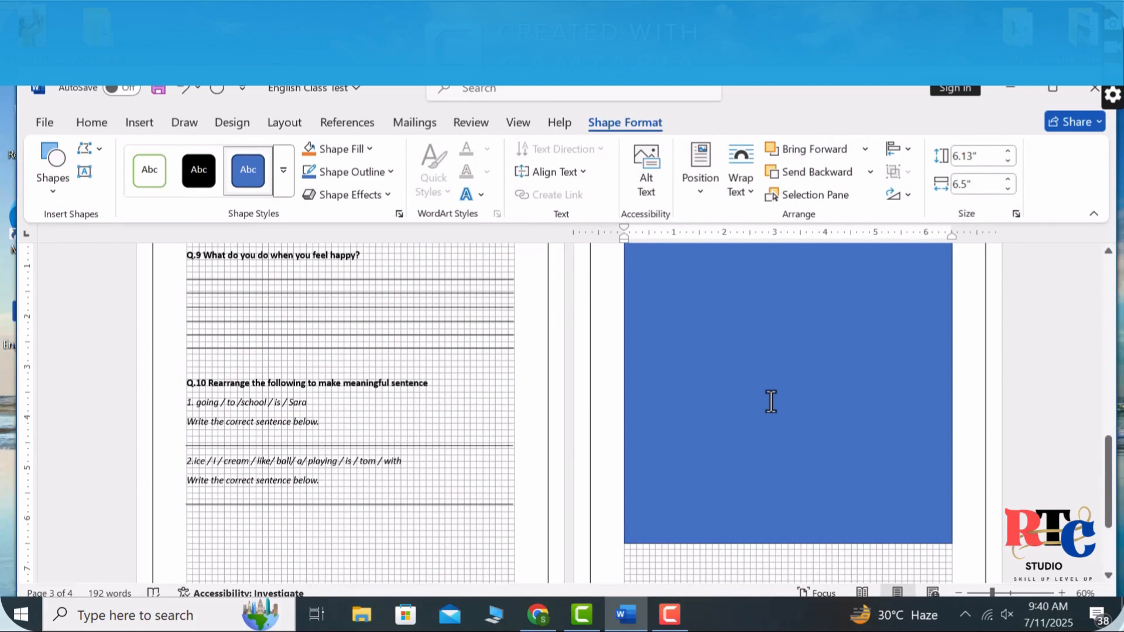
click(772, 401)
mouse_move(1105, 480)
mouse_down()
mouse_move(1105, 468)
mouse_move(1108, 548)
mouse_up()
drag(788, 399, 785, 525)
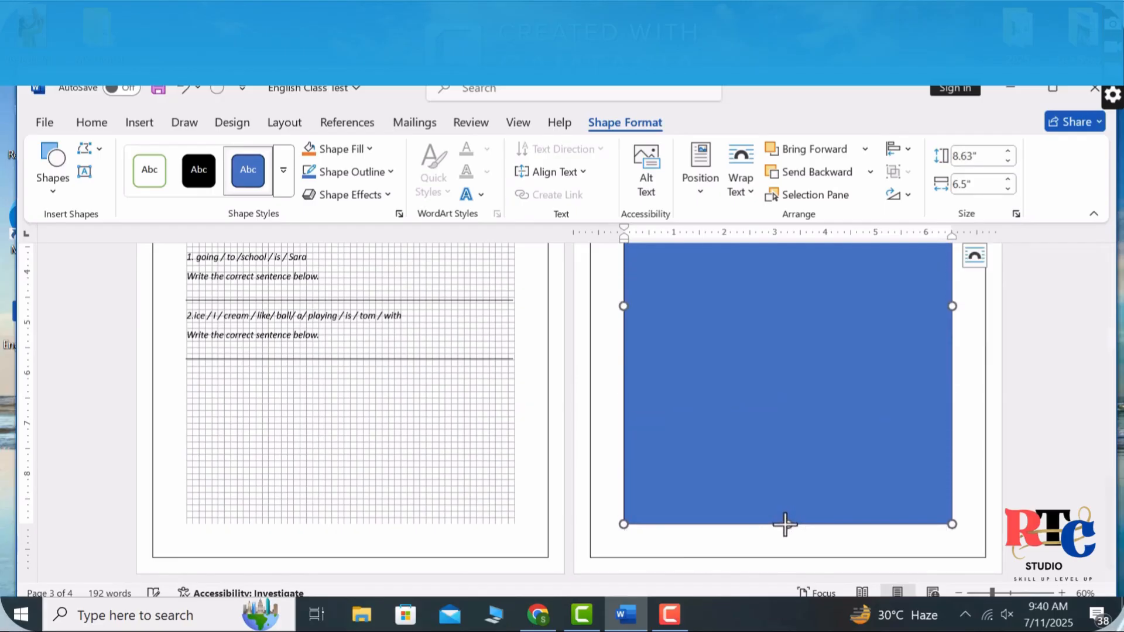
Remove the fill from the Q.11 rectangle and set its outline weight to 1½ pt.
mouse_move(1108, 523)
mouse_down()
mouse_move(1110, 439)
mouse_move(1108, 527)
mouse_move(1100, 445)
mouse_up()
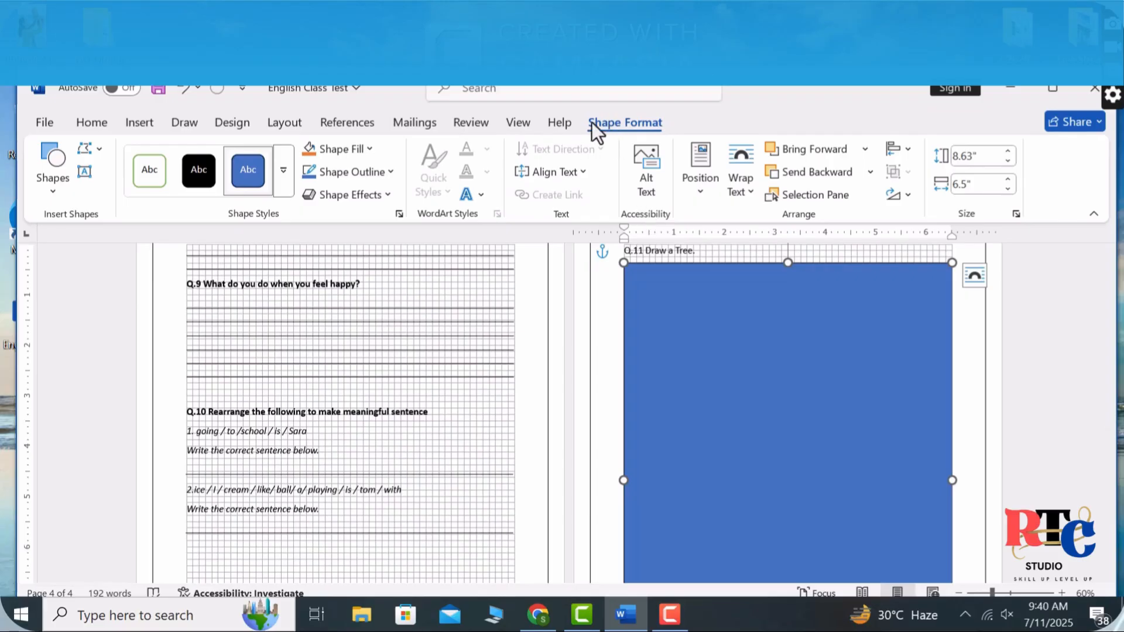
click(373, 152)
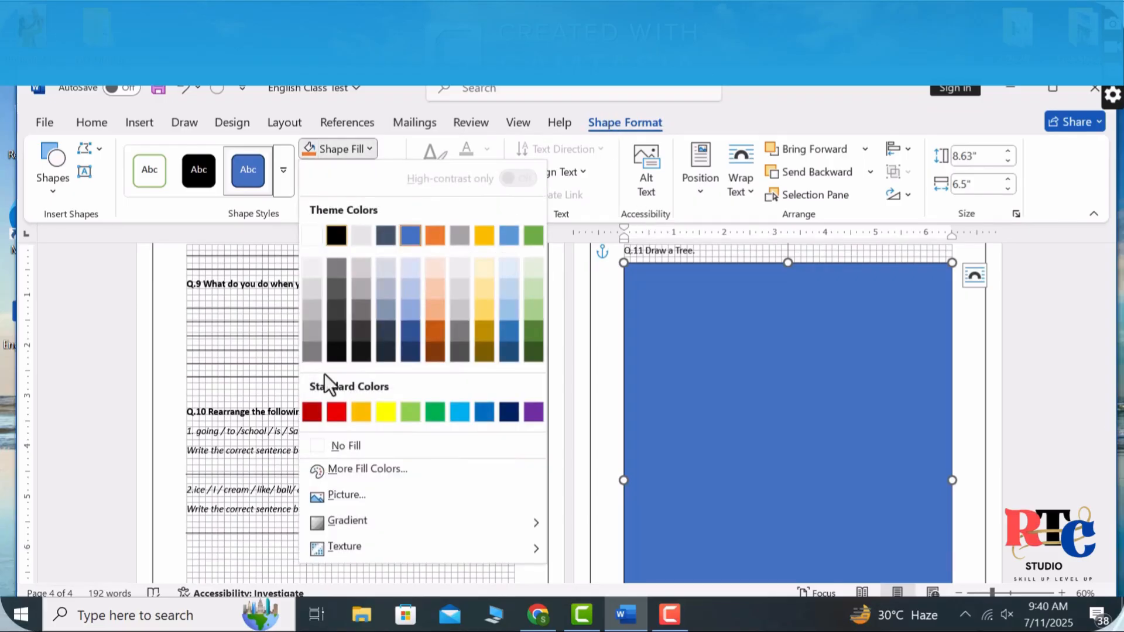
click(332, 451)
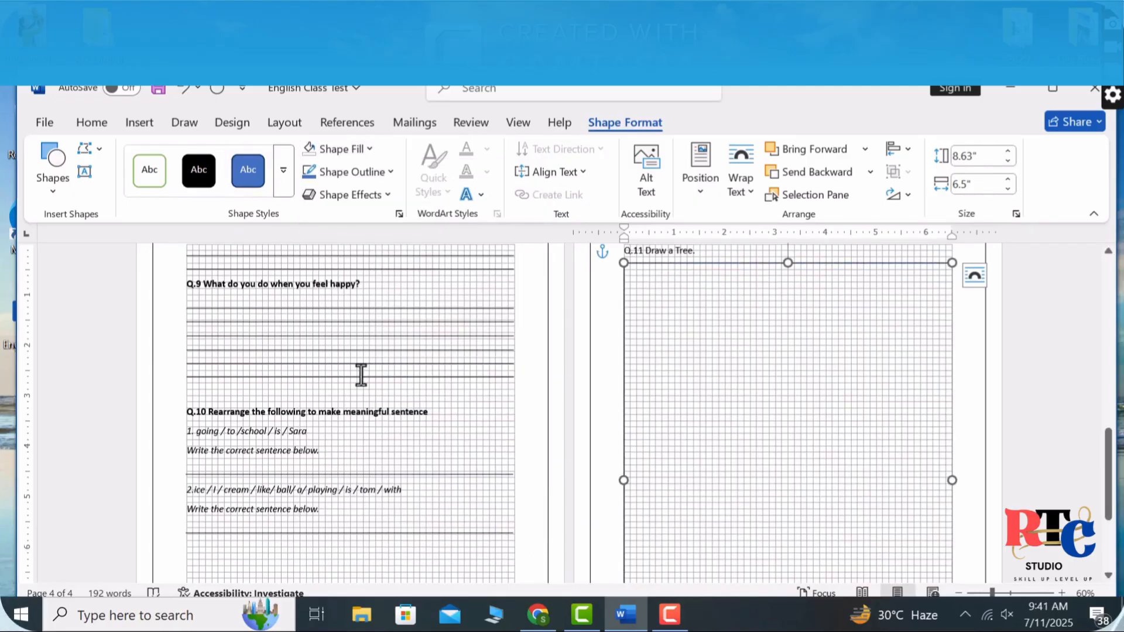
click(388, 171)
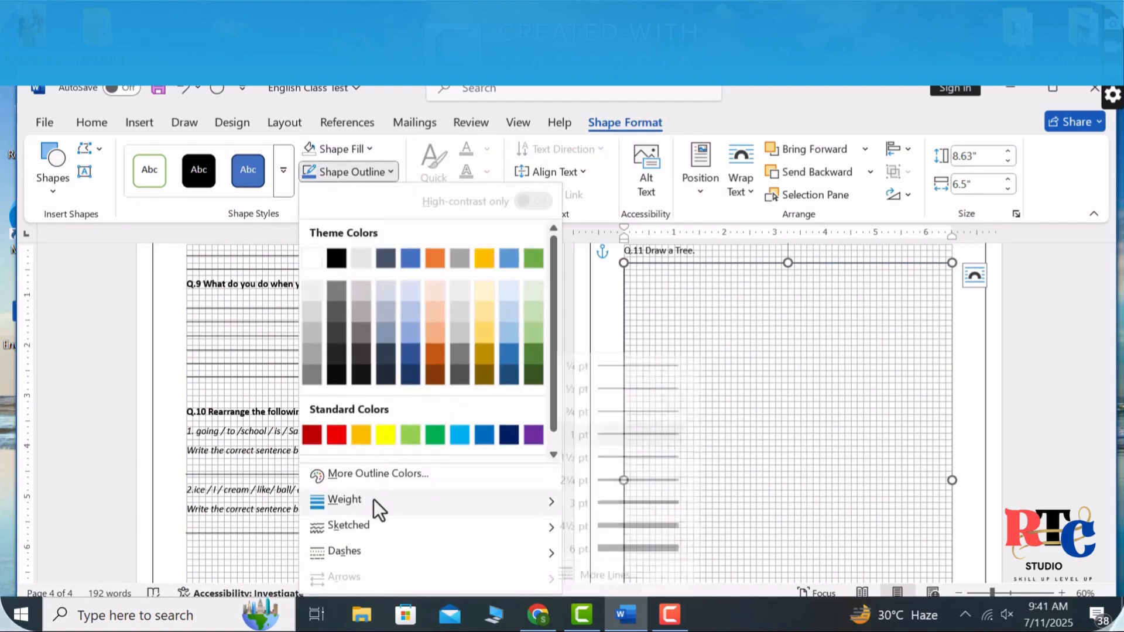
mouse_move(360, 502)
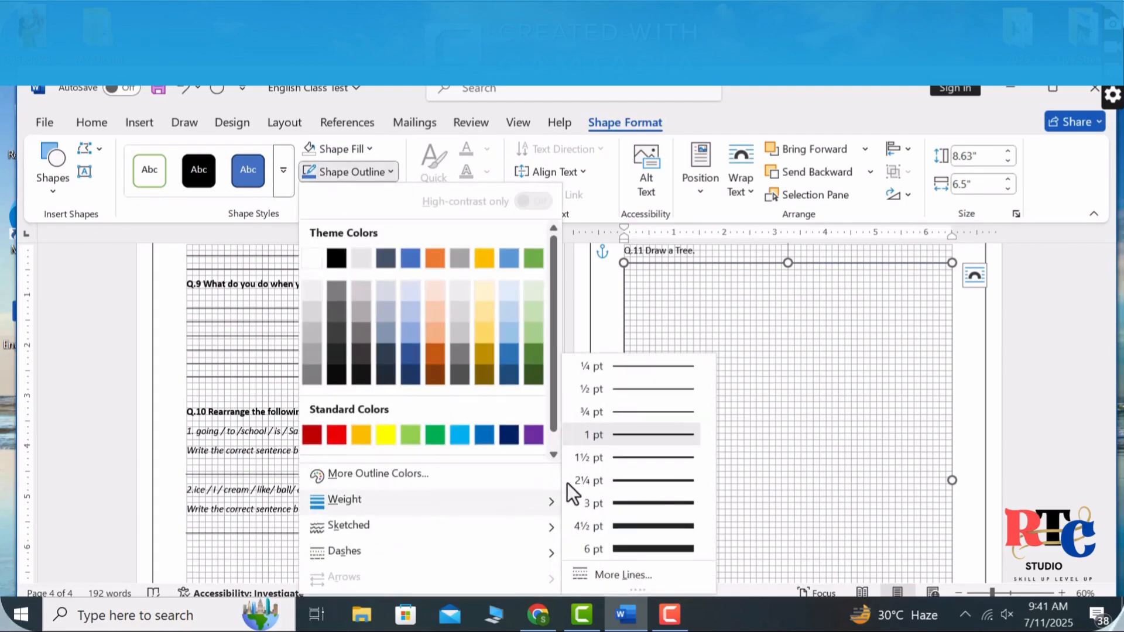
click(627, 458)
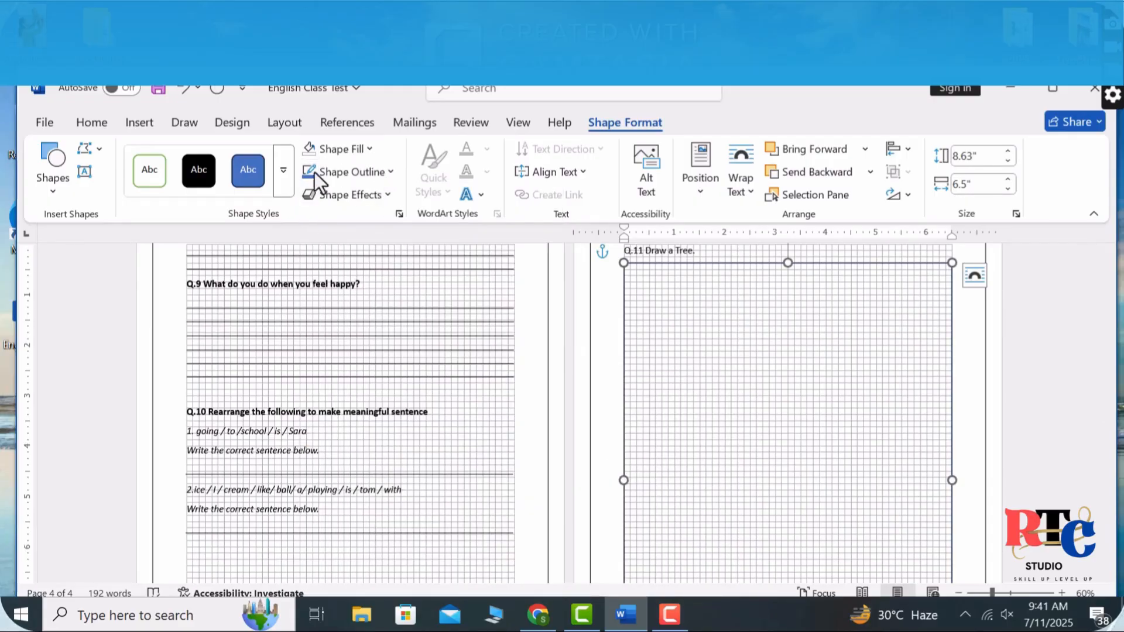
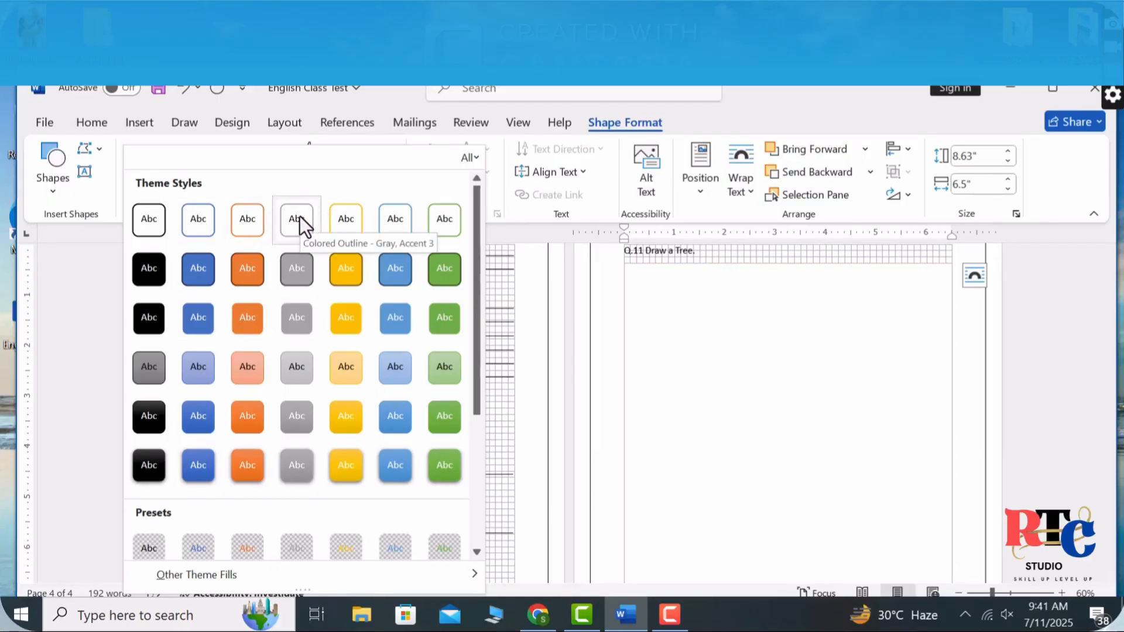
Try the theme style with a black outline on the Q.11 rectangle.
click(153, 215)
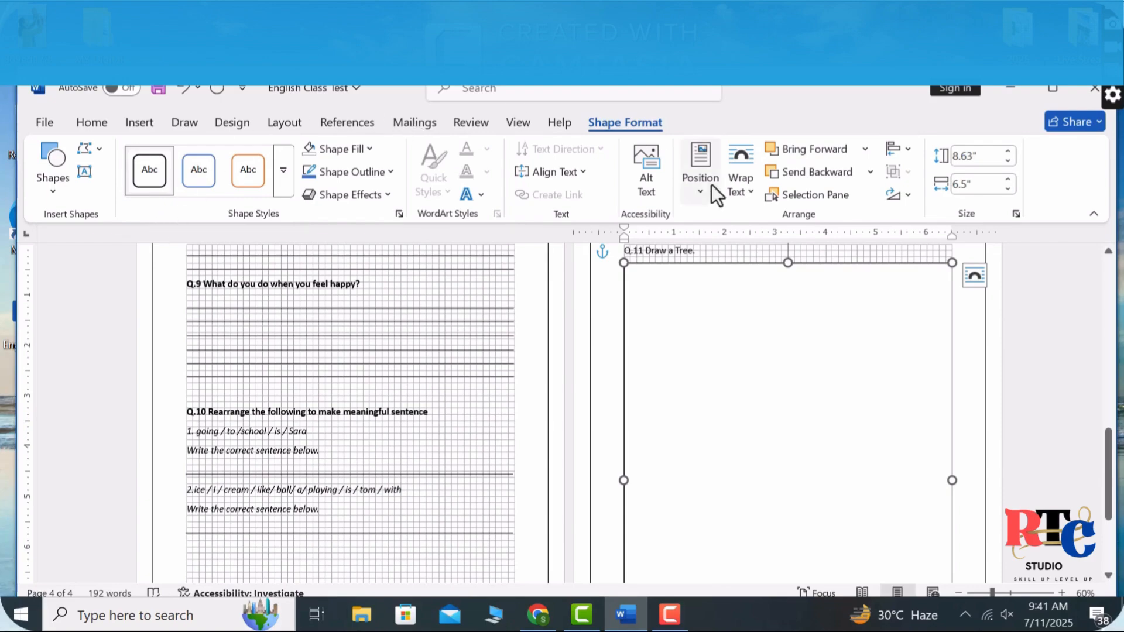
click(963, 322)
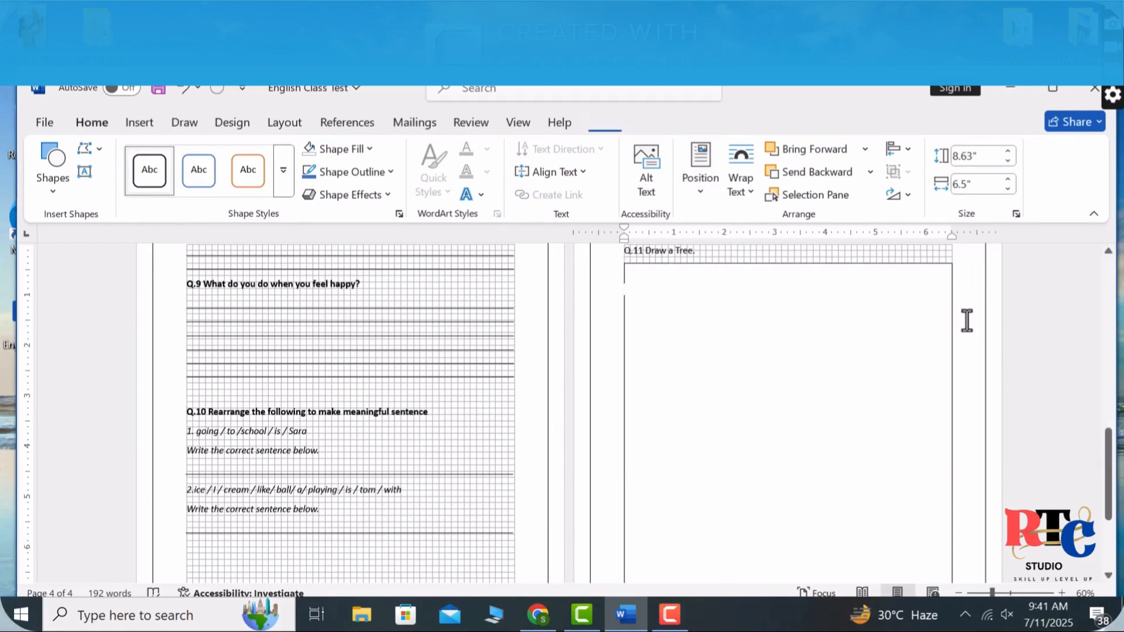
Reapply the 1½ pt outline weight to the unfilled Q.11 rectangle.
click(897, 322)
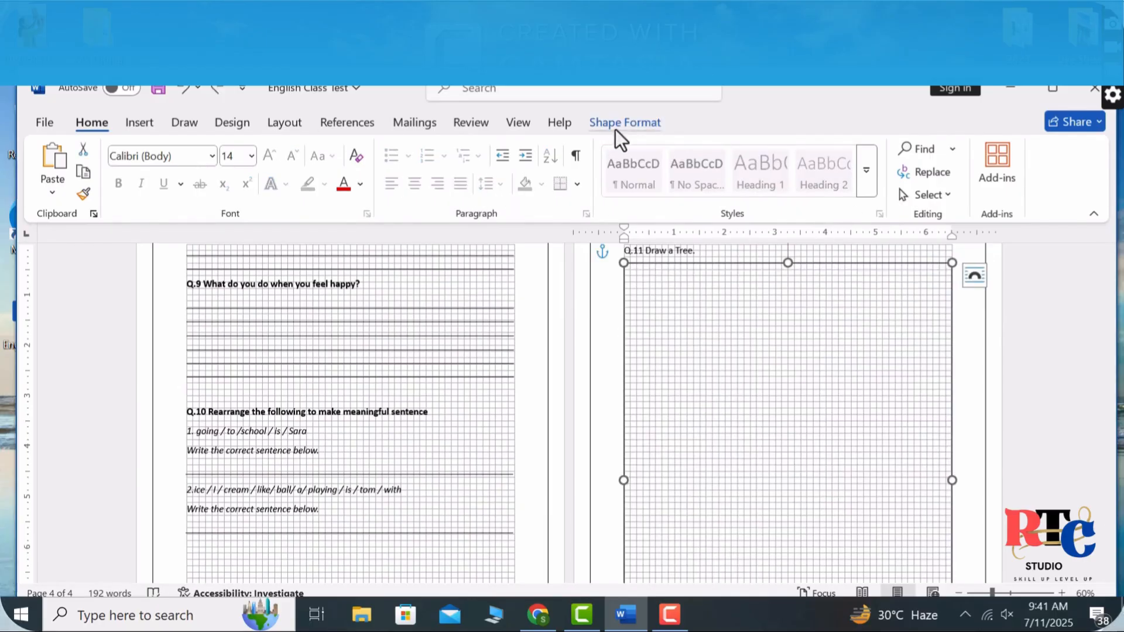
click(635, 122)
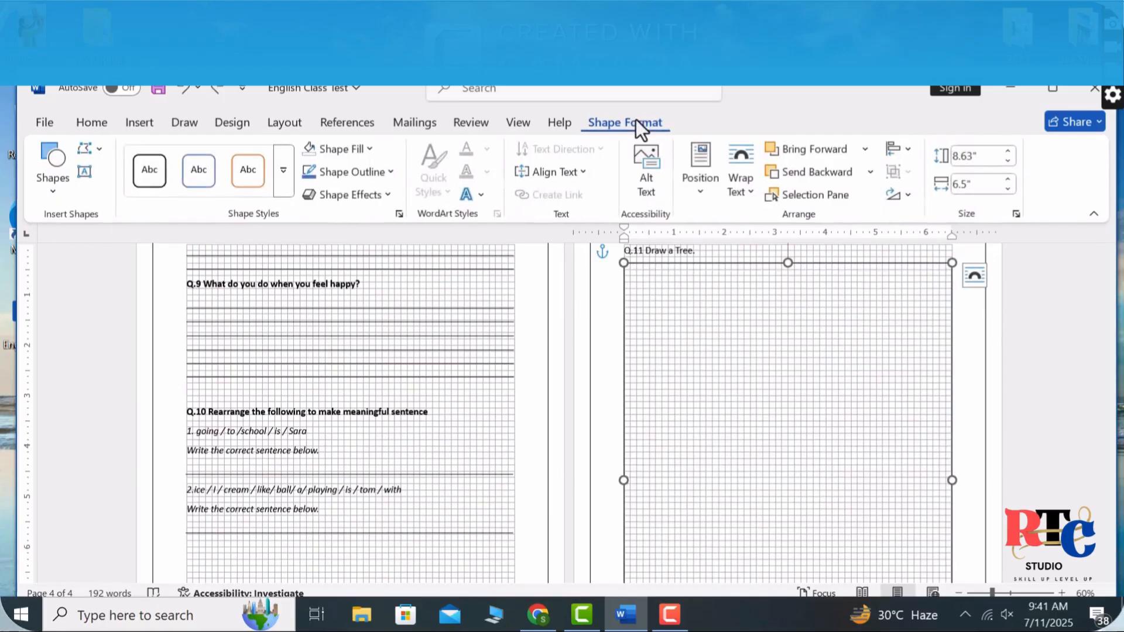
click(388, 170)
mouse_move(367, 494)
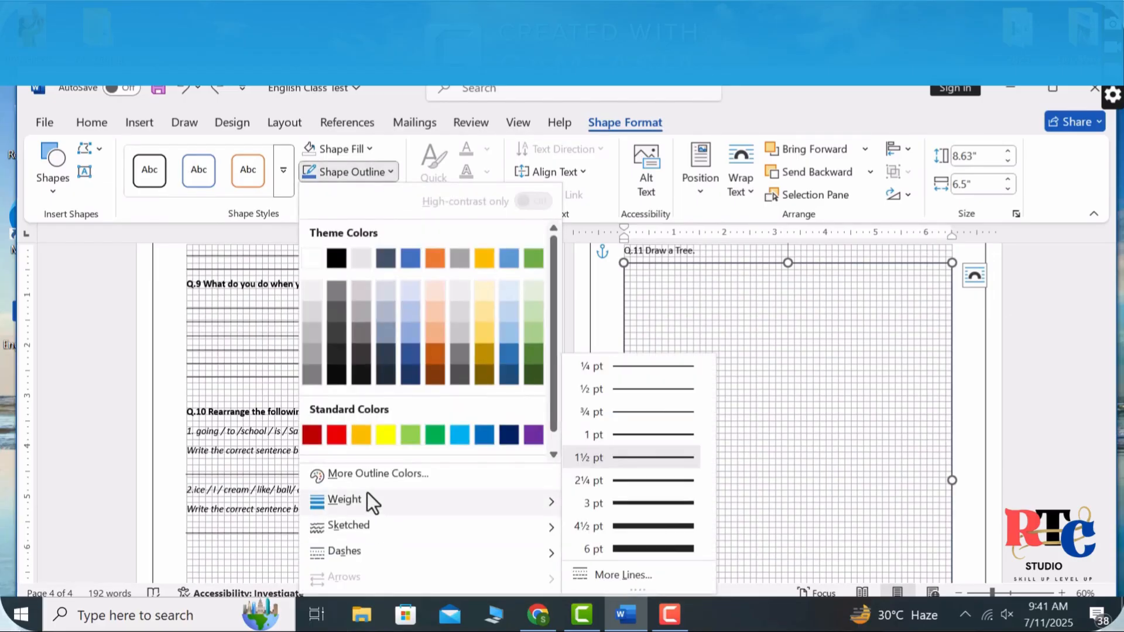
click(638, 458)
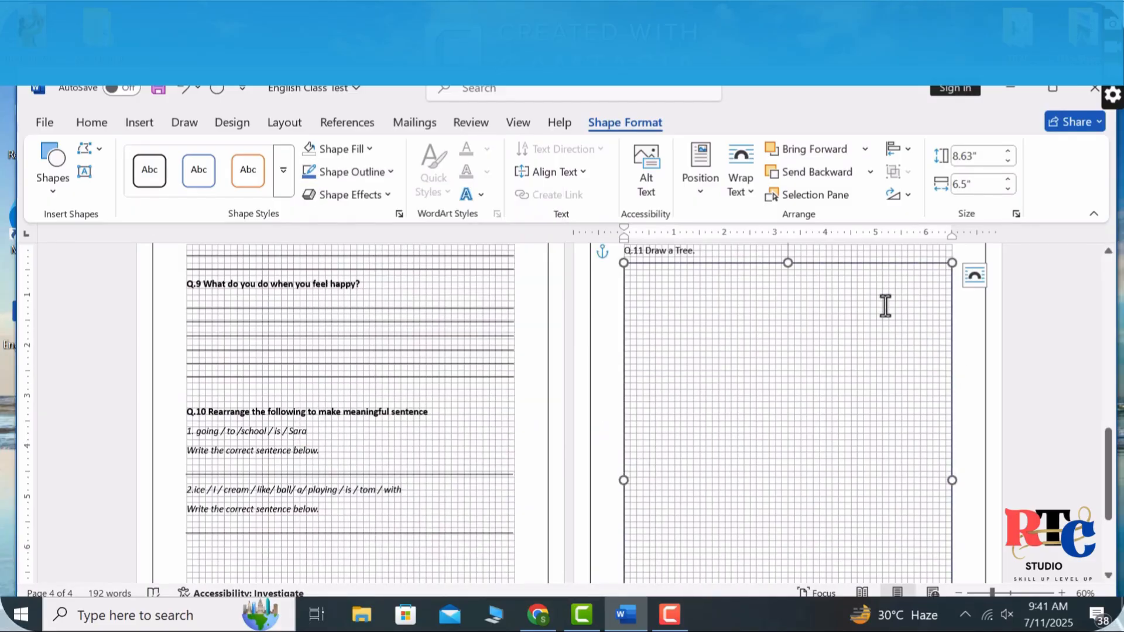
Hide the page gridlines and deselect the Q.11 rectangle.
click(141, 123)
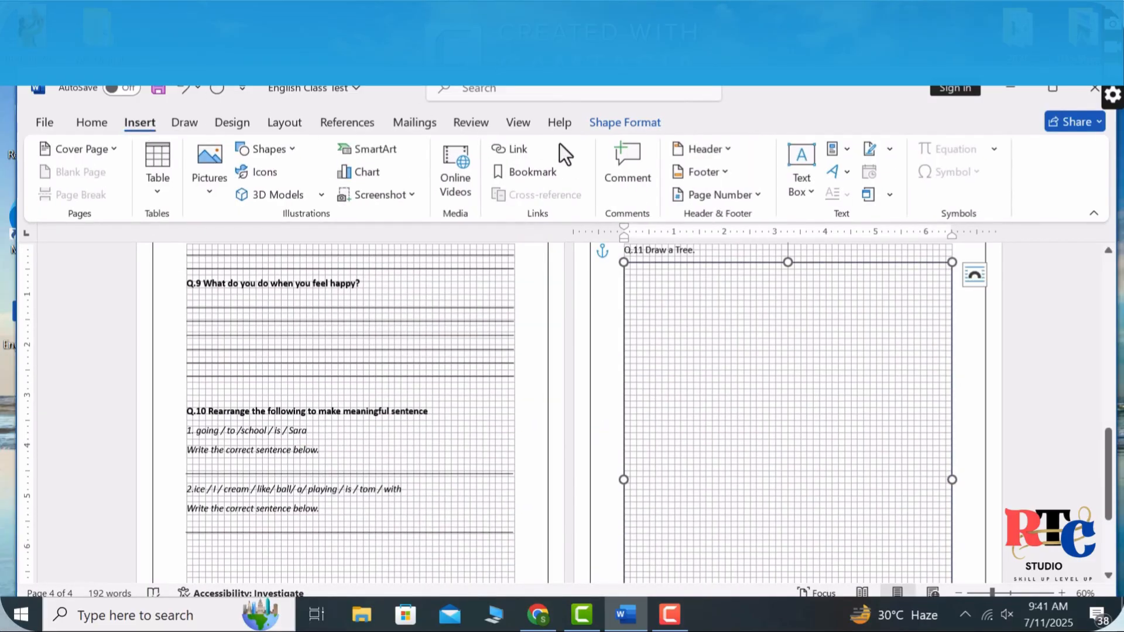
click(519, 123)
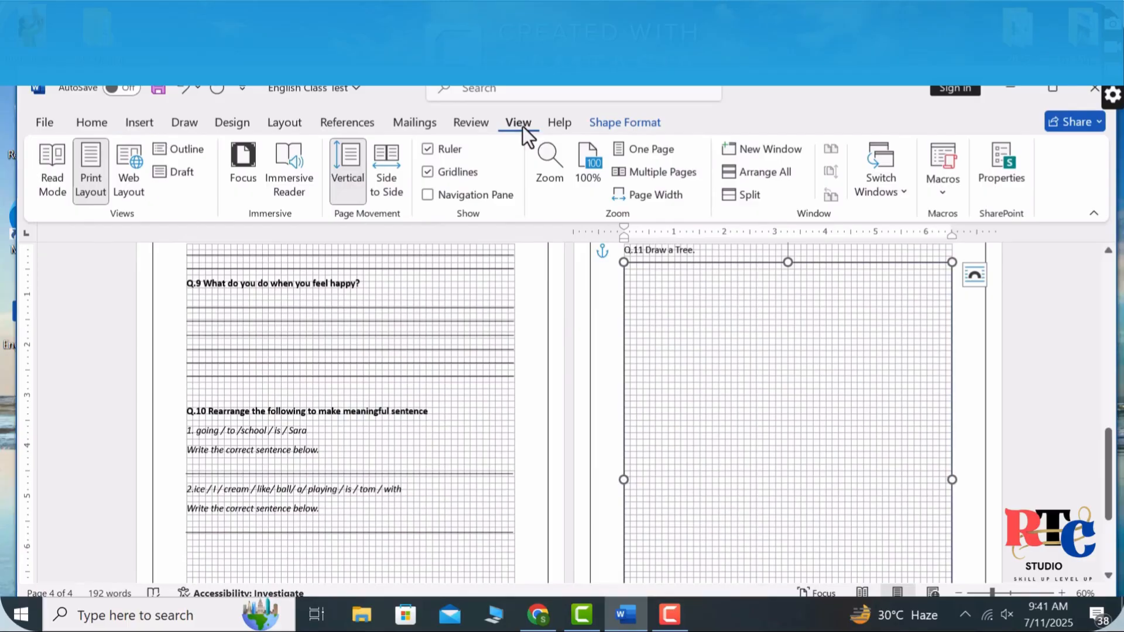
click(427, 172)
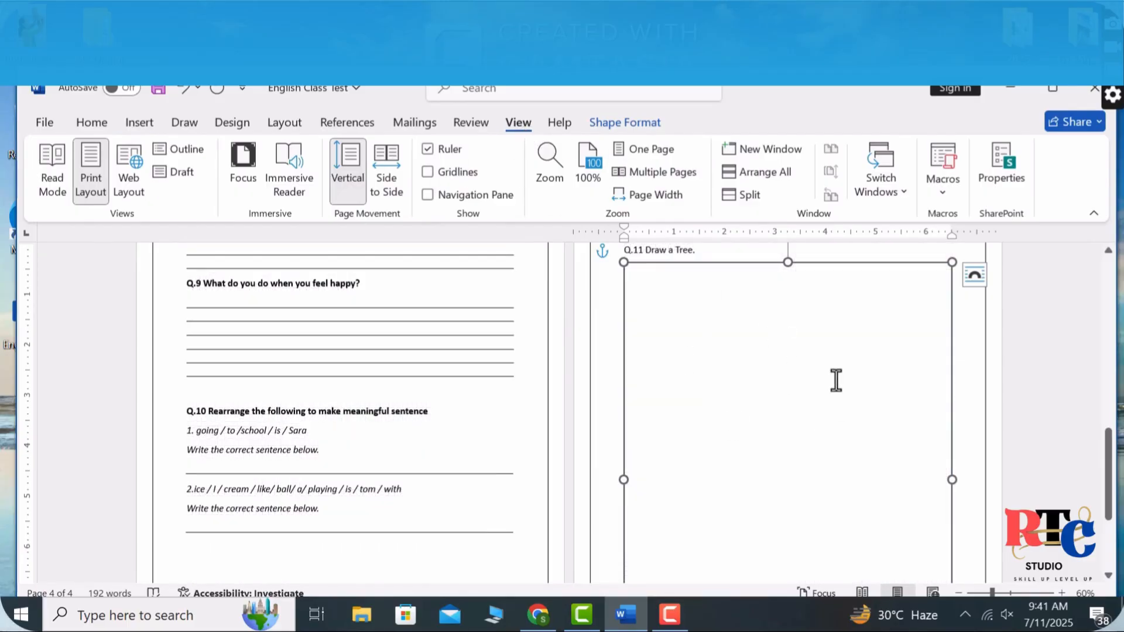
click(965, 326)
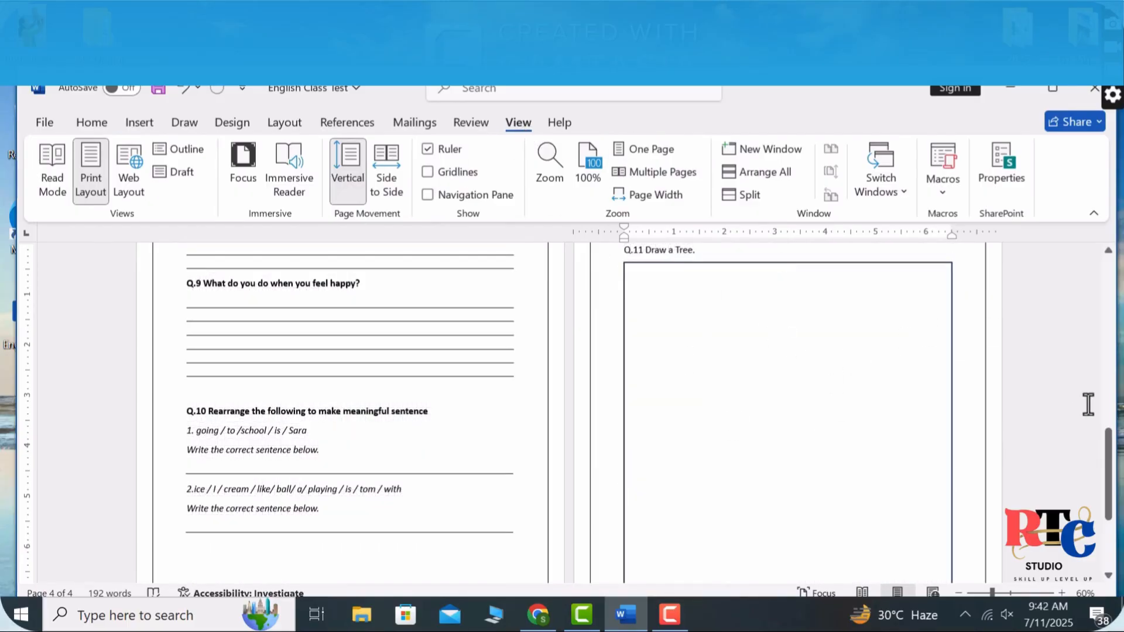
Zoom out to 33% to review all four pages of the question paper side by side.
drag(1109, 451, 1097, 481)
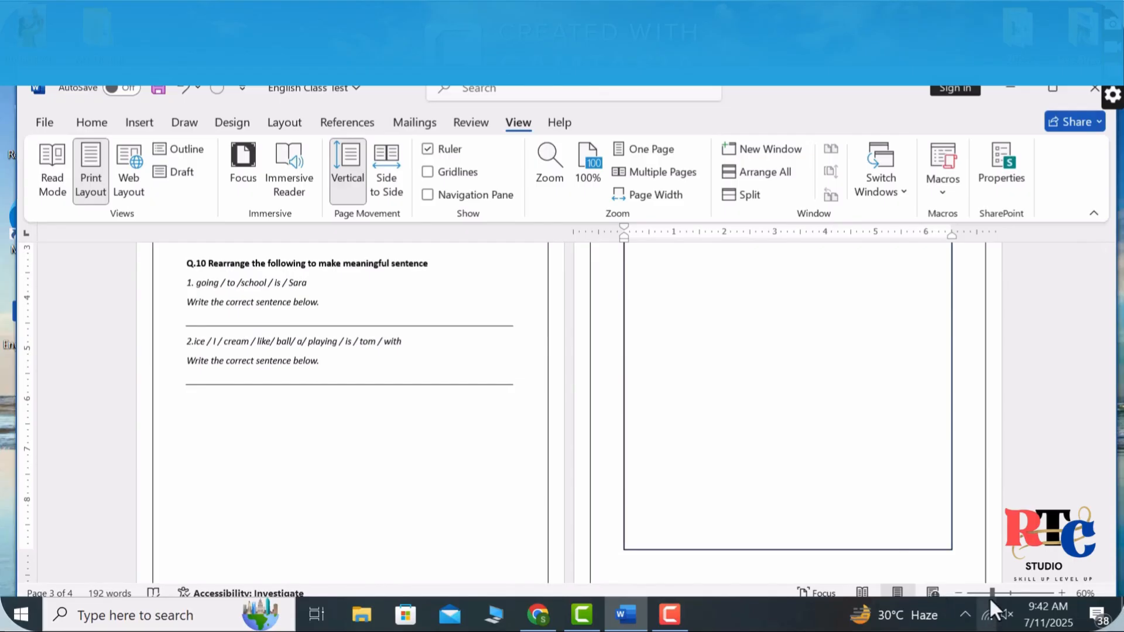
drag(991, 595, 981, 599)
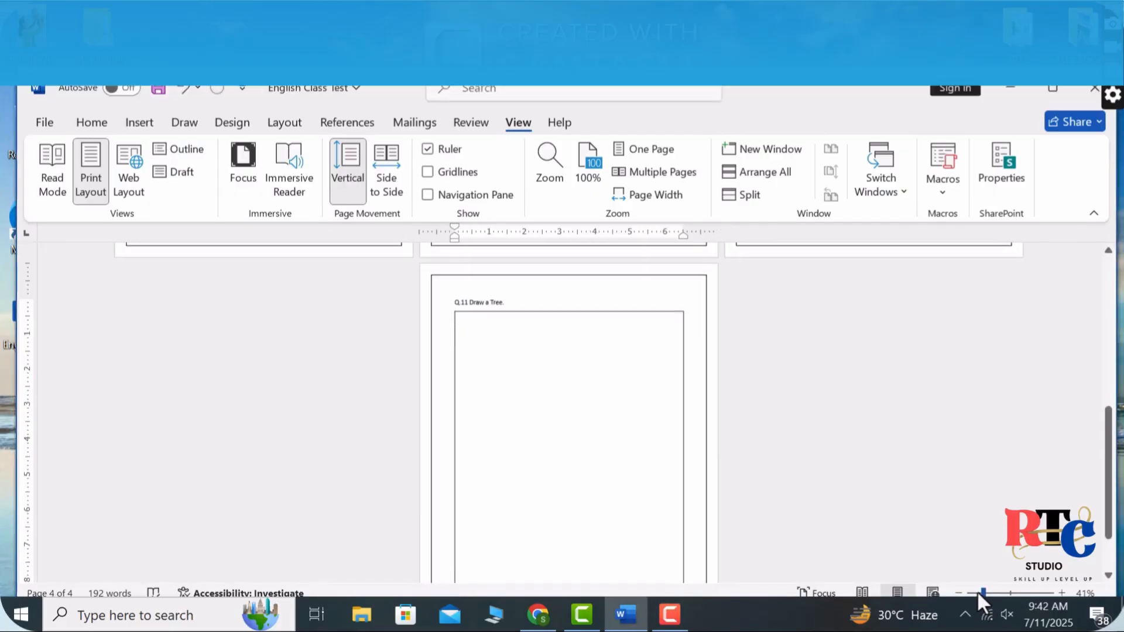
click(978, 593)
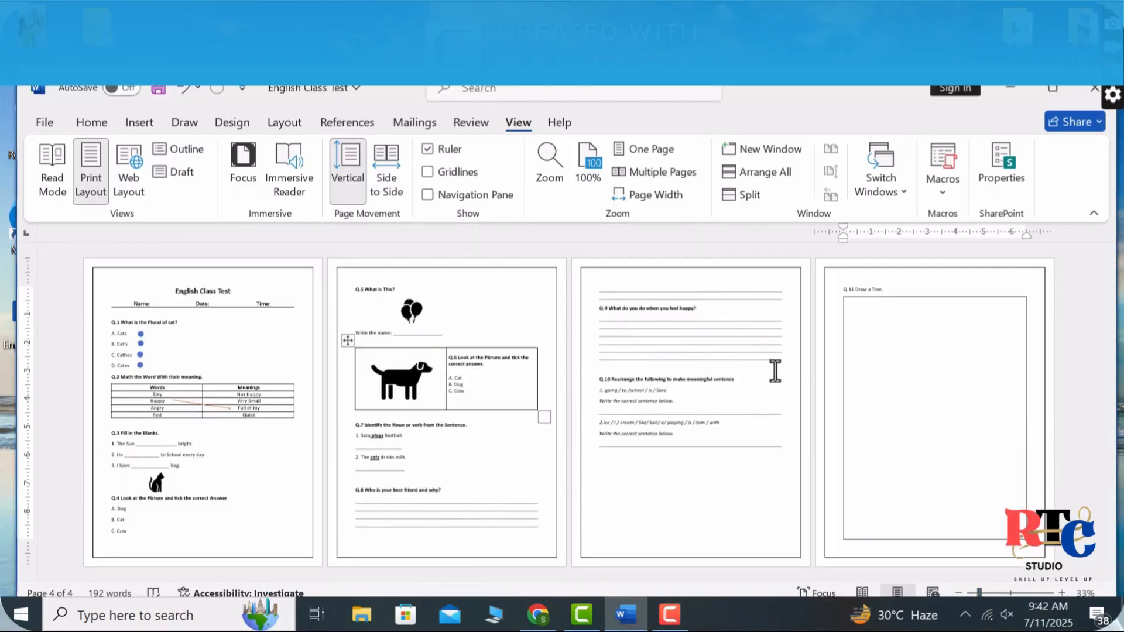